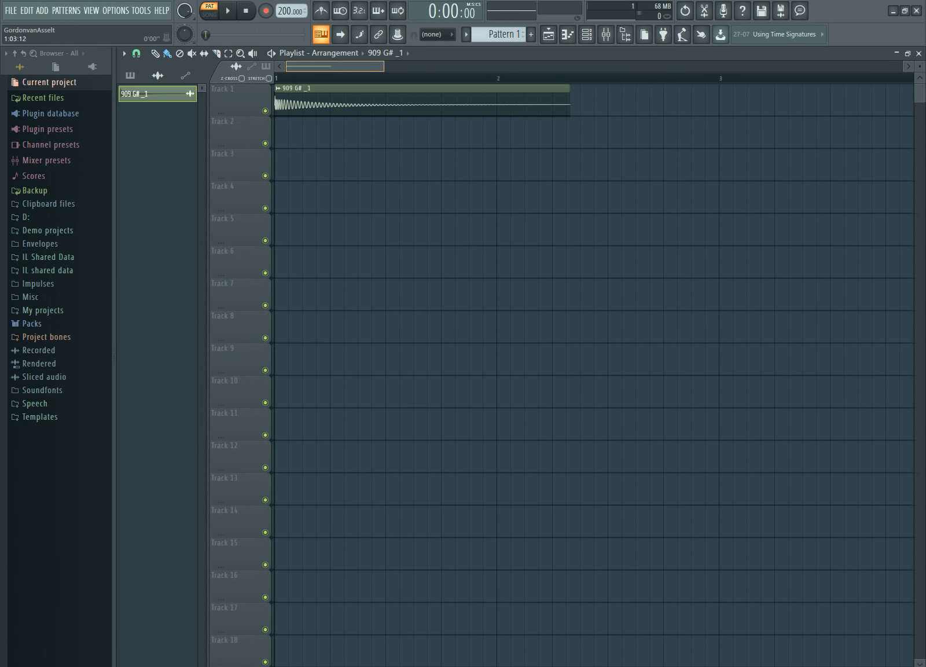
# Open the channel settings of the 909 G# _1 clip on Track 1 and route the sample to mixer track 5
pyautogui.scroll(4, 308, 63)
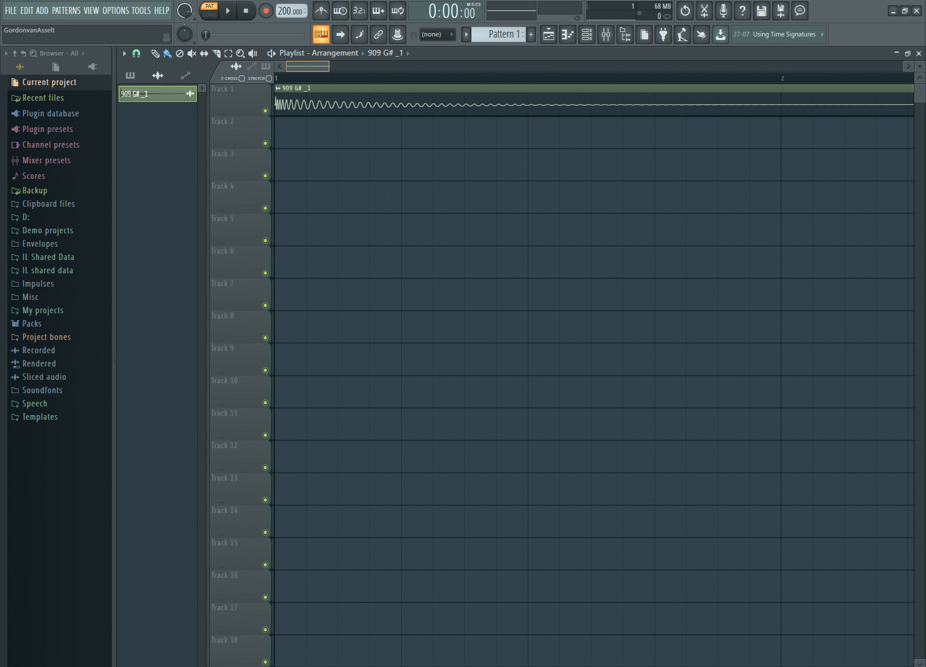
pyautogui.scroll(1, 305, 69)
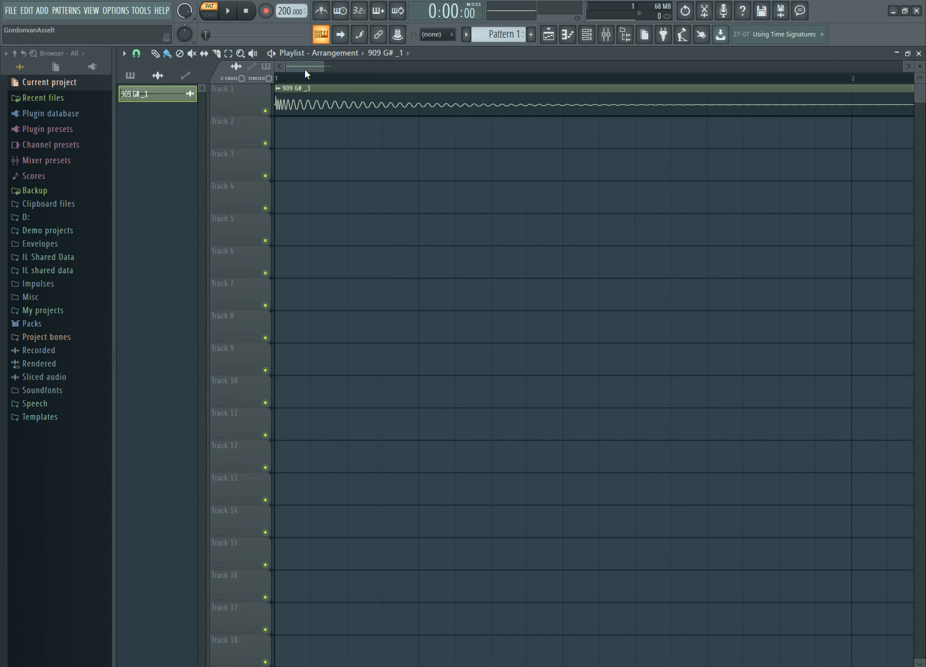
pyautogui.moveTo(323, 66); pyautogui.dragTo(370, 66)
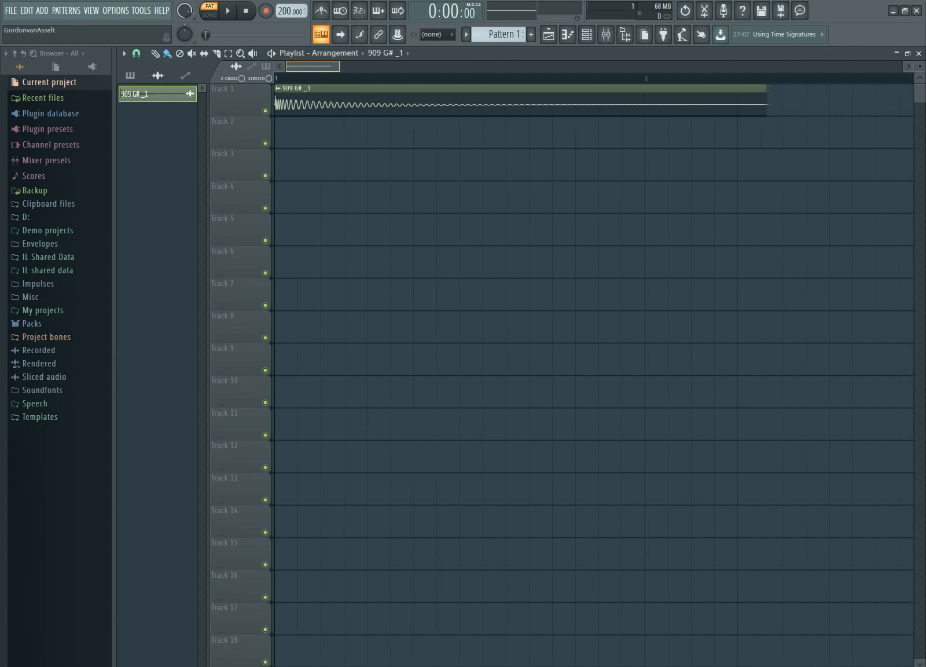
pyautogui.moveTo(370, 67)
pyautogui.mouseDown()
pyautogui.moveTo(446, 67)
pyautogui.moveTo(383, 67)
pyautogui.mouseUp()
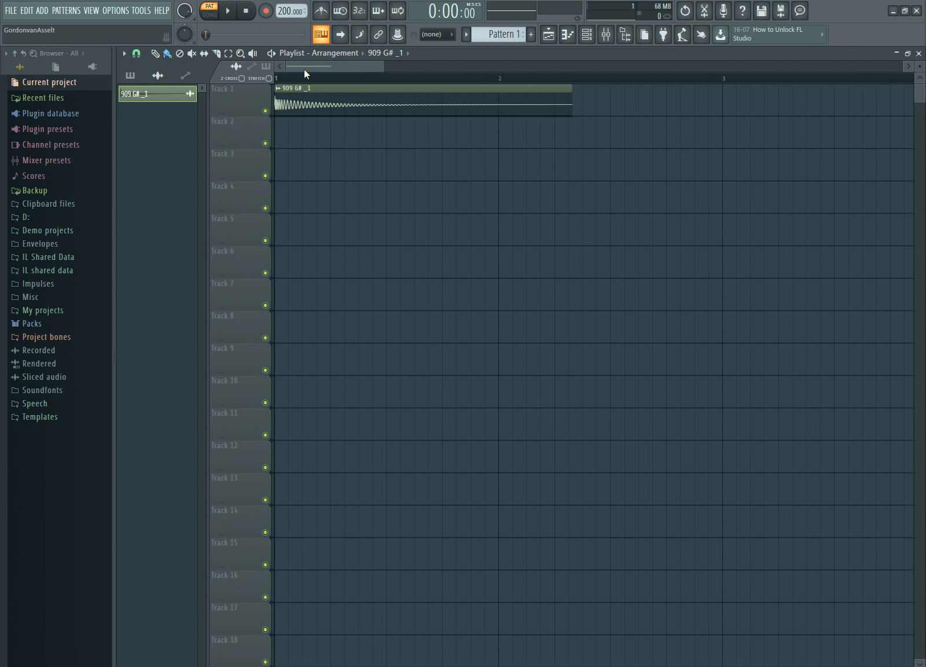
pyautogui.scroll(1, 304, 68)
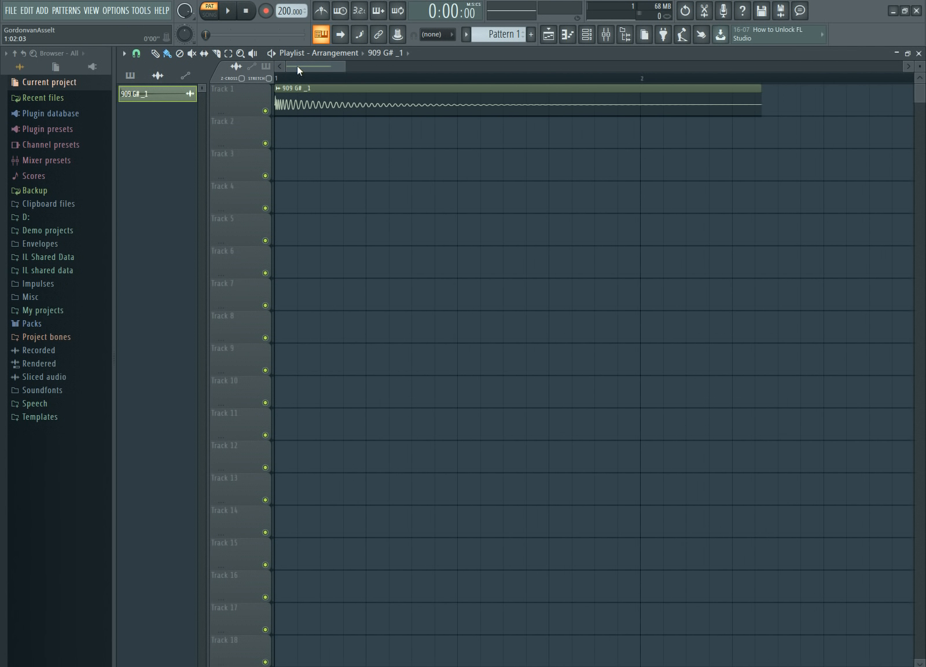
pyautogui.doubleClick(312, 107)
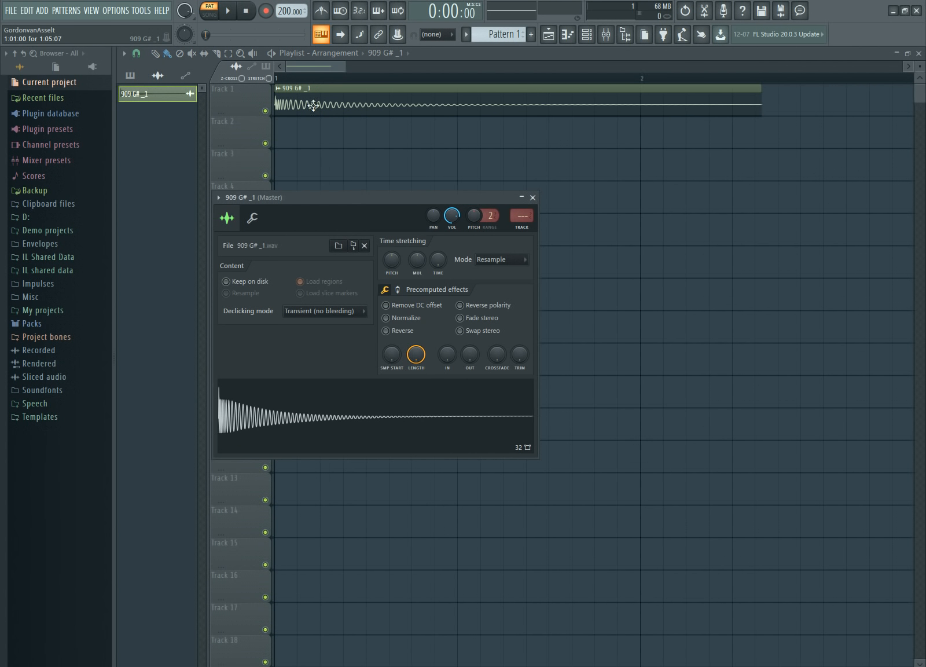
pyautogui.moveTo(369, 201); pyautogui.dragTo(398, 194)
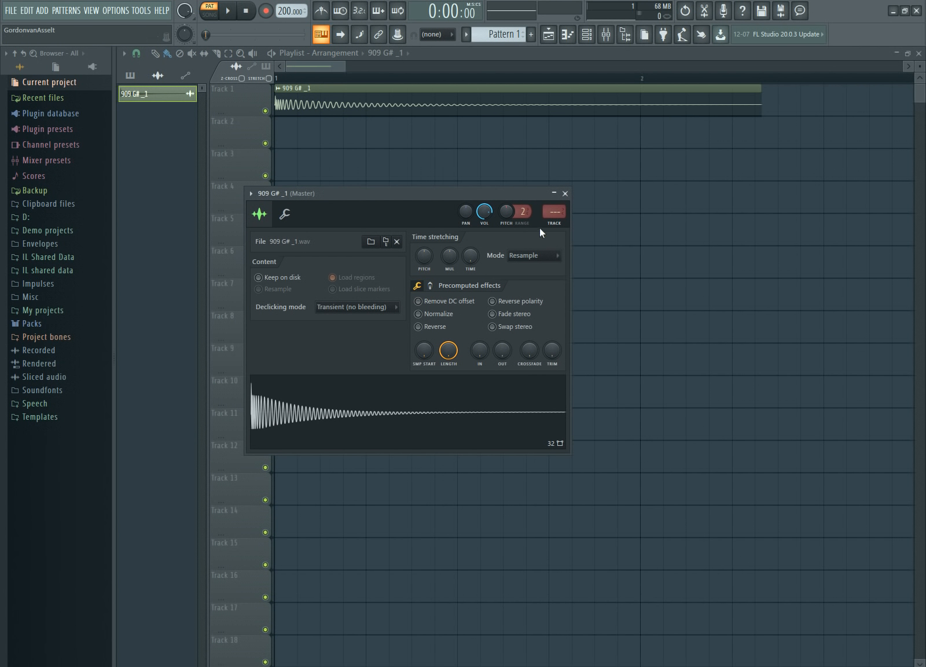
pyautogui.click(554, 223)
pyautogui.moveTo(416, 150); pyautogui.dragTo(585, 324)
pyautogui.click(386, 101)
# Switch playback to song mode and play the kick sample from the start a few times
pyautogui.press('space')
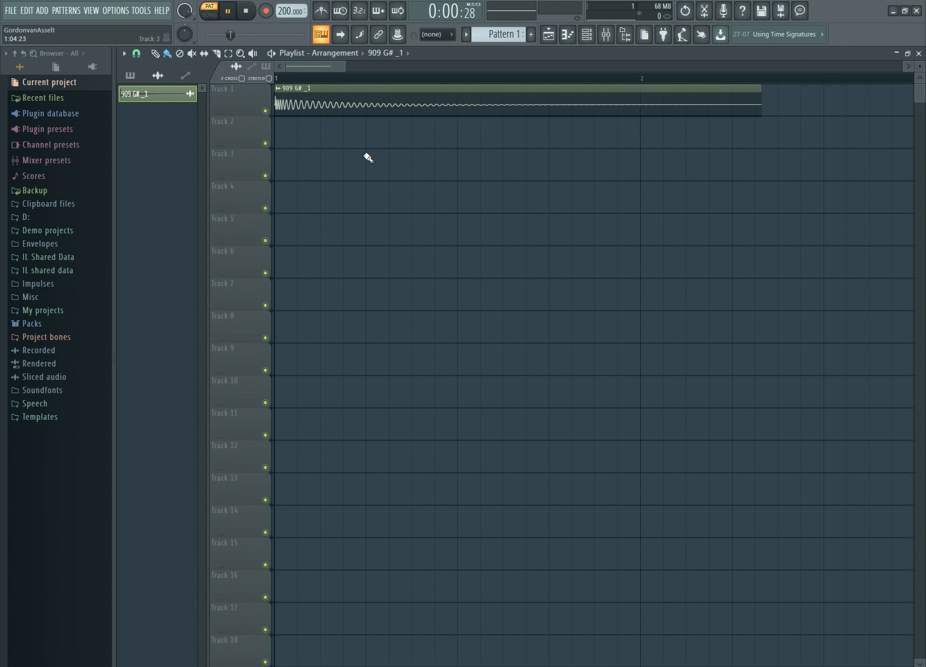
pyautogui.click(209, 12)
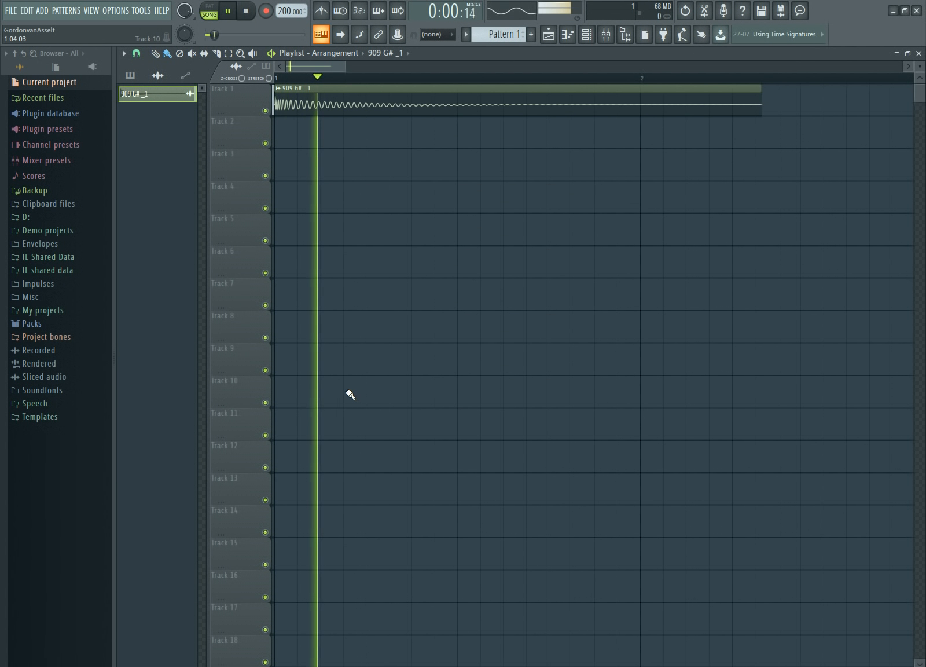
pyautogui.press('space')
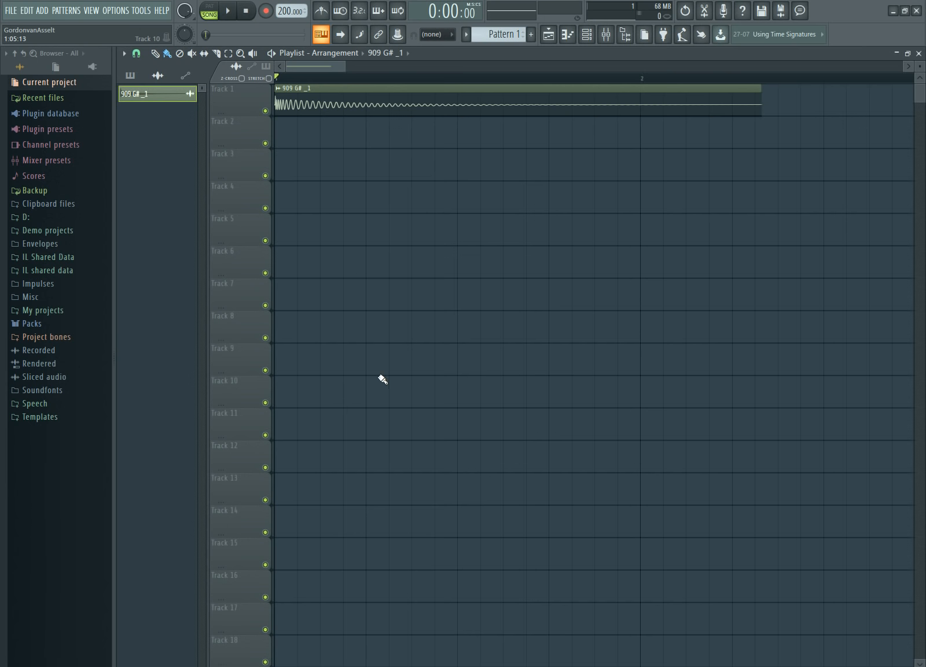
pyautogui.press('space')
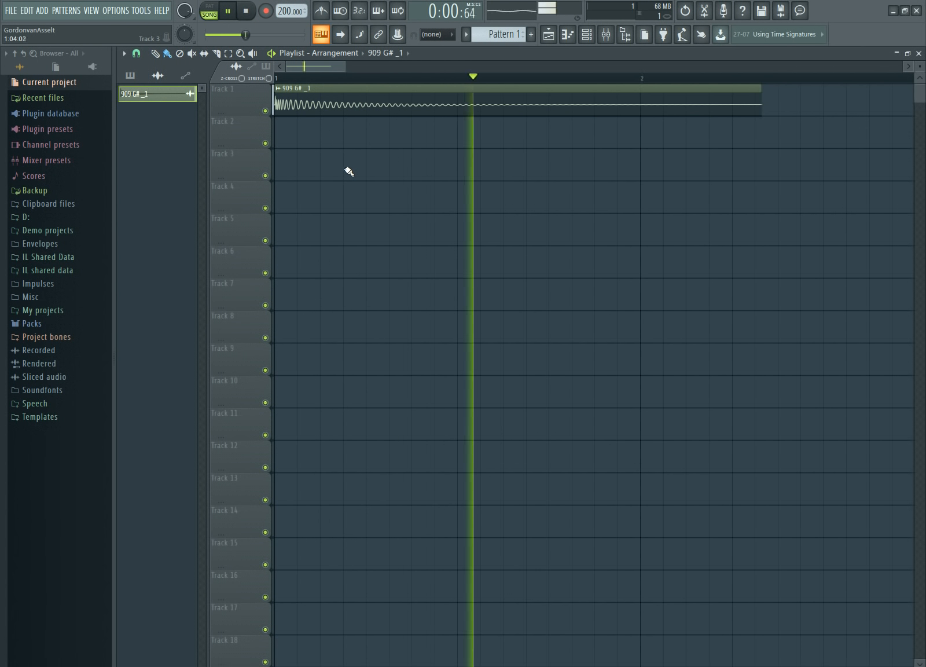
pyautogui.press('space')
pyautogui.press('space')
pyautogui.press('space')
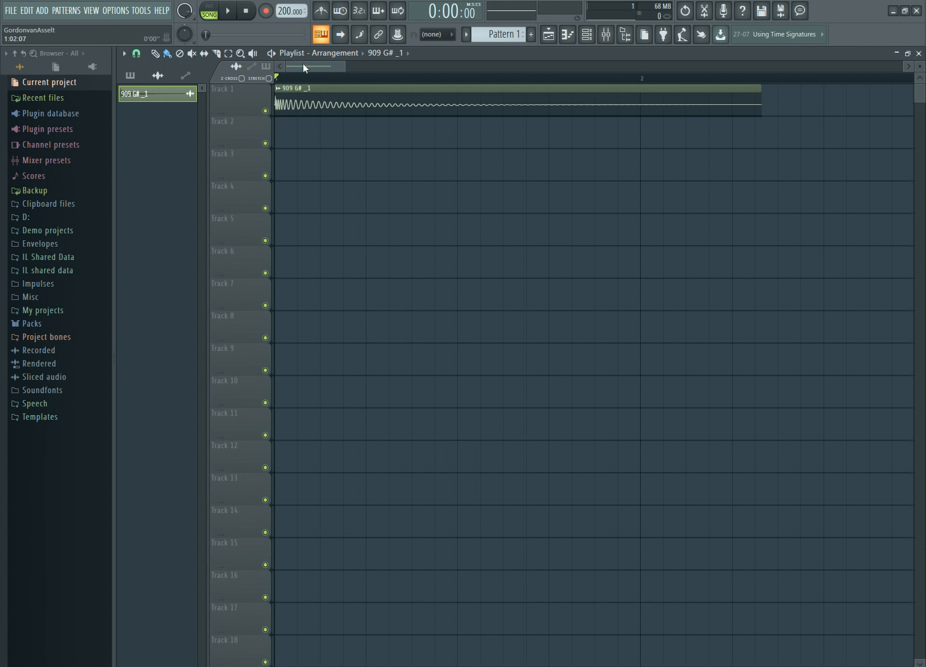
# Reopen the channel settings of the 909 G# _1 clip and enable Normalize in the precomputed effects
pyautogui.scroll(2, 300, 70)
pyautogui.doubleClick(310, 104)
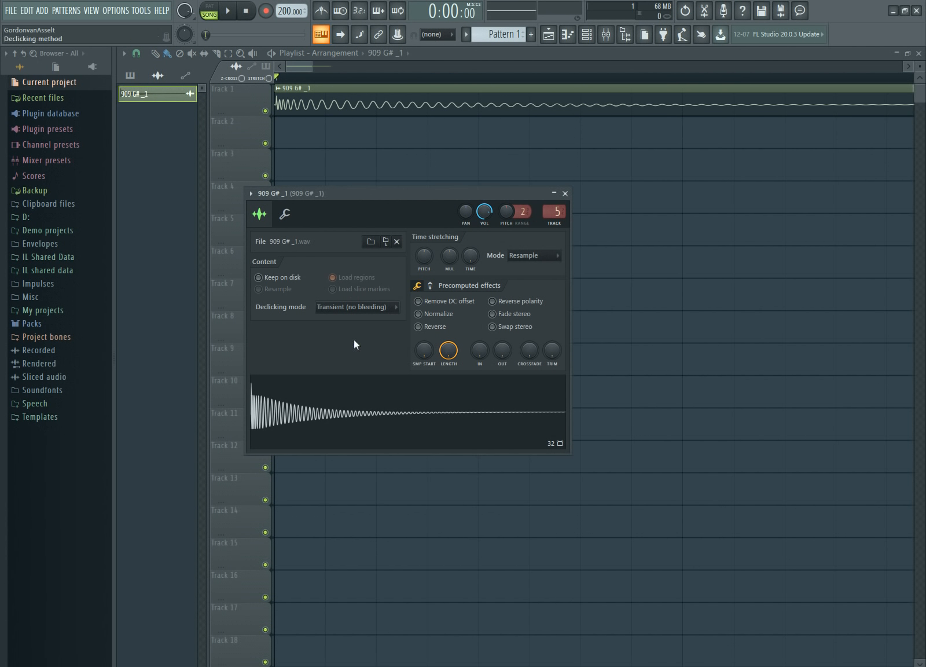
pyautogui.click(418, 314)
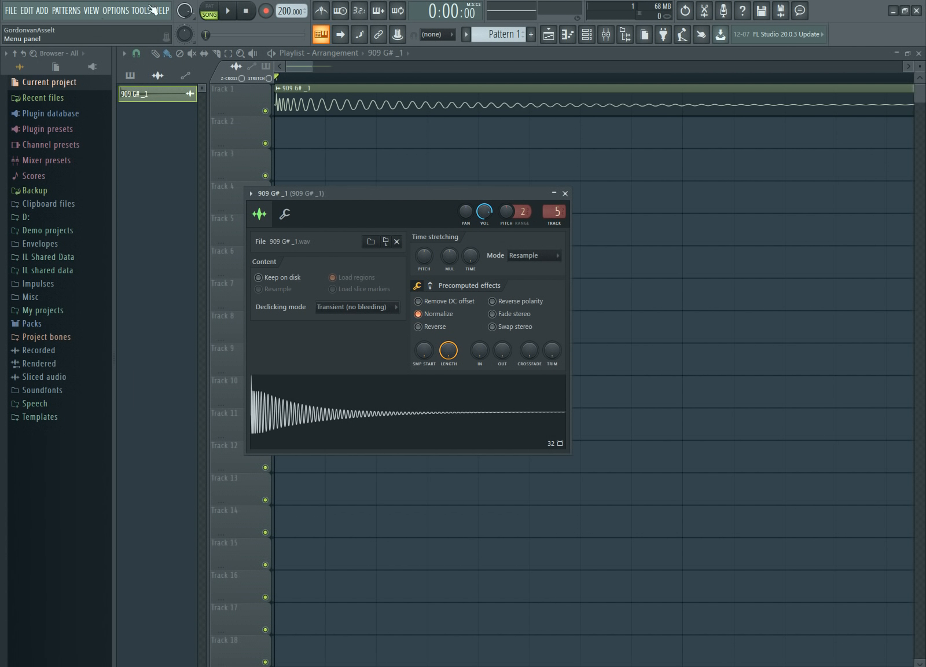
# Open the mixer and move its window so that it is fully in view
pyautogui.click(95, 12)
pyautogui.click(104, 73)
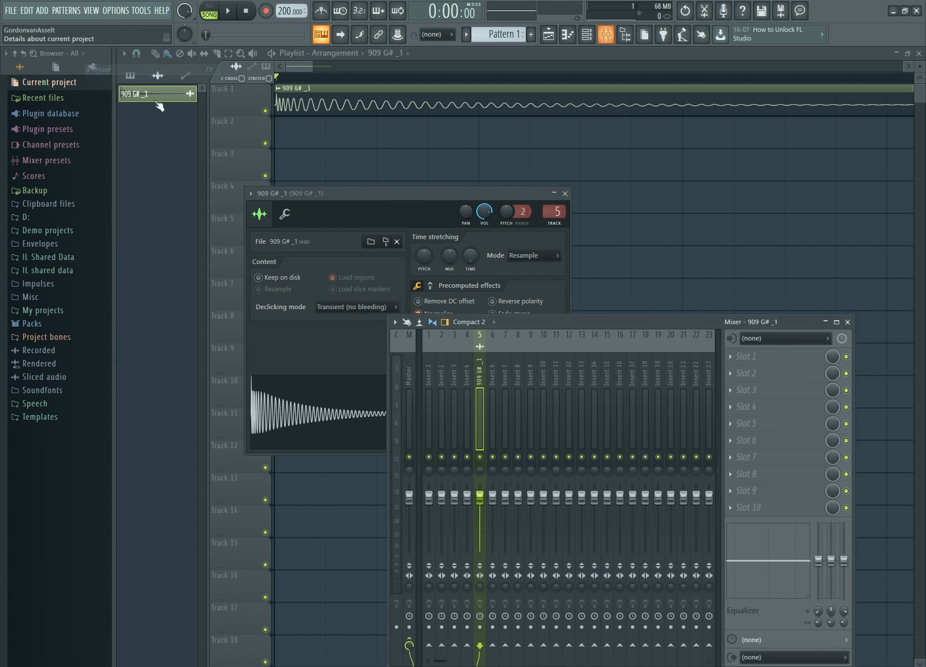
pyautogui.moveTo(525, 319); pyautogui.dragTo(469, 188)
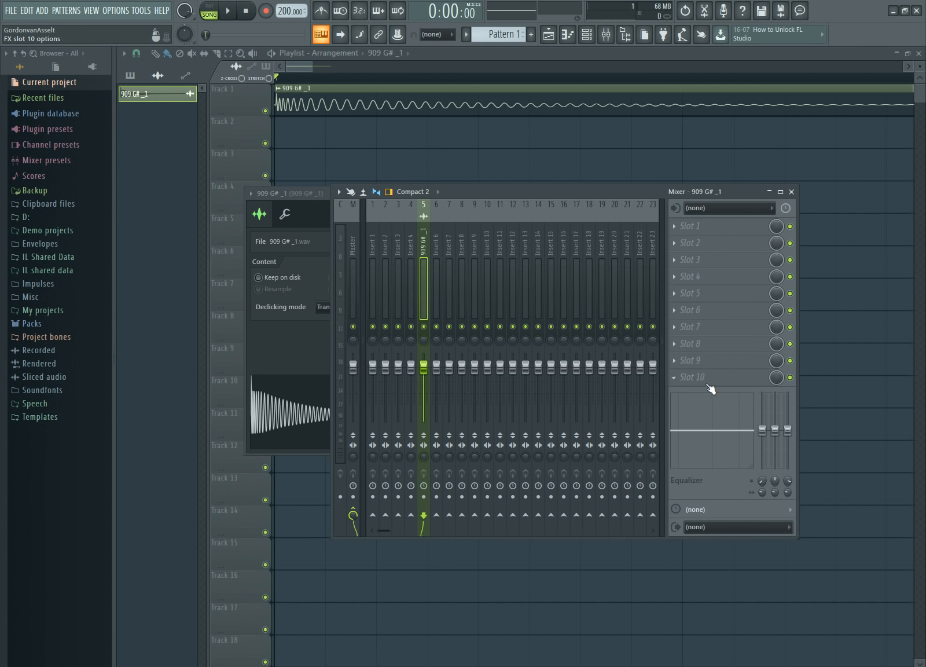
pyautogui.click(707, 381)
pyautogui.click(445, 201)
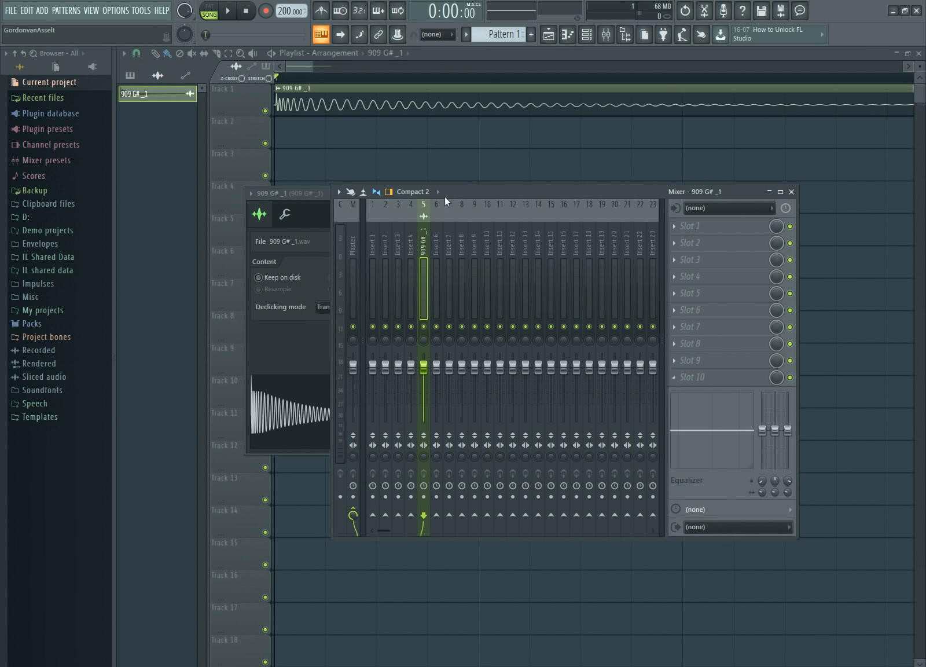
pyautogui.click(360, 272)
pyautogui.click(653, 280)
pyautogui.click(695, 261)
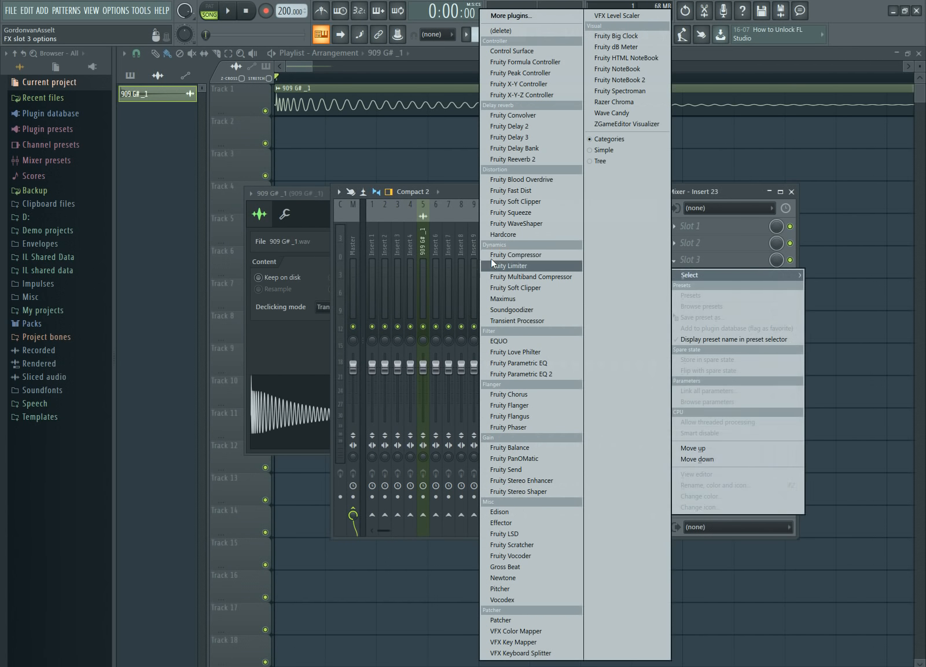
# Select the Master track and load the GTune tuner plugin into effect slot 6, keeping its window clear of the mixer slots
pyautogui.click(356, 262)
pyautogui.click(711, 312)
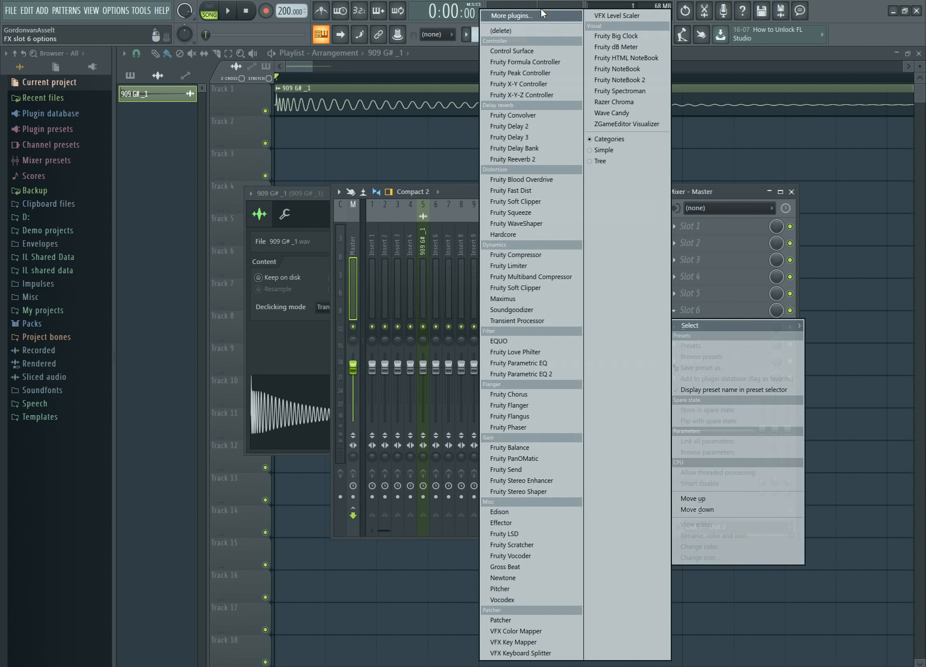
pyautogui.click(523, 15)
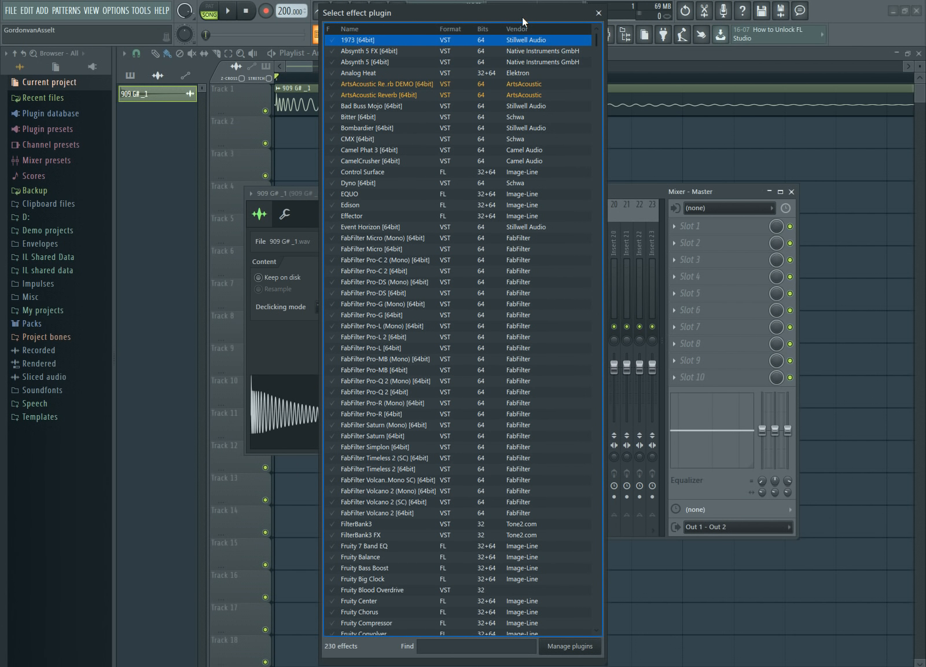
pyautogui.write('gtu')
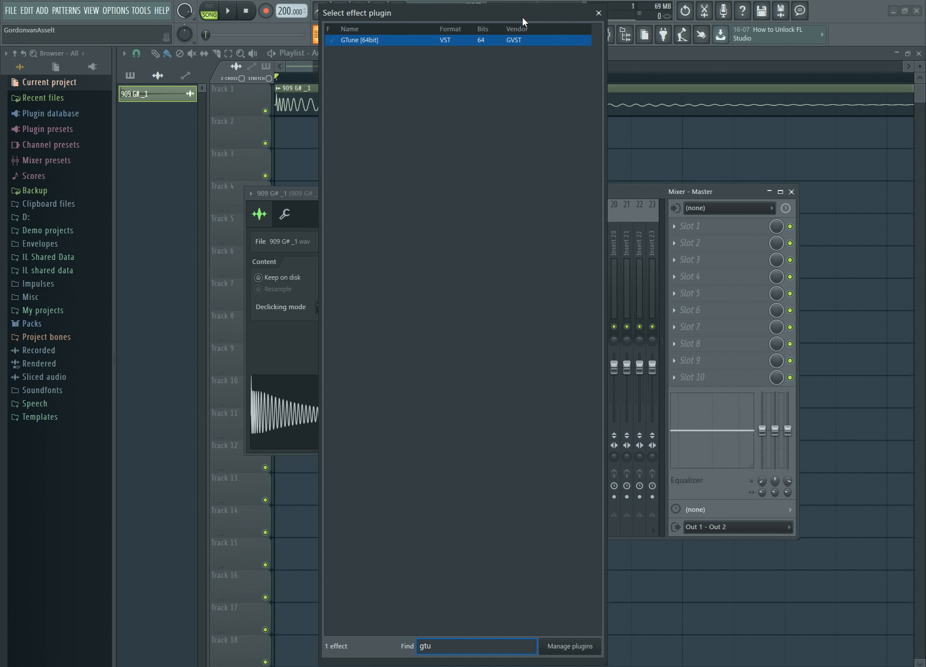
pyautogui.doubleClick(365, 42)
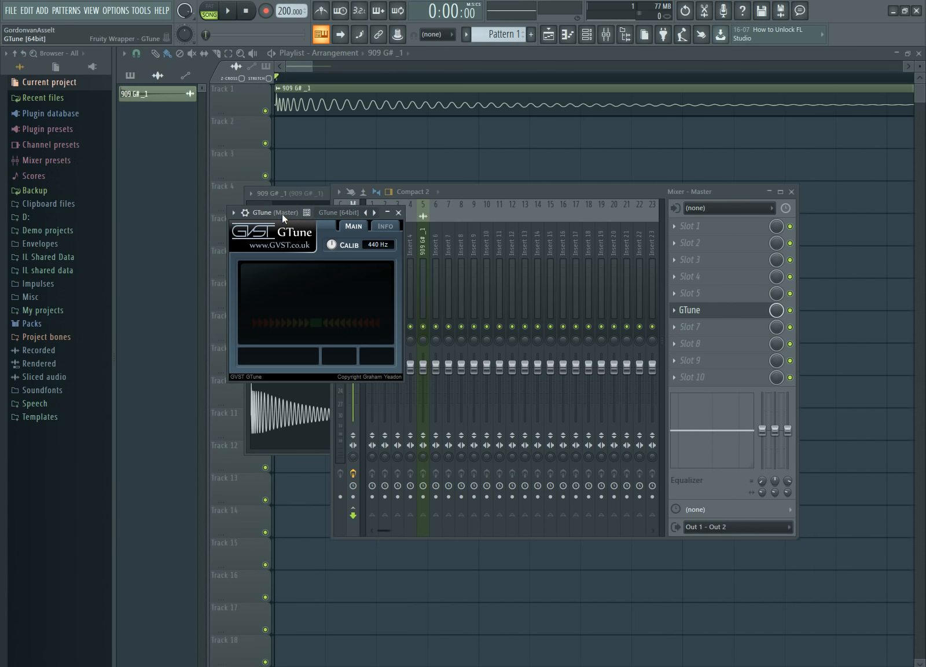
pyautogui.moveTo(283, 213); pyautogui.dragTo(336, 162)
# Play the kick sample repeatedly to check its pitch in GTune
pyautogui.press('space')
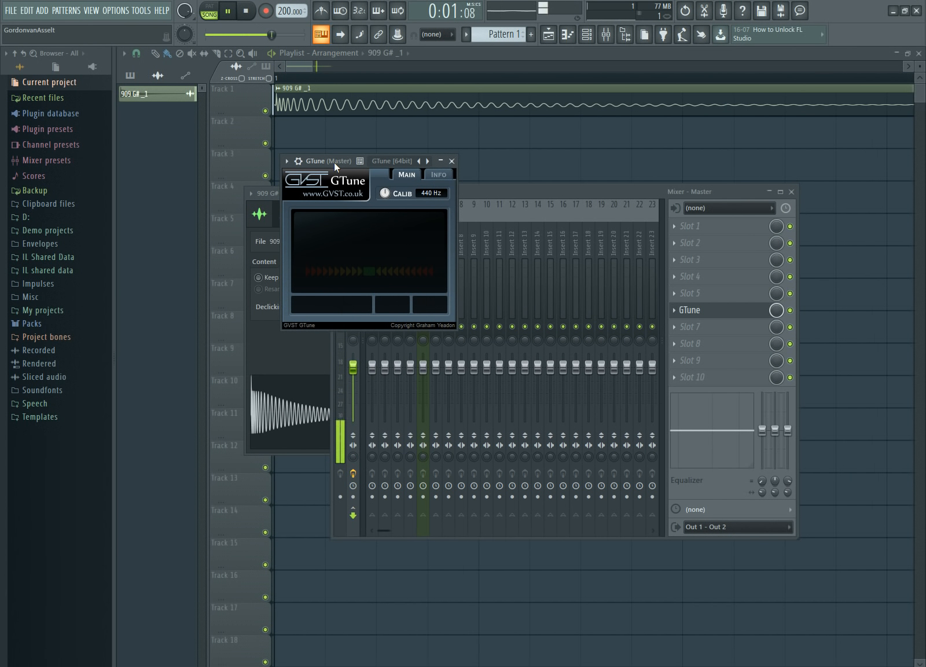
pyautogui.press('space')
pyautogui.press('space')
pyautogui.press('space')
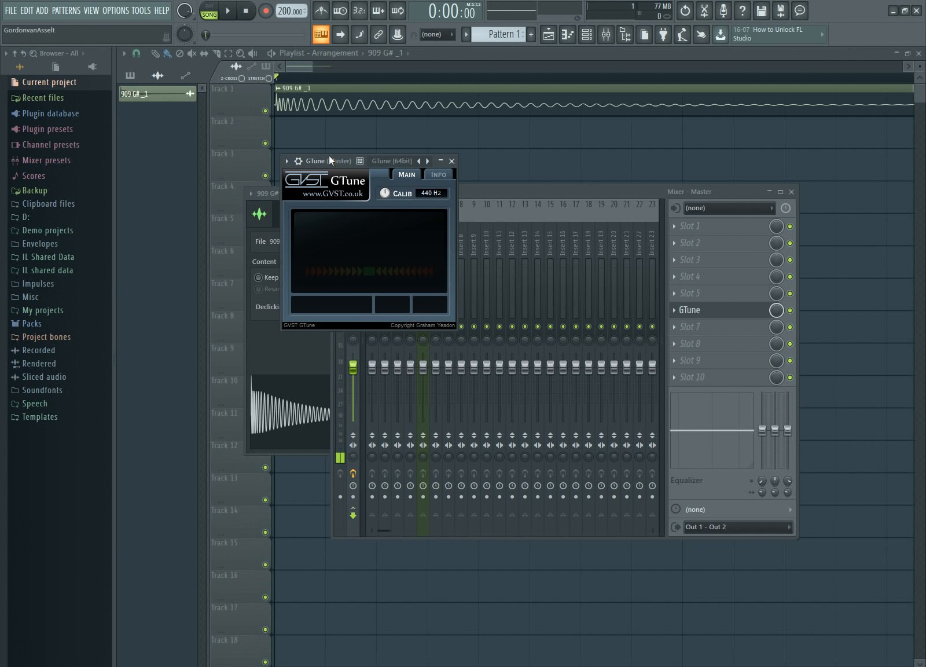
# Select a three-step loop region from step 2 to the end of the first beat in the playlist and play it
pyautogui.press('F12')
pyautogui.moveTo(326, 79); pyautogui.dragTo(478, 78)
pyautogui.press('space')
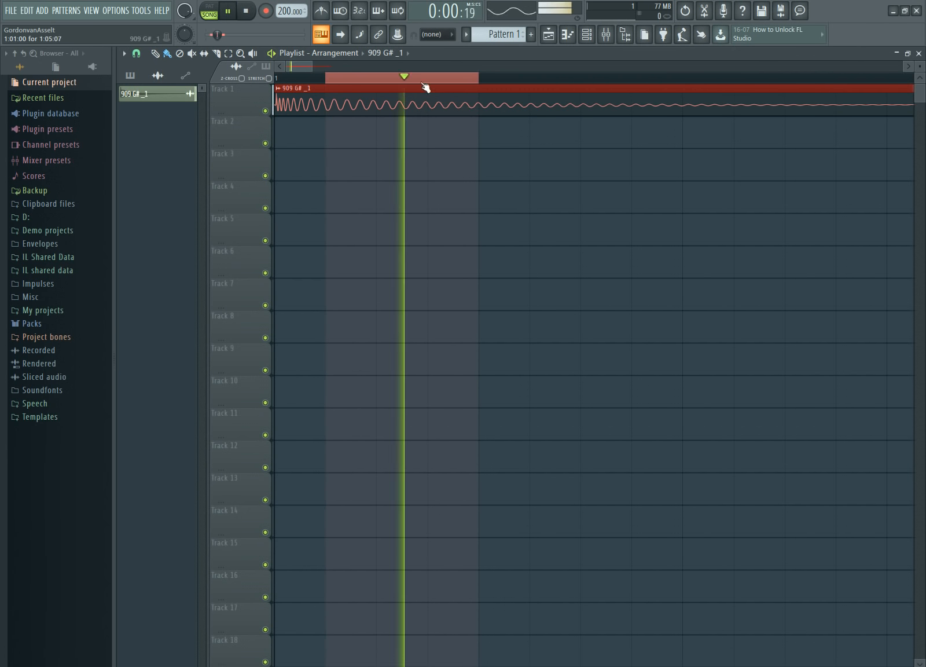
# Reopen the mixer and GTune during looped playback, examine the kick's detected note, and stop playback
pyautogui.click(92, 10)
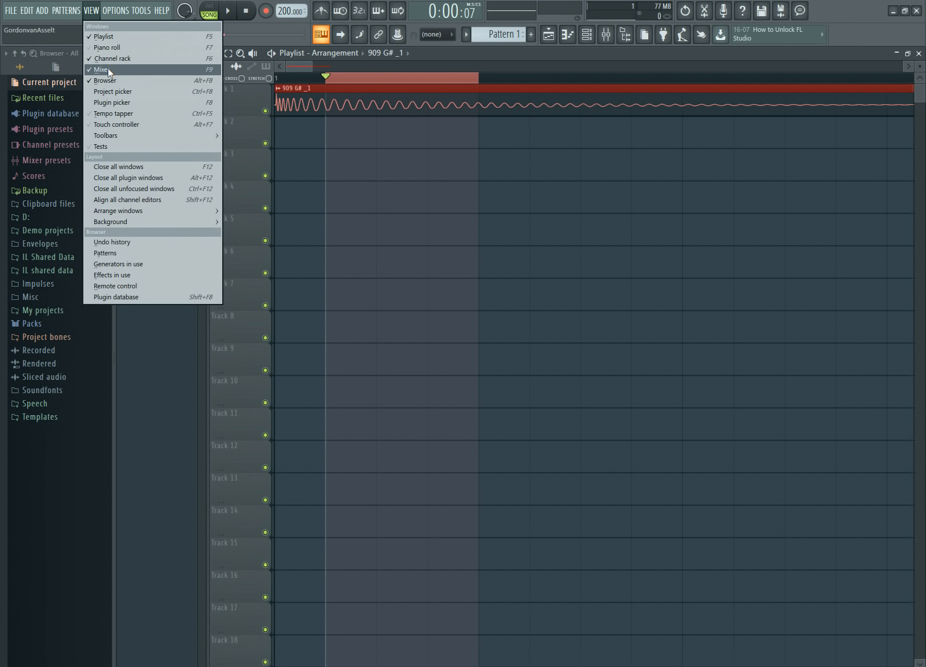
pyautogui.click(105, 61)
pyautogui.click(688, 311)
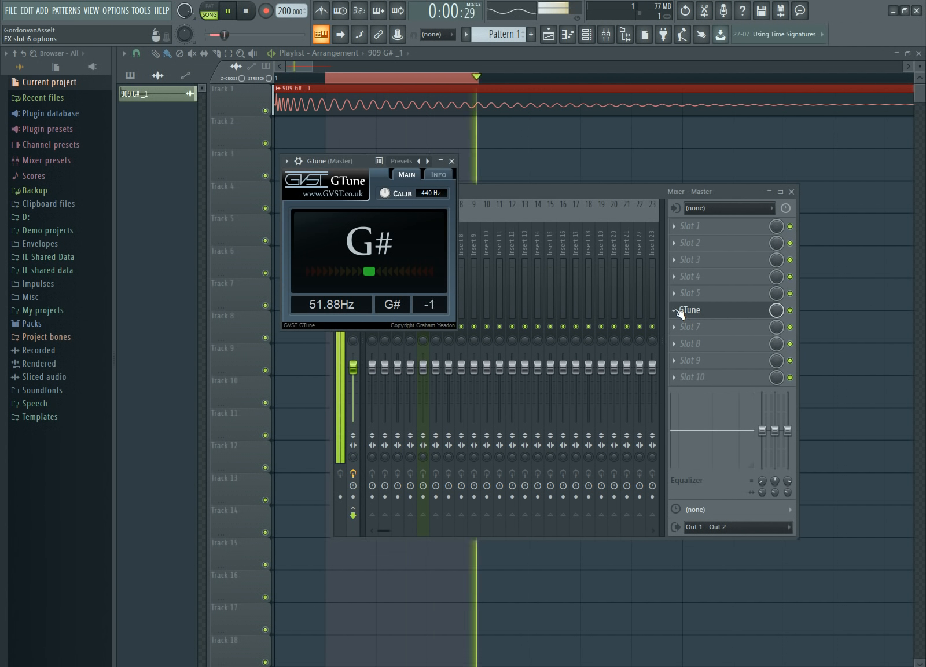
pyautogui.press('space')
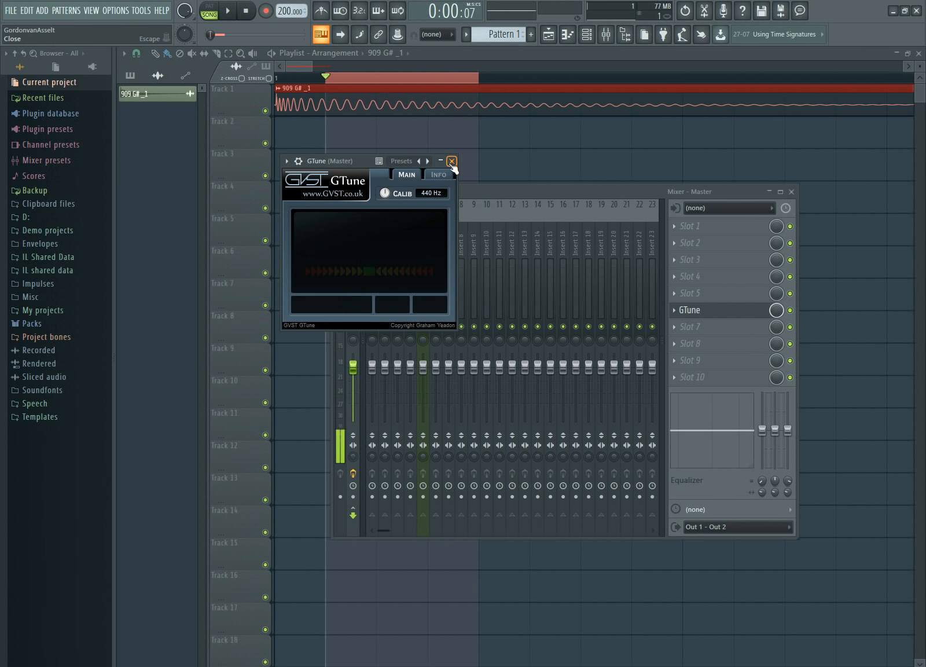
# Close the GTune window and select the 909 G# _1 track in the mixer
pyautogui.click(451, 161)
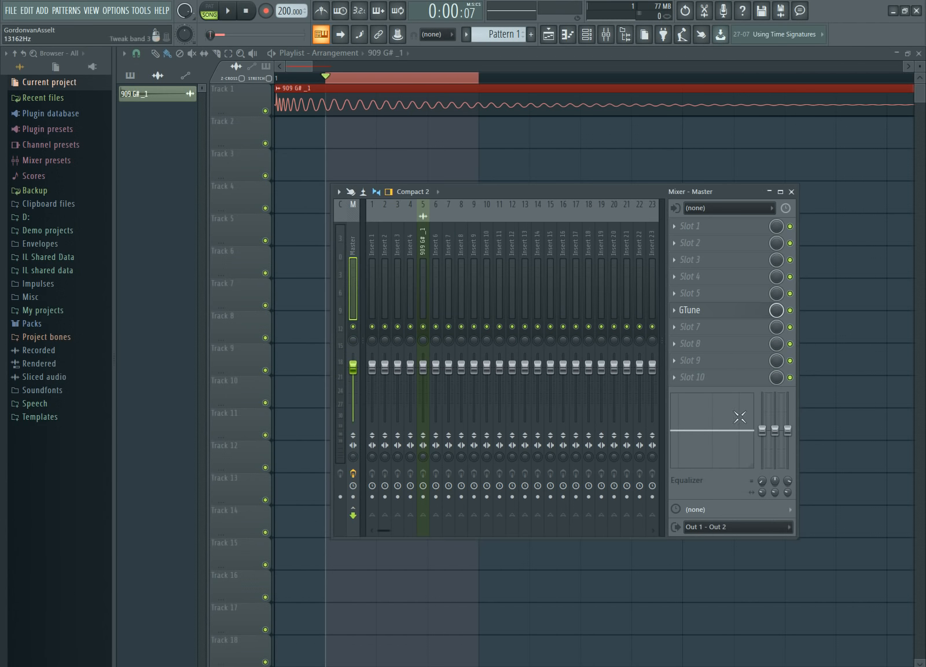
pyautogui.click(706, 316)
pyautogui.click(455, 162)
pyautogui.click(427, 265)
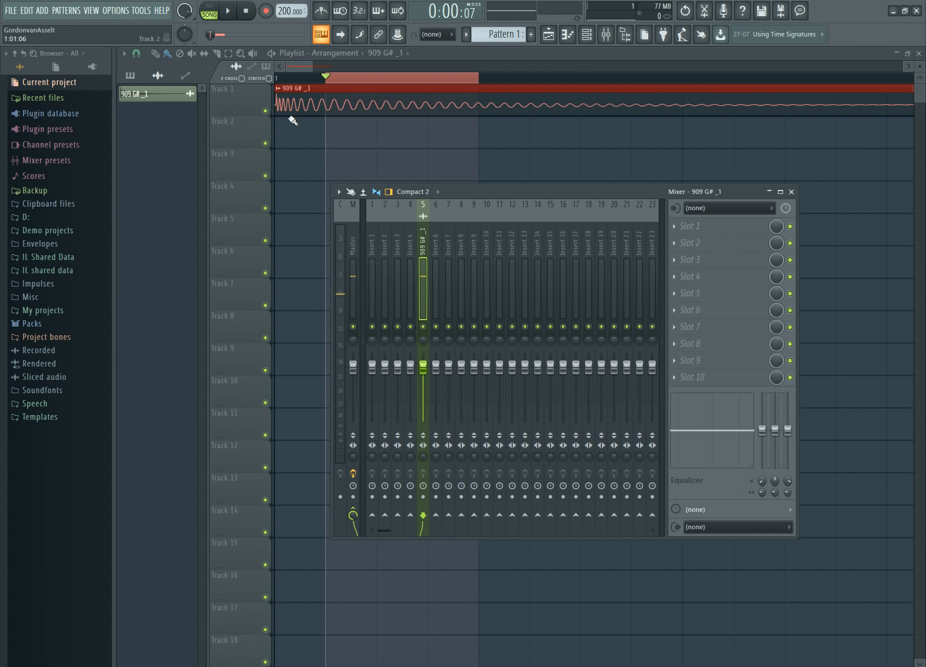
# Load iZotope Trash 2 into effect slot 10 of the 909 G# _1 mixer track
pyautogui.moveTo(313, 66); pyautogui.dragTo(315, 67)
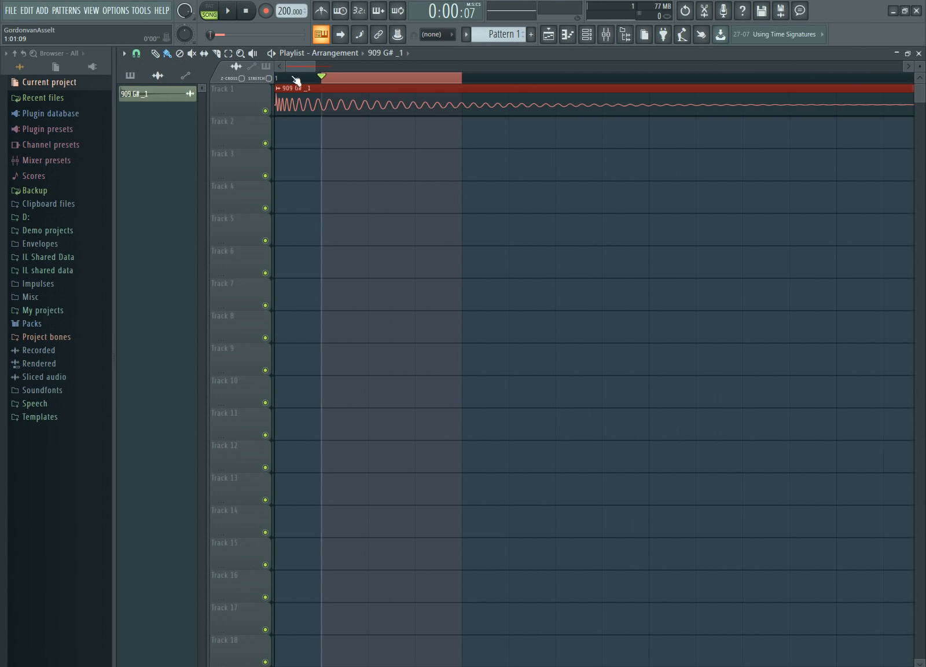
pyautogui.click(95, 12)
pyautogui.click(99, 69)
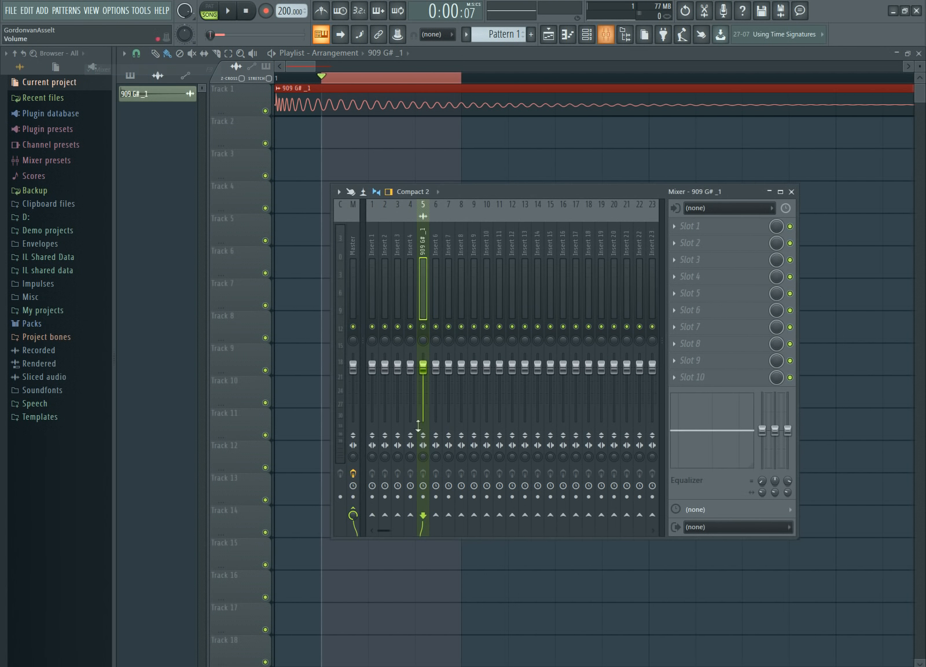
pyautogui.click(687, 387)
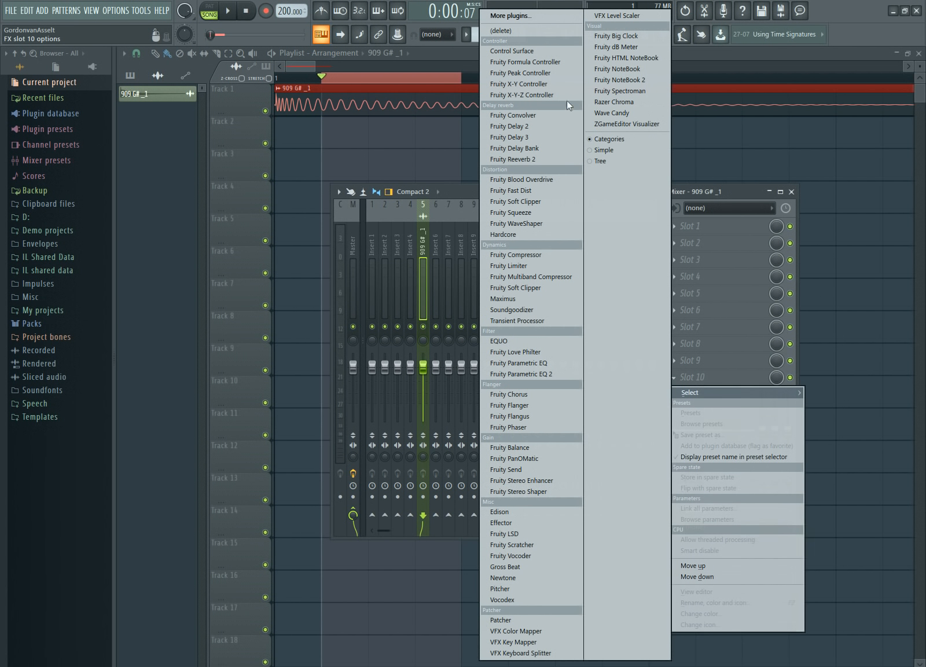
pyautogui.click(531, 13)
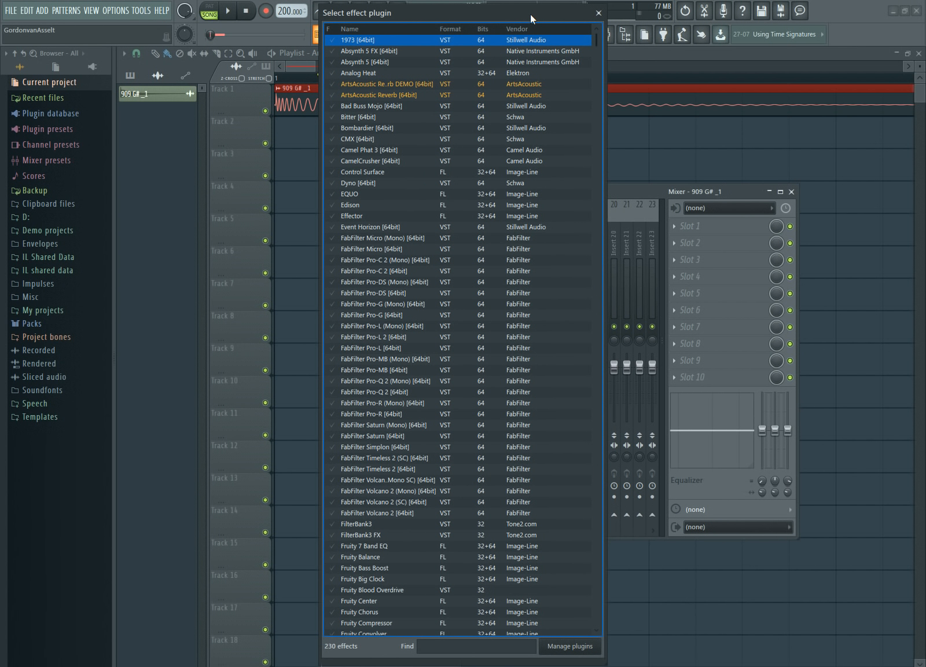
pyautogui.write('tra')
pyautogui.doubleClick(379, 108)
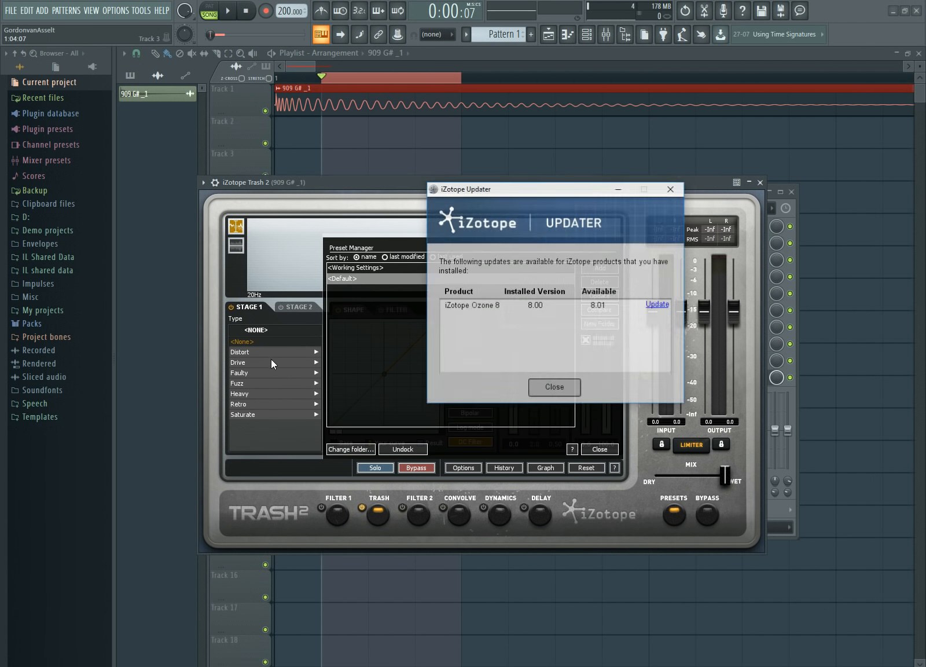
# Dismiss the iZotope updater, choose the Clip Control distortion for Trash 2's Stage 1, close the Preset Manager and turn off the limiter
pyautogui.click(550, 387)
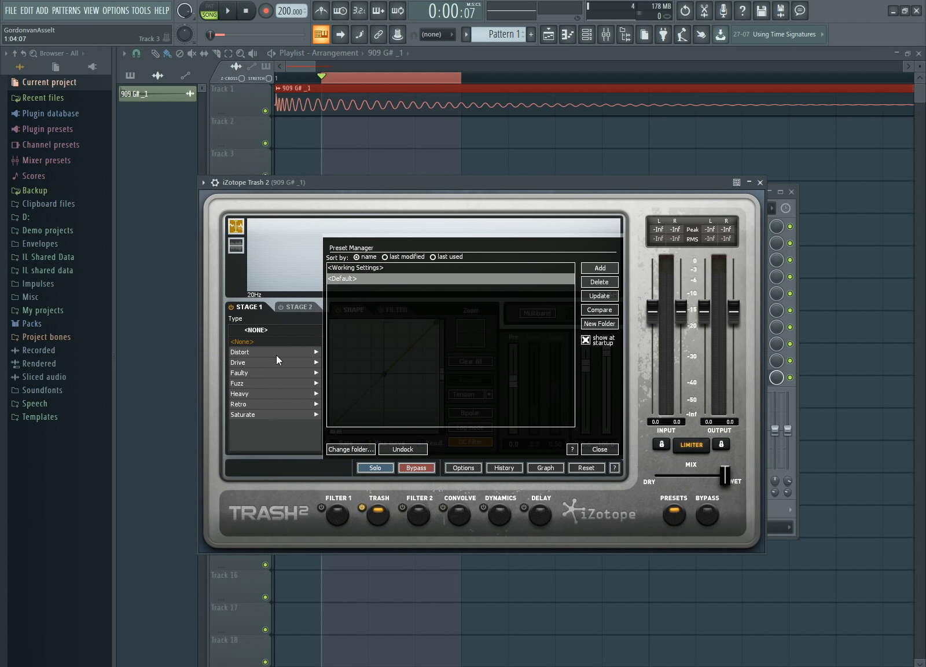
pyautogui.click(244, 355)
pyautogui.click(246, 374)
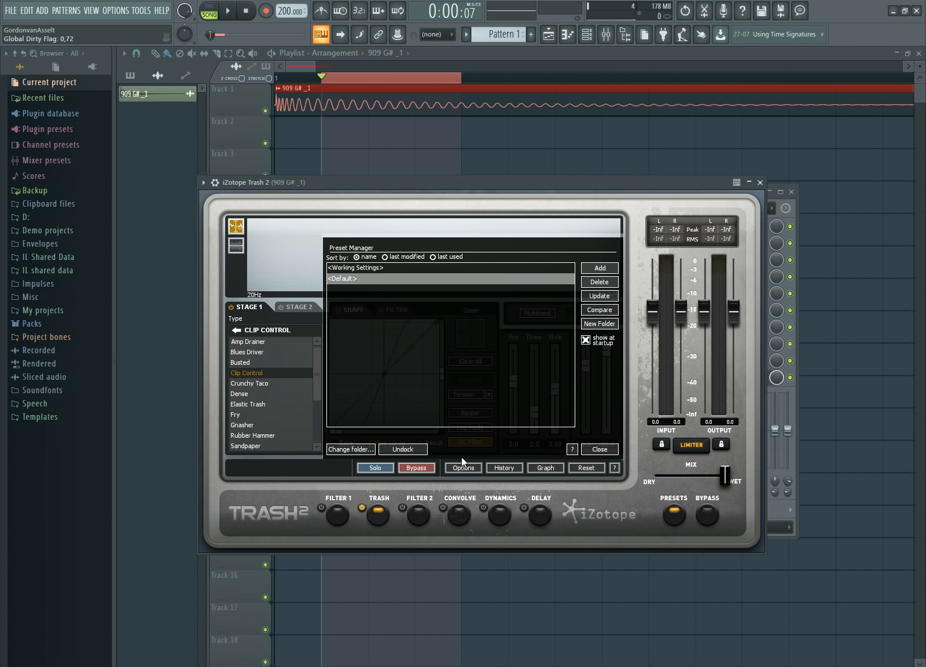
pyautogui.click(604, 450)
pyautogui.click(692, 446)
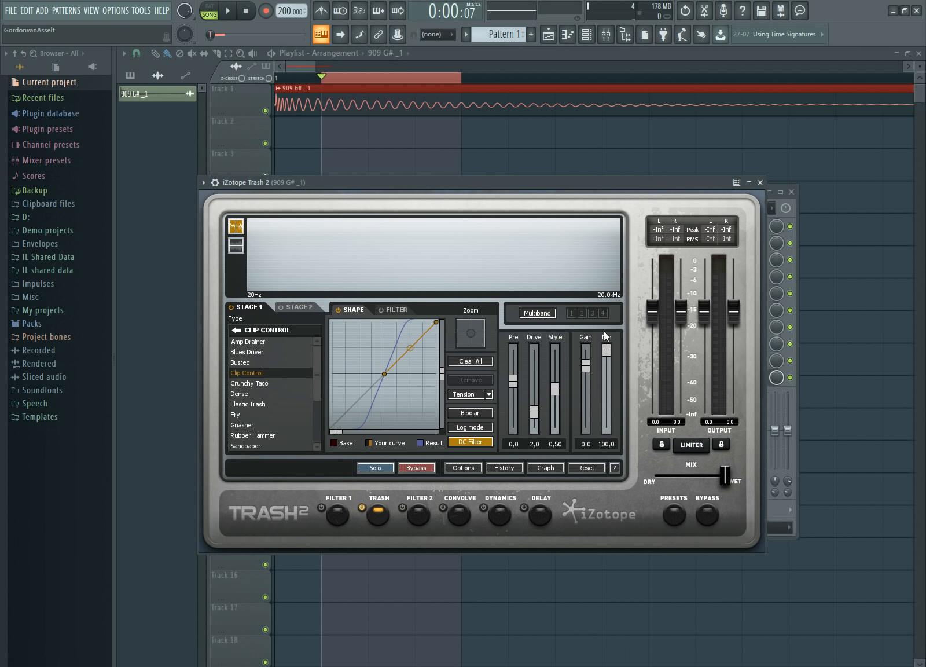
# Close the Trash 2 window and lower the 909 G# _1 track's fader well below its default level
pyautogui.click(761, 182)
pyautogui.moveTo(423, 366); pyautogui.dragTo(430, 404)
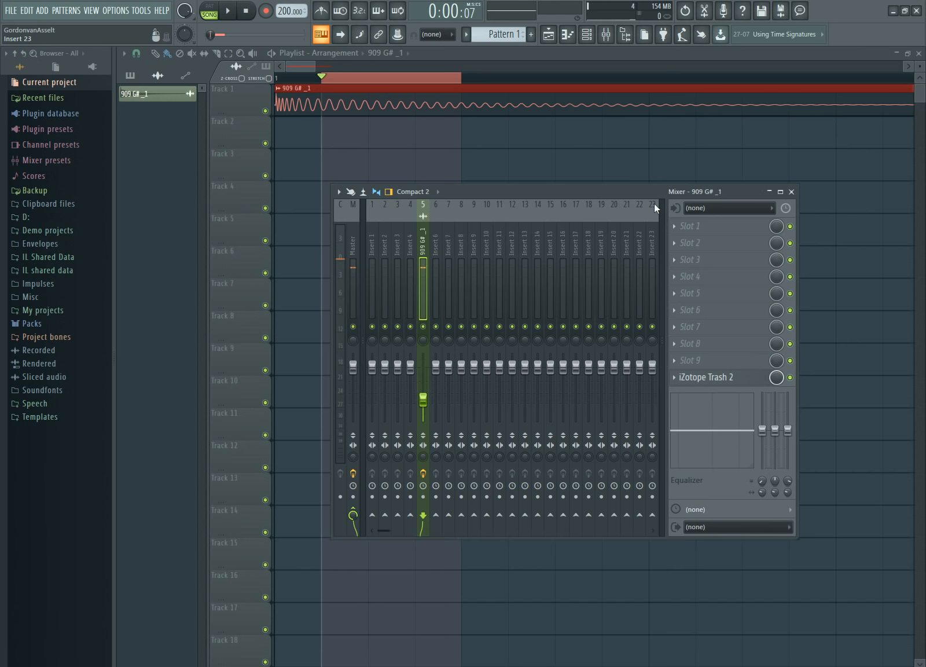
pyautogui.click(695, 242)
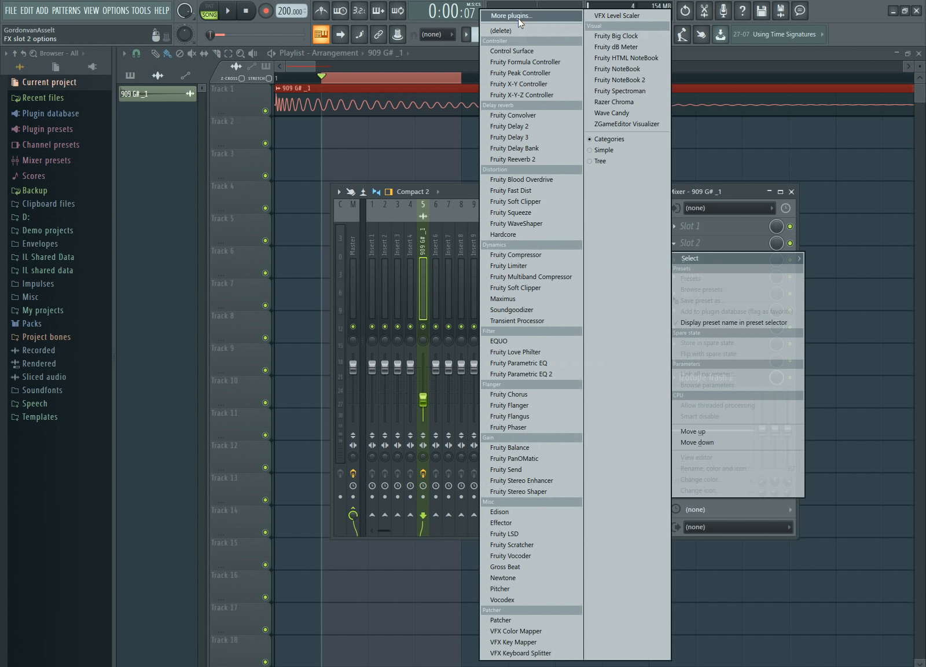
# Extend the playlist loop region back to the start of bar 1 so it covers the whole first beat
pyautogui.click(326, 82)
pyautogui.moveTo(323, 82); pyautogui.dragTo(275, 80)
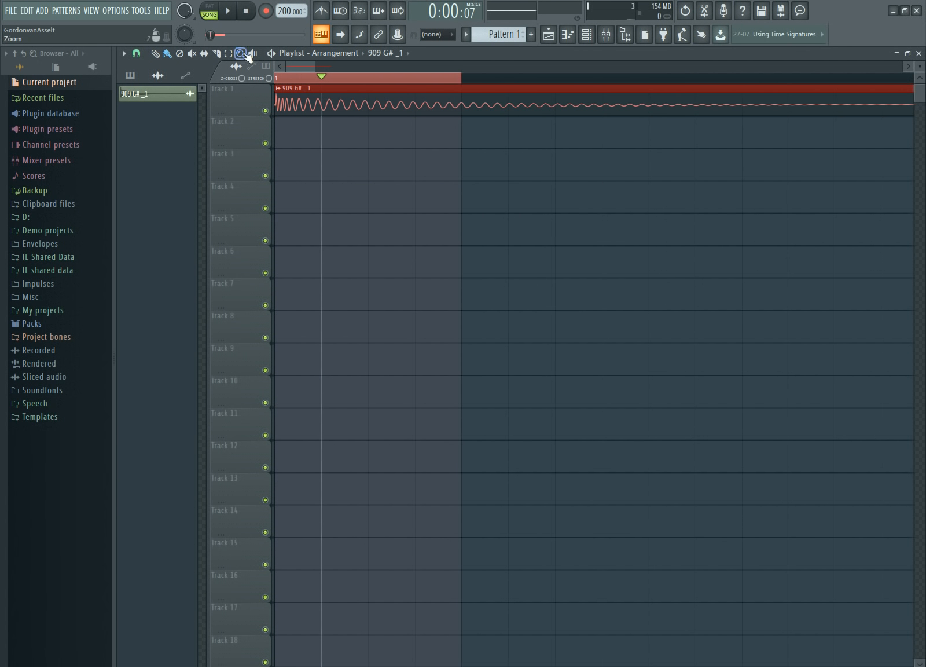
# Reopen the mixer and raise the 909 G# _1 track's fader to slightly below its default level
pyautogui.click(91, 10)
pyautogui.click(108, 71)
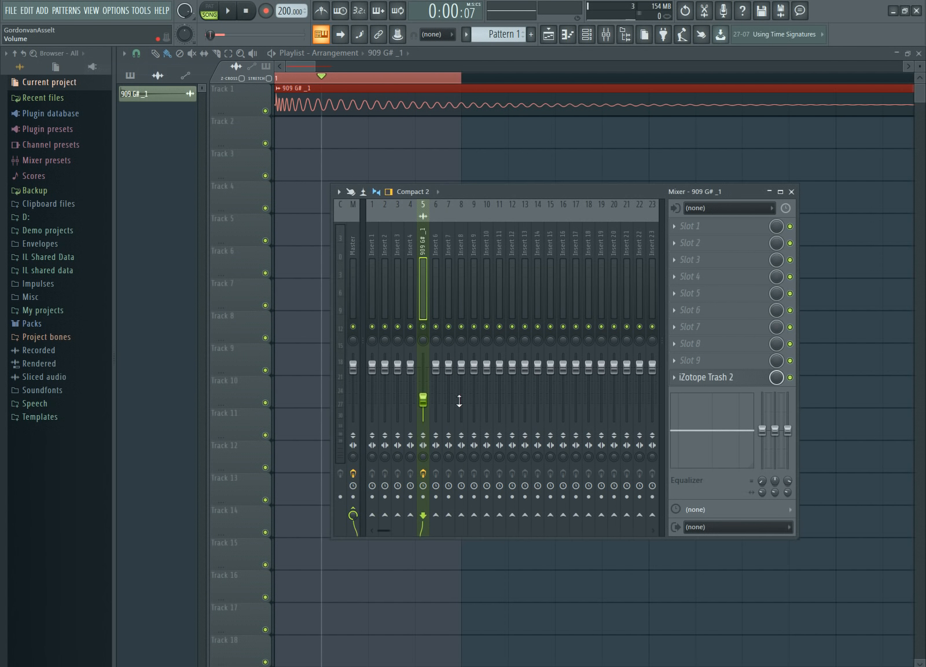
pyautogui.moveTo(426, 407); pyautogui.dragTo(423, 380)
pyautogui.moveTo(425, 387)
pyautogui.mouseDown()
pyautogui.moveTo(423, 419)
pyautogui.moveTo(423, 375)
pyautogui.mouseUp()
# Load SPAN into effect slot 10 of the Master track and reposition its window over the mixer
pyautogui.click(354, 244)
pyautogui.click(705, 383)
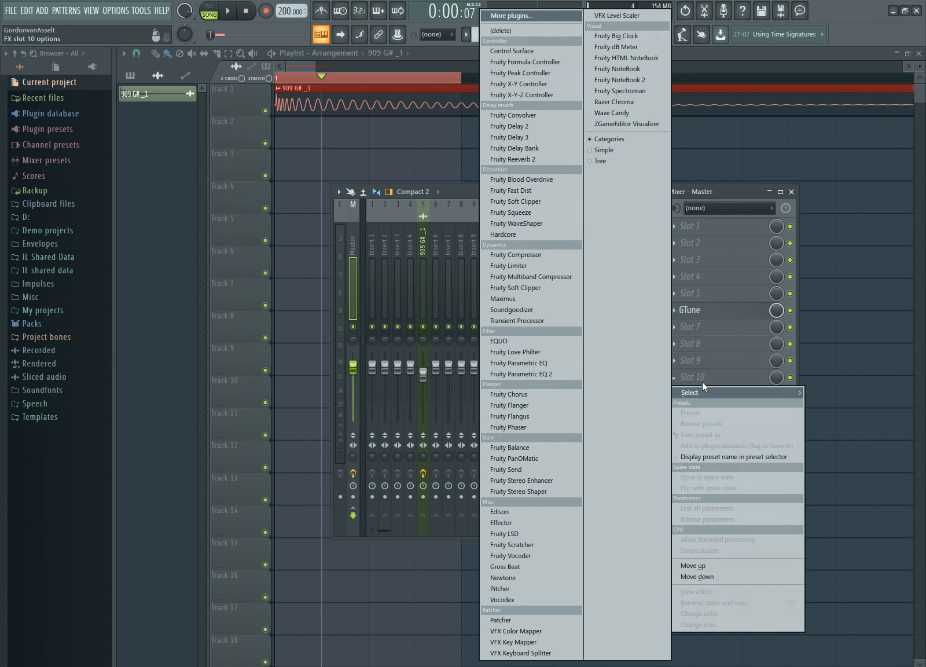
pyautogui.click(503, 16)
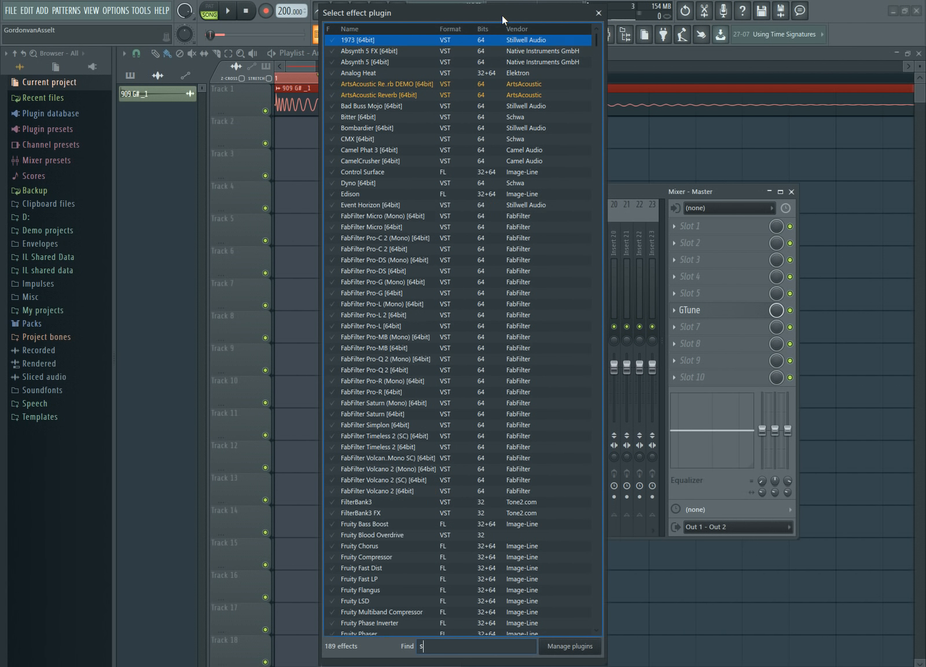
pyautogui.write('span')
pyautogui.press('Return')
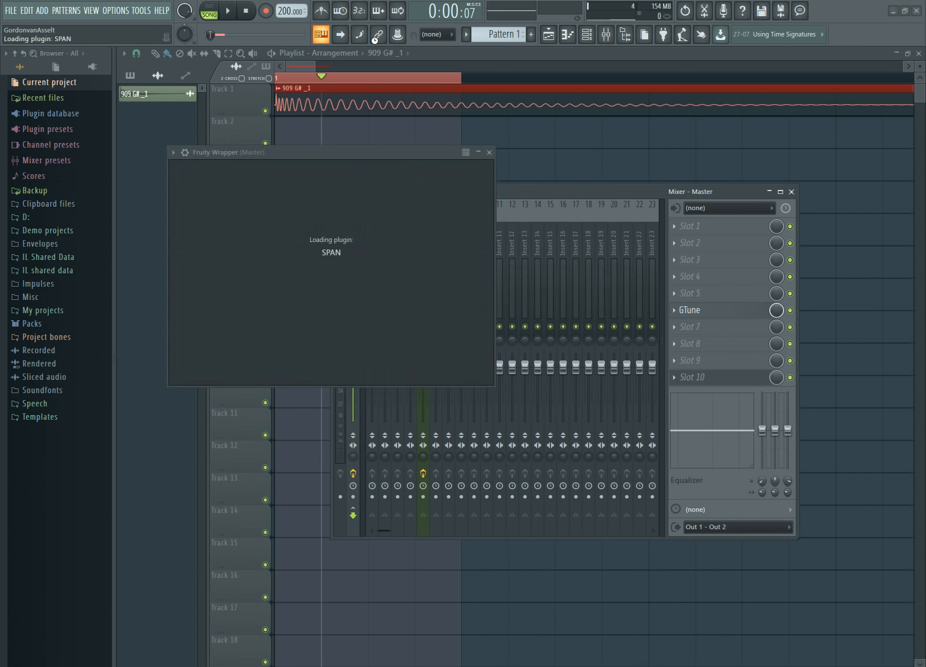
pyautogui.moveTo(364, 151); pyautogui.dragTo(486, 197)
# Play the loop, examine the kick's spectrum in SPAN and the Master track's level, and close the SPAN window
pyautogui.press('space')
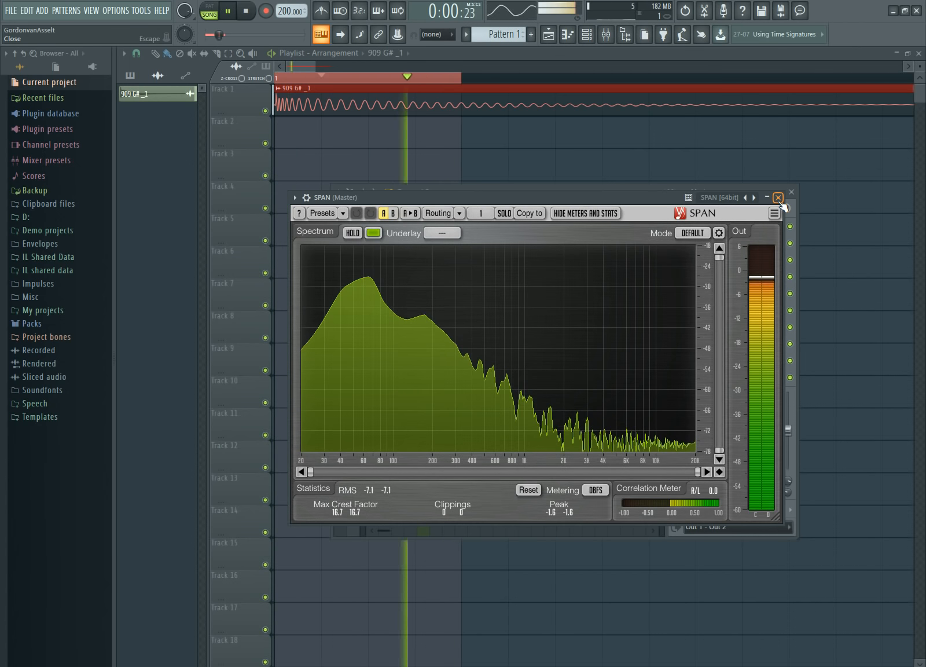
pyautogui.moveTo(497, 195); pyautogui.dragTo(534, 355)
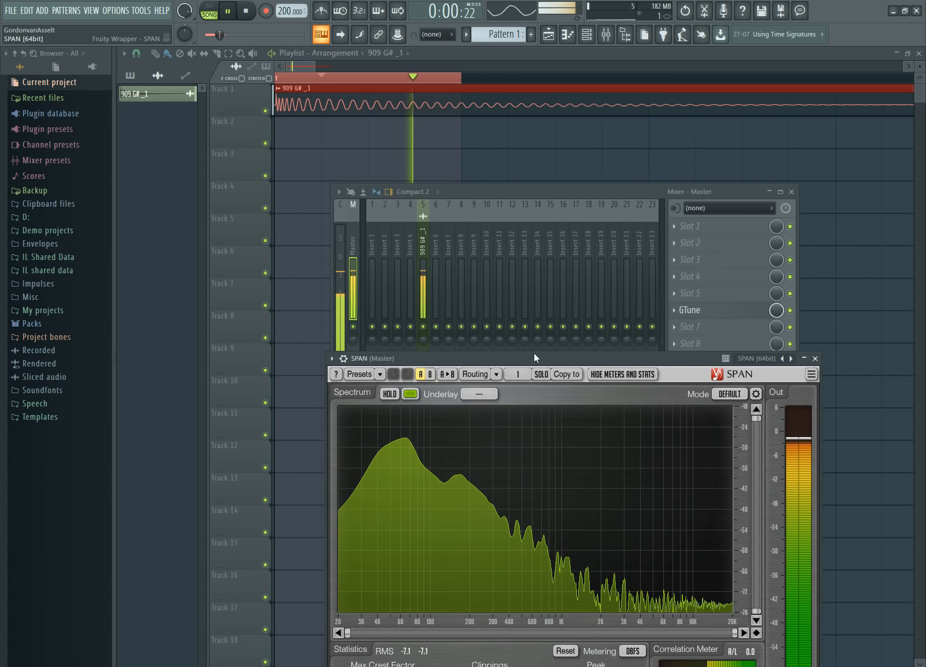
pyautogui.click(444, 275)
pyautogui.click(349, 289)
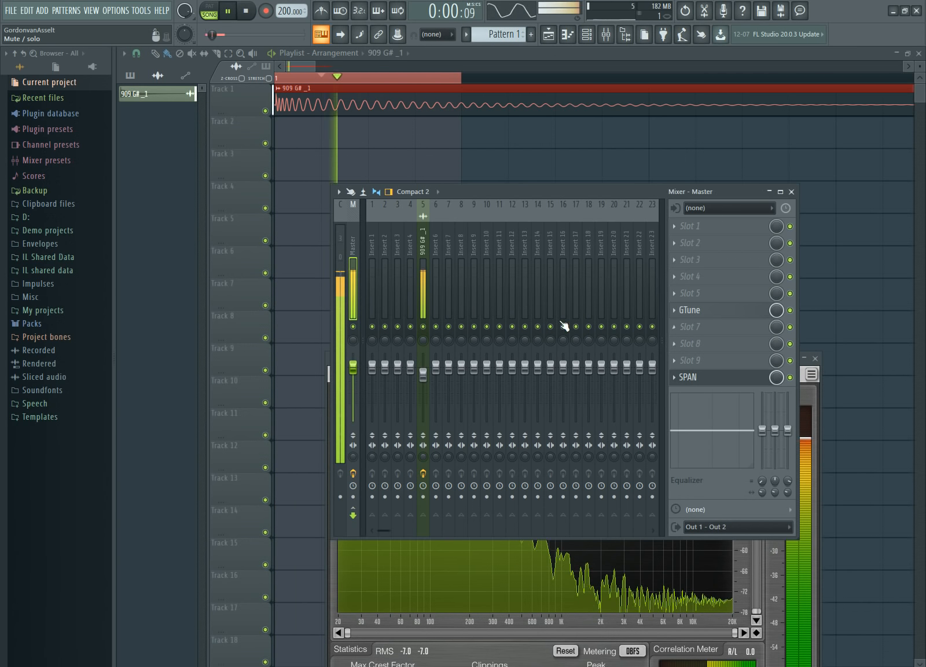
pyautogui.click(821, 361)
pyautogui.click(816, 359)
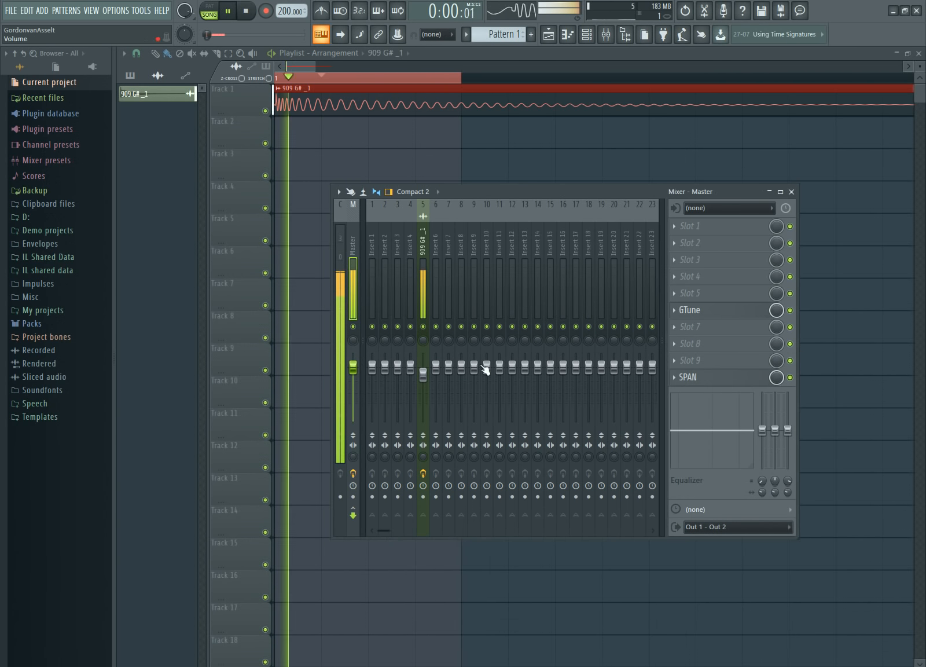
# Lower the 909 G# _1 mixer track's fader to about -6.8 dB and stop playback
pyautogui.click(422, 284)
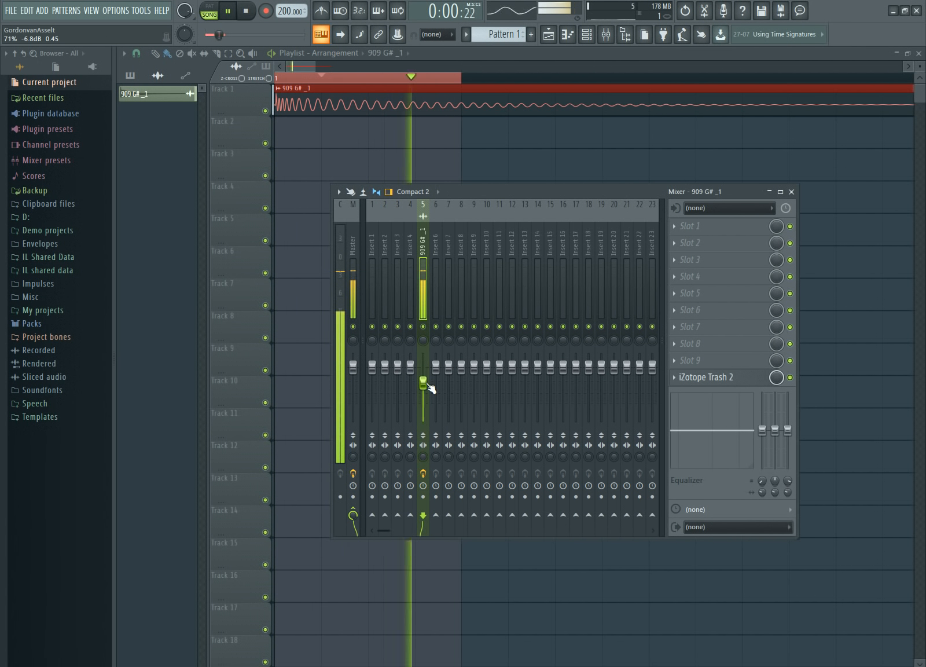
pyautogui.press('space')
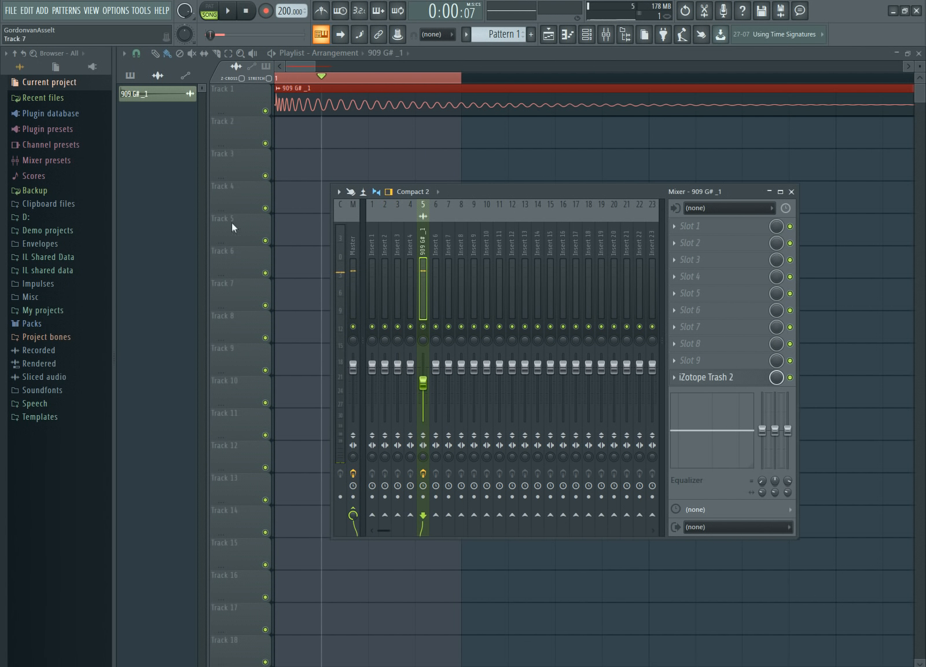
# Open the 909 G# _1 sample settings and set the time-stretching mode to e3 mono after trying e2 mono
pyautogui.doubleClick(338, 116)
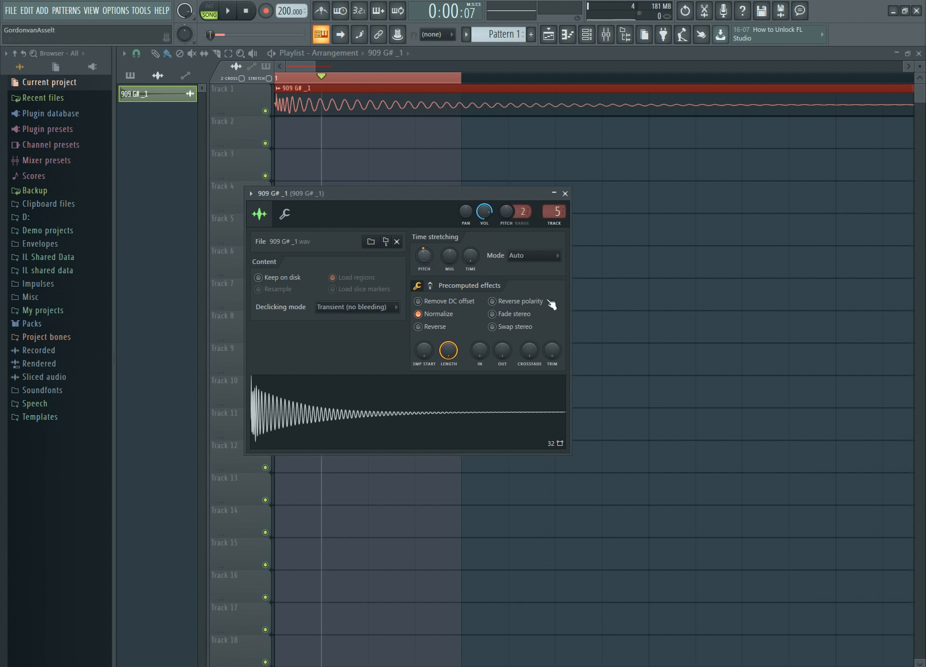
pyautogui.press('space')
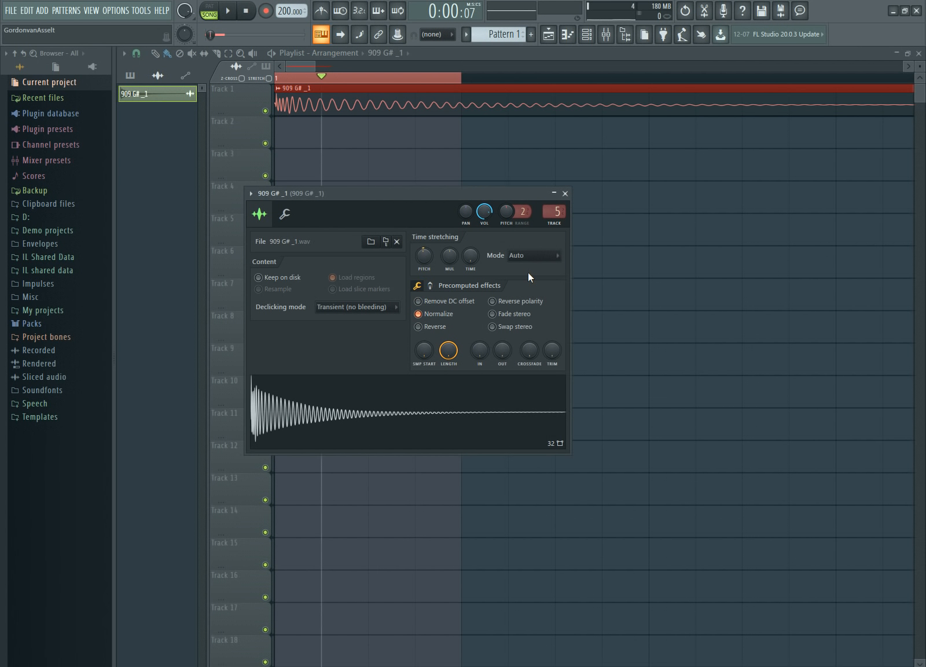
pyautogui.click(528, 262)
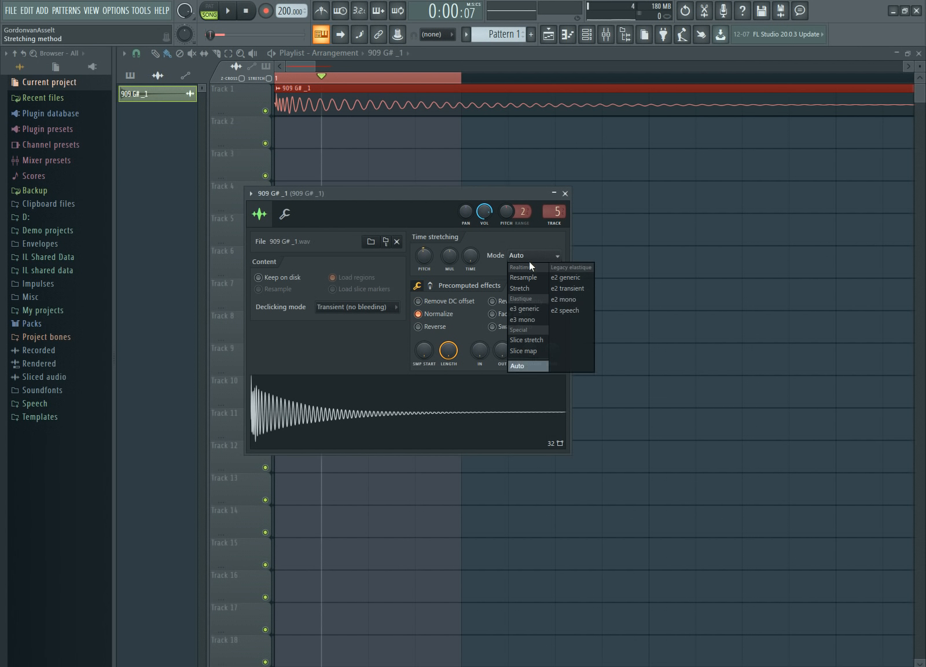
pyautogui.click(575, 302)
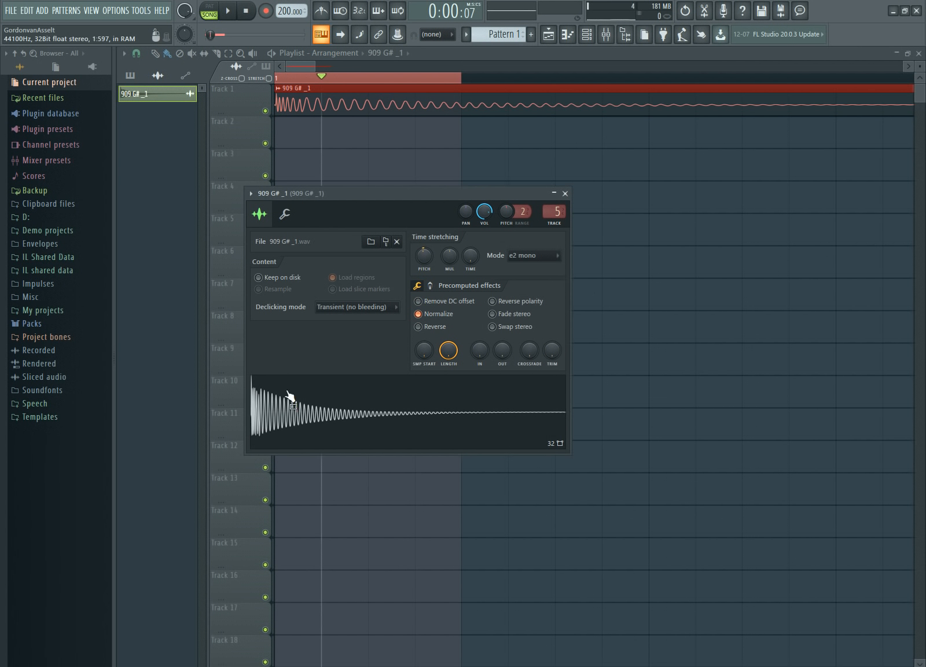
pyautogui.click(528, 255)
pyautogui.click(526, 320)
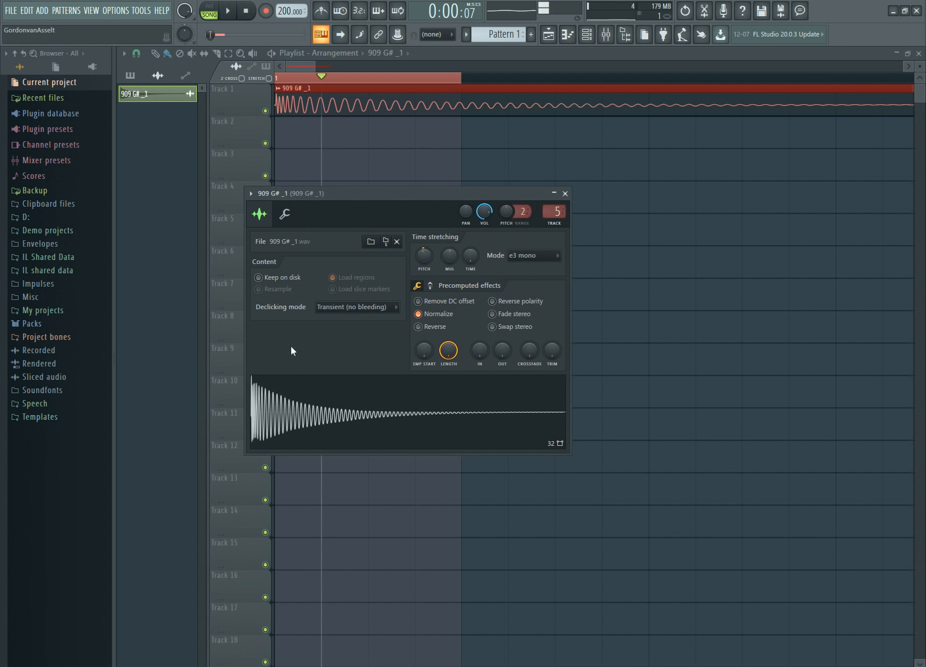
# Open GTune from the Master track in the mixer and play the loop briefly to check the kick's pitch
pyautogui.click(91, 10)
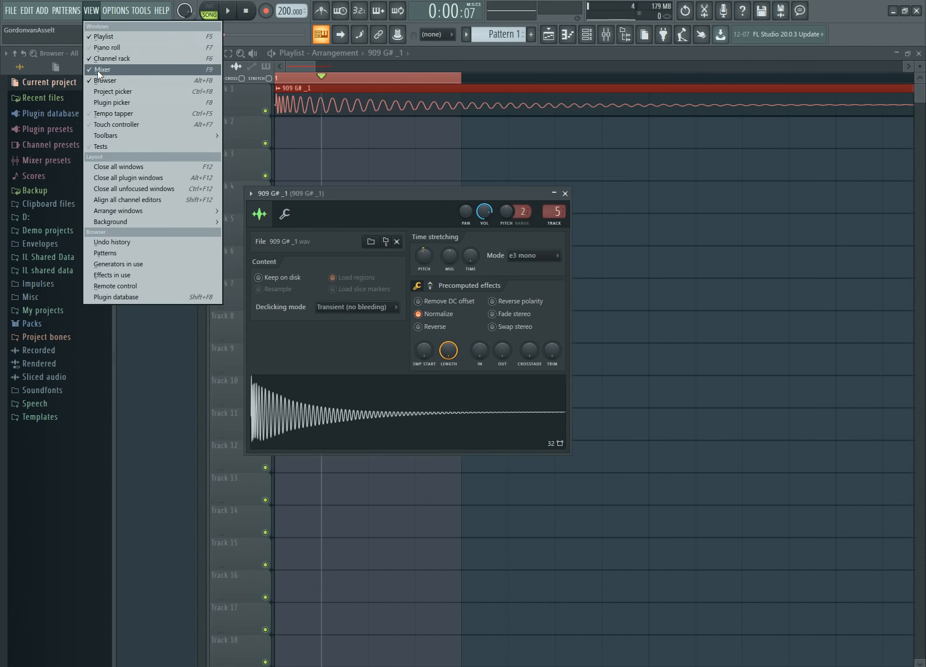
pyautogui.click(115, 74)
pyautogui.click(350, 288)
pyautogui.click(705, 310)
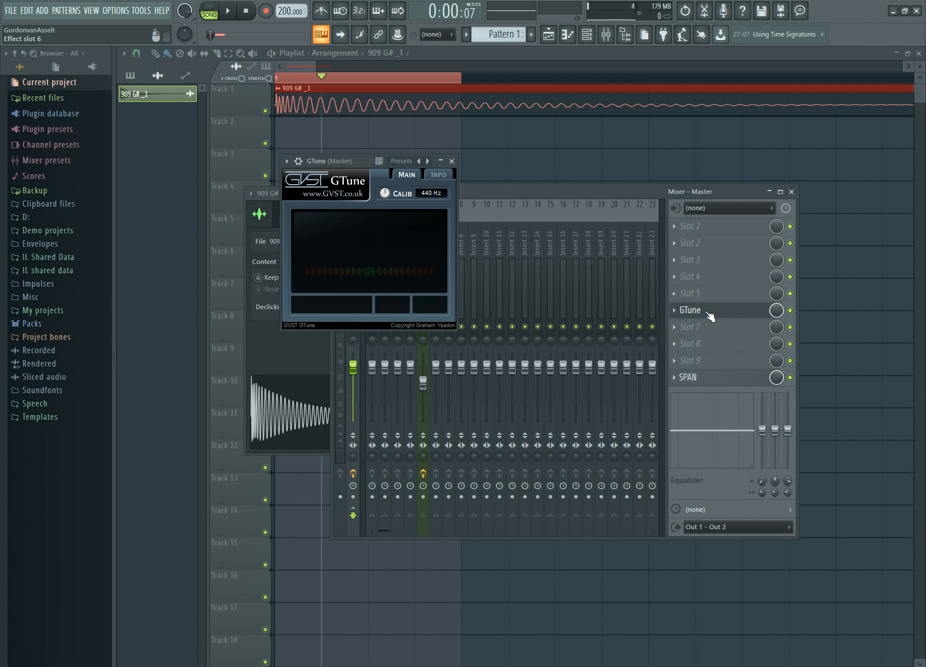
pyautogui.press('space')
pyautogui.press('space')
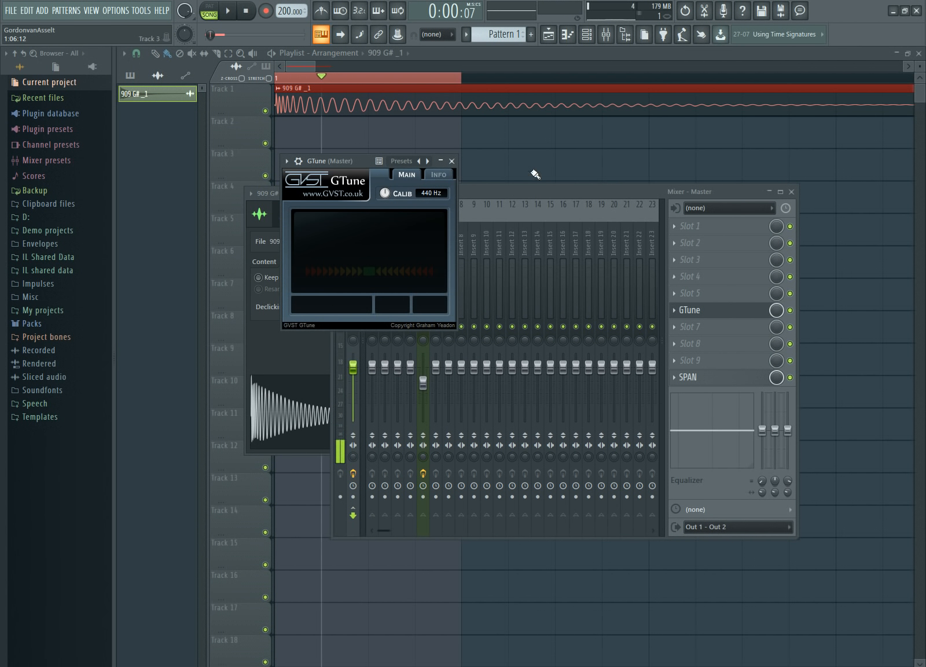
pyautogui.press('space')
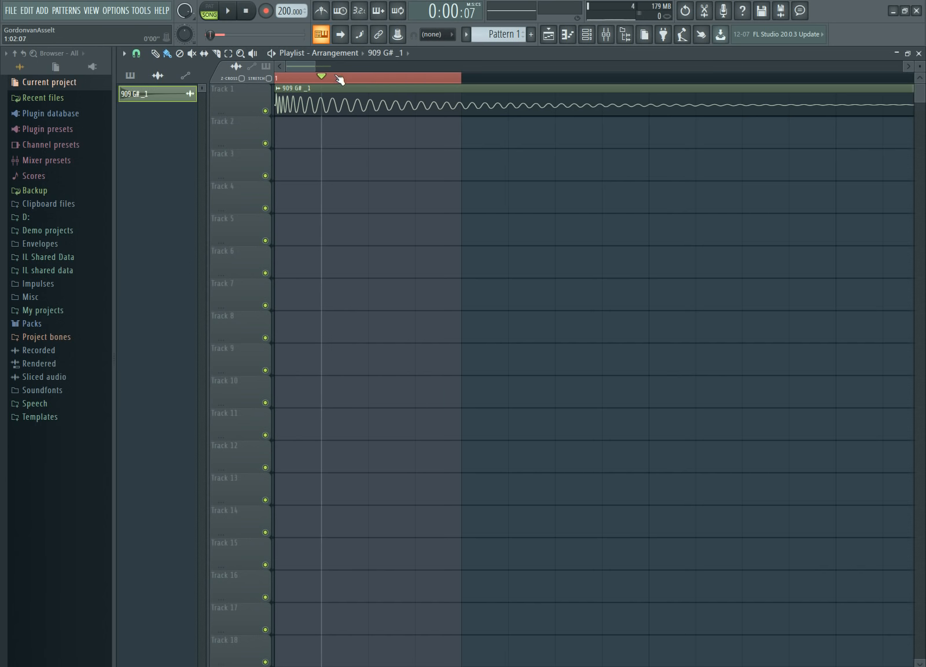
# Select a two-step loop region from step 3 to the end of the first beat and play it briefly
pyautogui.moveTo(368, 78); pyautogui.dragTo(459, 113)
pyautogui.press('space')
pyautogui.press('space')
# Reopen the mixer, view and close GTune, and play the loop to check the kick's levels
pyautogui.click(86, 11)
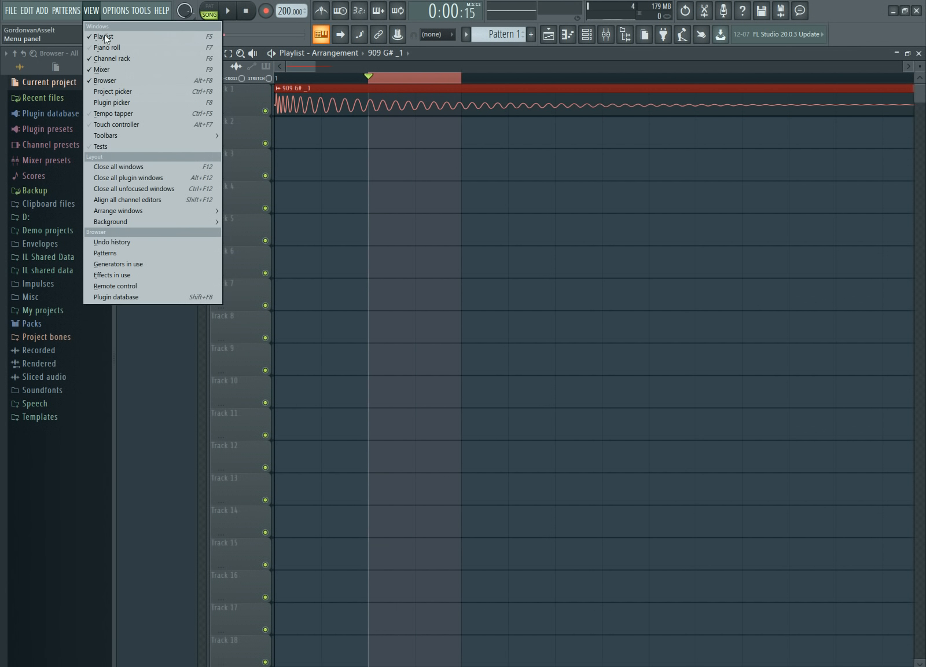
pyautogui.click(117, 71)
pyautogui.click(691, 310)
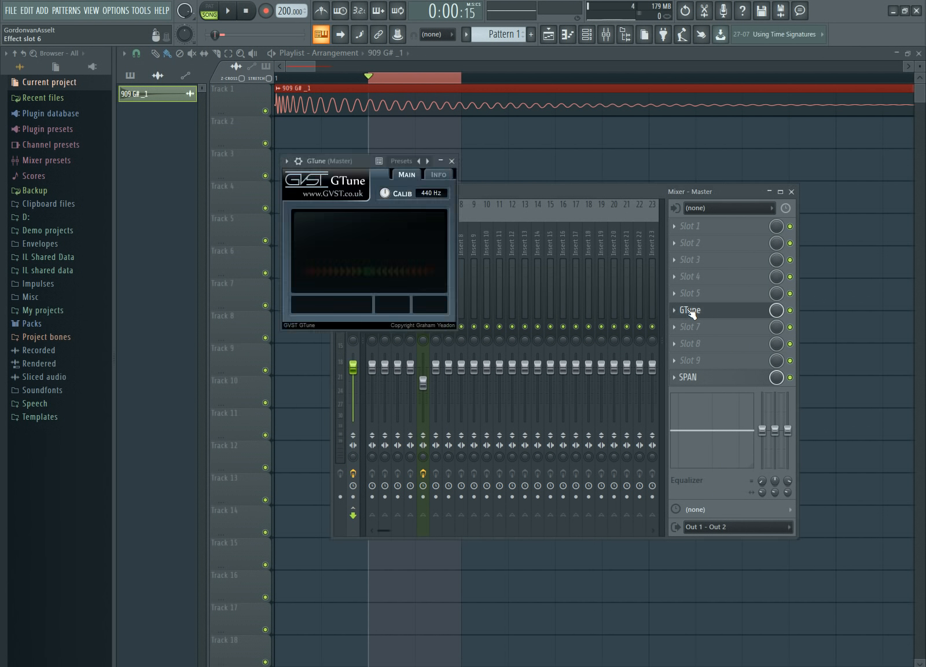
pyautogui.click(452, 161)
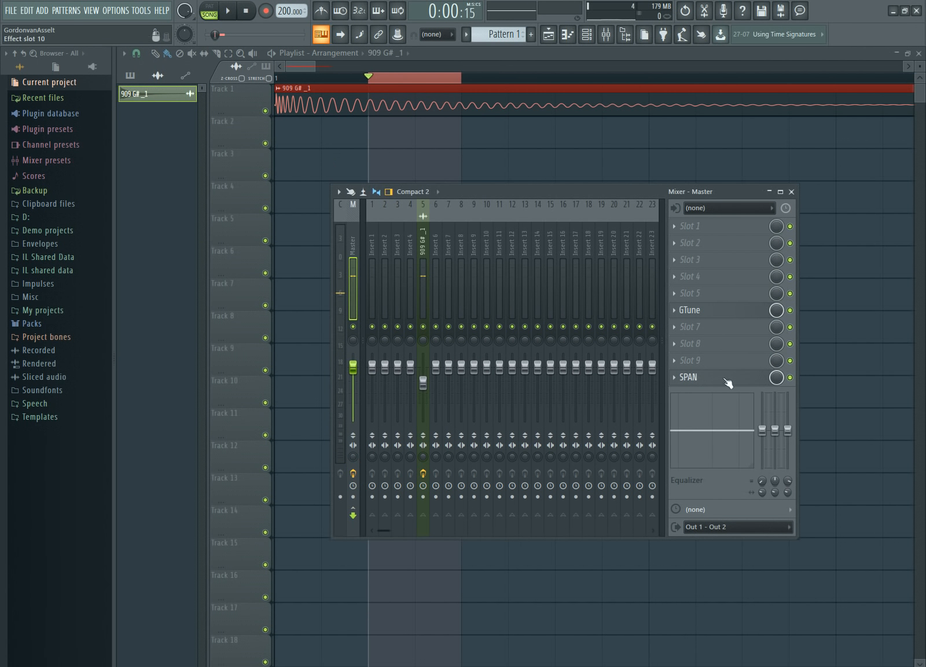
pyautogui.press('space')
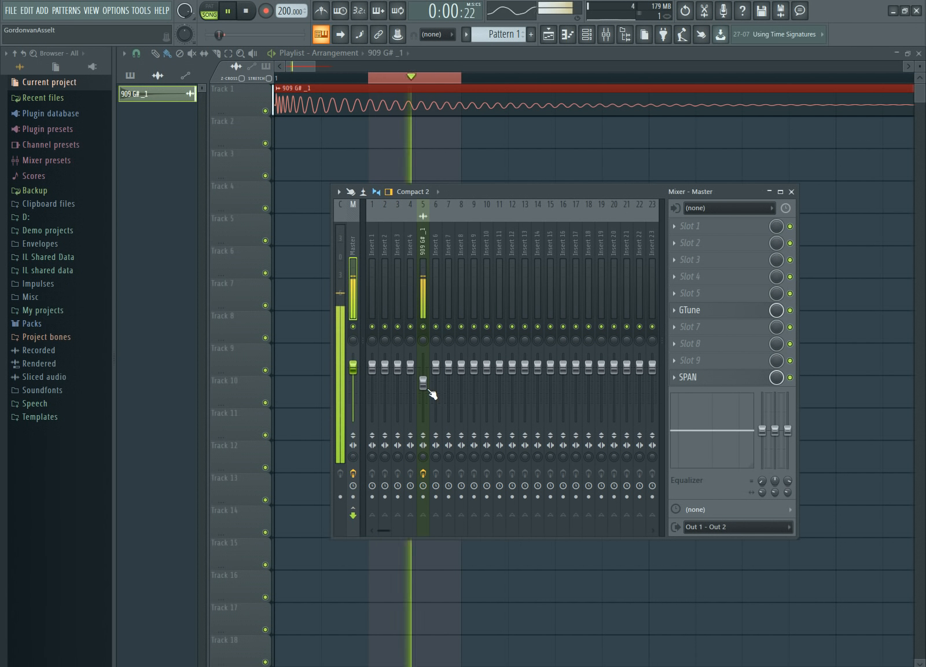
pyautogui.press('space')
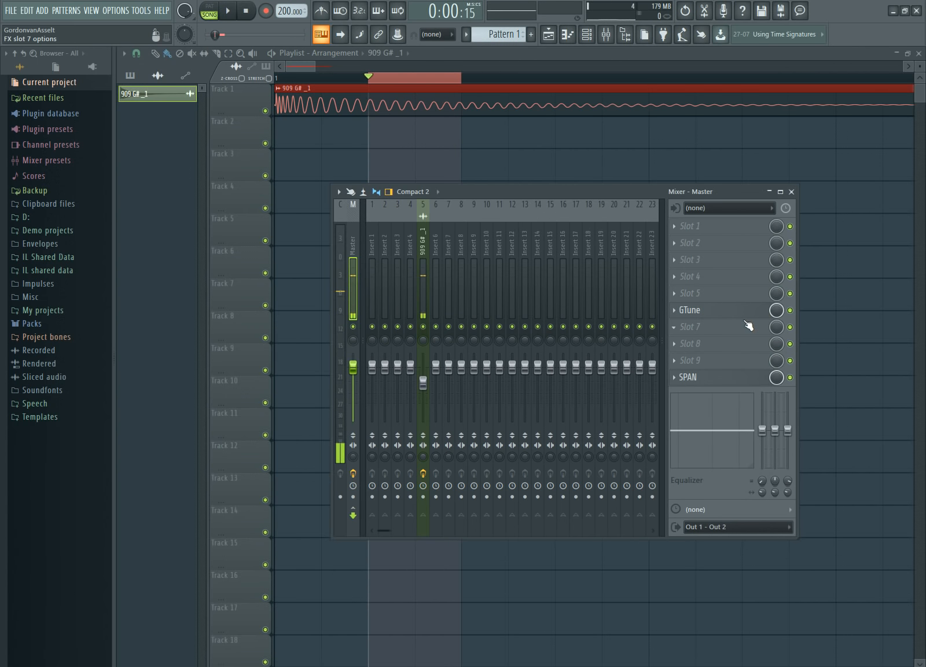
# Set the loop region to the whole first beat and play the full 909 G# _1 clip section
pyautogui.moveTo(369, 80); pyautogui.dragTo(310, 86)
pyautogui.moveTo(397, 81); pyautogui.dragTo(430, 80)
pyautogui.press('space')
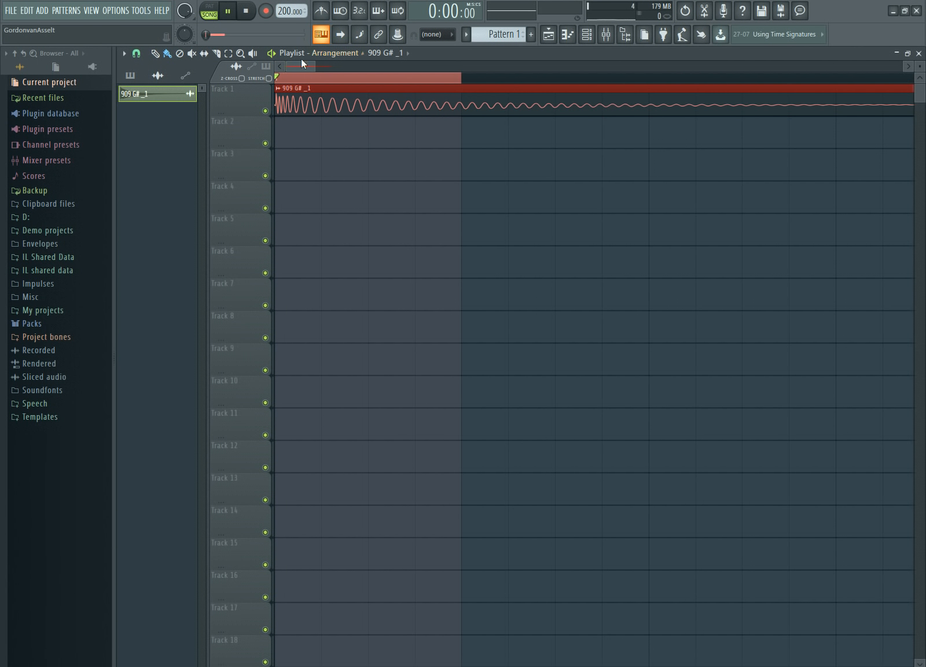
pyautogui.scroll(-5, 315, 64)
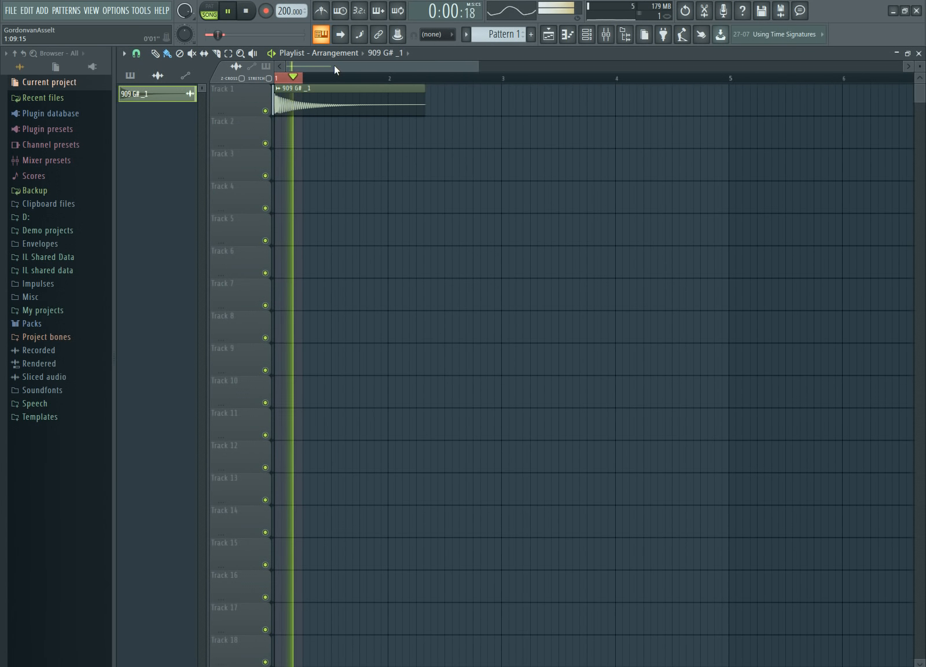
pyautogui.scroll(4, 333, 66)
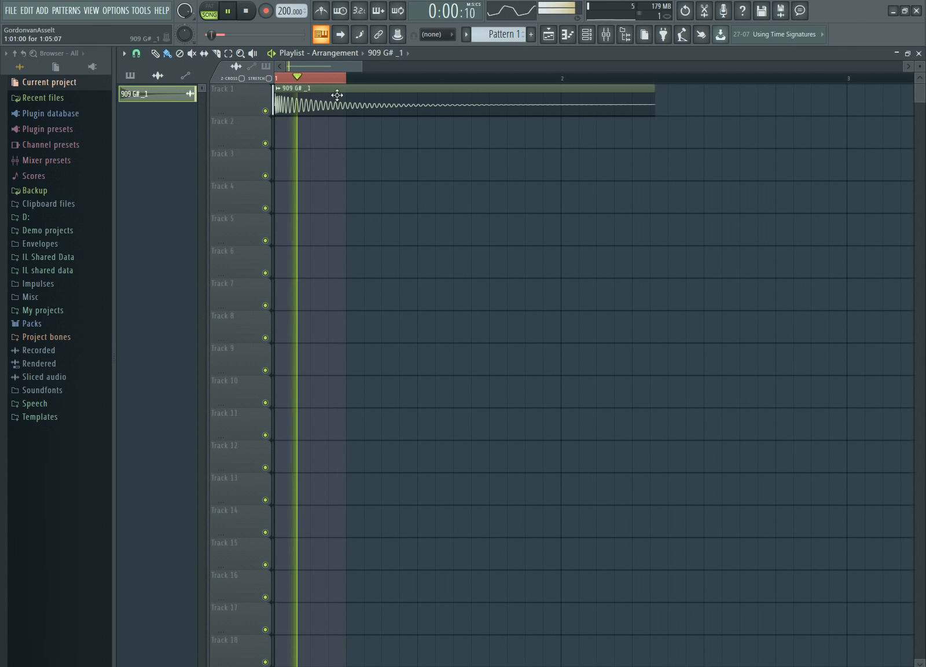
# Move the 909 G# _1 clip and its one-beat loop region to the second beat of bar 1 and start playback
pyautogui.press('space')
pyautogui.hotkey('ctrl', 'a')
pyautogui.moveTo(300, 104); pyautogui.dragTo(421, 118)
pyautogui.click(310, 78)
pyautogui.press('space')
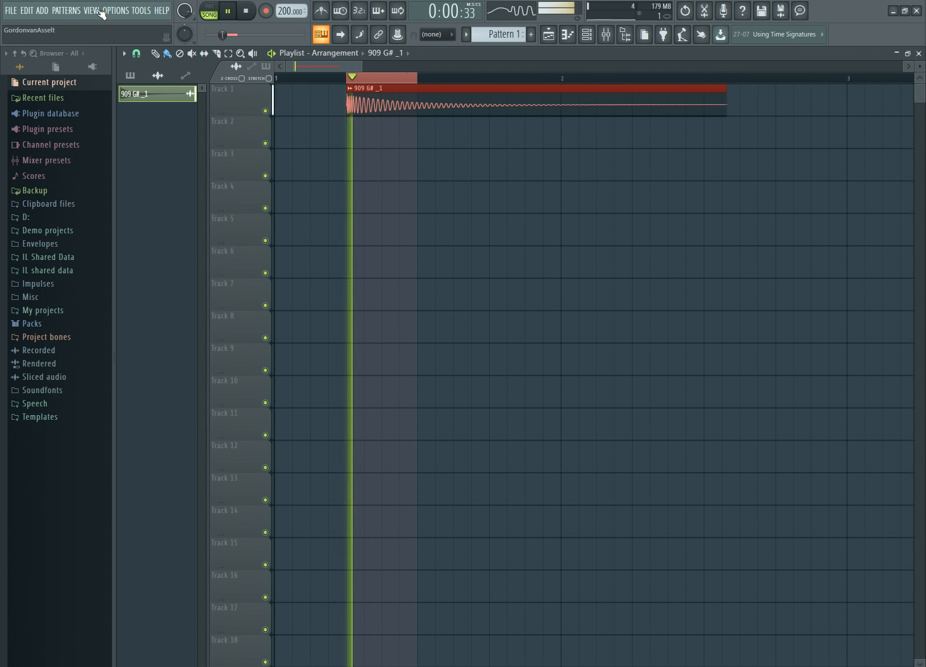
# Reopen the mixer, stop playback and select the 909 G# _1 track
pyautogui.click(92, 10)
pyautogui.click(101, 69)
pyautogui.press('space')
pyautogui.click(421, 291)
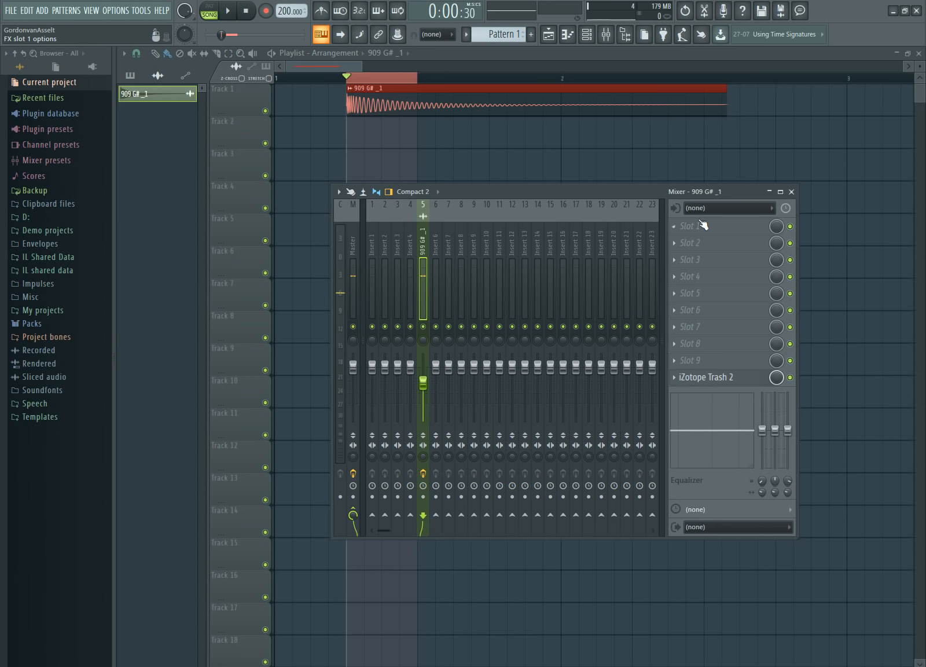
# Load FabFilter Pro-Q 2 into effect slot 1 of the 909 G# _1 track and view its processing modes
pyautogui.click(702, 225)
pyautogui.click(509, 17)
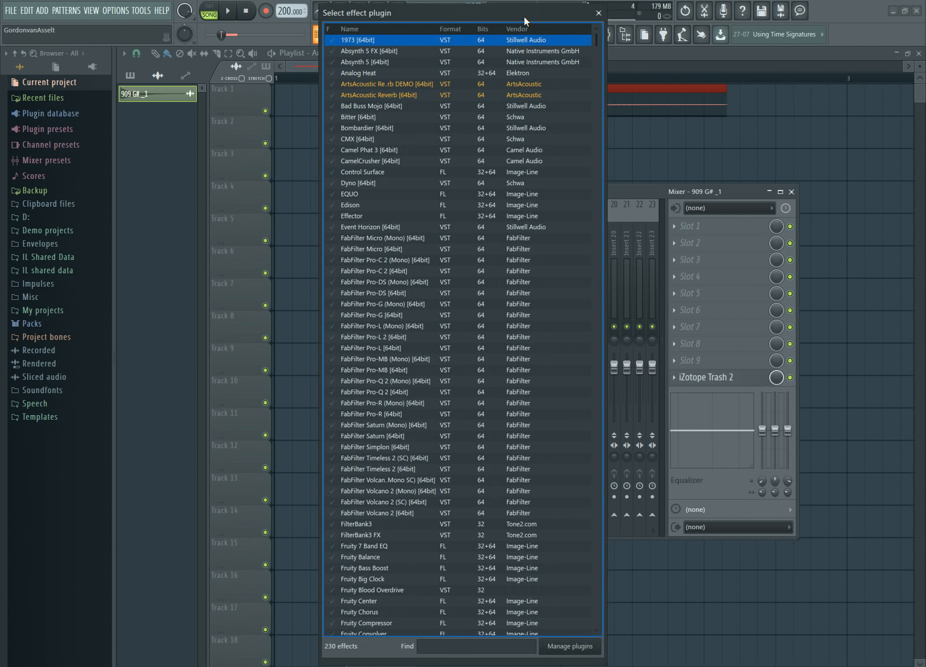
pyautogui.write('fab')
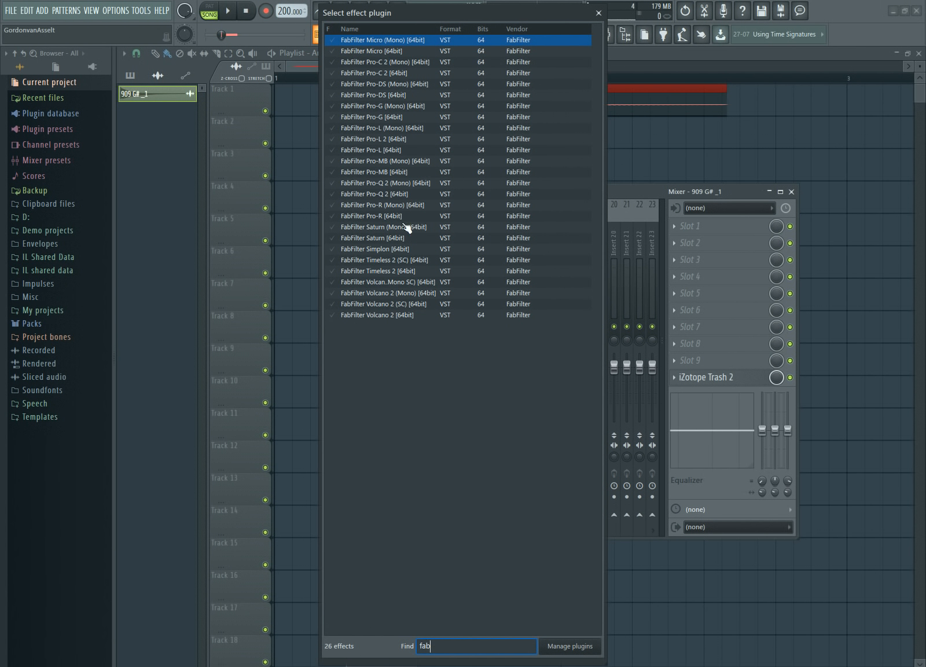
pyautogui.doubleClick(372, 195)
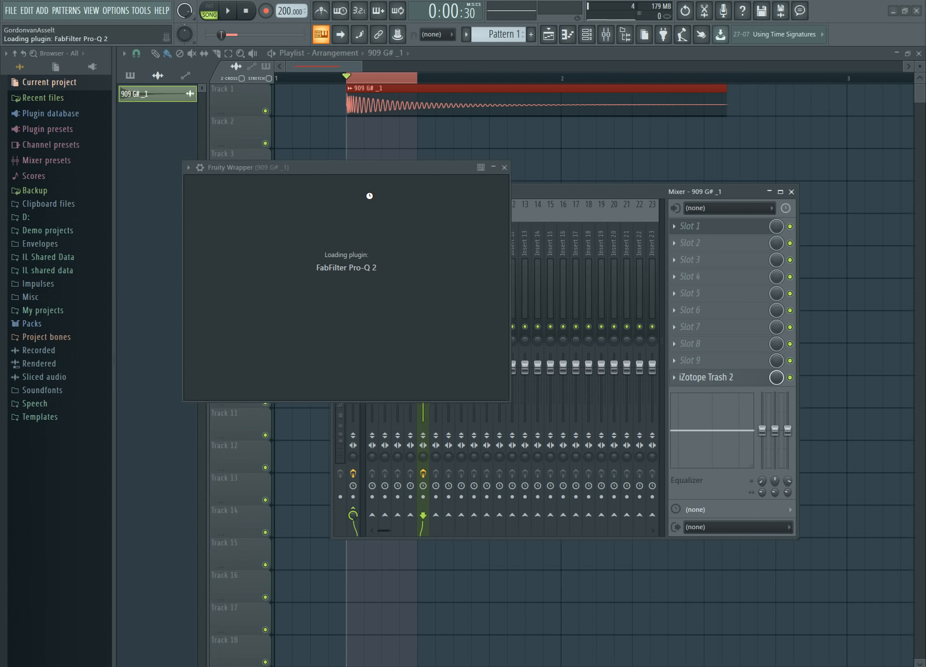
pyautogui.moveTo(296, 167); pyautogui.dragTo(272, 152)
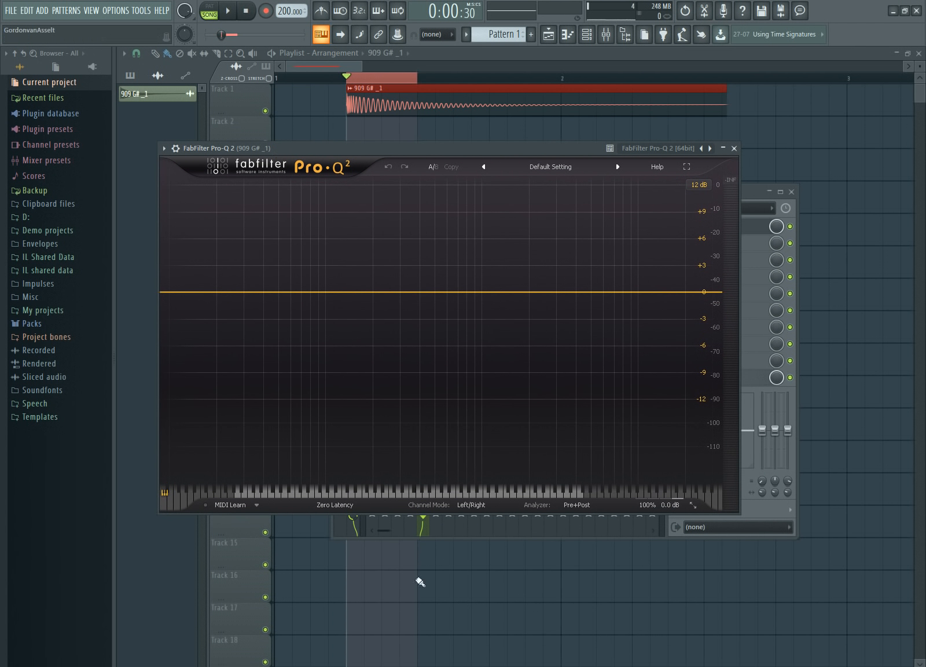
pyautogui.click(334, 505)
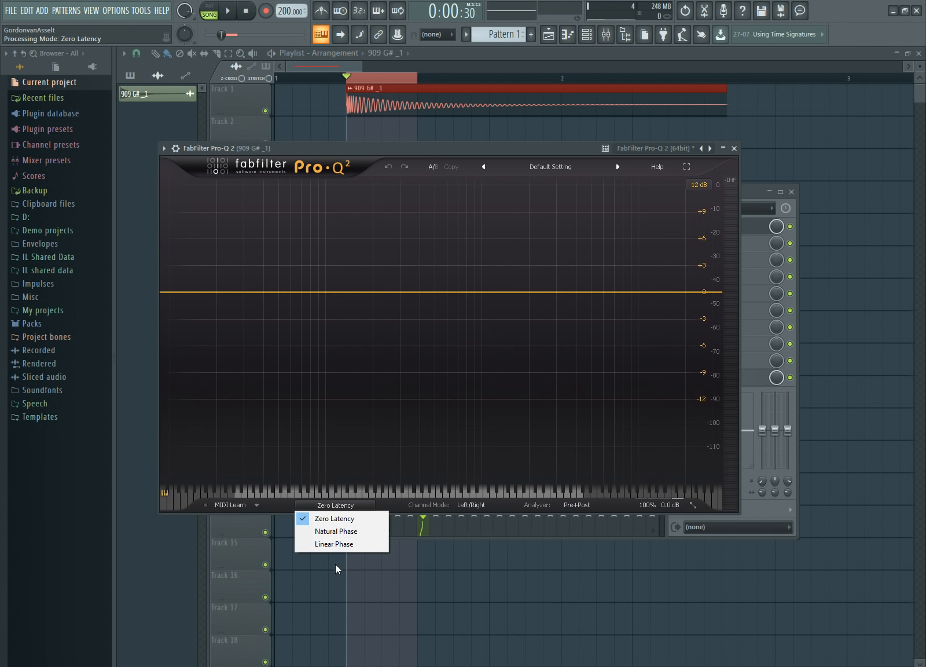
pyautogui.click(396, 500)
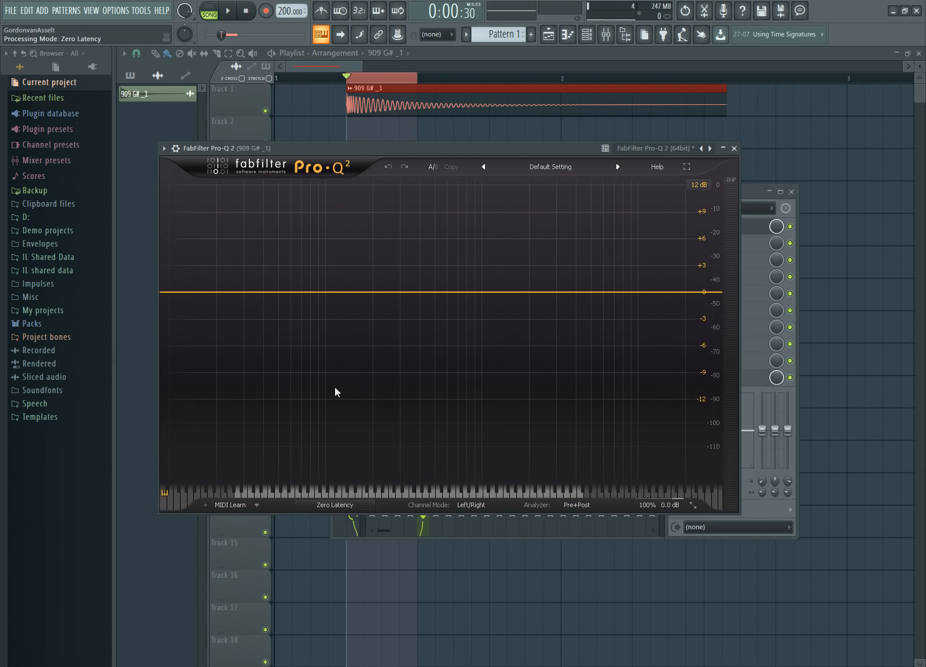
# Try a 48 dB/oct low-cut band at about 23 Hz in Pro-Q 2, and delete it again
pyautogui.click(245, 294)
pyautogui.rightClick(242, 299)
pyautogui.moveTo(270, 322)
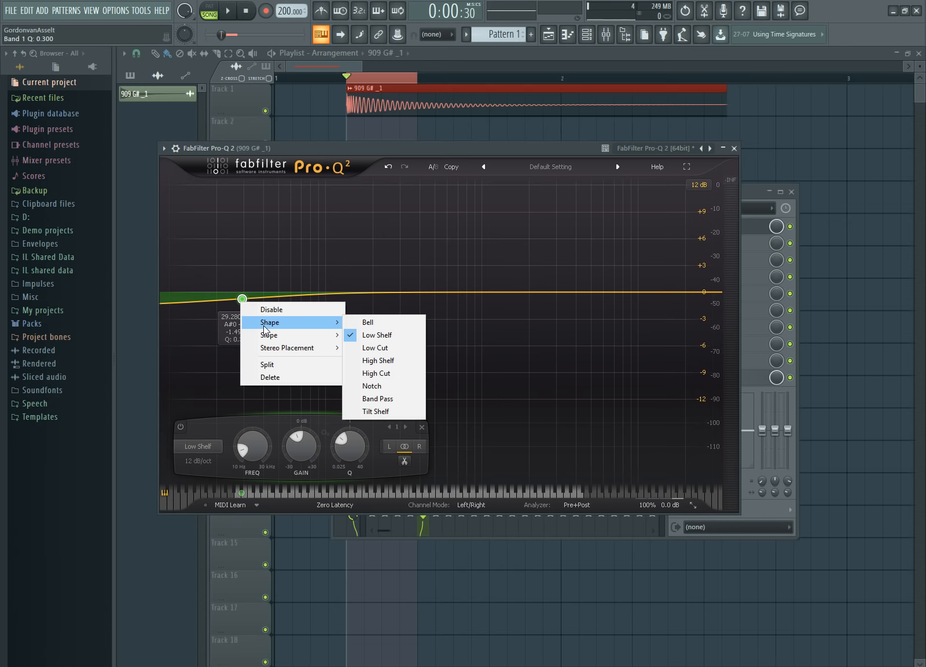
pyautogui.click(356, 348)
pyautogui.moveTo(230, 378); pyautogui.dragTo(227, 300)
pyautogui.rightClick(227, 299)
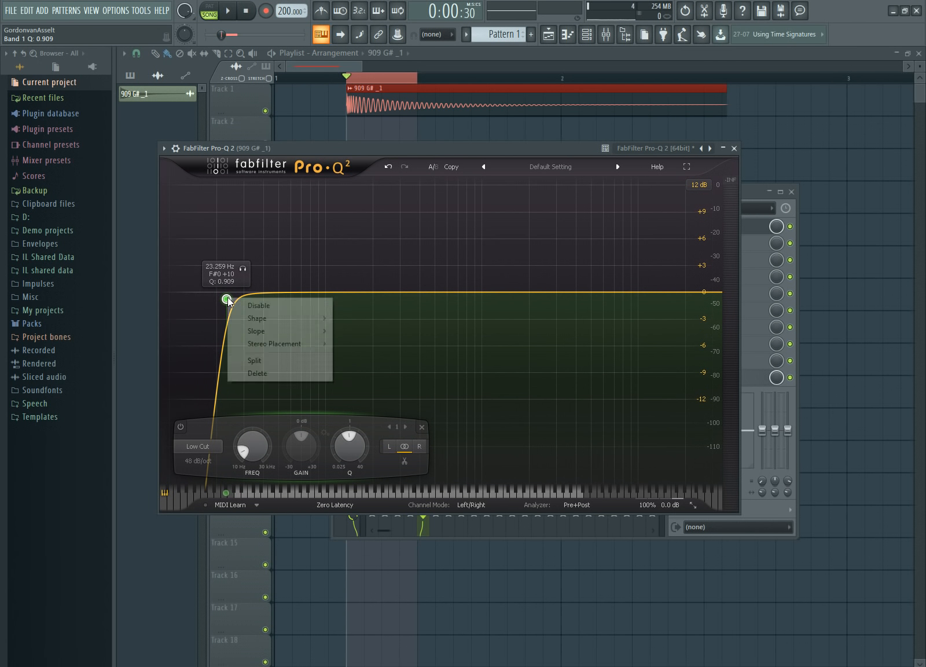
pyautogui.click(272, 374)
# Switch Pro-Q 2 to Linear Phase and add a bell boost of about 10.8 dB near 206 Hz
pyautogui.click(338, 506)
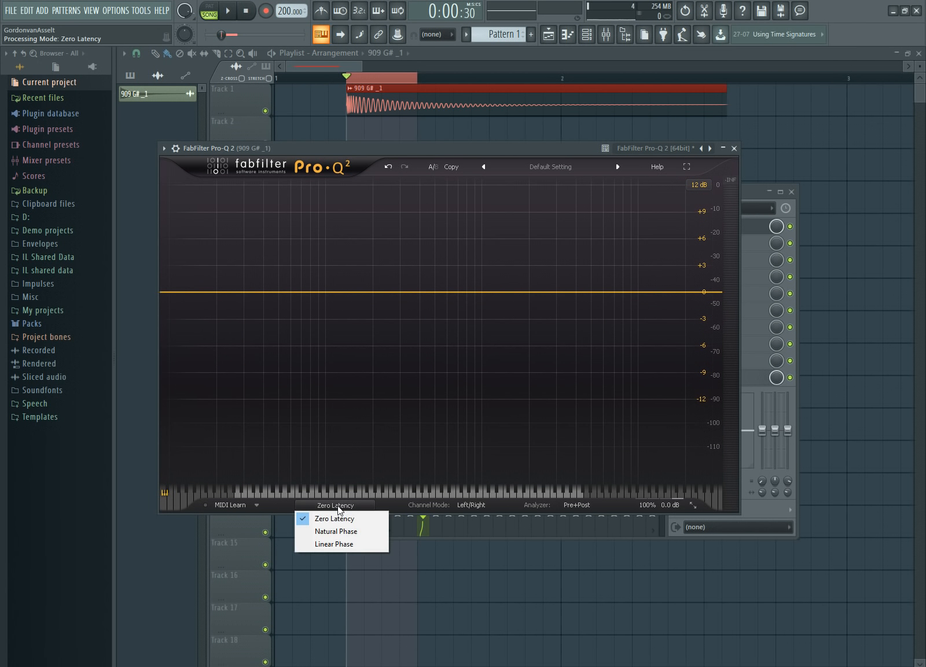
pyautogui.click(350, 544)
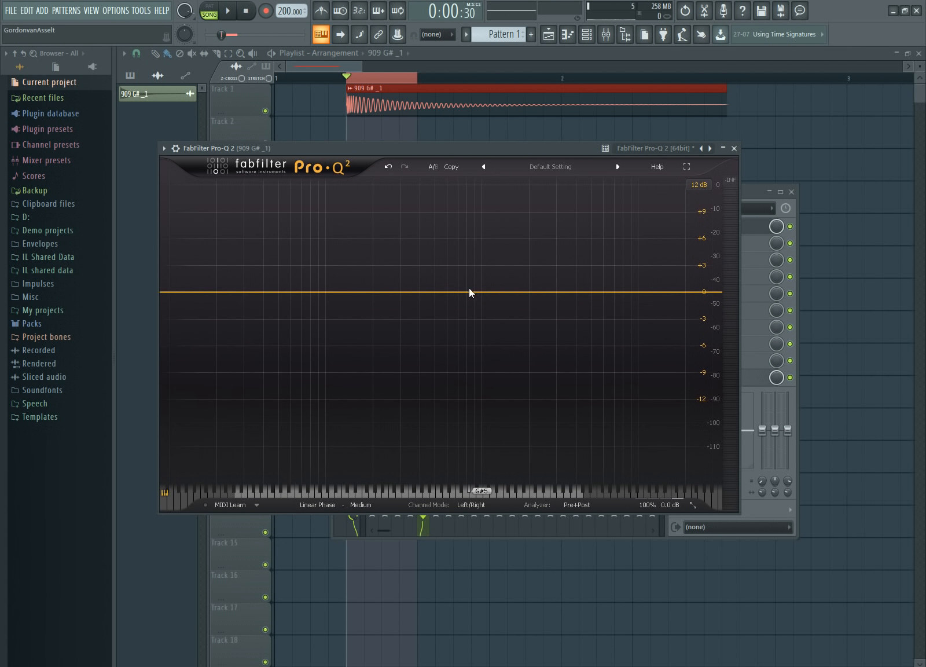
pyautogui.moveTo(470, 292); pyautogui.dragTo(374, 195)
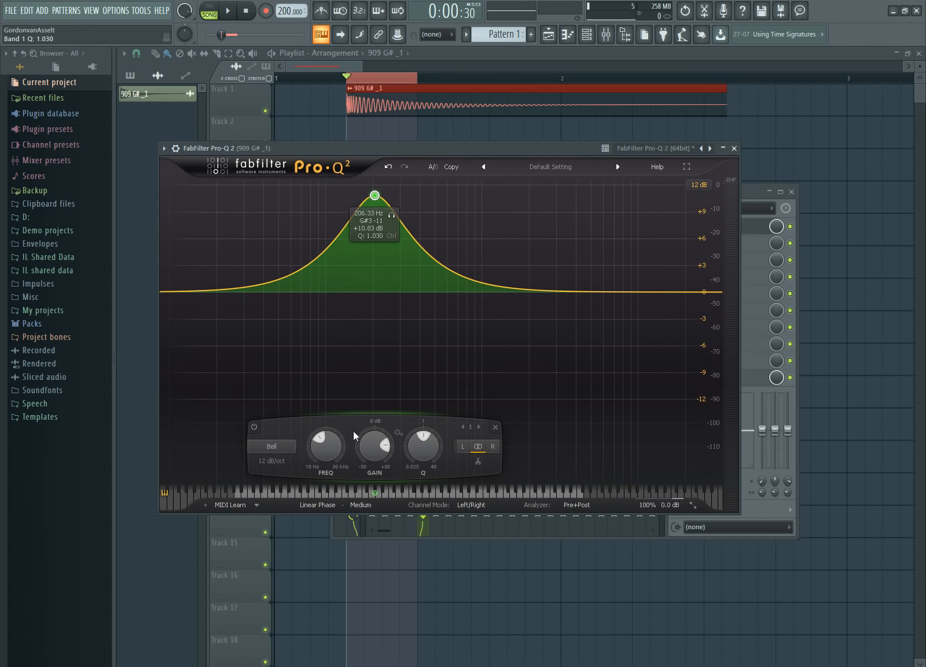
# Try Natural Phase, return Pro-Q 2 to Zero Latency and delete the bell band
pyautogui.click(320, 504)
pyautogui.click(315, 532)
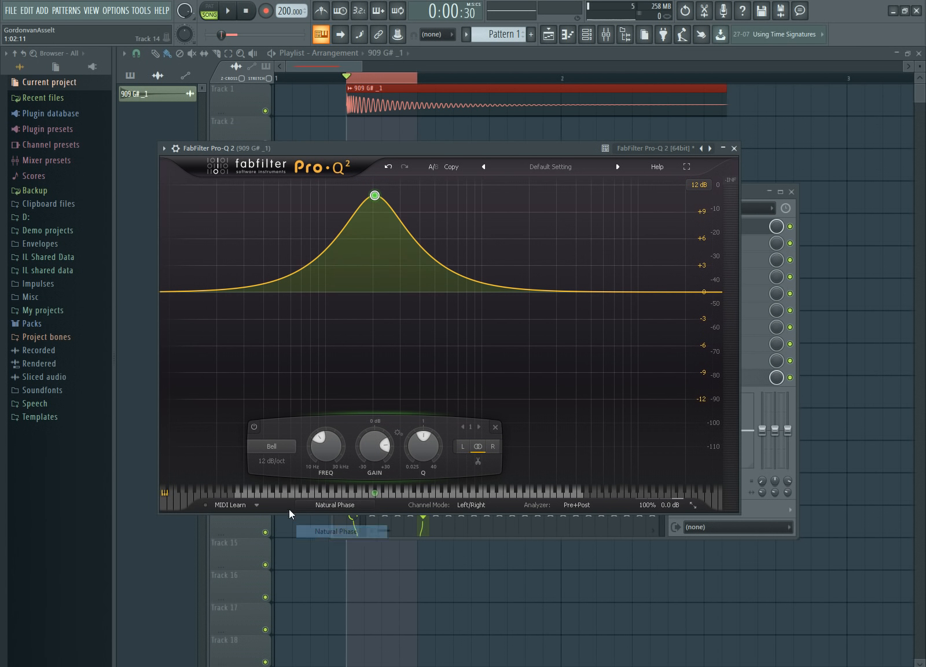
pyautogui.click(330, 504)
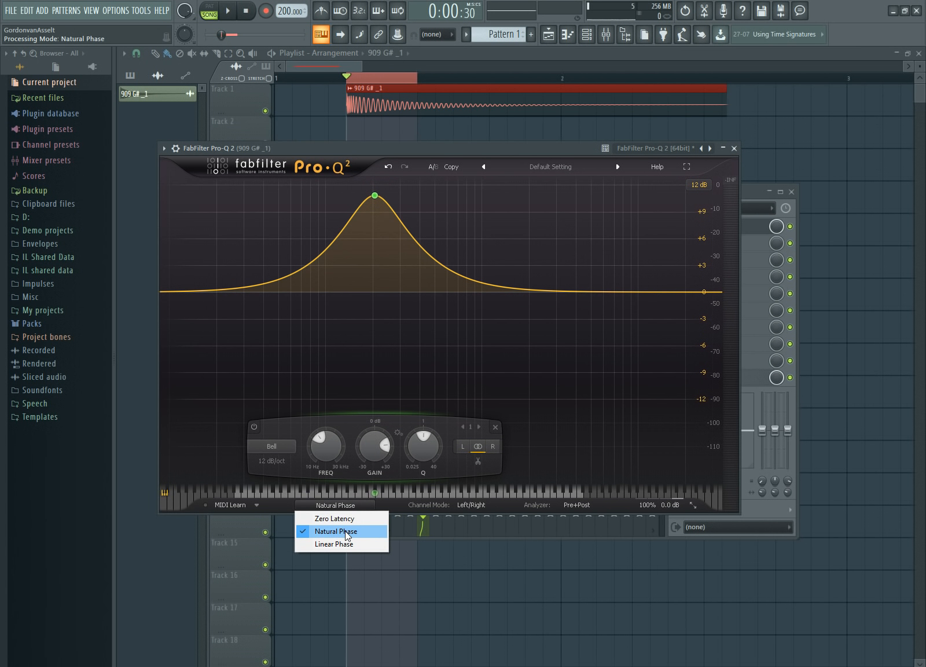
pyautogui.click(339, 518)
pyautogui.click(335, 505)
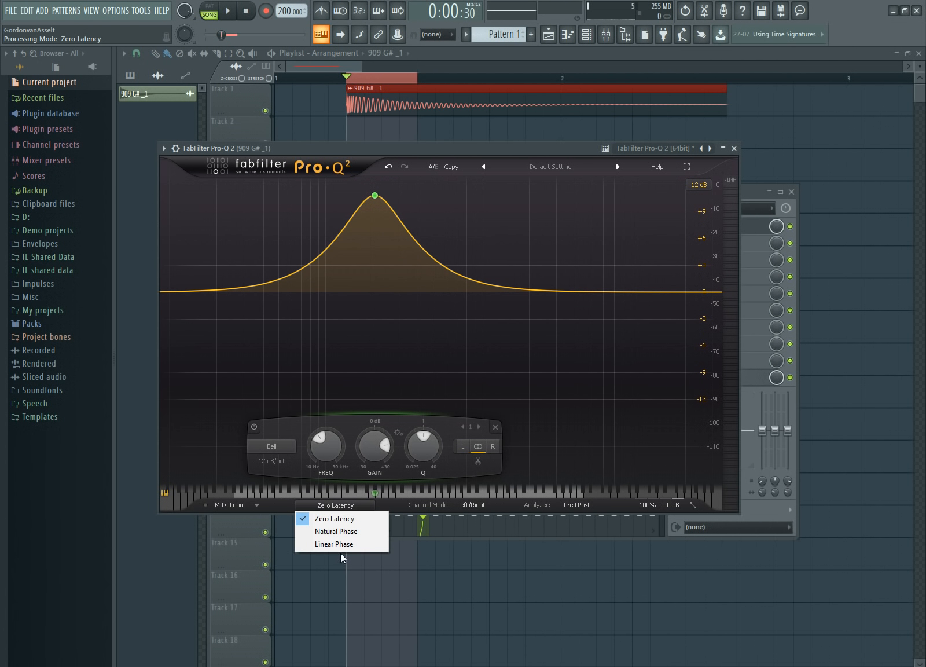
pyautogui.rightClick(376, 195)
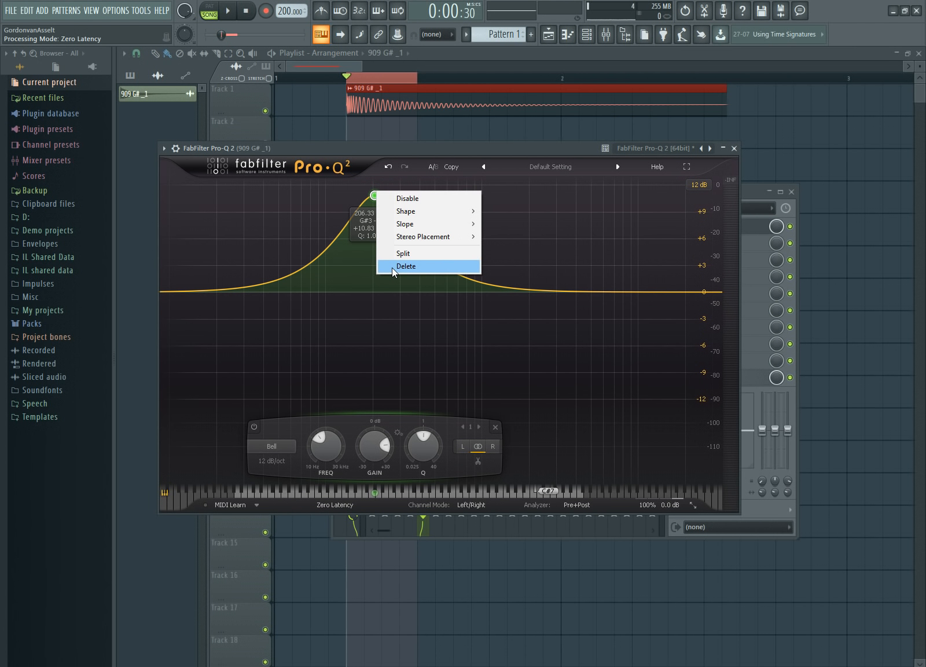
pyautogui.click(392, 324)
# Load FilterBank3 into effect slot 2 of the 909 G# _1 track and reset it to the Default preset
pyautogui.click(734, 148)
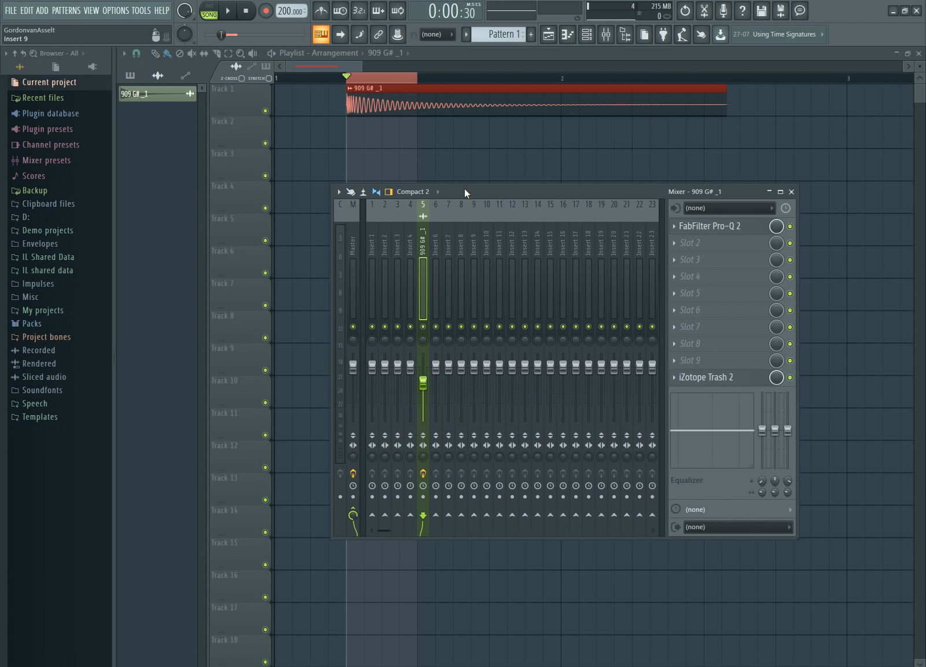
pyautogui.moveTo(465, 193); pyautogui.dragTo(451, 238)
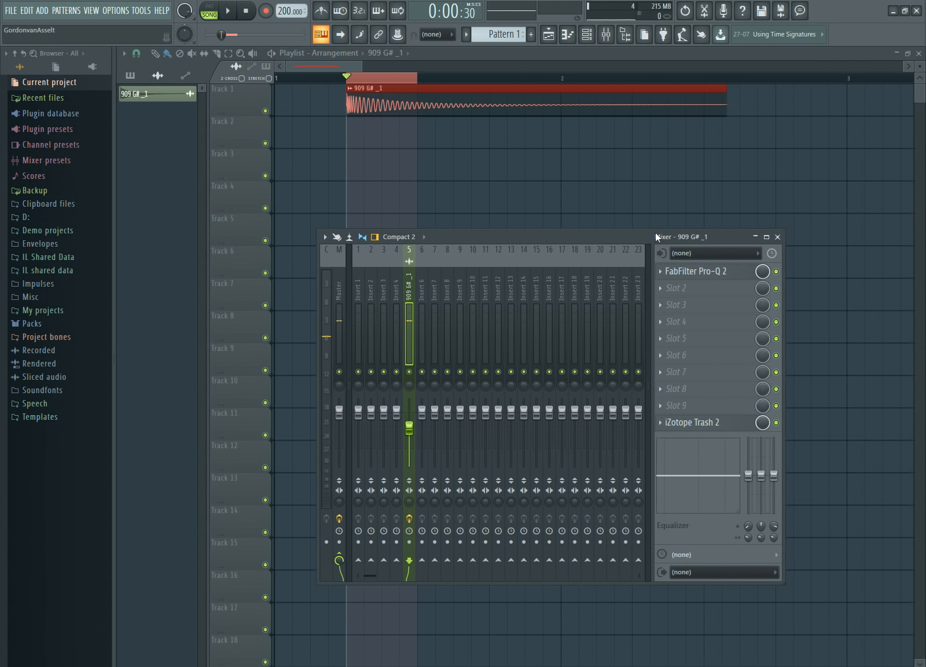
pyautogui.click(695, 289)
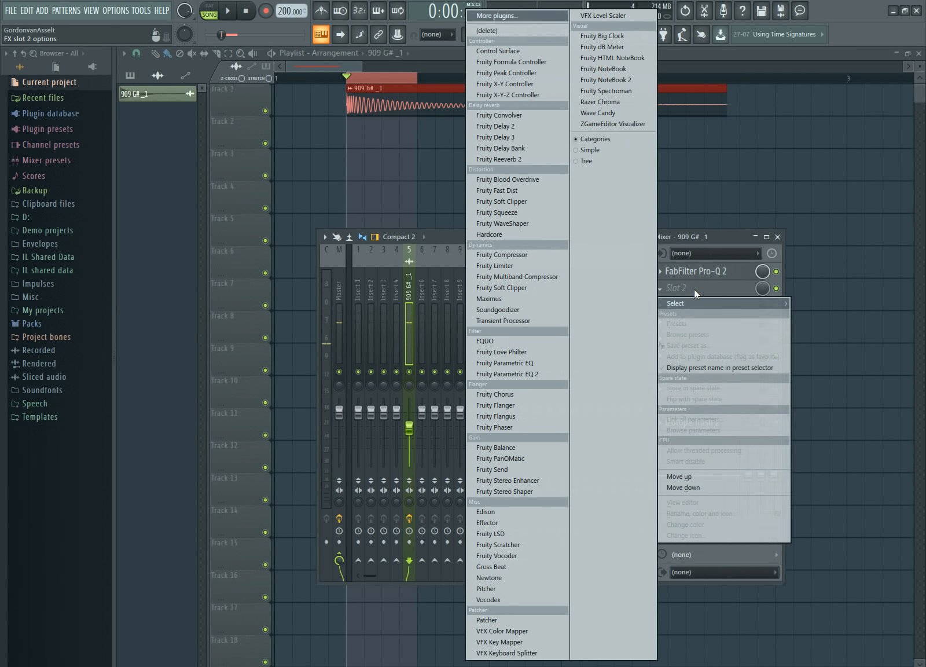
pyautogui.click(522, 14)
pyautogui.write('fab')
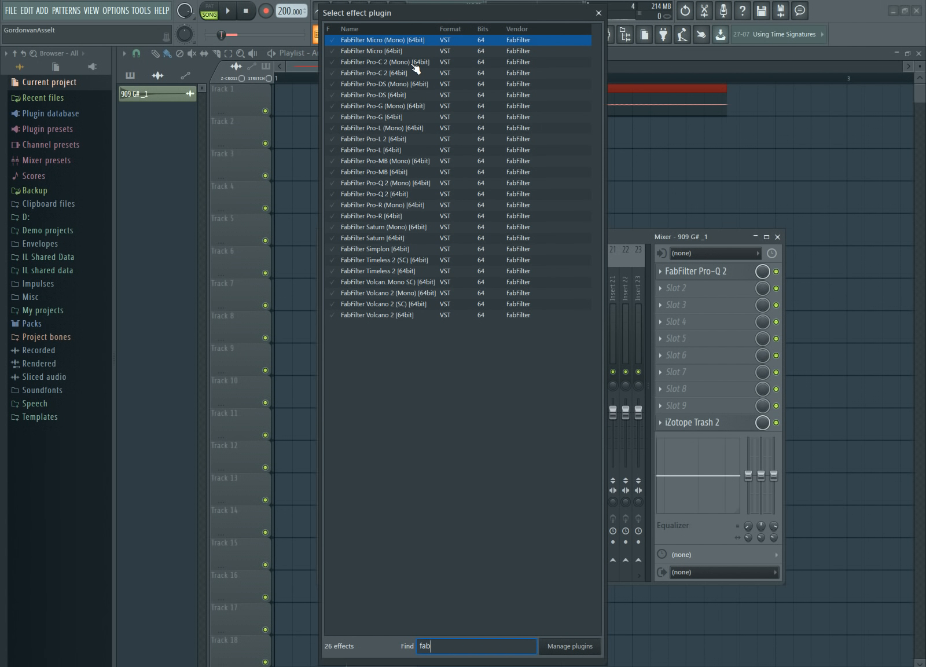
pyautogui.press('BackSpace')
pyautogui.press('BackSpace')
pyautogui.write('ilte')
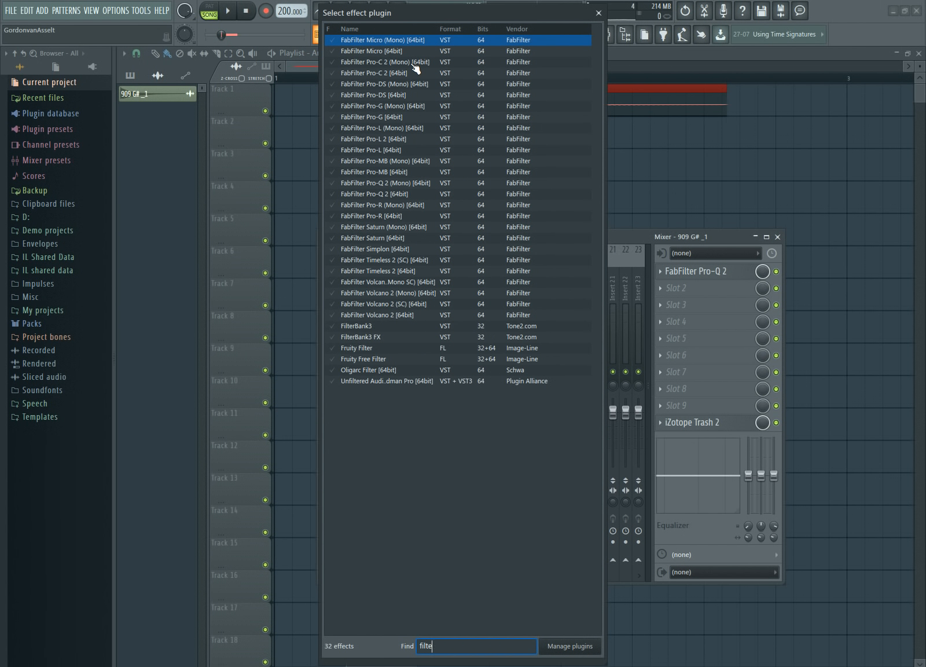
pyautogui.write('rba')
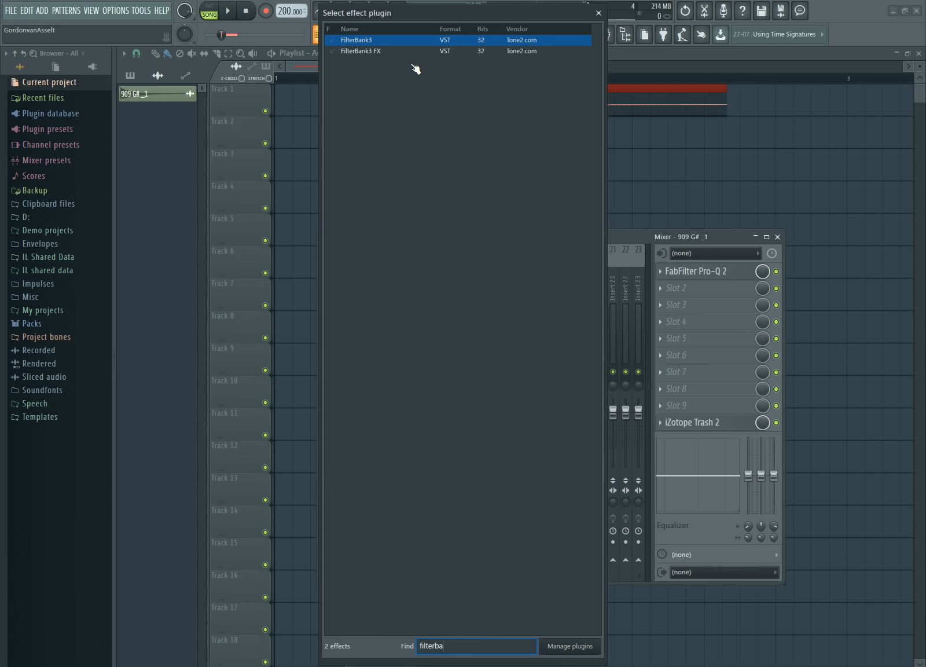
pyautogui.doubleClick(385, 41)
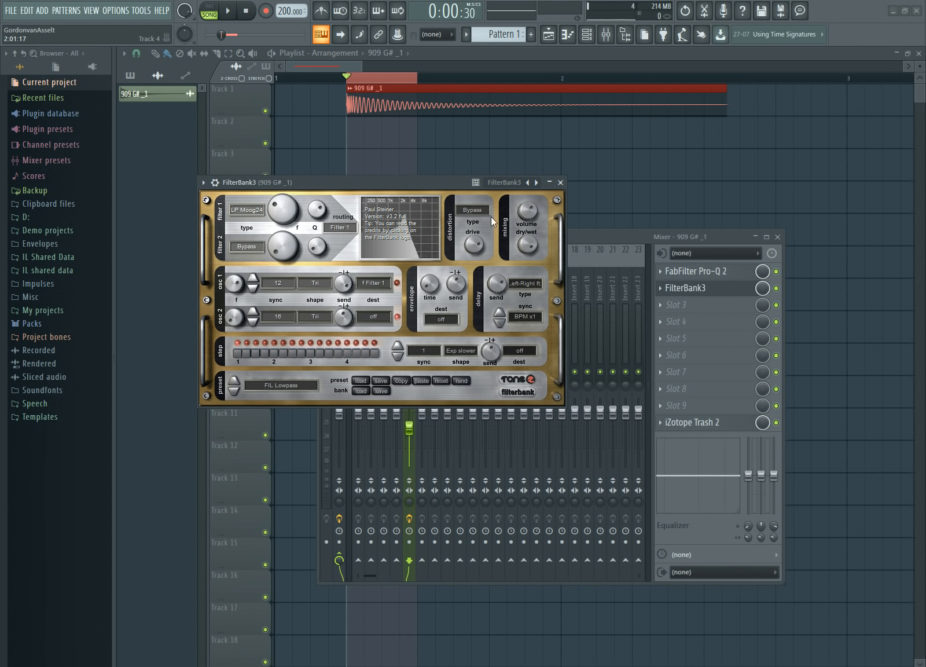
pyautogui.click(441, 380)
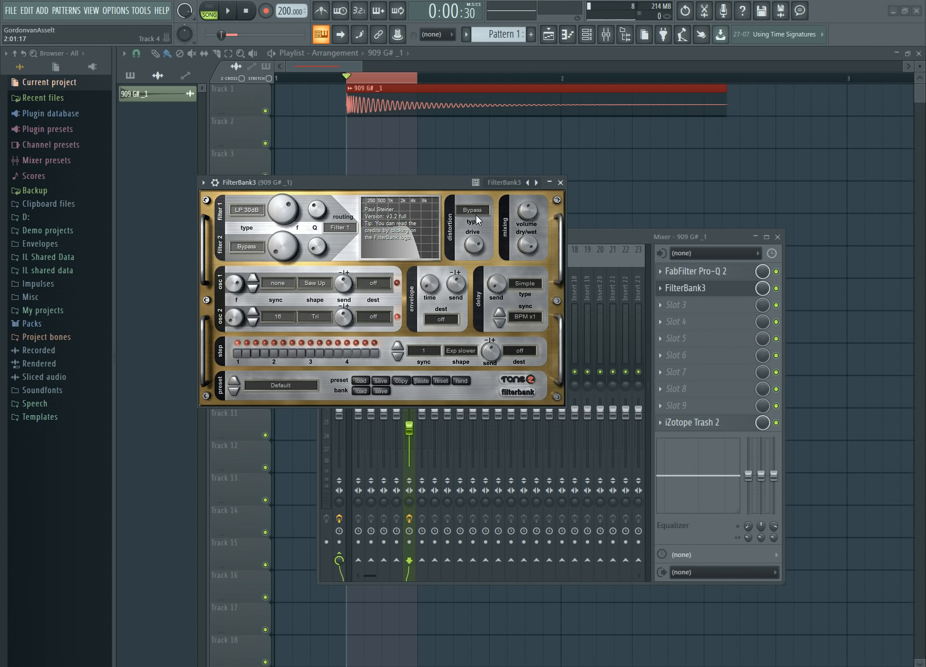
# Reopen Pro-Q 2, add a band at about 67 Hz and change its shape to Low Cut
pyautogui.click(684, 276)
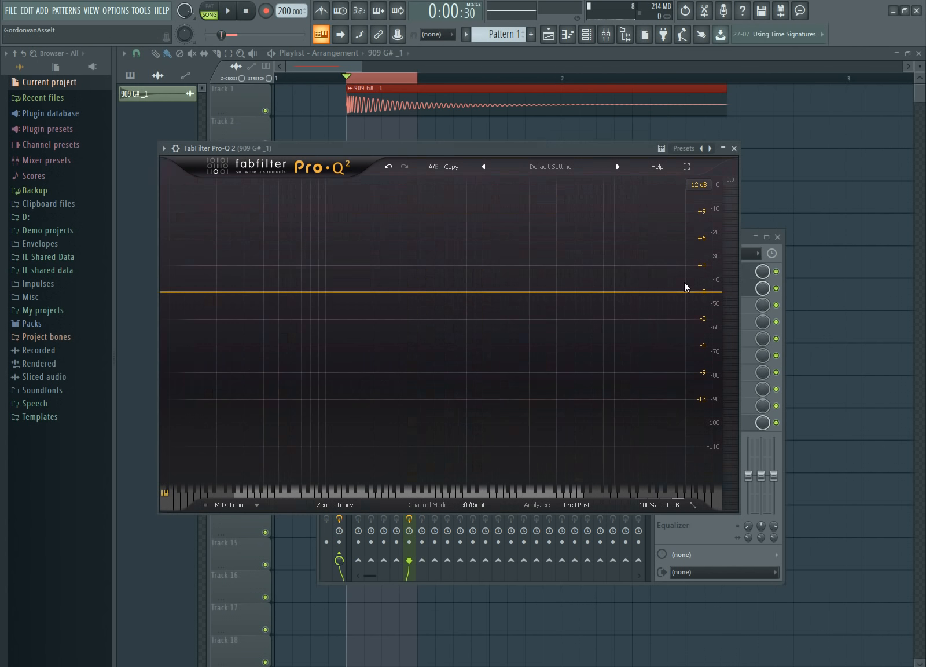
pyautogui.moveTo(351, 146); pyautogui.dragTo(412, 192)
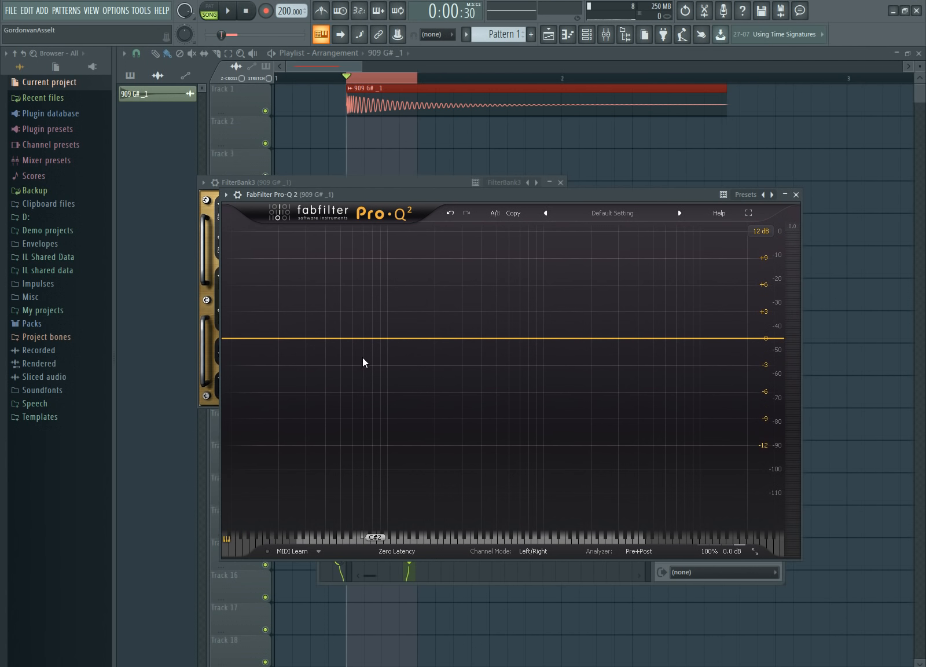
pyautogui.moveTo(347, 332); pyautogui.dragTo(359, 385)
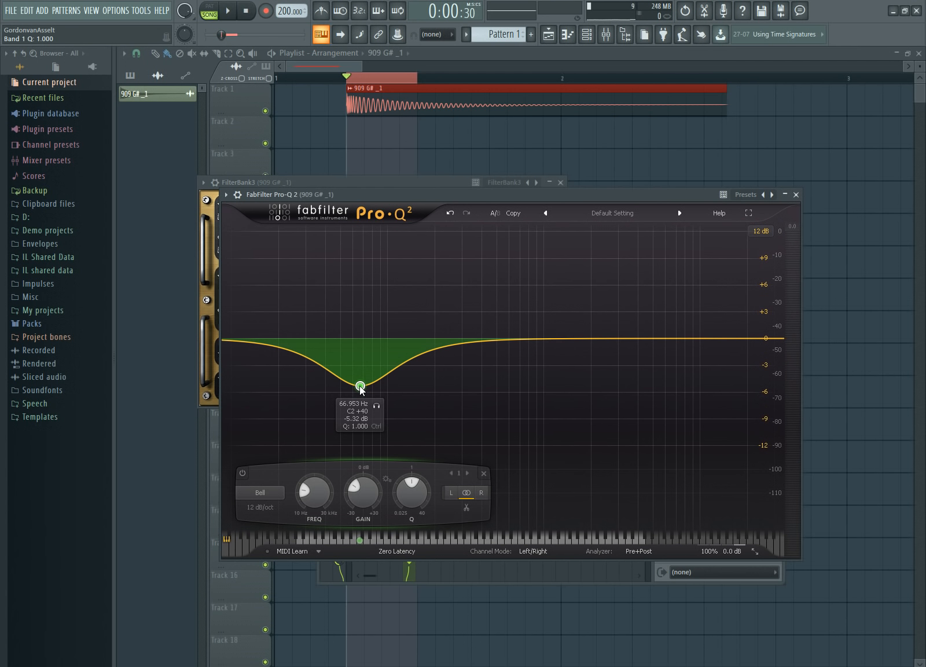
pyautogui.rightClick(360, 385)
pyautogui.moveTo(381, 408)
pyautogui.click(485, 432)
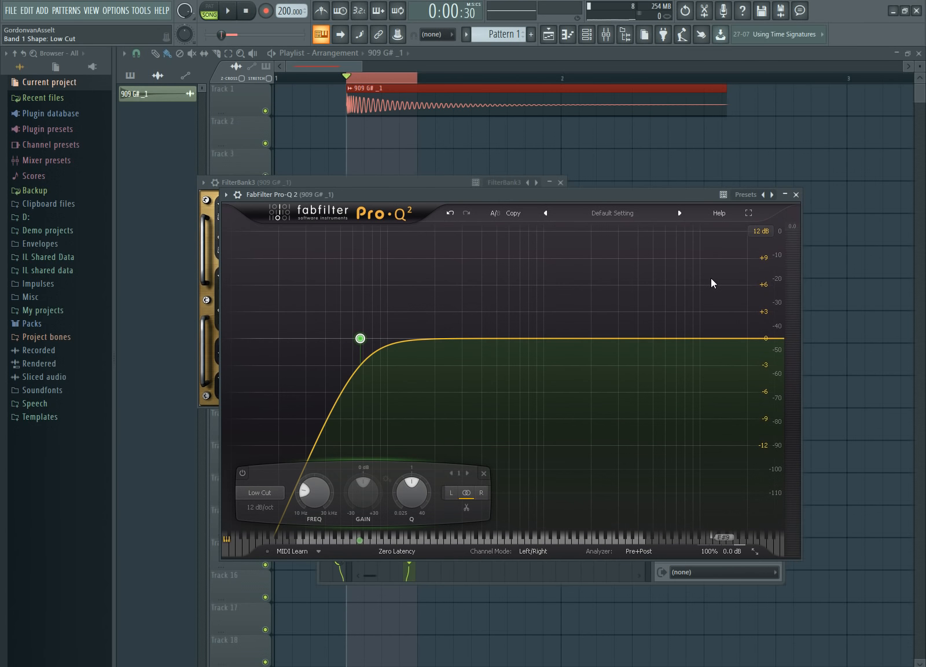
# Set the EQ display range to 30 dB and move the 18 dB/oct low cut to about 50 Hz
pyautogui.click(761, 232)
pyautogui.click(774, 286)
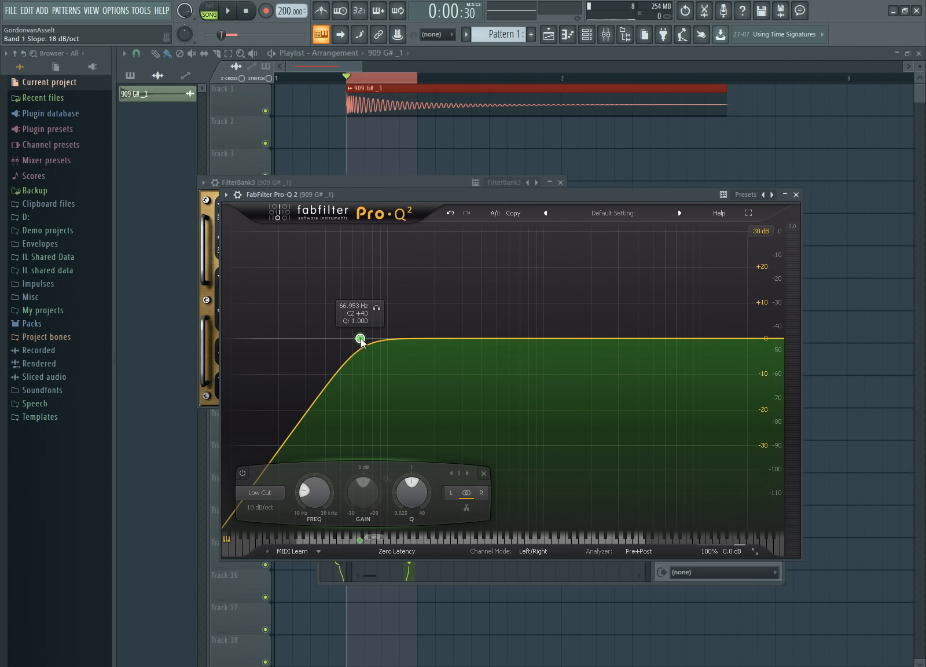
pyautogui.moveTo(361, 339); pyautogui.dragTo(342, 346)
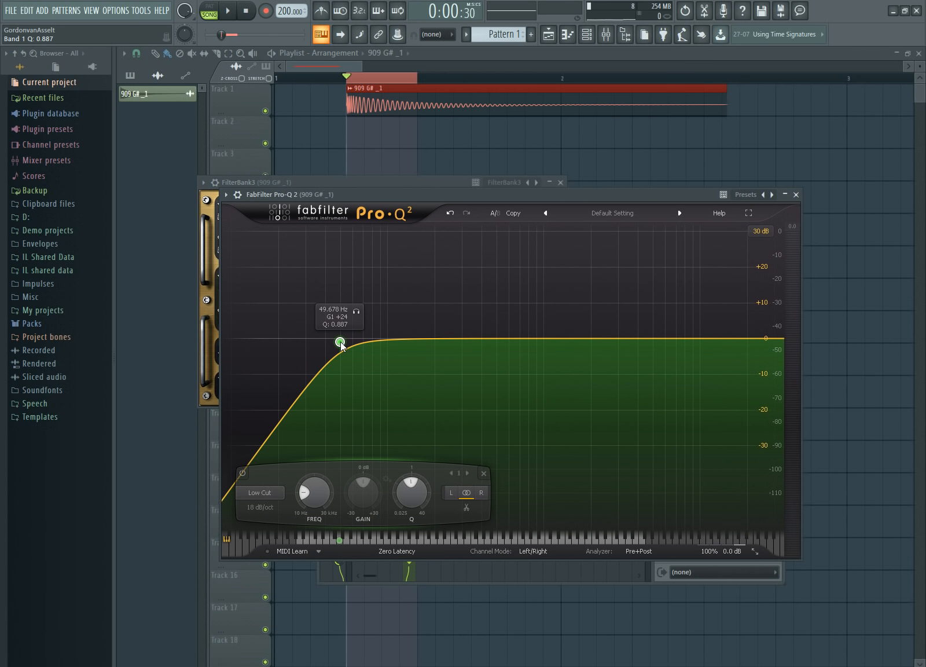
# Try an extreme low cut at about 38 Hz with a 96 dB/oct slope and a Q of 40
pyautogui.keyDown('alt'); pyautogui.keyDown('shift'); pyautogui.click(341, 345); pyautogui.keyUp('shift'); pyautogui.keyUp('alt')
pyautogui.moveTo(341, 345); pyautogui.dragTo(462, 464)
pyautogui.keyDown('alt'); pyautogui.keyDown('shift'); pyautogui.click(324, 231); pyautogui.keyUp('shift'); pyautogui.keyUp('alt')
pyautogui.keyDown('alt'); pyautogui.keyDown('shift'); pyautogui.click(324, 232); pyautogui.keyUp('shift'); pyautogui.keyUp('alt')
pyautogui.keyDown('alt'); pyautogui.keyDown('shift'); pyautogui.click(324, 231); pyautogui.keyUp('shift'); pyautogui.keyUp('alt')
pyautogui.keyDown('alt'); pyautogui.keyDown('shift'); pyautogui.click(324, 233); pyautogui.keyUp('shift'); pyautogui.keyUp('alt')
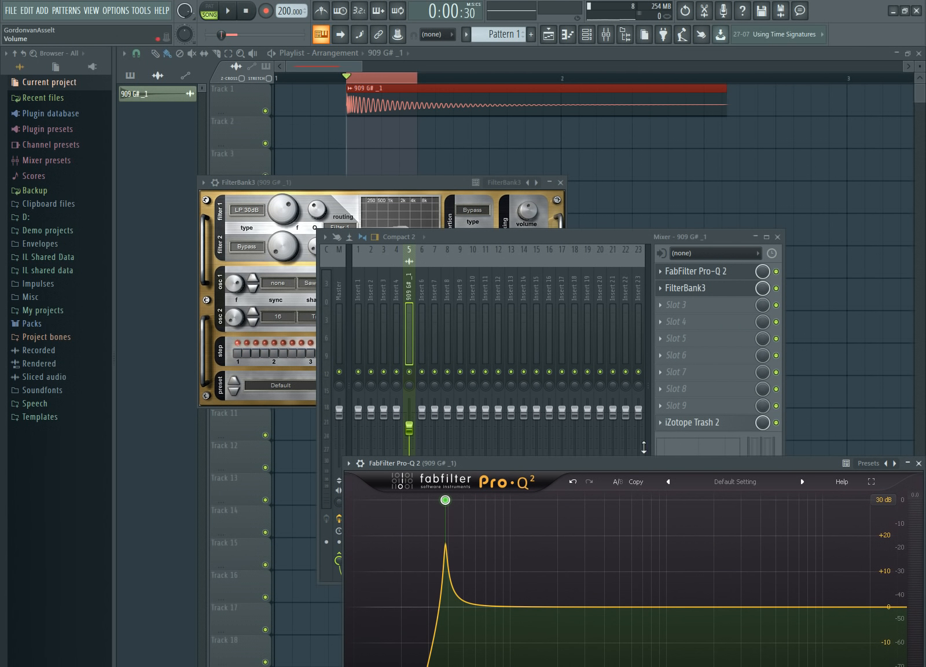
pyautogui.moveTo(646, 461); pyautogui.dragTo(578, 271)
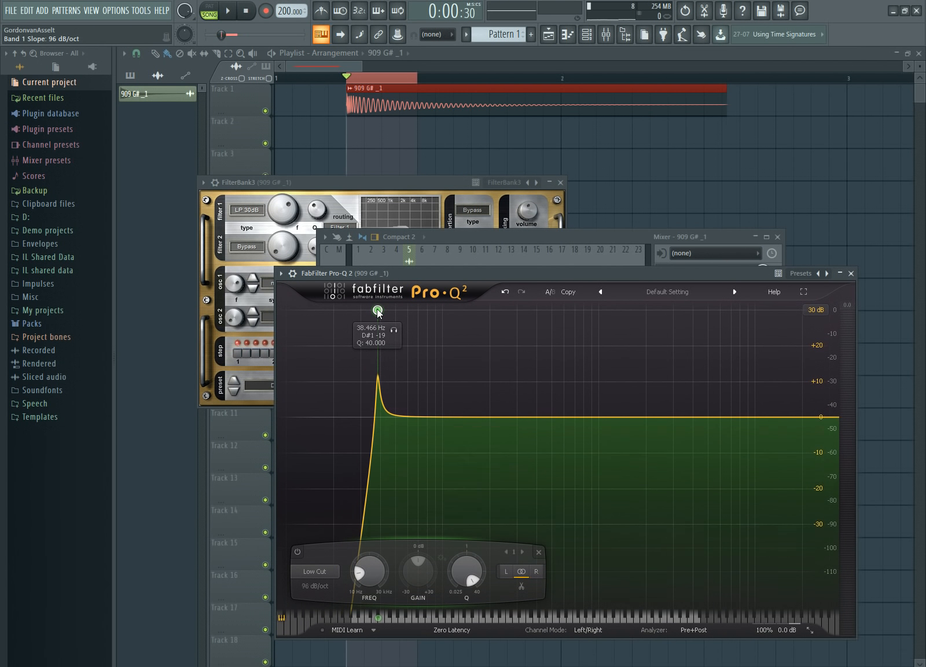
# Return the low cut to an 18 dB/oct slope, lower its Q until the resonant peak disappears and shift its cutoff slightly lower
pyautogui.scroll(-6, 378, 312)
pyautogui.moveTo(377, 311)
pyautogui.mouseDown()
pyautogui.moveTo(382, 463)
pyautogui.moveTo(371, 417)
pyautogui.moveTo(383, 311)
pyautogui.moveTo(384, 336)
pyautogui.moveTo(377, 309)
pyautogui.mouseUp()
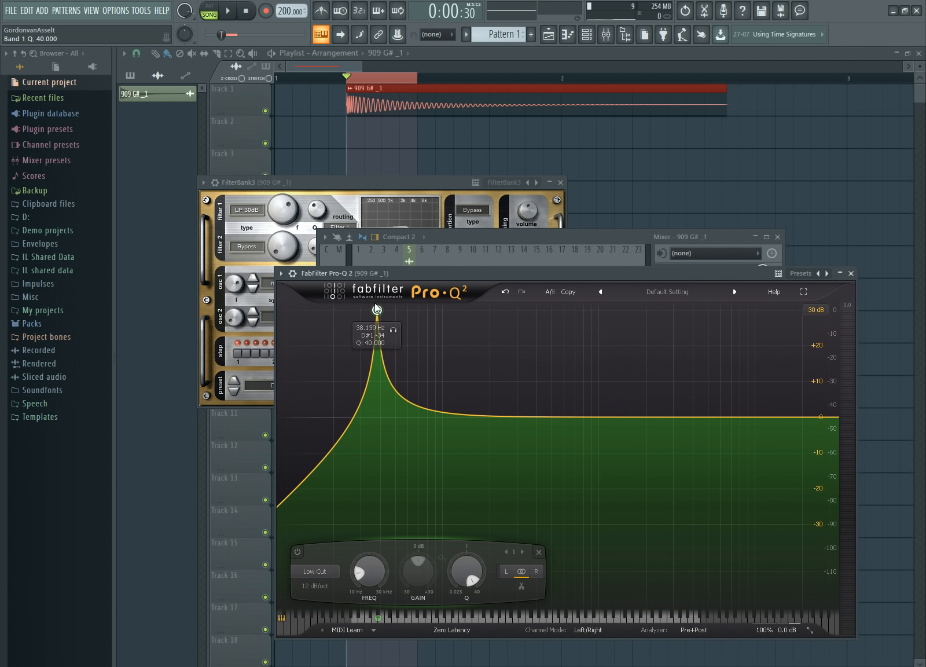
pyautogui.moveTo(376, 304); pyautogui.dragTo(373, 425)
pyautogui.keyDown('alt'); pyautogui.keyDown('shift'); pyautogui.click(380, 421); pyautogui.keyUp('shift'); pyautogui.keyUp('alt')
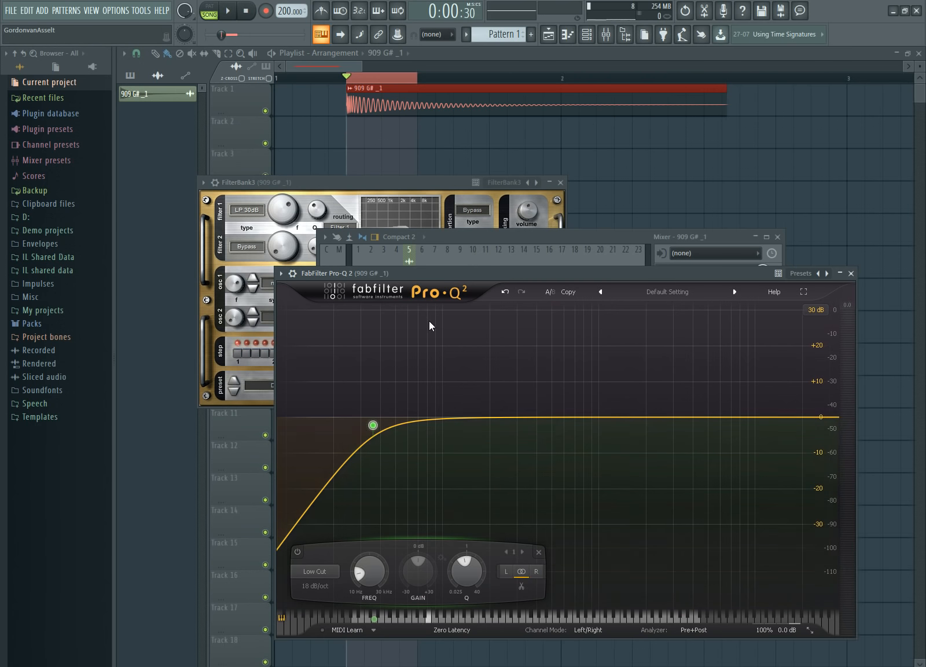
# Bring FilterBank3 to the front and reposition the Pro-Q 2 window so FilterBank3's filter and mixing controls stay accessible
pyautogui.click(417, 184)
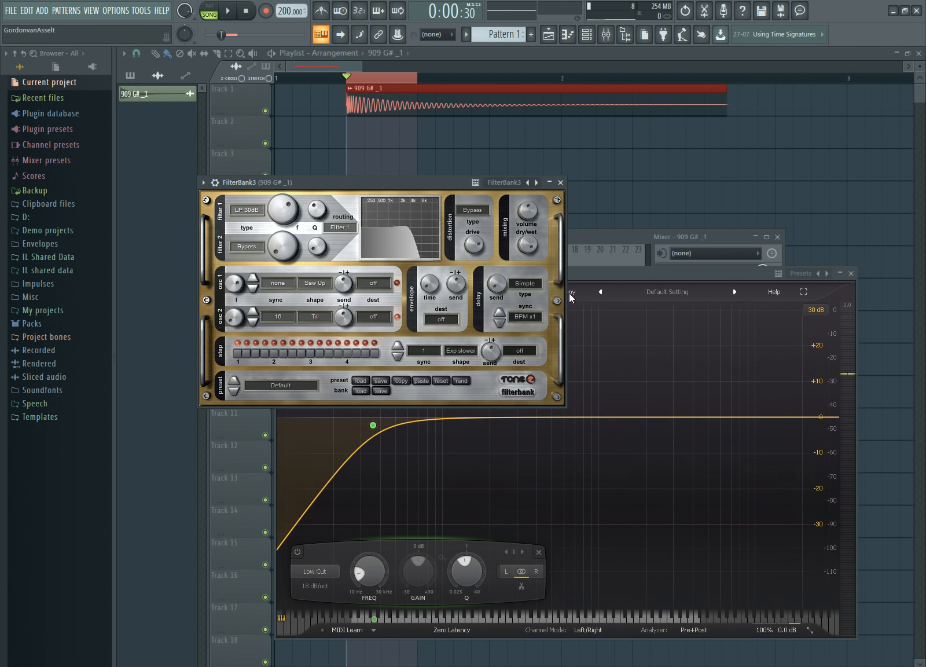
pyautogui.moveTo(603, 278); pyautogui.dragTo(601, 298)
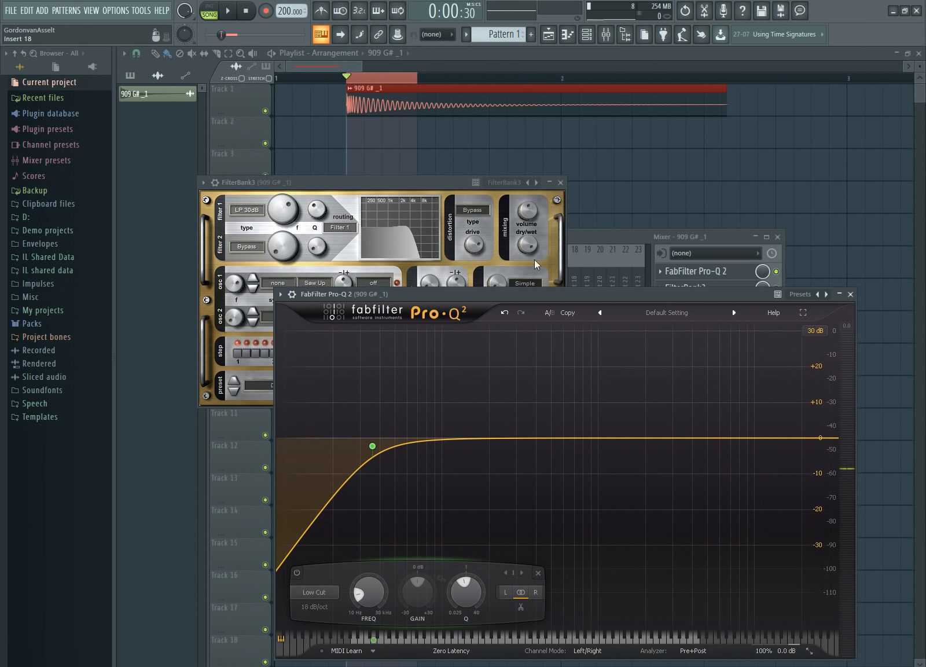
# Set FilterBank3's distortion type to Tube amp, shift its window slightly aside and start playback of the kick
pyautogui.moveTo(424, 186)
pyautogui.mouseDown()
pyautogui.moveTo(420, 162)
pyautogui.moveTo(432, 191)
pyautogui.mouseUp()
pyautogui.click(493, 232)
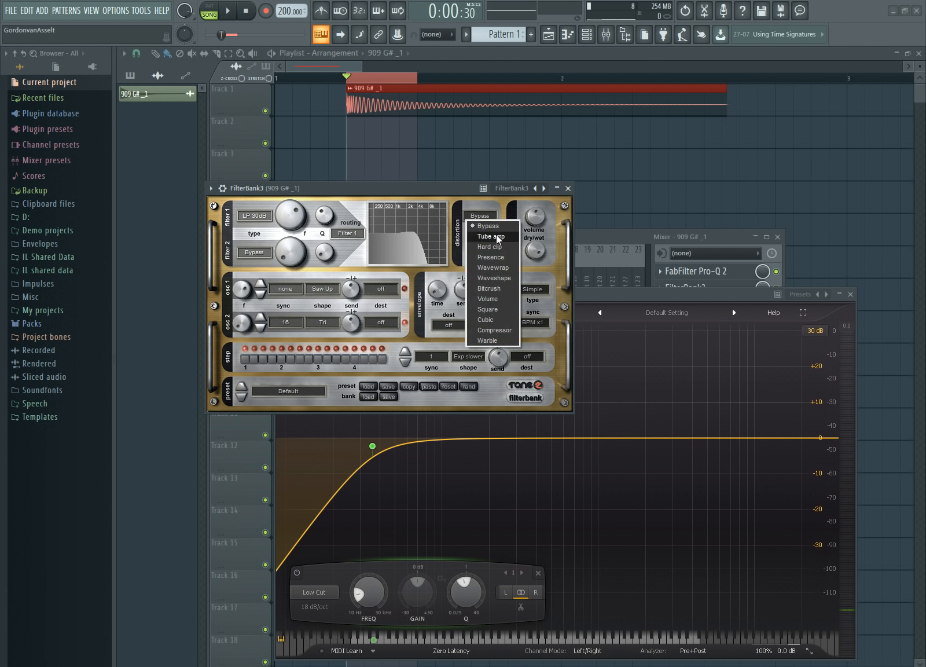
pyautogui.click(470, 194)
pyautogui.moveTo(470, 194); pyautogui.dragTo(477, 194)
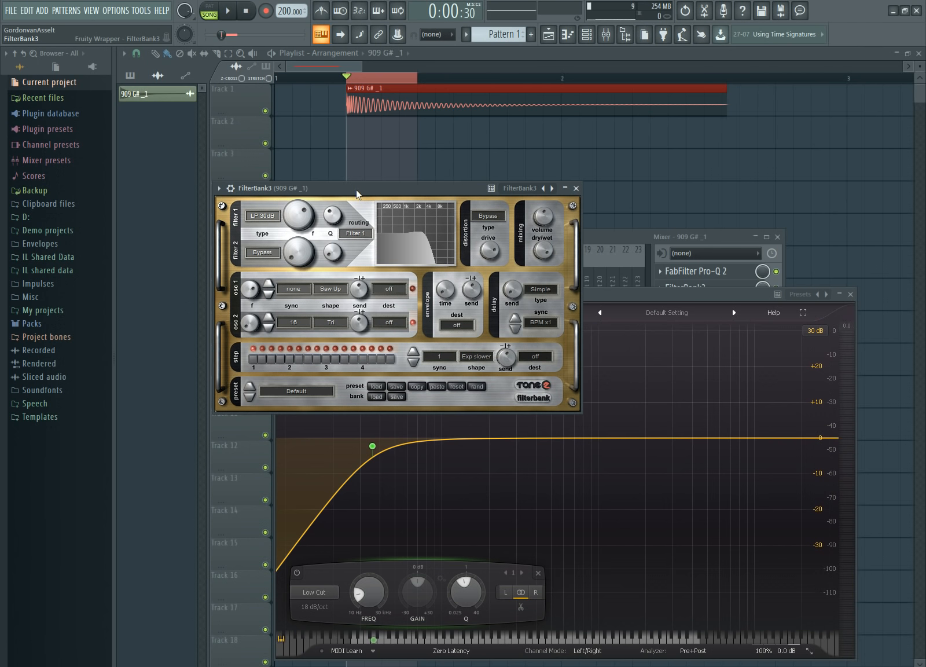
pyautogui.click(497, 222)
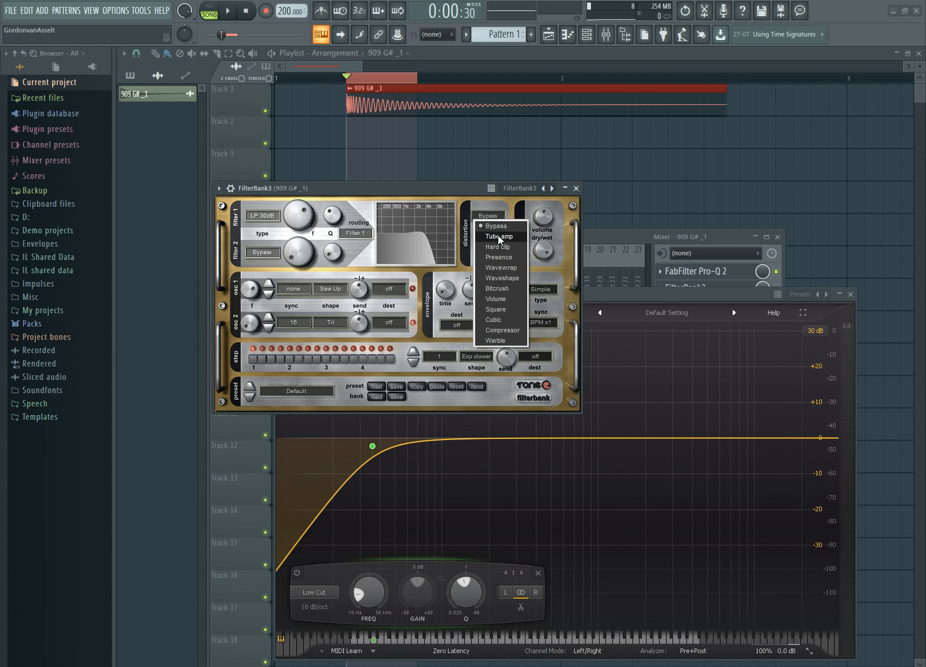
pyautogui.click(499, 237)
pyautogui.moveTo(442, 186); pyautogui.dragTo(468, 186)
pyautogui.press('space')
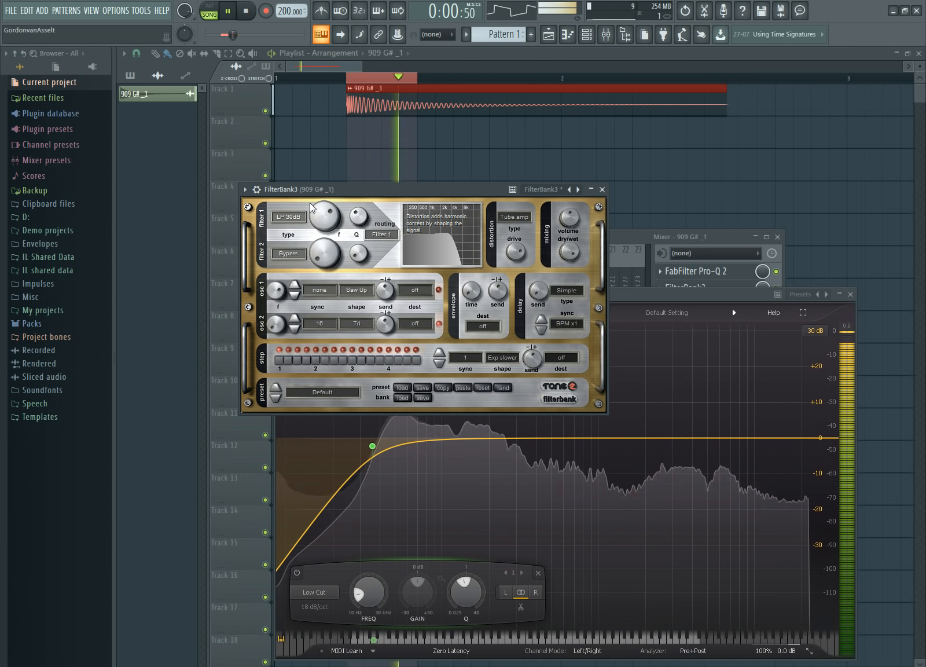
# Route FilterBank3 through Filter 1+2 and set filter 1 to HP 30dB with a cutoff of about 50 Hz
pyautogui.click(382, 234)
pyautogui.click(397, 285)
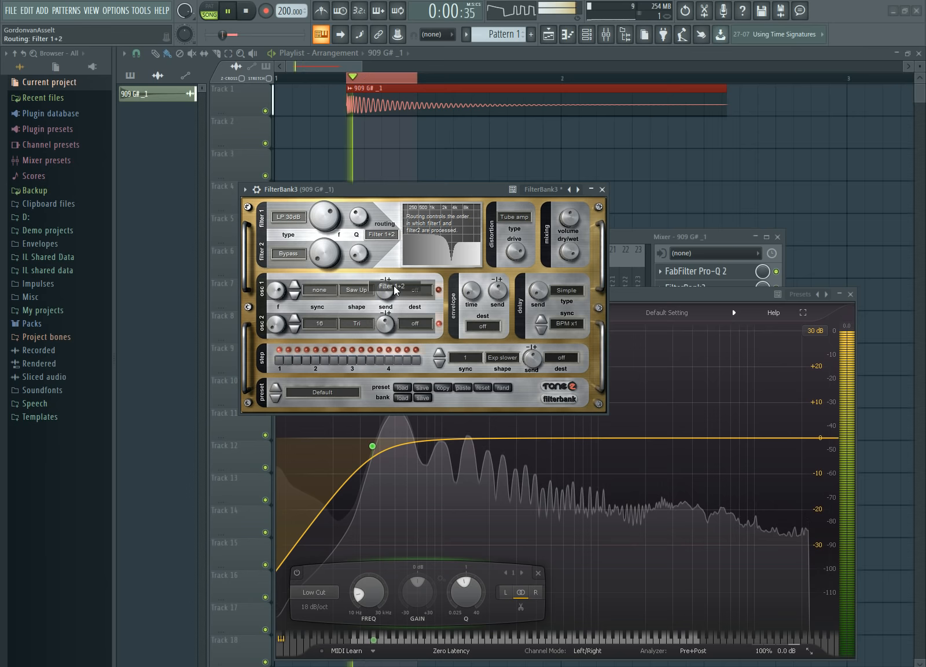
pyautogui.click(289, 216)
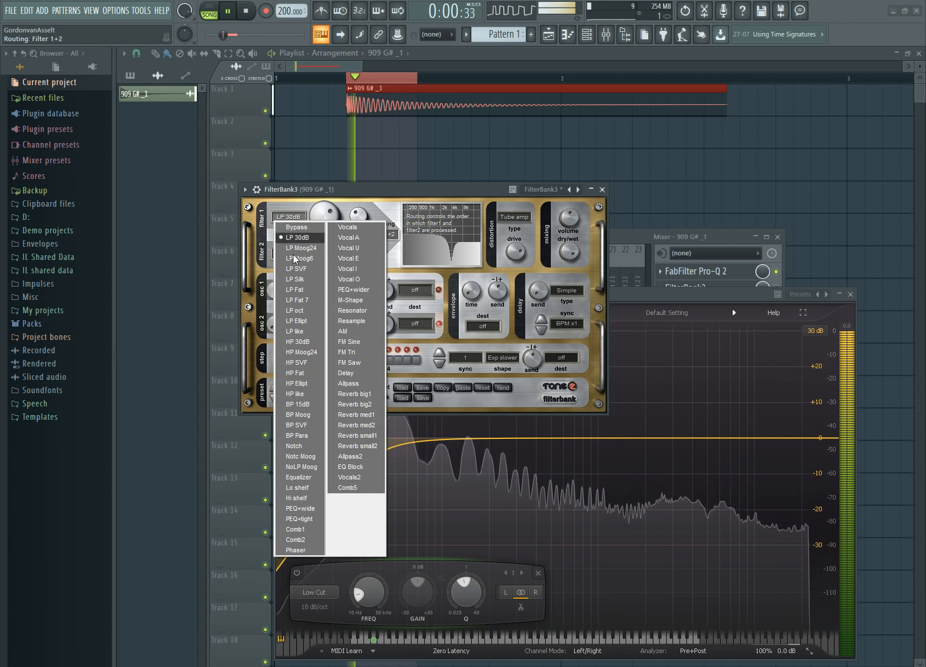
pyautogui.click(298, 342)
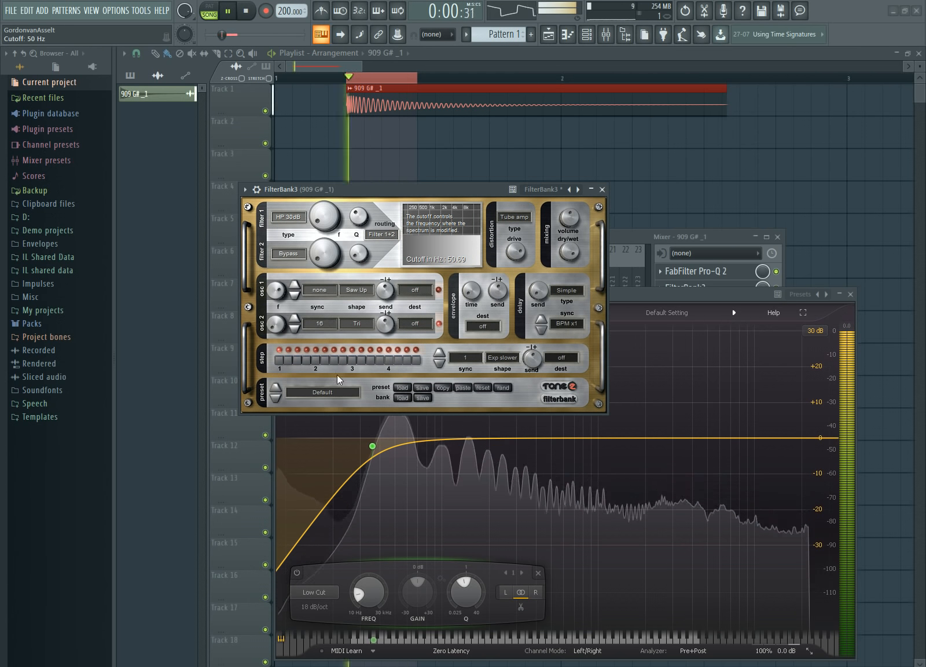
# Set filter 2 to BP 15dB with a cutoff of about 848 Hz and a resonance of about 0.75
pyautogui.click(289, 253)
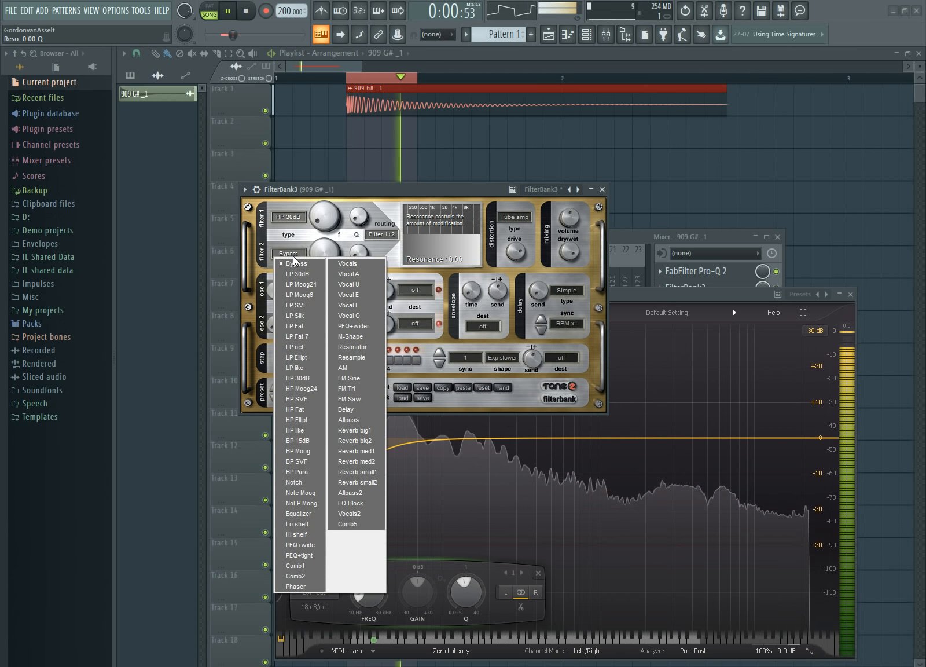
pyautogui.click(300, 441)
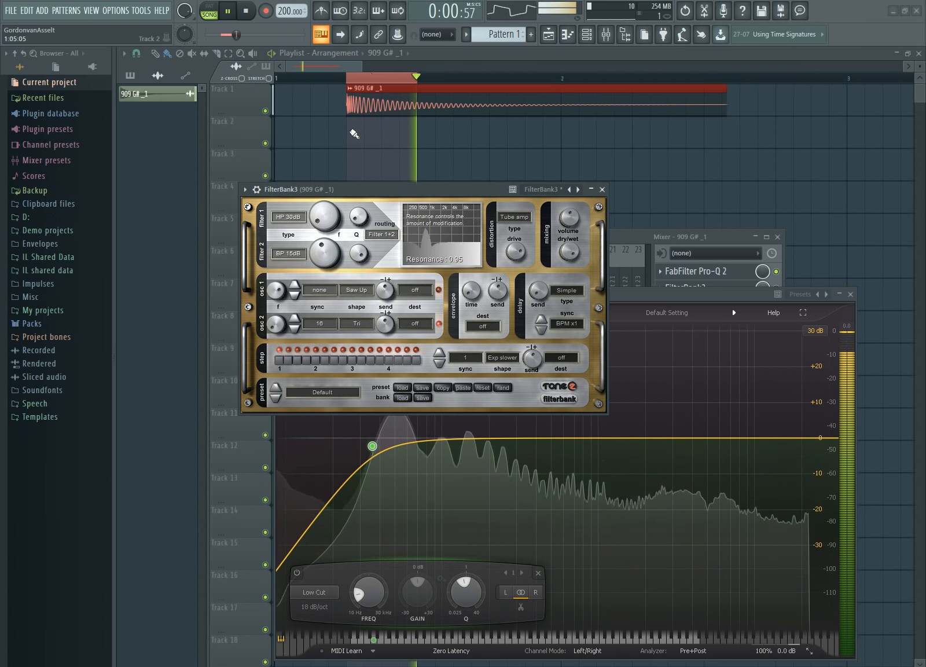
pyautogui.moveTo(326, 255); pyautogui.dragTo(363, 306)
pyautogui.moveTo(323, 257)
pyautogui.mouseDown()
pyautogui.moveTo(329, 221)
pyautogui.moveTo(334, 272)
pyautogui.mouseUp()
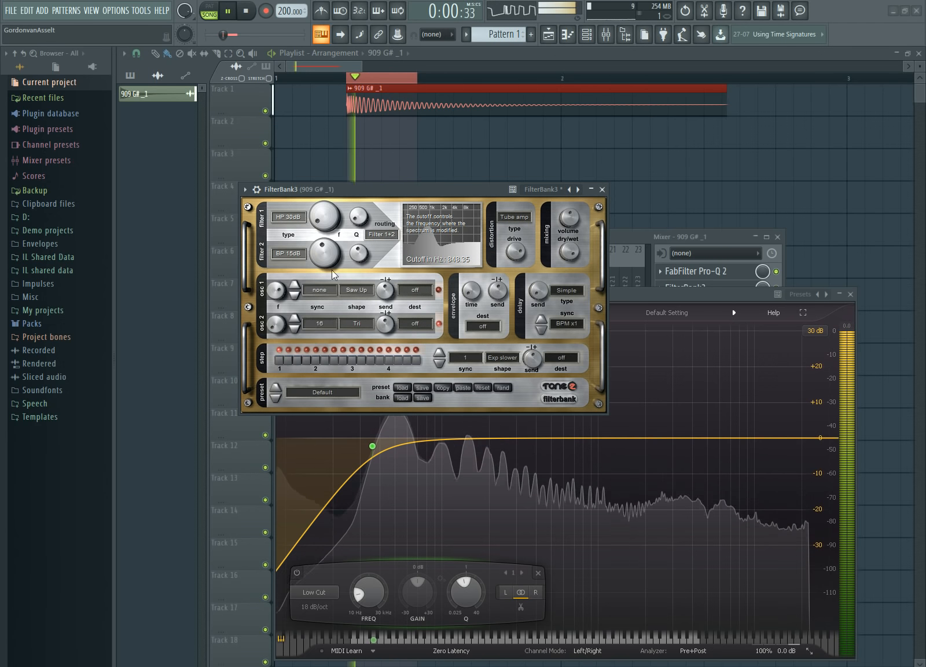
pyautogui.moveTo(359, 253); pyautogui.dragTo(368, 288)
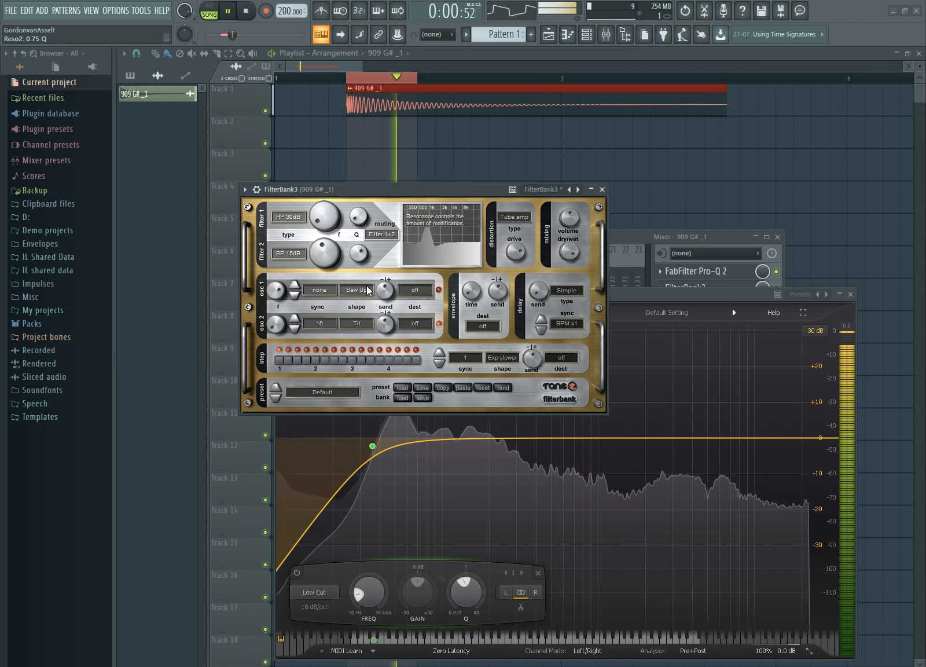
# In Pro-Q 2, widen the low cut to 24 dB/oct at about 33 Hz with Q 0.180 and choose Natural Phase processing
pyautogui.moveTo(617, 296); pyautogui.dragTo(598, 159)
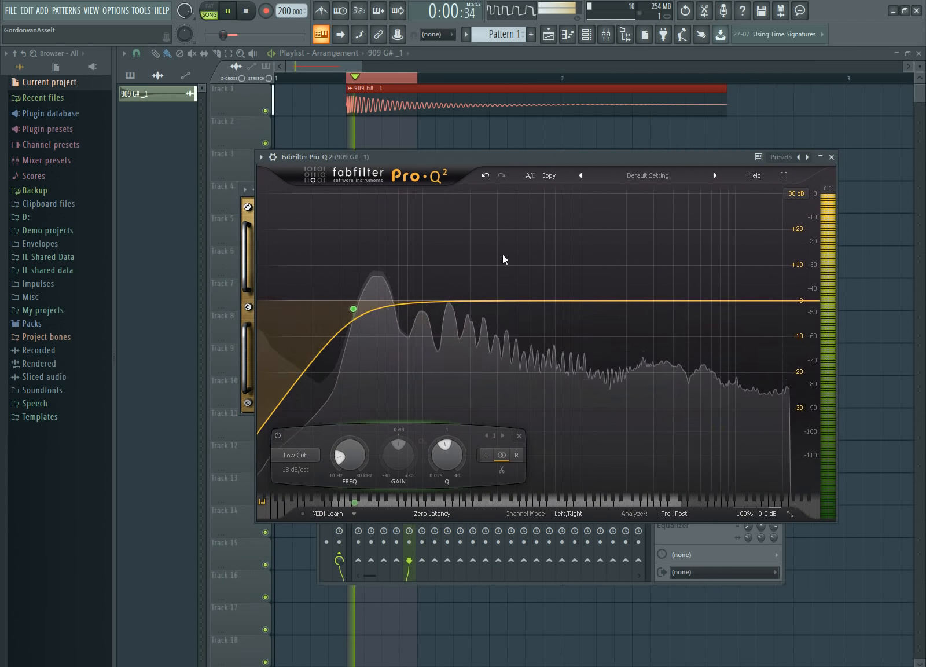
pyautogui.moveTo(354, 310); pyautogui.dragTo(348, 353)
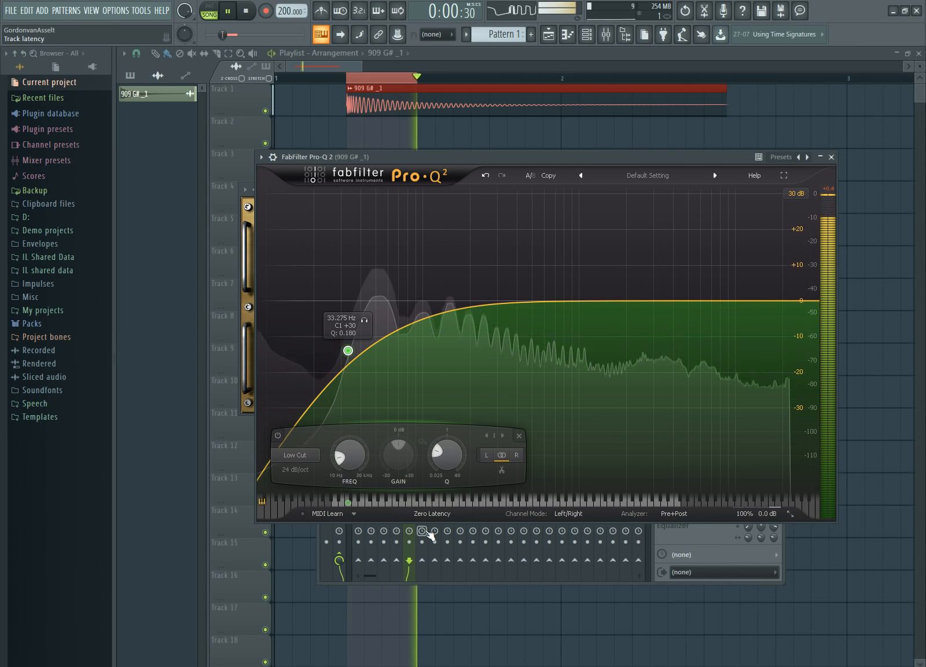
pyautogui.click(432, 513)
pyautogui.click(438, 552)
pyautogui.click(415, 513)
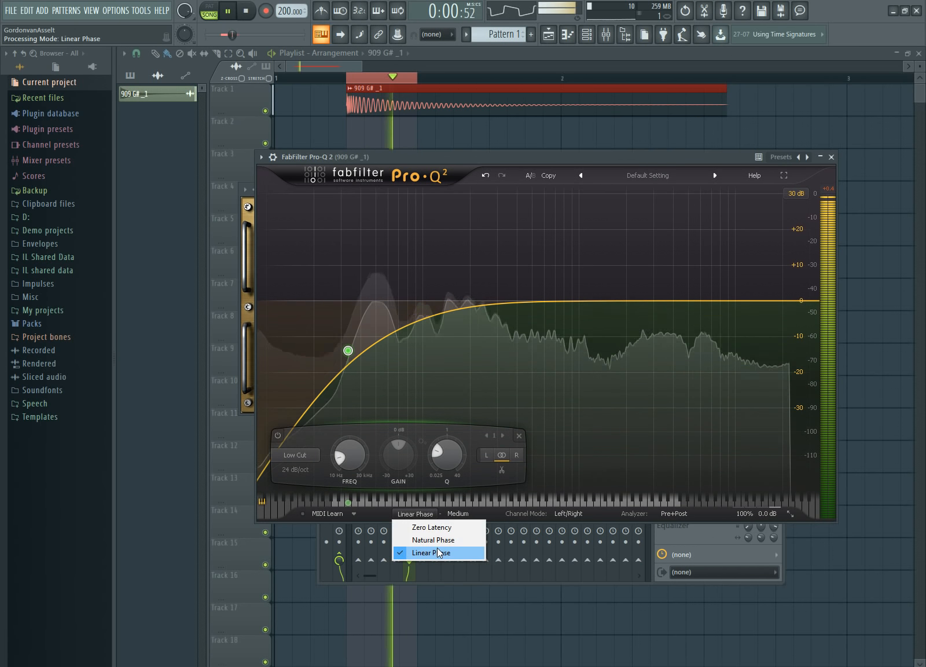
pyautogui.click(434, 540)
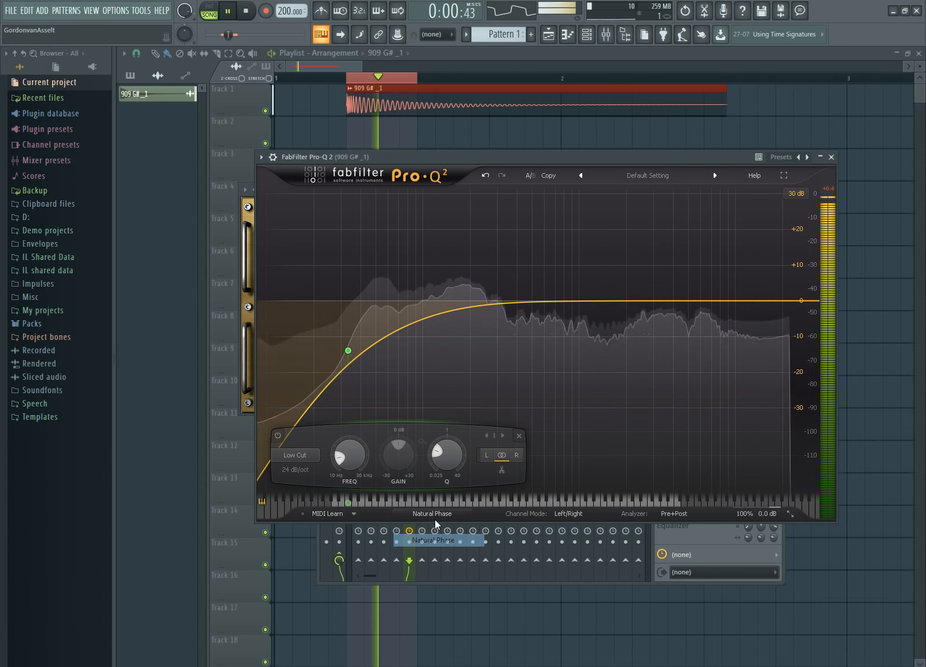
# Add a bell boost of about +27.4 dB at 784 Hz (G5) and narrow its Q to about 5.1
pyautogui.moveTo(557, 292); pyautogui.dragTo(555, 204)
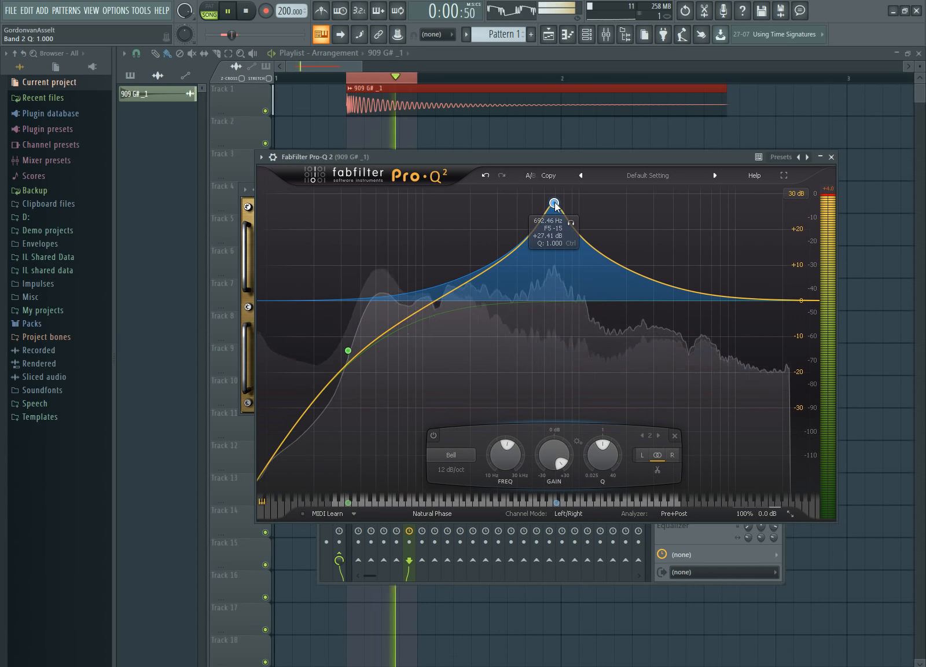
pyautogui.moveTo(557, 503)
pyautogui.mouseDown()
pyautogui.moveTo(542, 504)
pyautogui.moveTo(563, 504)
pyautogui.mouseUp()
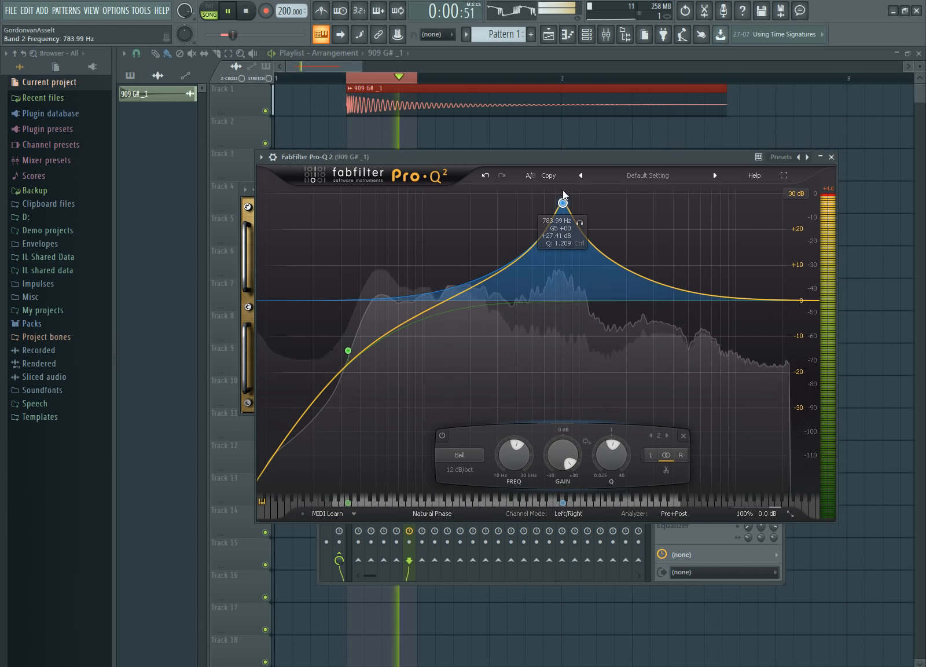
pyautogui.scroll(10, 564, 203)
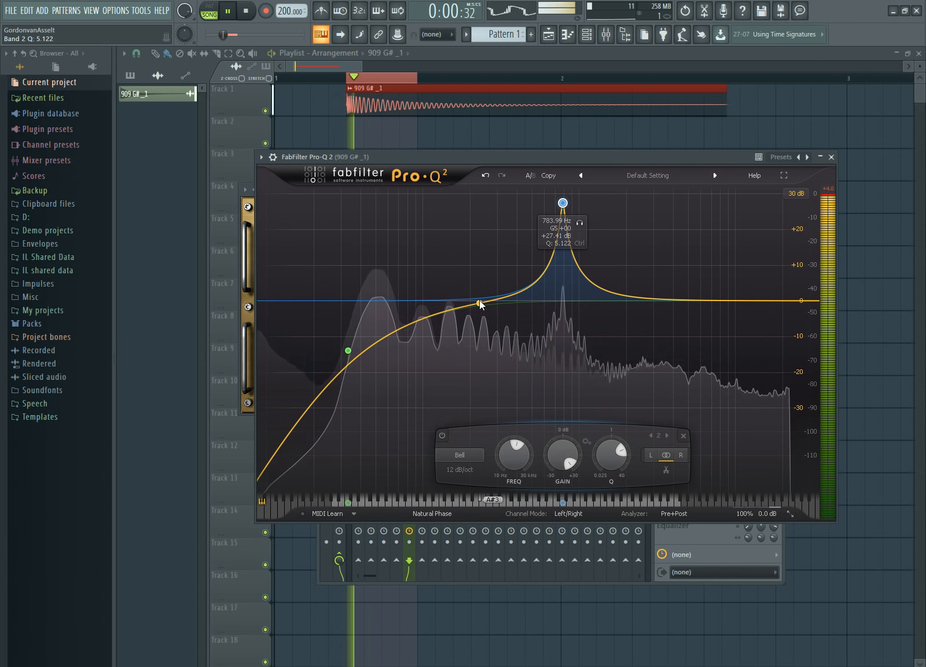
# Add a bell boost of about +15.9 dB between the low end and the 784 Hz peak, plus a shallow cut near 75 Hz
pyautogui.moveTo(480, 304); pyautogui.dragTo(469, 259)
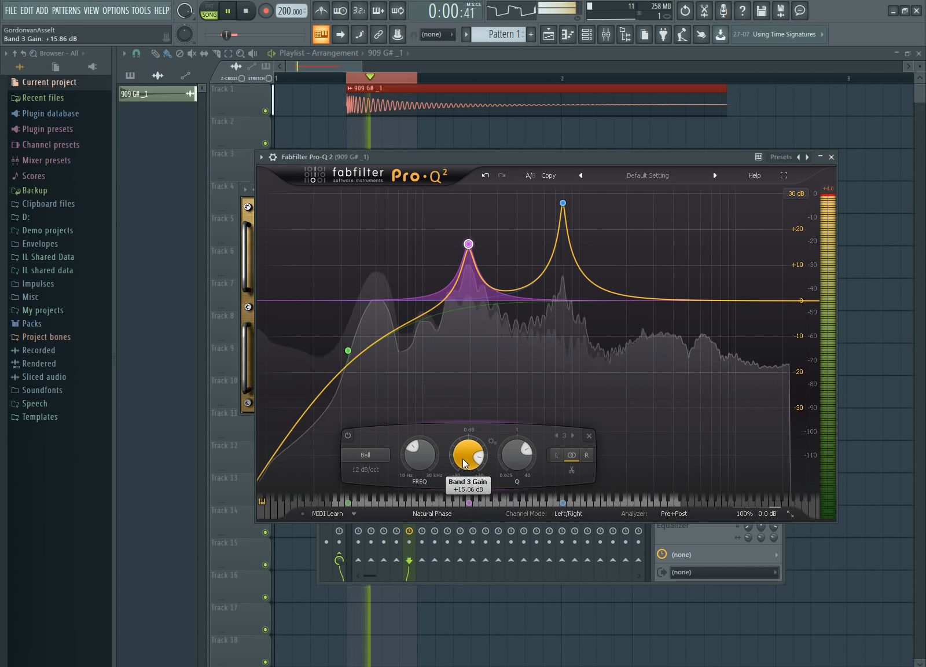
pyautogui.click(402, 325)
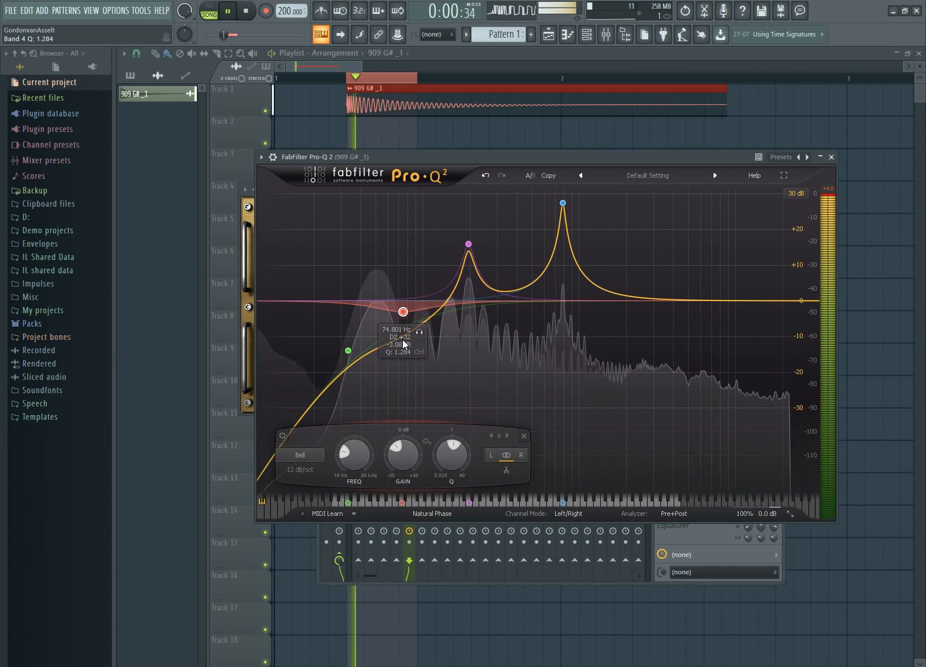
pyautogui.moveTo(404, 336)
pyautogui.mouseDown()
pyautogui.moveTo(407, 358)
pyautogui.moveTo(407, 314)
pyautogui.mouseUp()
# Try a narrow bell on the fundamental at about 48 Hz with a Q of about 6.4
pyautogui.moveTo(361, 354); pyautogui.dragTo(359, 328)
pyautogui.moveTo(357, 280); pyautogui.dragTo(374, 303)
pyautogui.scroll(3, 374, 314)
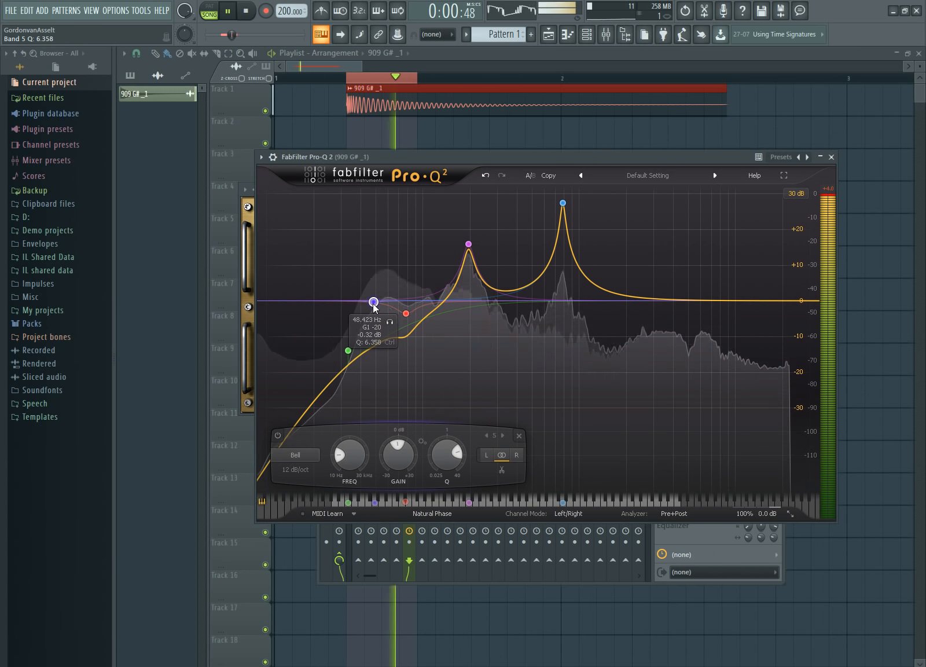
# Move the low cut to about 27 Hz with a 36 dB/oct slope and delete the narrow bell near 50 Hz
pyautogui.moveTo(348, 350)
pyautogui.mouseDown()
pyautogui.moveTo(321, 358)
pyautogui.moveTo(334, 352)
pyautogui.mouseUp()
pyautogui.scroll(2, 334, 352)
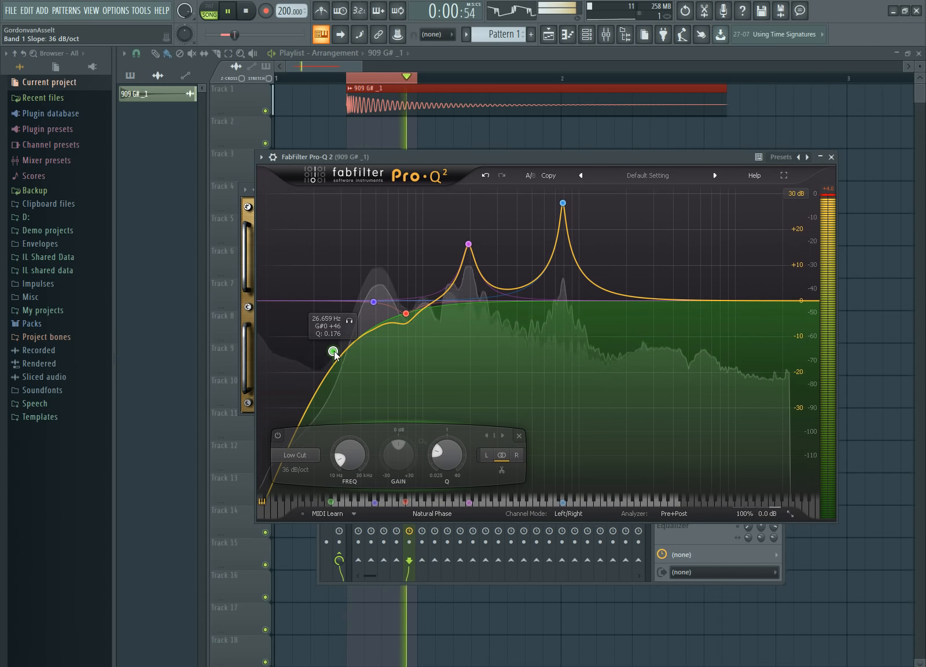
pyautogui.moveTo(373, 302)
pyautogui.mouseDown()
pyautogui.moveTo(373, 314)
pyautogui.moveTo(374, 301)
pyautogui.mouseUp()
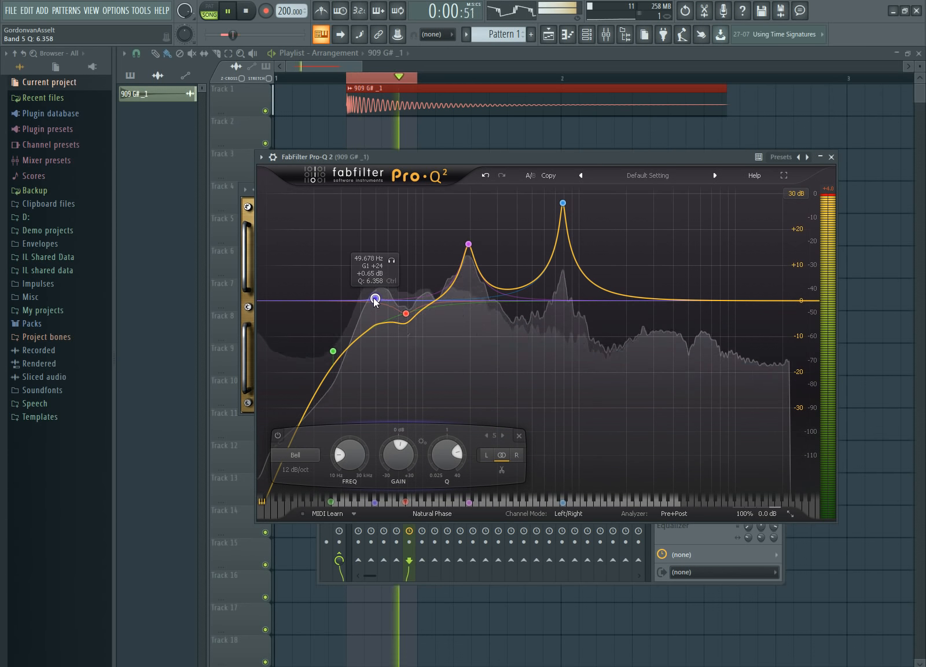
pyautogui.rightClick(374, 302)
pyautogui.click(399, 371)
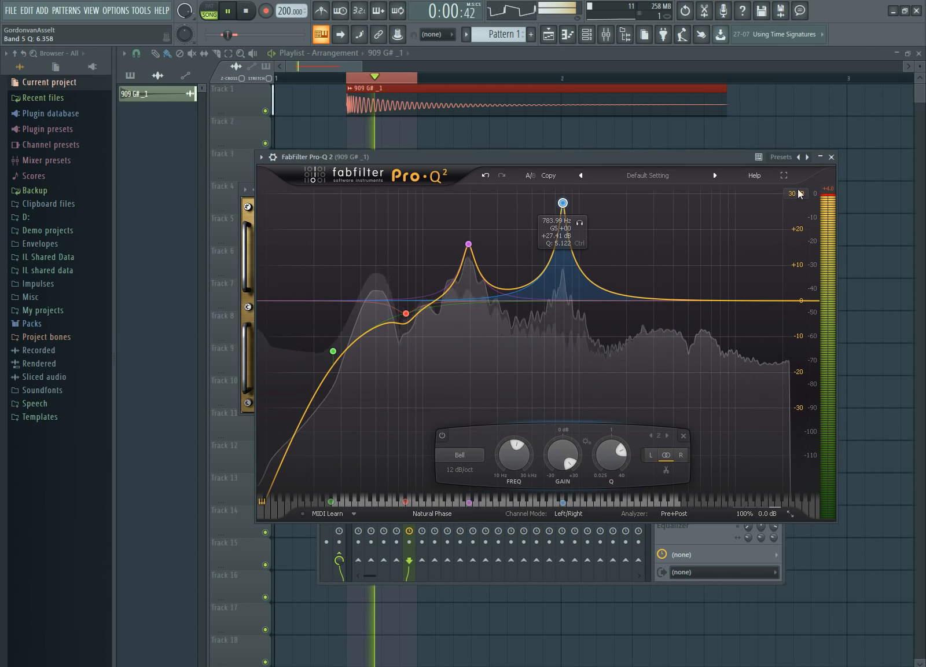
# Close Pro-Q 2, adjust FilterBank3's filter 2 resonance and set filter 1's cutoff to about 68 Hz
pyautogui.click(831, 157)
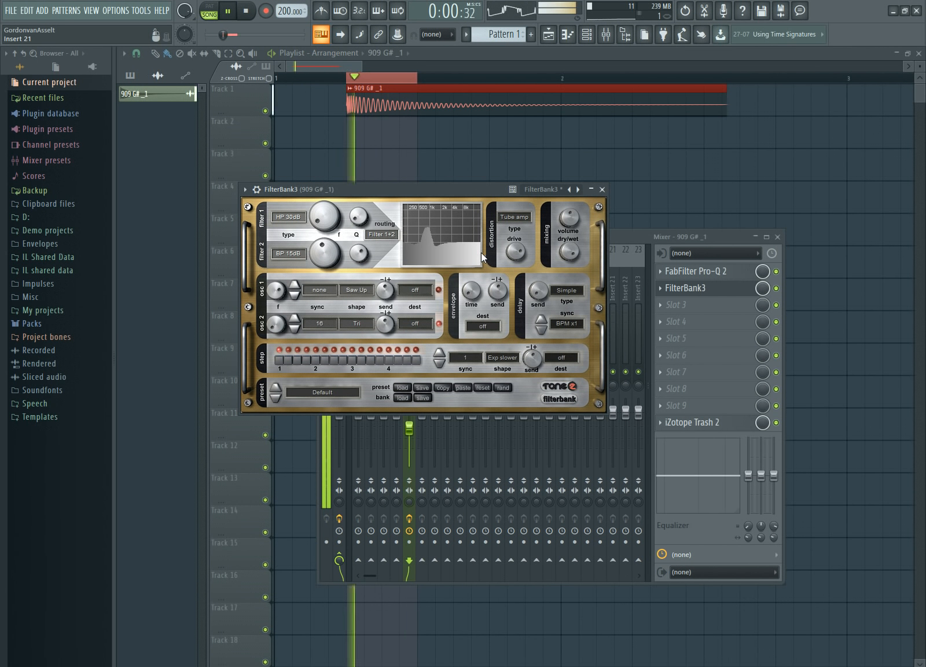
pyautogui.moveTo(363, 255); pyautogui.dragTo(386, 316)
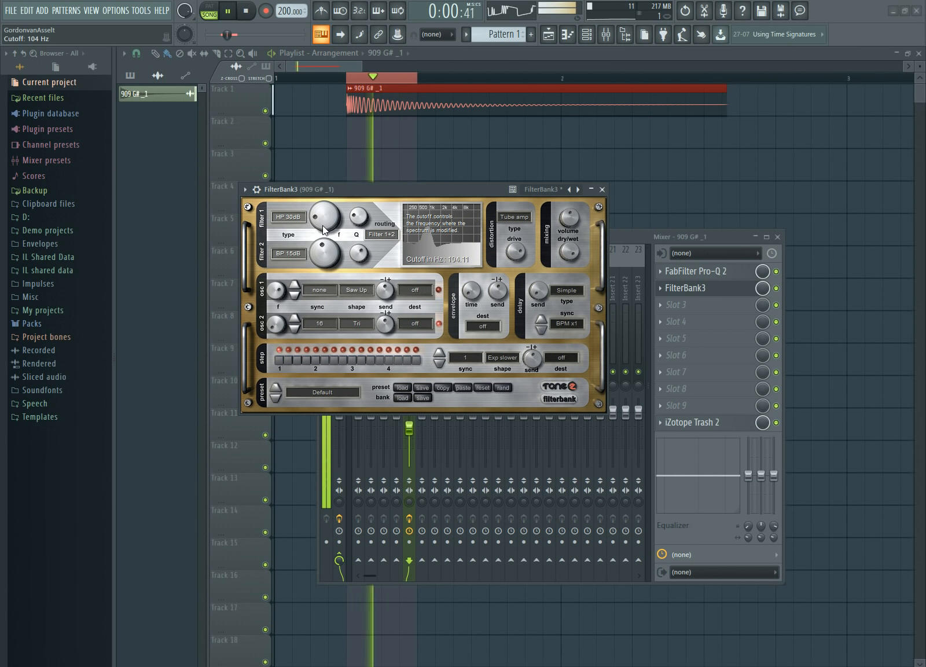
pyautogui.moveTo(323, 226); pyautogui.dragTo(328, 225)
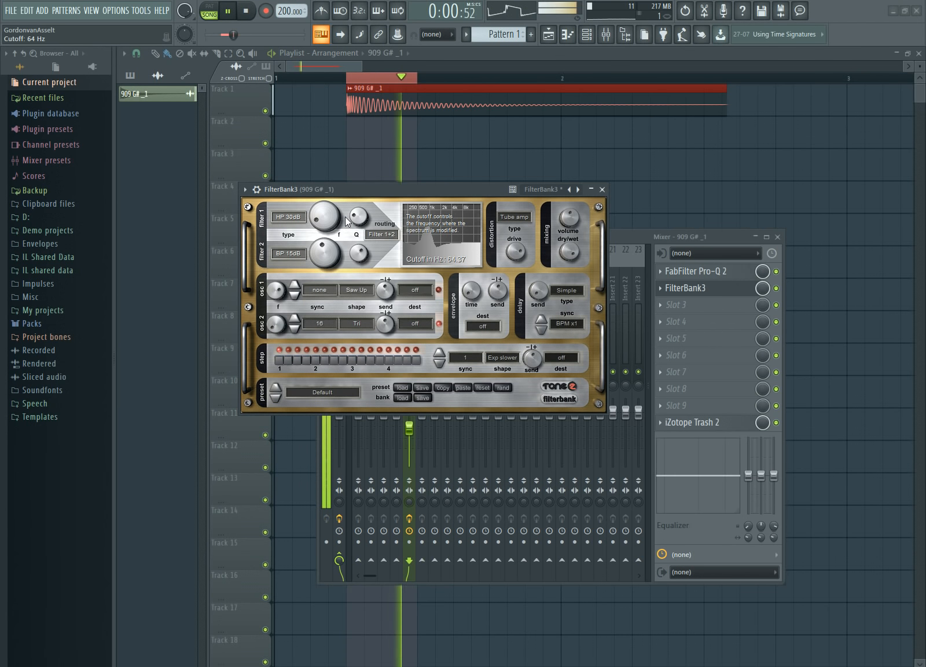
pyautogui.moveTo(317, 220); pyautogui.dragTo(324, 223)
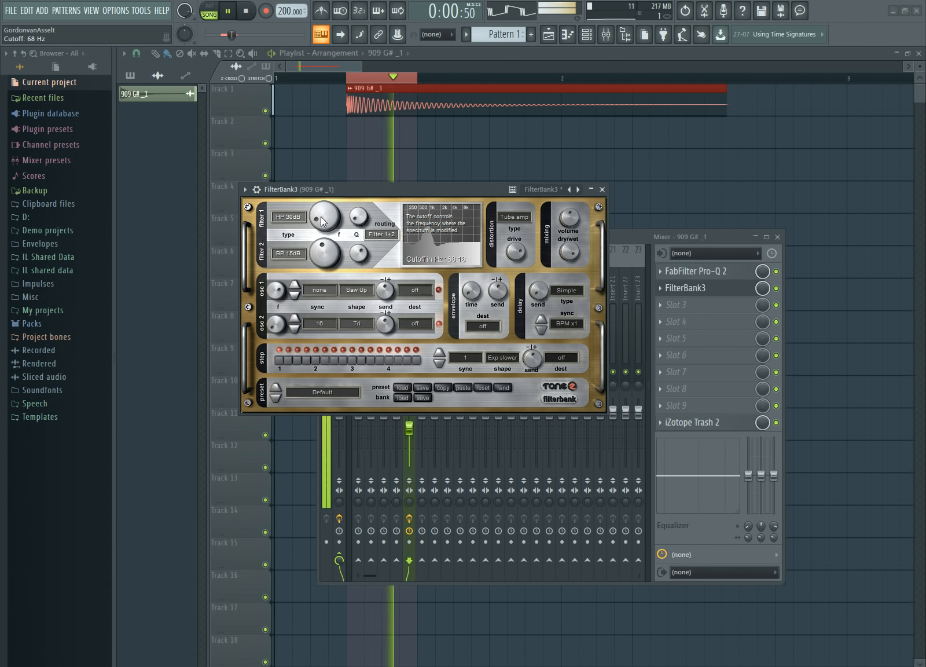
# Close FilterBank3, audition the processed kick while checking its mixer level and stop playback
pyautogui.click(602, 189)
pyautogui.press('space')
pyautogui.press('space')
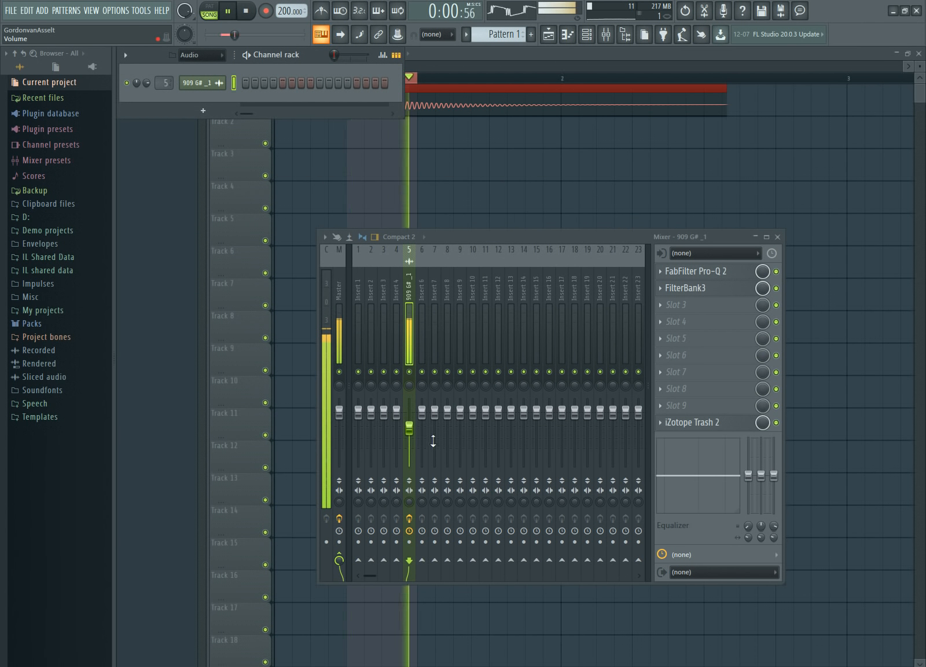
pyautogui.press('space')
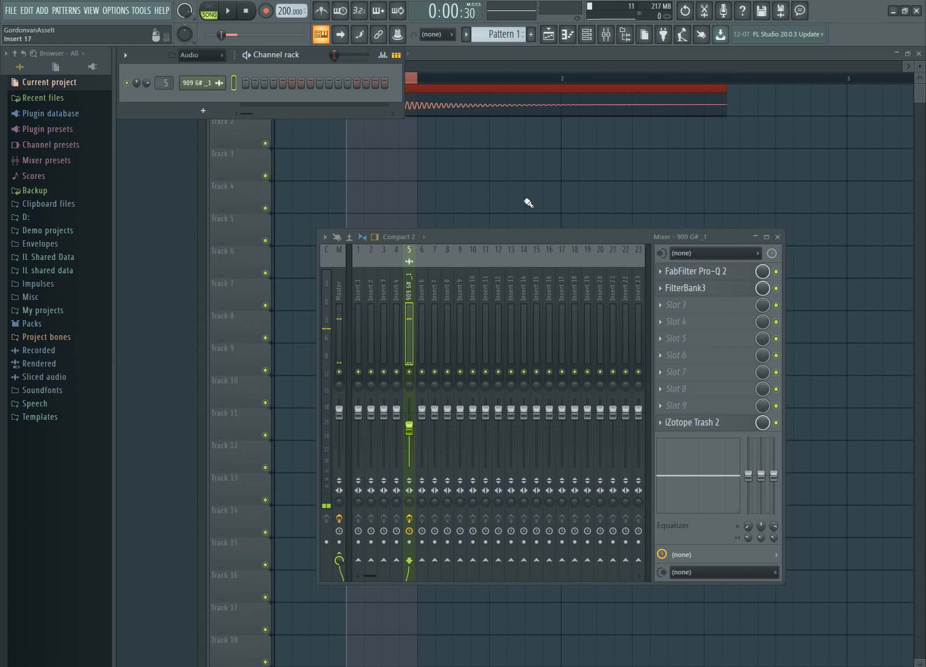
pyautogui.press('space')
pyautogui.click(503, 159)
pyautogui.press('space')
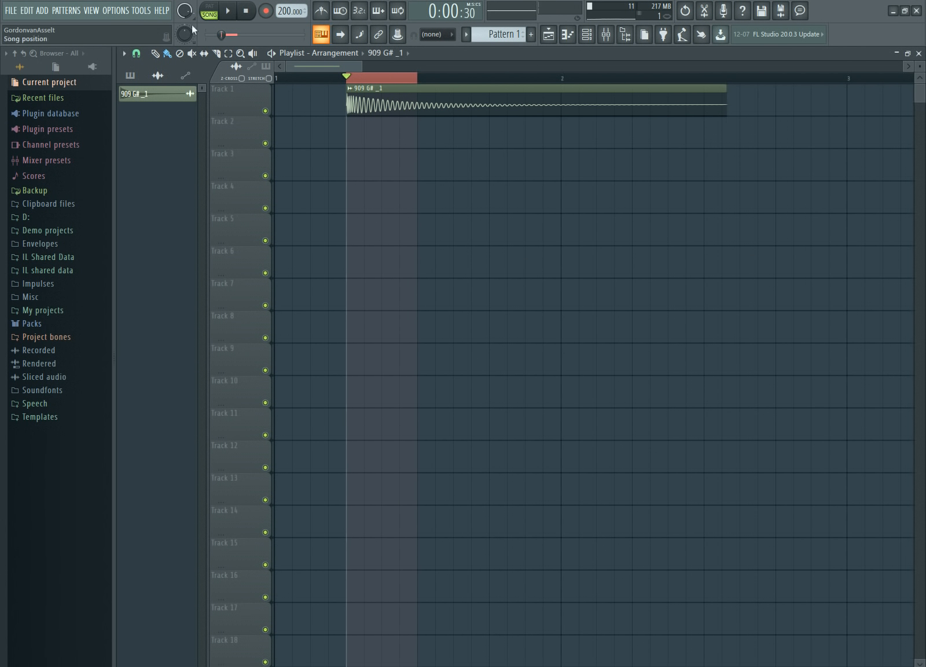
# Reopen the mixer and examine the playing kick's spectrum in SPAN on the Master track, closing SPAN when finished
pyautogui.click(89, 13)
pyautogui.click(102, 68)
pyautogui.click(343, 314)
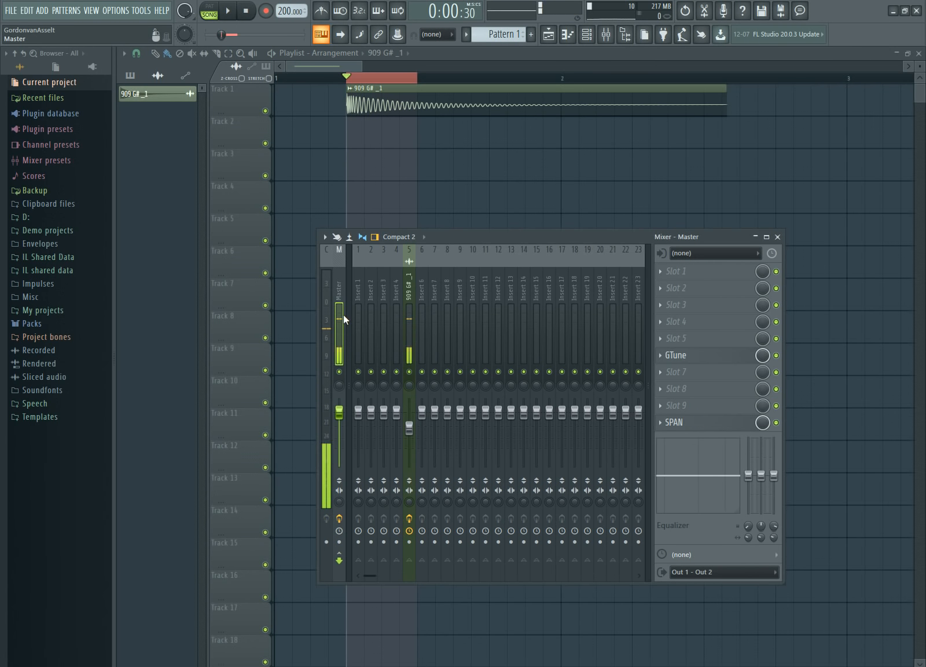
pyautogui.click(677, 424)
pyautogui.press('space')
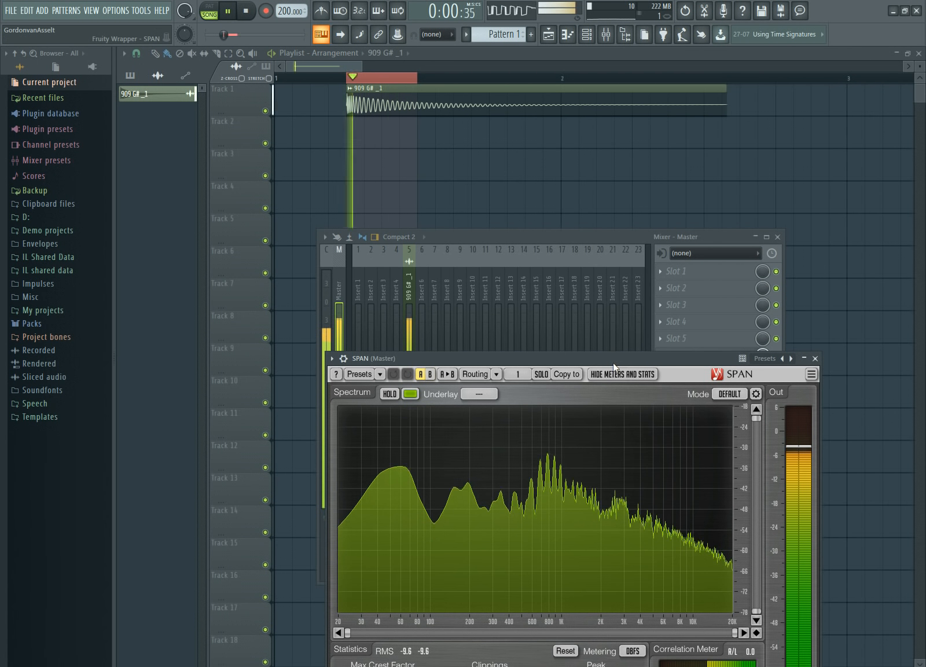
pyautogui.click(815, 358)
pyautogui.press('space')
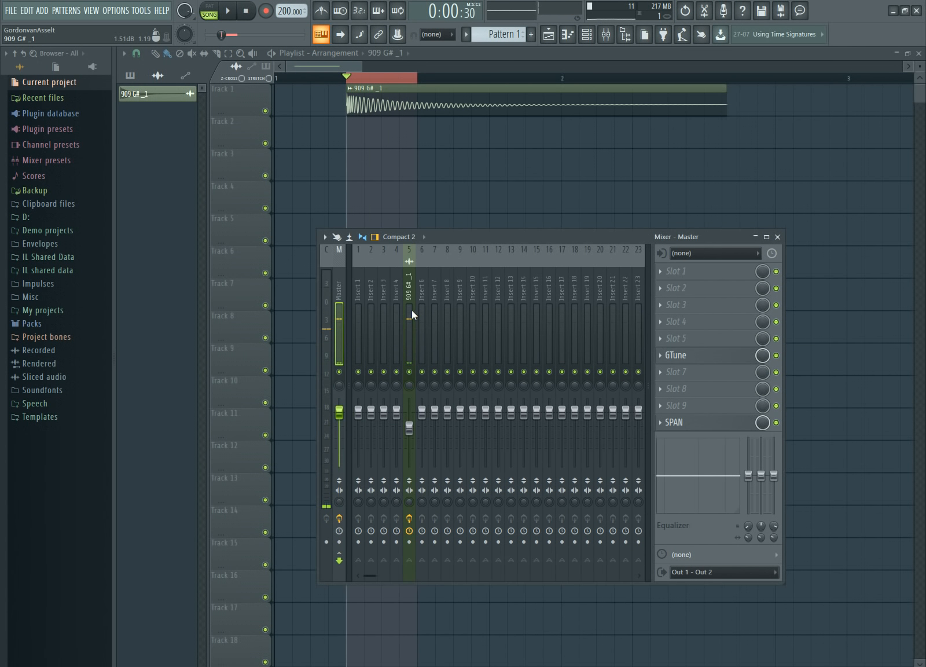
# Load Ohmicide into effect slot 3 of the 909 G# kick's mixer track and close its window
pyautogui.click(411, 310)
pyautogui.click(704, 315)
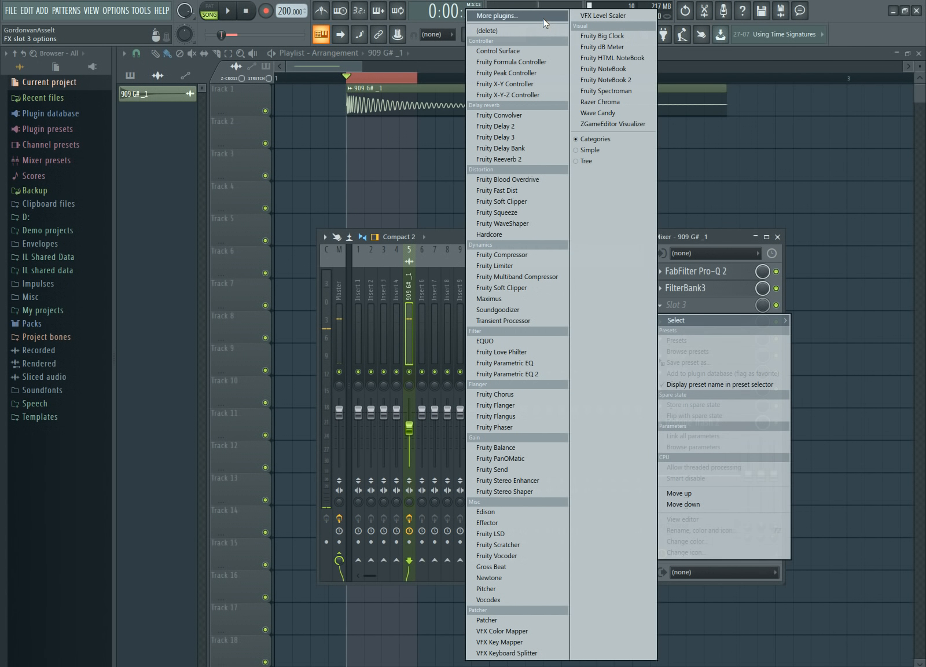
pyautogui.click(543, 18)
pyautogui.write('ohm')
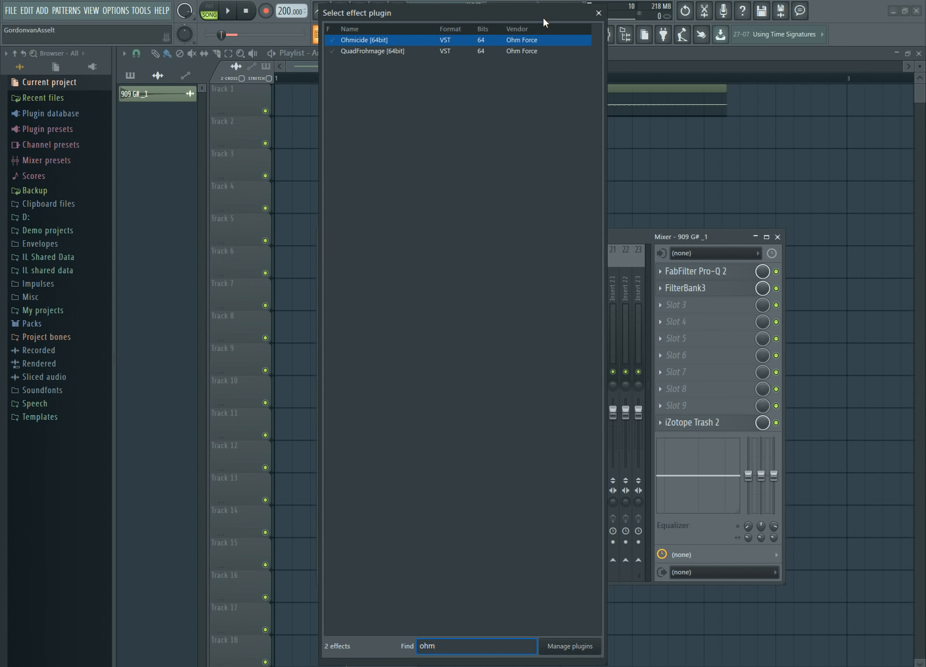
pyautogui.doubleClick(357, 41)
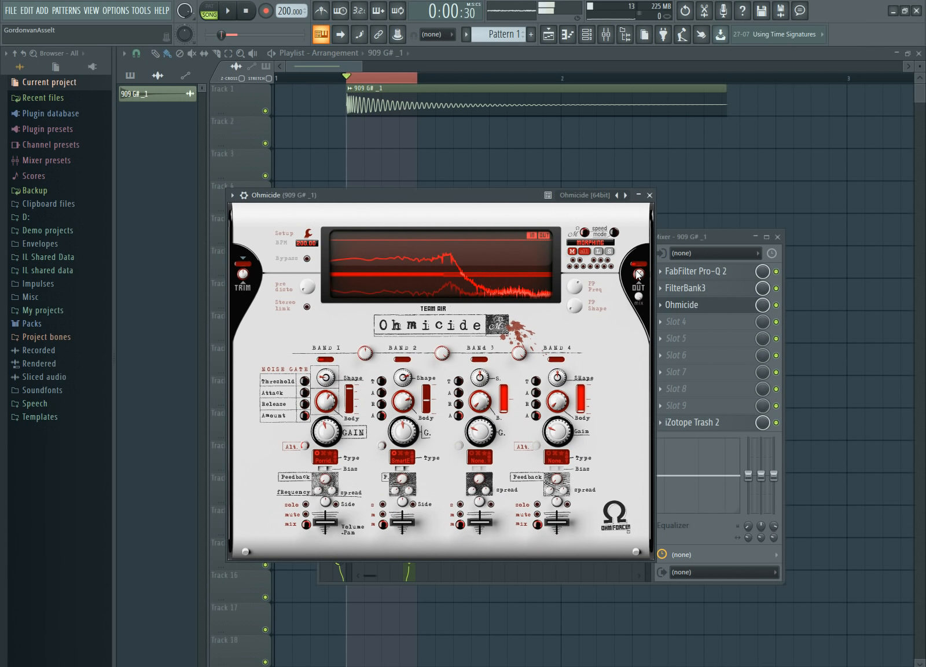
pyautogui.click(651, 195)
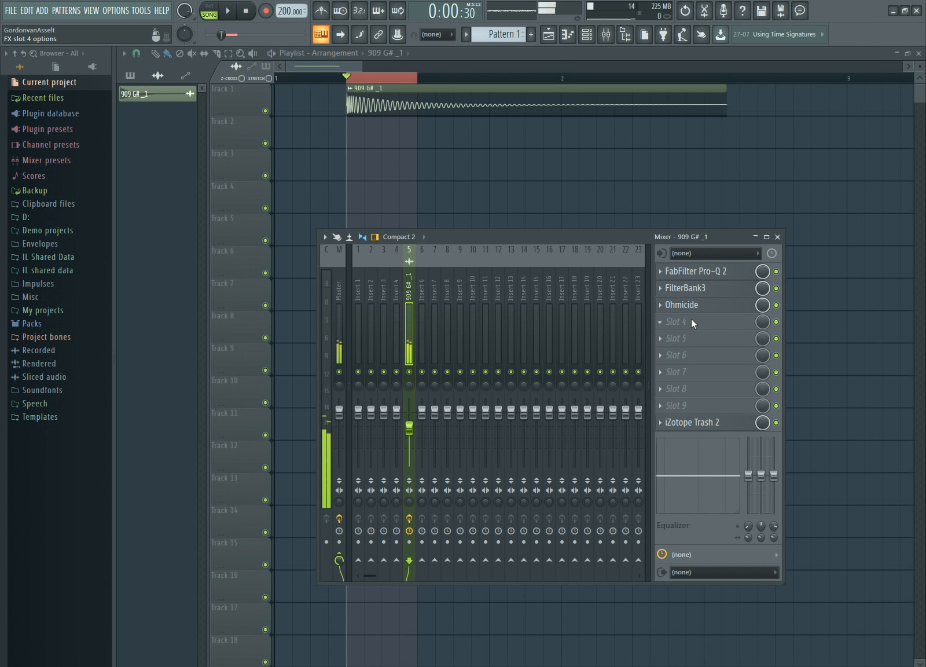
# Add Fruity Limiter in slot 4 of the kick's track and load its Noise gate preset
pyautogui.click(692, 320)
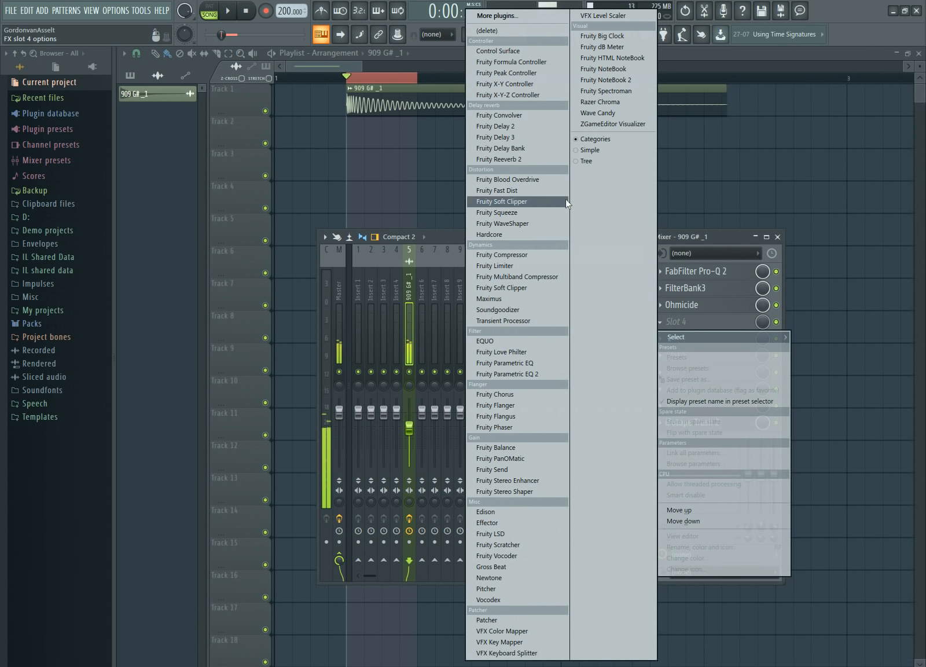
pyautogui.click(519, 16)
pyautogui.write('limi')
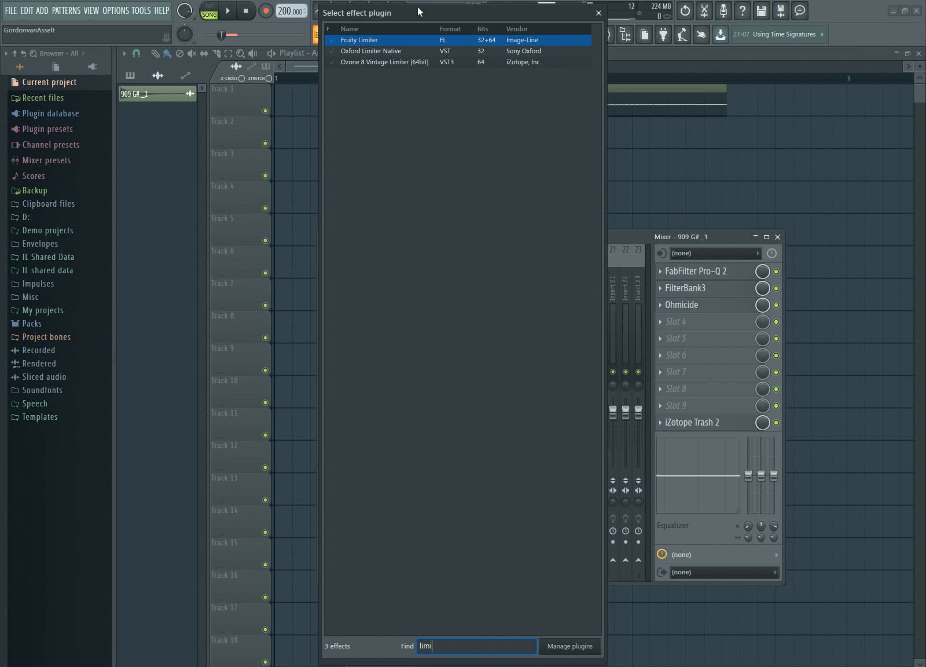
pyautogui.doubleClick(382, 41)
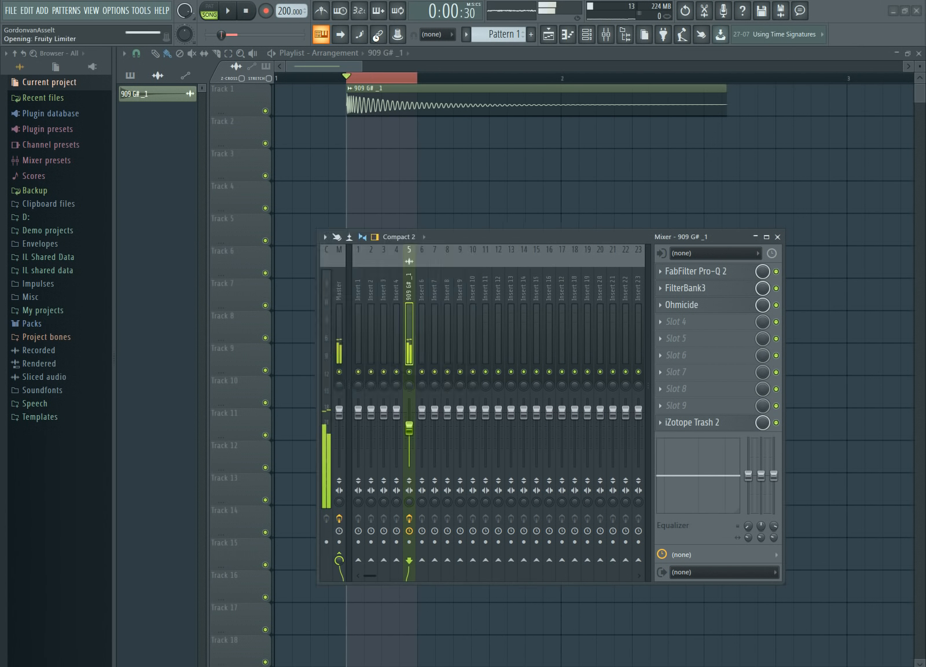
pyautogui.click(233, 213)
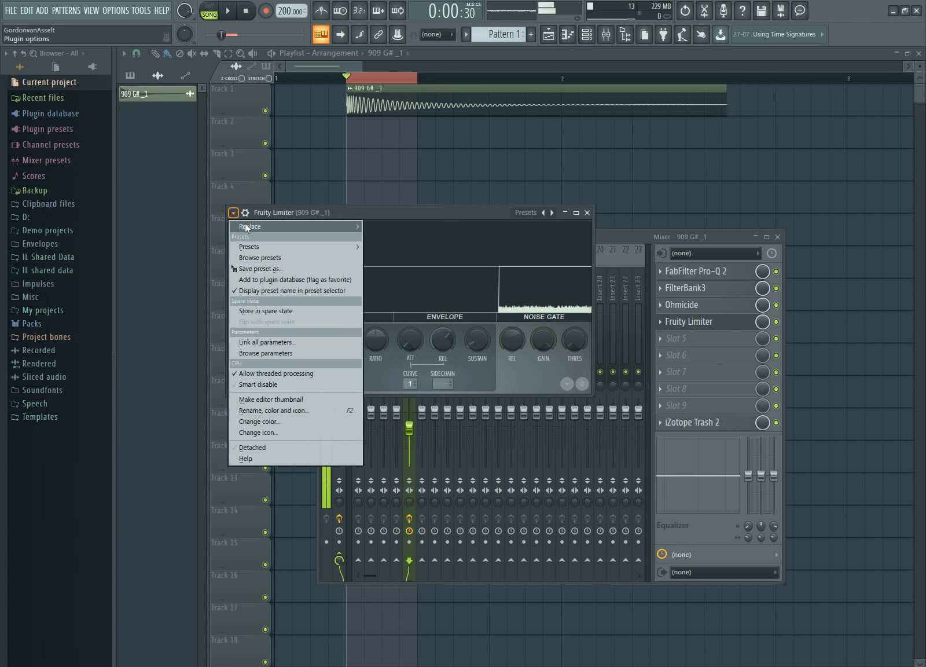
pyautogui.moveTo(289, 246)
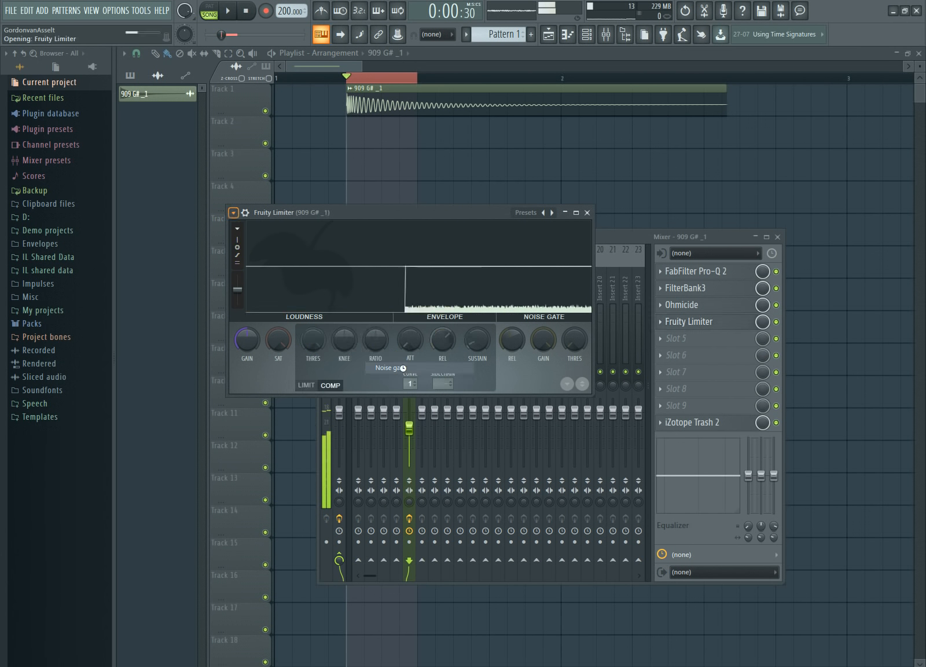
pyautogui.click(402, 369)
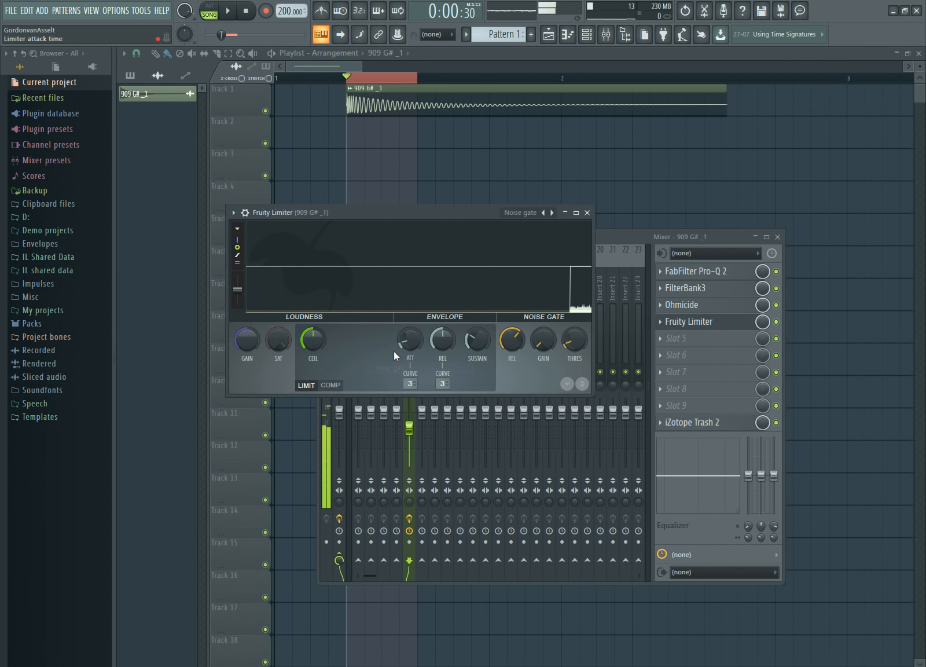
# Move Fruity Limiter above Ohmicide in the effect chain, audition the gated kick and close the limiter
pyautogui.click(683, 244)
pyautogui.moveTo(700, 322); pyautogui.dragTo(702, 311)
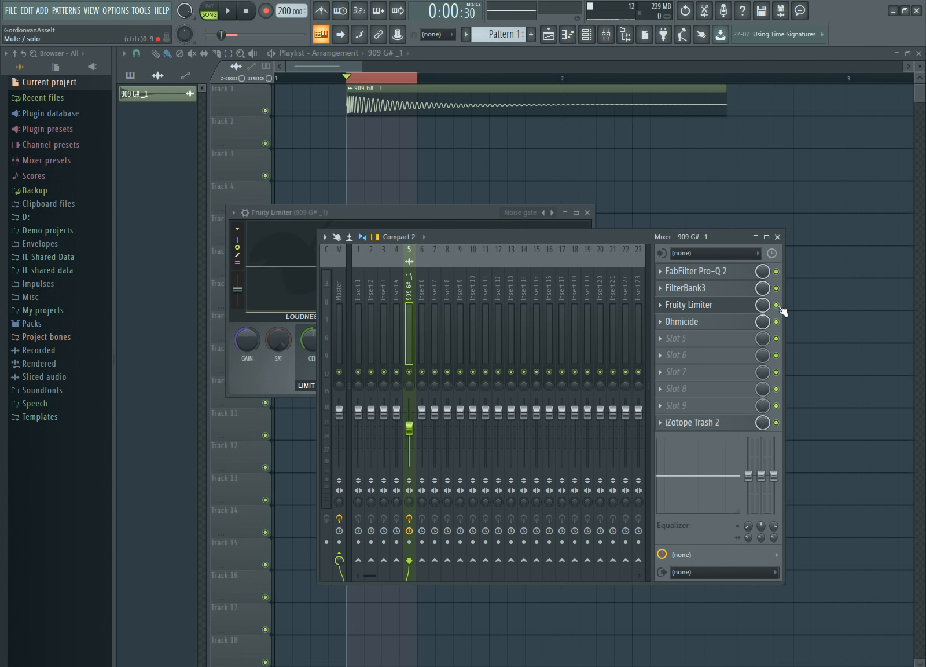
pyautogui.press('space')
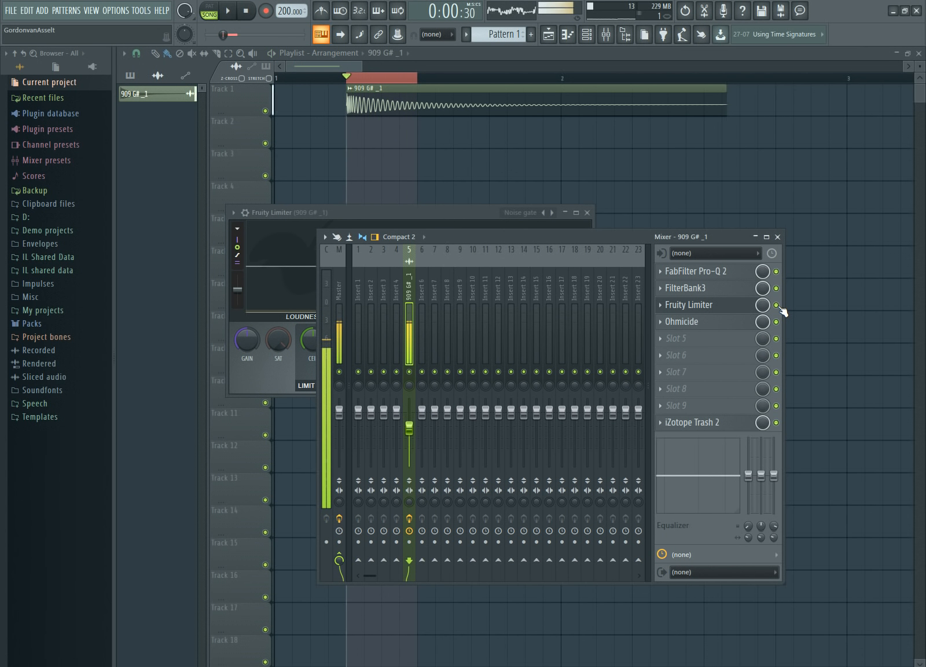
pyautogui.moveTo(477, 211)
pyautogui.mouseDown()
pyautogui.moveTo(492, 175)
pyautogui.moveTo(484, 197)
pyautogui.mouseUp()
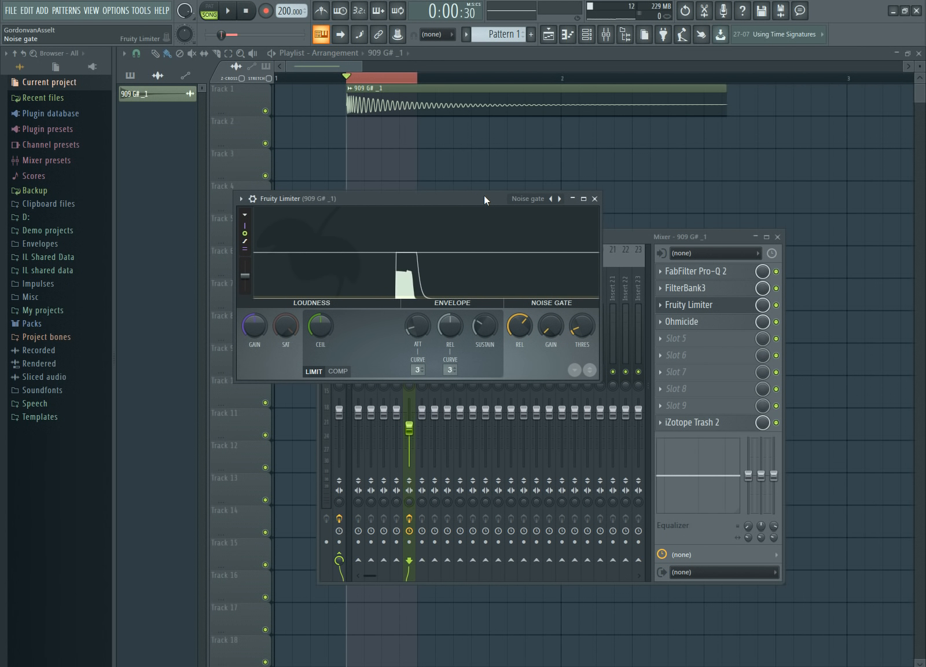
pyautogui.click(594, 199)
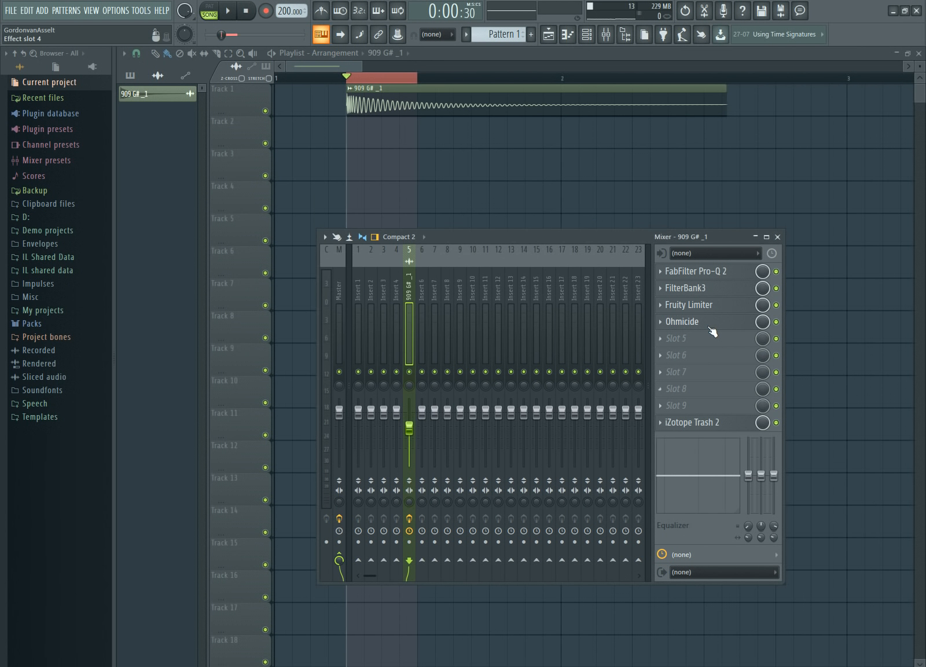
# Open Ohmicide, play the kick and raise Pre Disto to about 21.3 dB, dismissing the desktop notification
pyautogui.click(710, 327)
pyautogui.press('space')
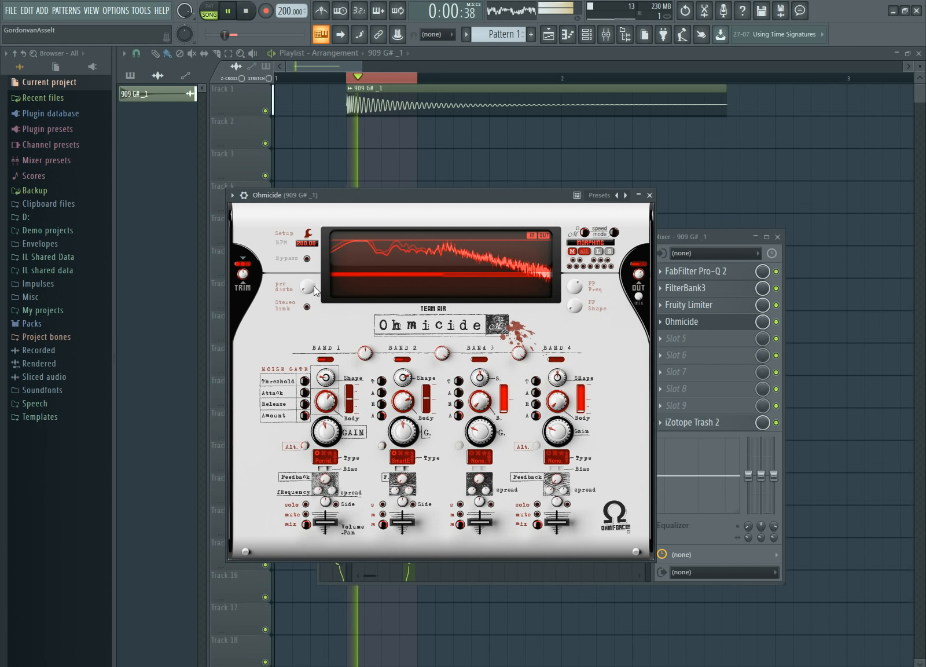
pyautogui.moveTo(312, 286); pyautogui.dragTo(312, 248)
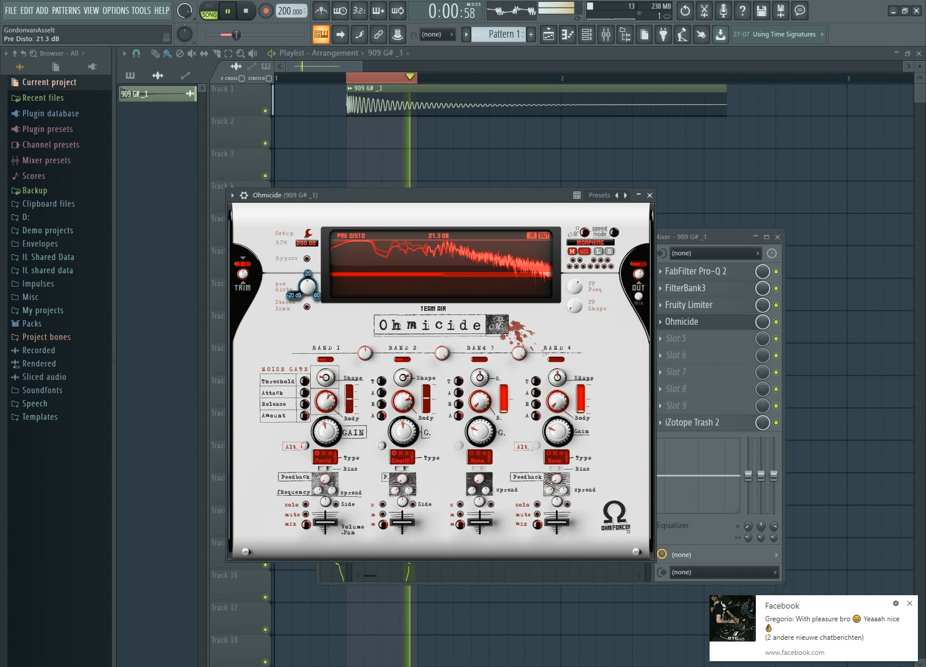
pyautogui.click(910, 604)
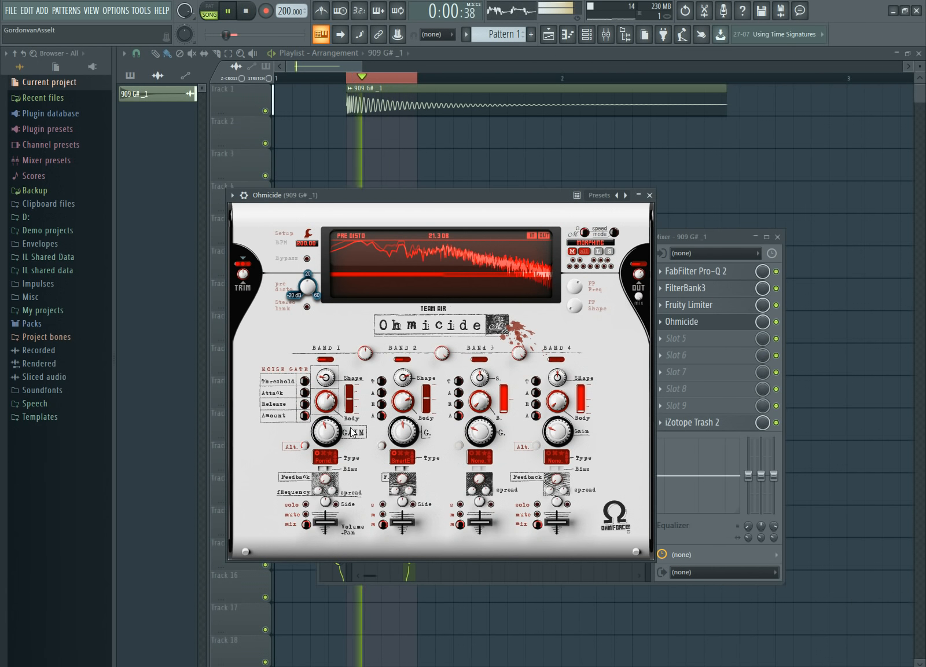
# Set Ohmicide's band 2 distortion gain to +3.30 dB and lower band 1's upper frequency to about 30.5 Hz
pyautogui.moveTo(403, 432); pyautogui.dragTo(403, 428)
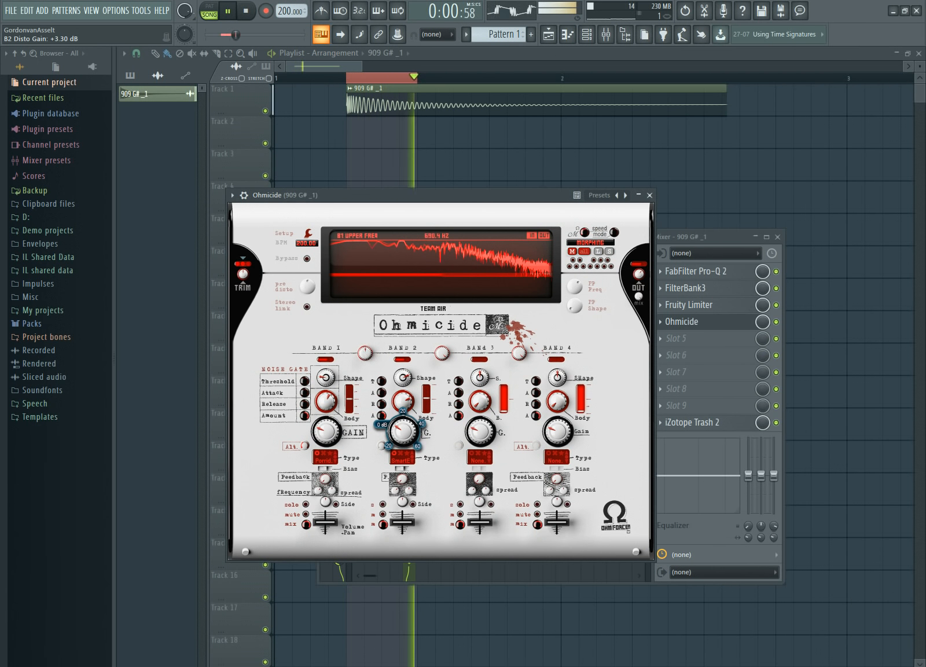
pyautogui.moveTo(365, 353); pyautogui.dragTo(365, 376)
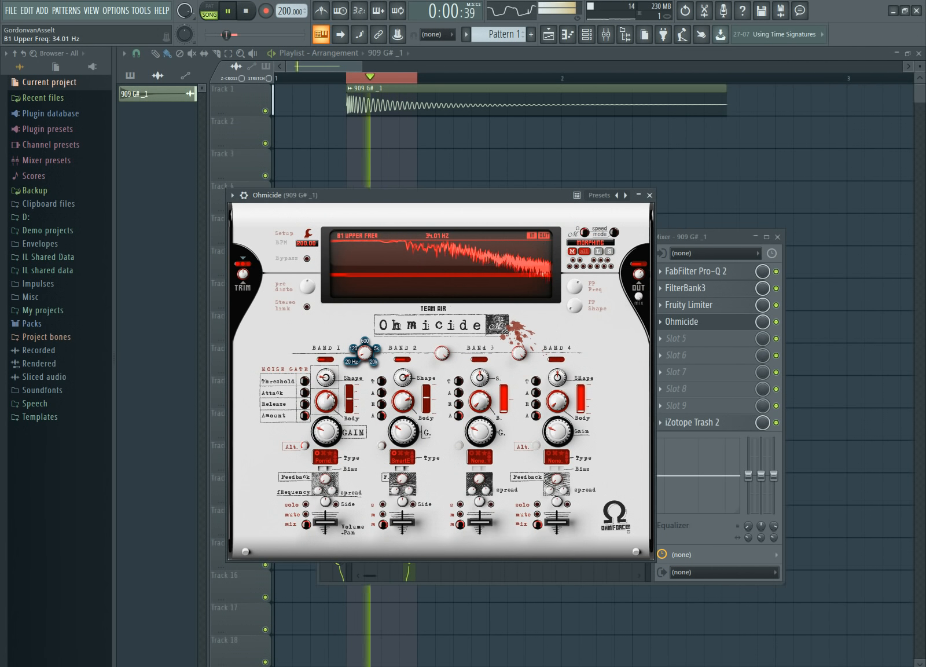
pyautogui.moveTo(364, 355); pyautogui.dragTo(367, 336)
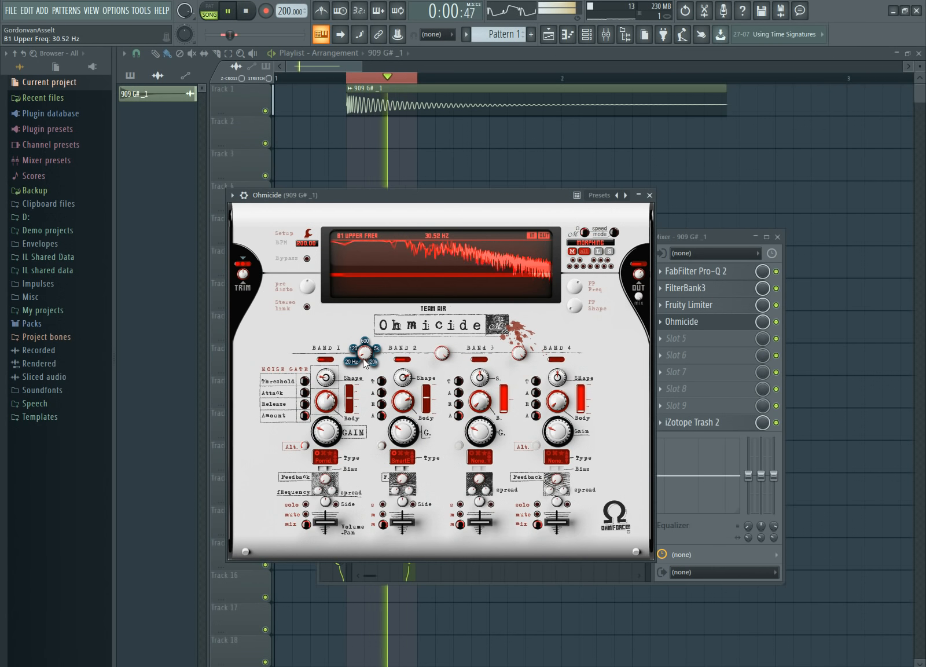
# Set Pre Disto to about 59.2 dB, lower band 2's upper frequency and gain to 0 dB, closing Ohmicide and stopping playback
pyautogui.moveTo(308, 286); pyautogui.dragTo(308, 295)
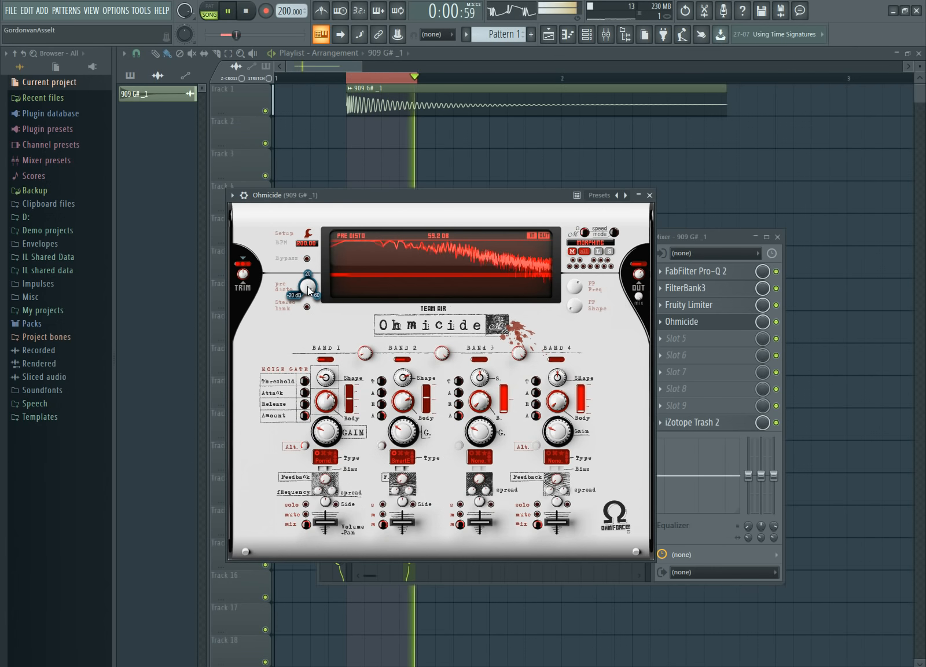
pyautogui.moveTo(443, 353)
pyautogui.mouseDown()
pyautogui.moveTo(443, 425)
pyautogui.moveTo(436, 354)
pyautogui.mouseUp()
pyautogui.moveTo(403, 431)
pyautogui.mouseDown()
pyautogui.moveTo(403, 416)
pyautogui.moveTo(404, 432)
pyautogui.mouseUp()
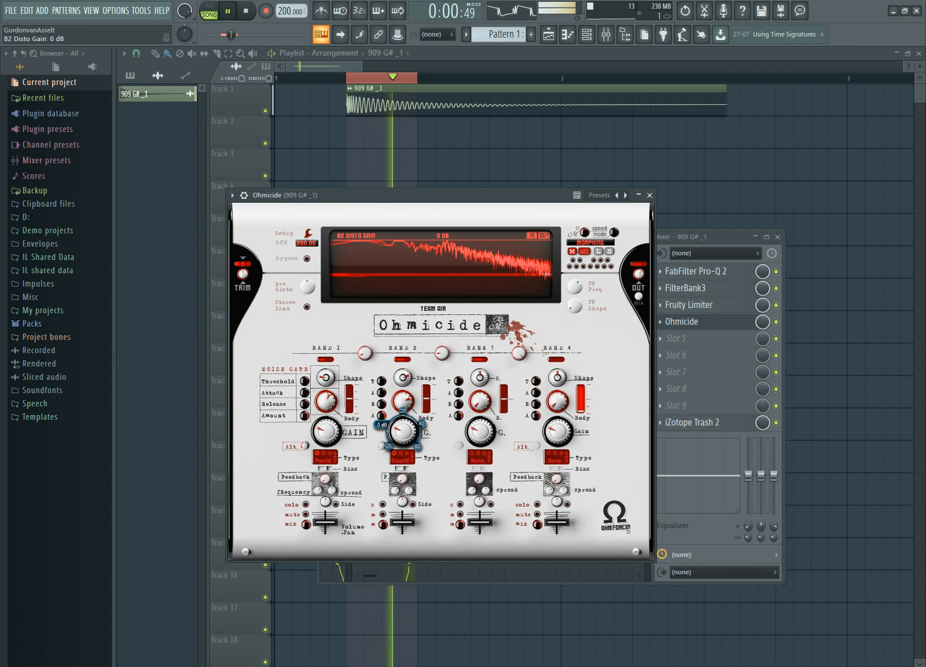
pyautogui.click(649, 195)
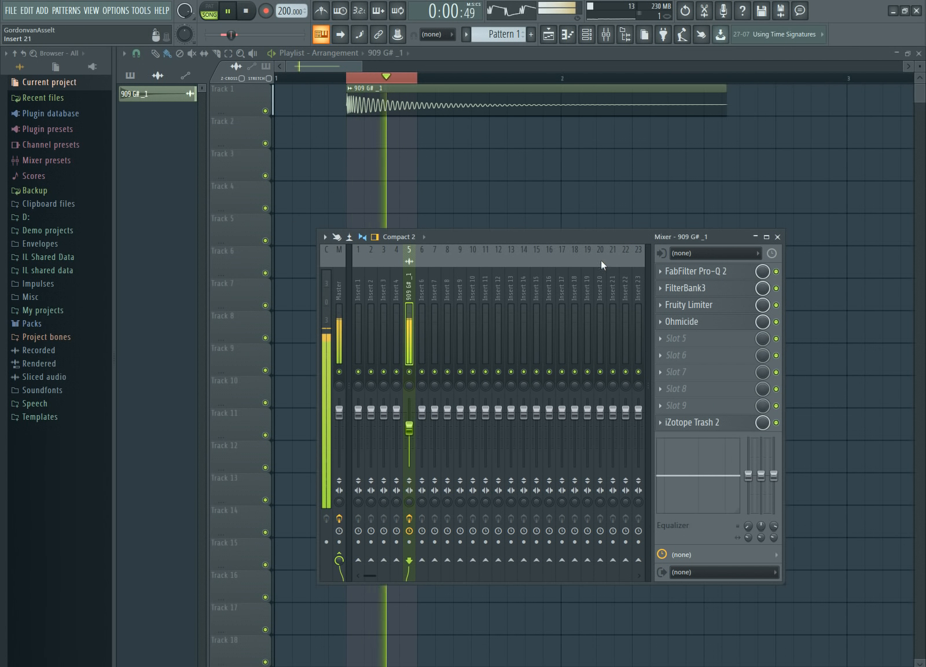
pyautogui.press('space')
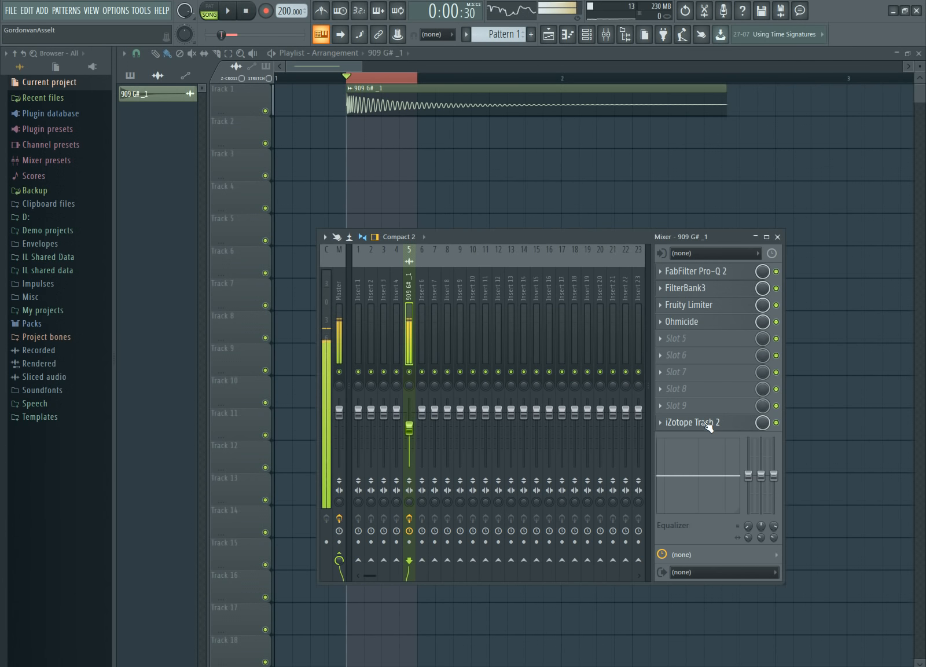
# Adjust the Tube amp distortion drive in FilterBank3 while the kick plays, stopping playback and closing the plugin
pyautogui.press('space')
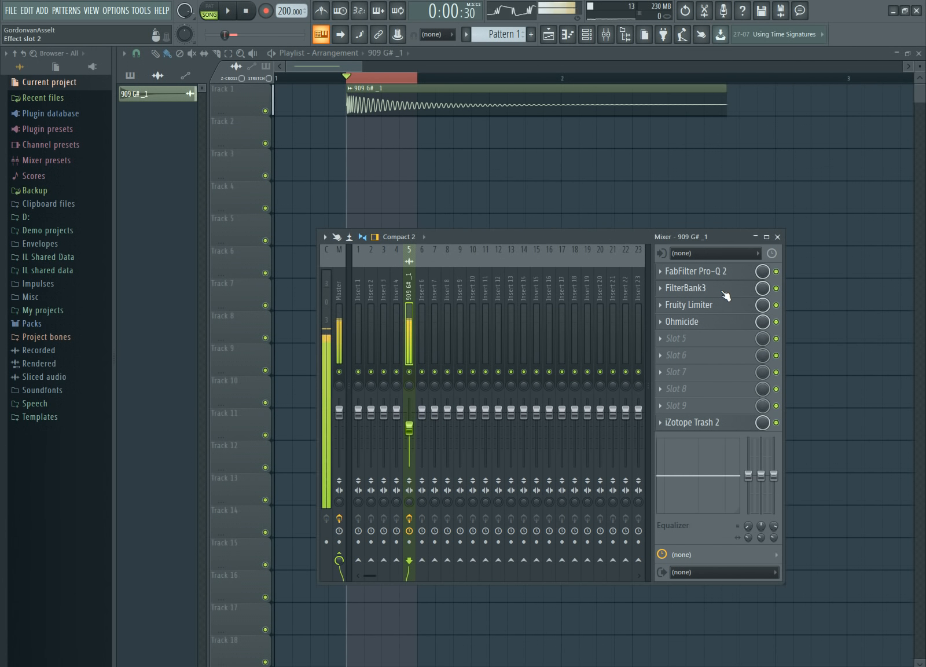
pyautogui.click(720, 289)
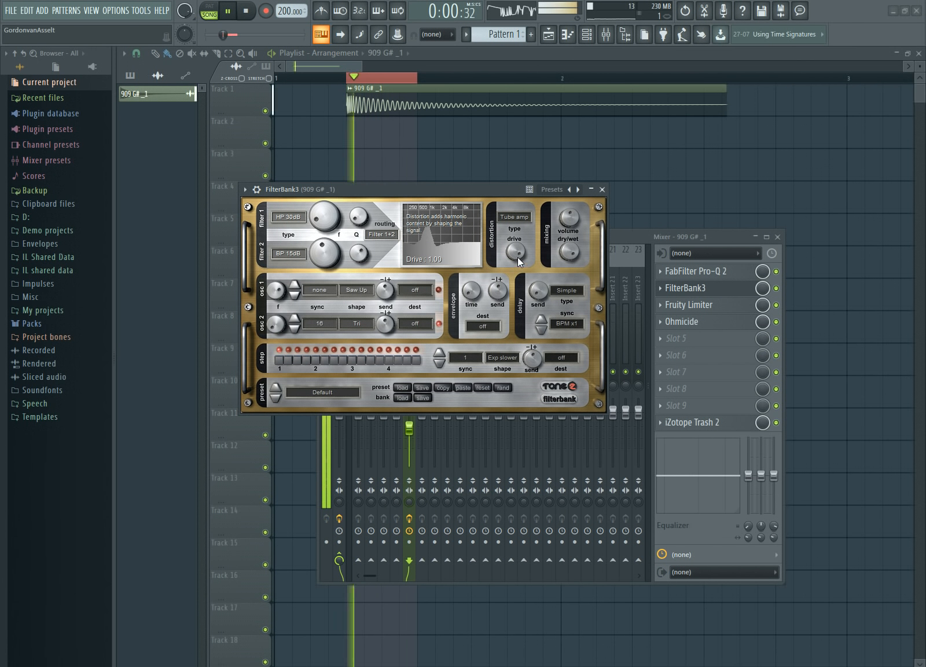
pyautogui.moveTo(518, 257); pyautogui.dragTo(526, 285)
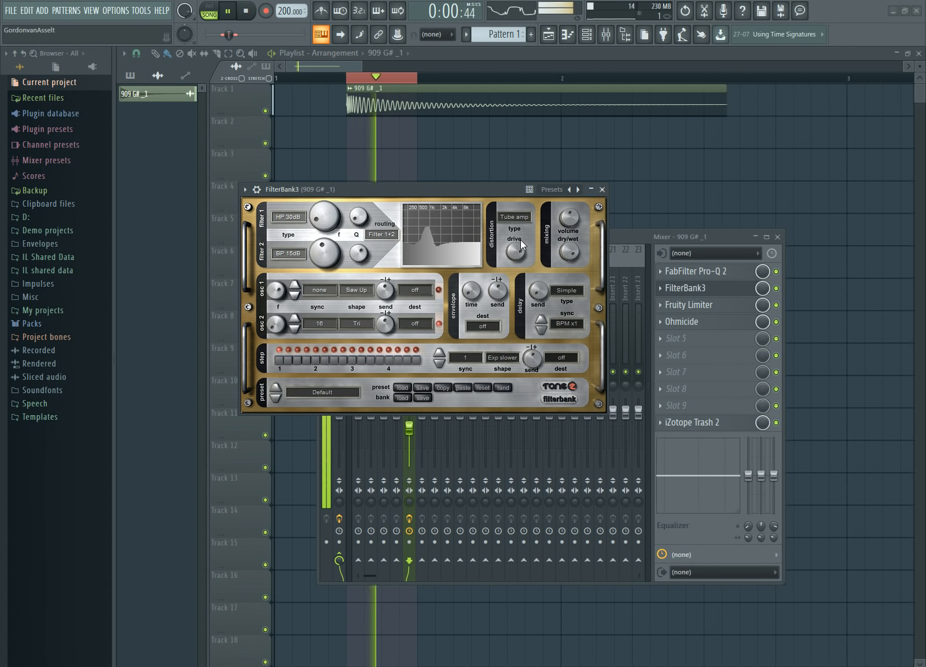
pyautogui.press('space')
pyautogui.click(602, 189)
# Insert a second FabFilter Pro-Q 2 on the kick's track and move it between Fruity Limiter and Ohmicide during playback
pyautogui.click(677, 338)
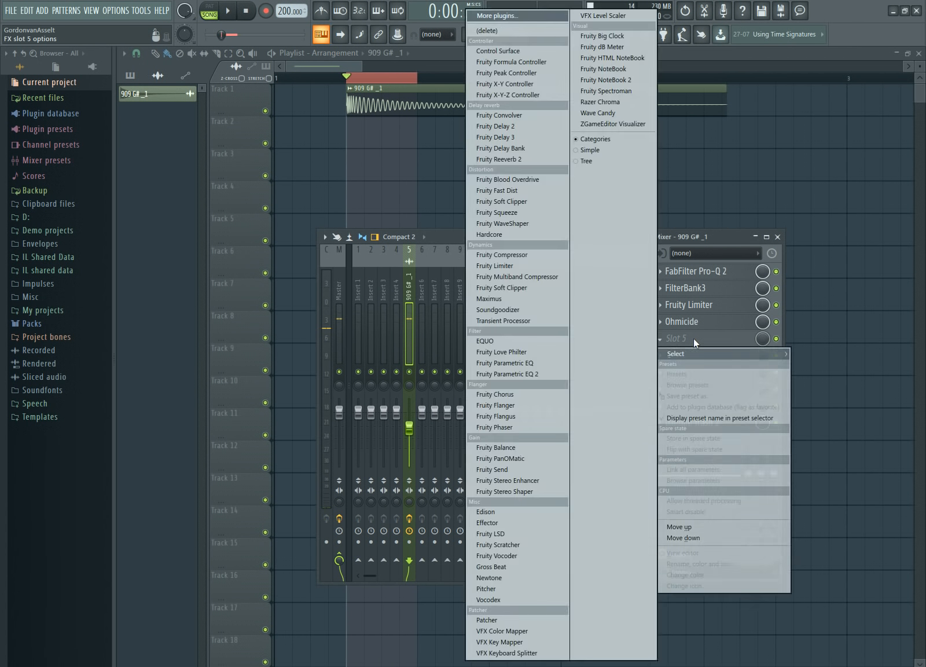
pyautogui.click(528, 12)
pyautogui.write('fab')
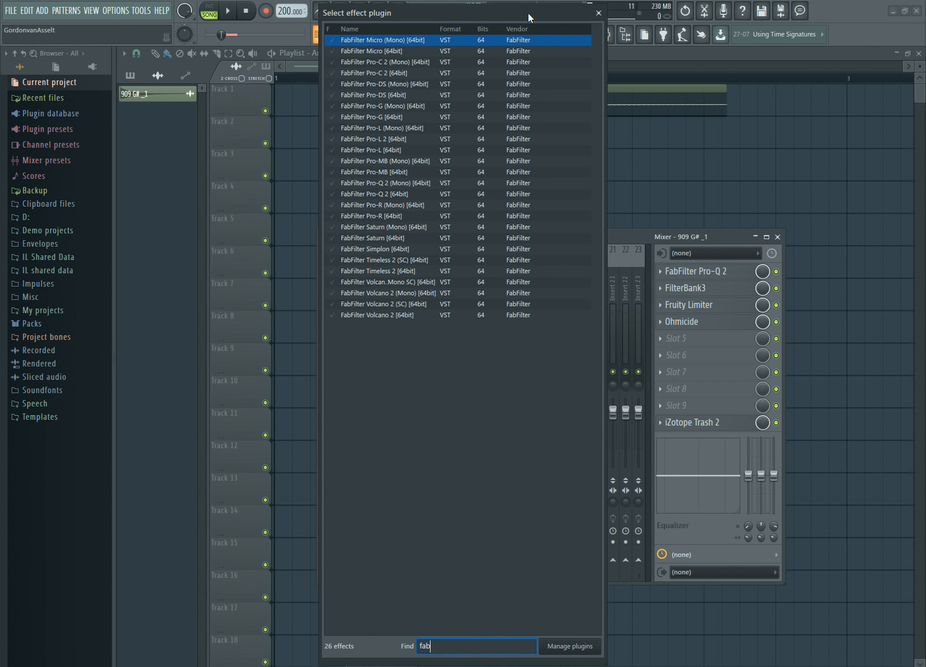
pyautogui.doubleClick(373, 194)
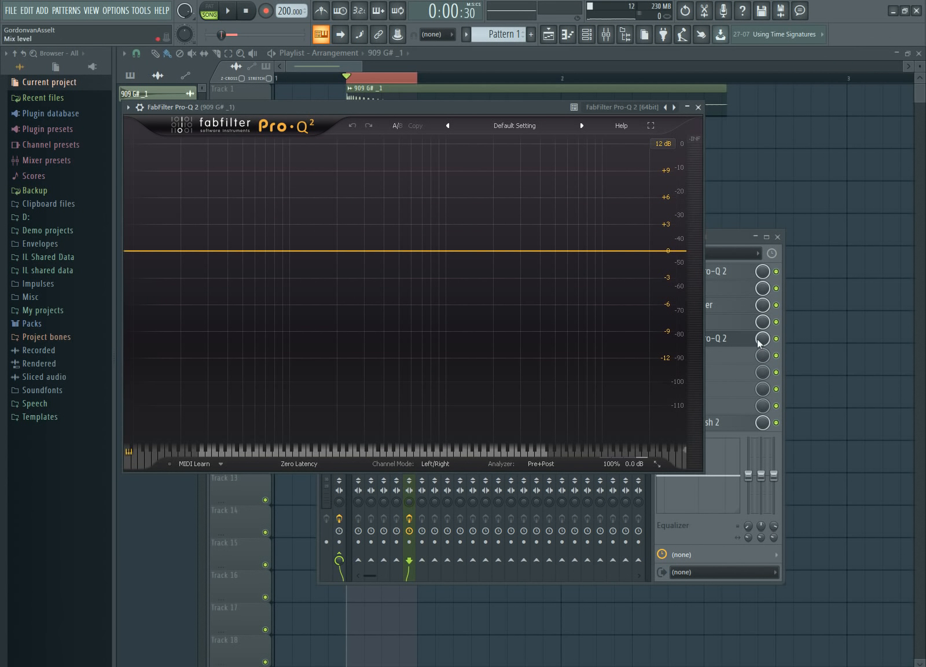
pyautogui.click(728, 238)
pyautogui.press('space')
pyautogui.scroll(-1, 718, 326)
pyautogui.click(717, 325)
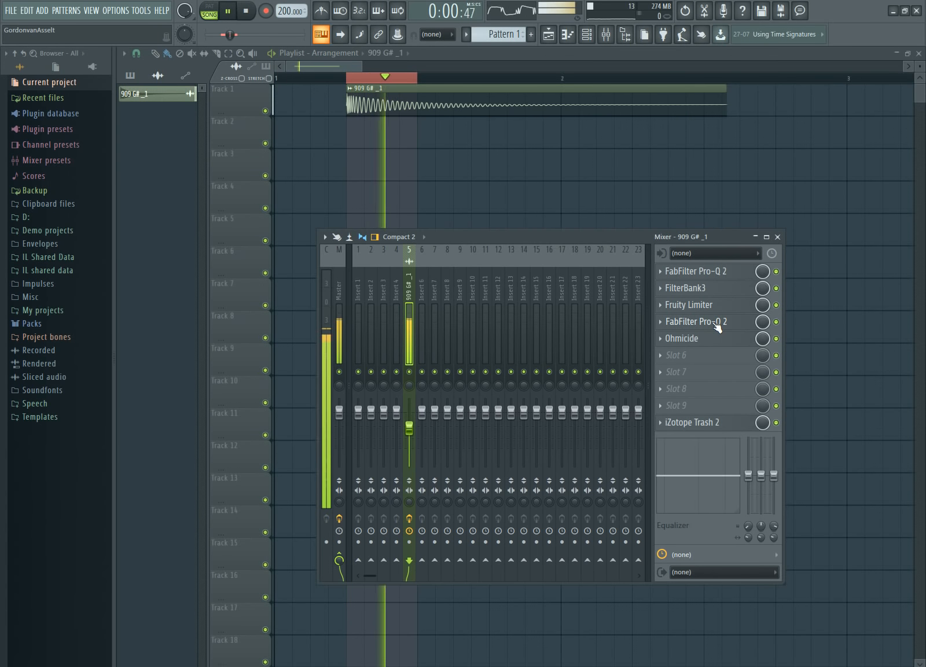
# Open the second Pro-Q 2, add a narrow boosted bell and set the display range to 30 dB
pyautogui.click(718, 325)
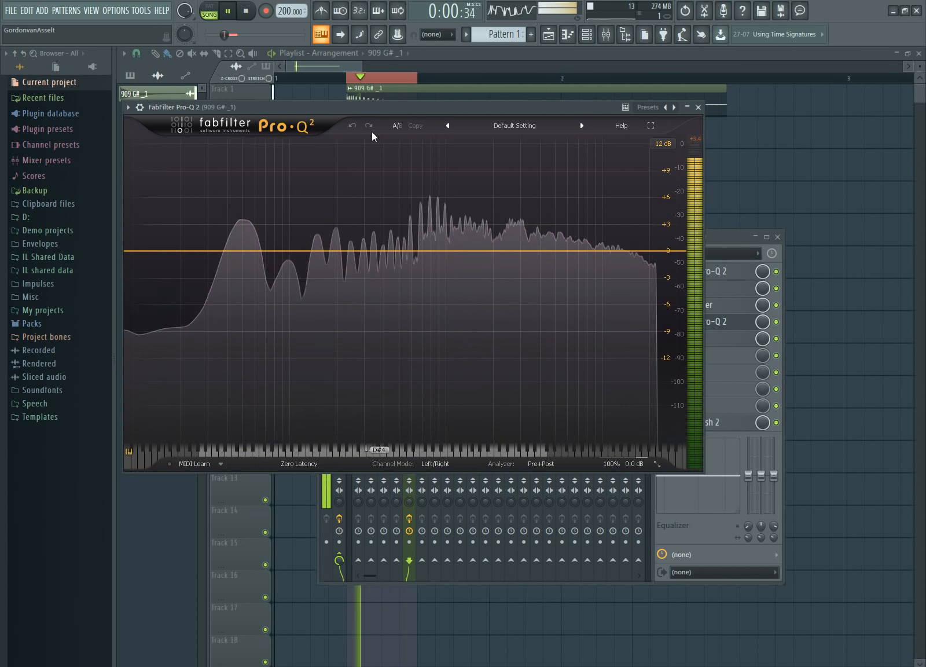
pyautogui.moveTo(372, 98); pyautogui.dragTo(411, 151)
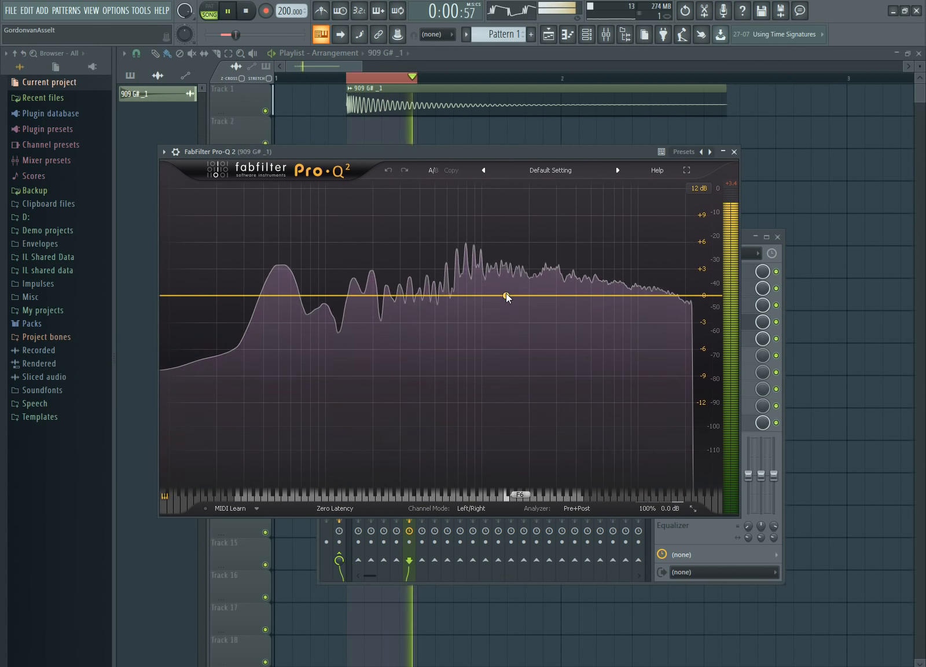
pyautogui.moveTo(507, 295); pyautogui.dragTo(437, 207)
pyautogui.scroll(5, 504, 277)
pyautogui.click(700, 189)
pyautogui.click(712, 202)
pyautogui.click(700, 188)
pyautogui.click(712, 242)
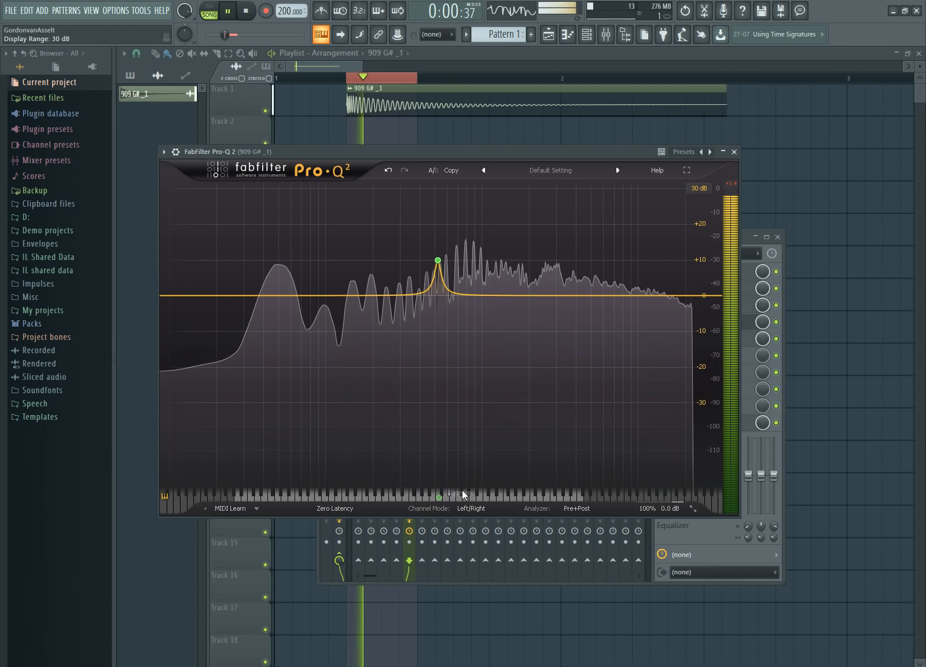
# Restart playback and move the bell to about 61 Hz with a gain of about +16.6 dB
pyautogui.press('space')
pyautogui.press('space')
pyautogui.moveTo(438, 261); pyautogui.dragTo(292, 236)
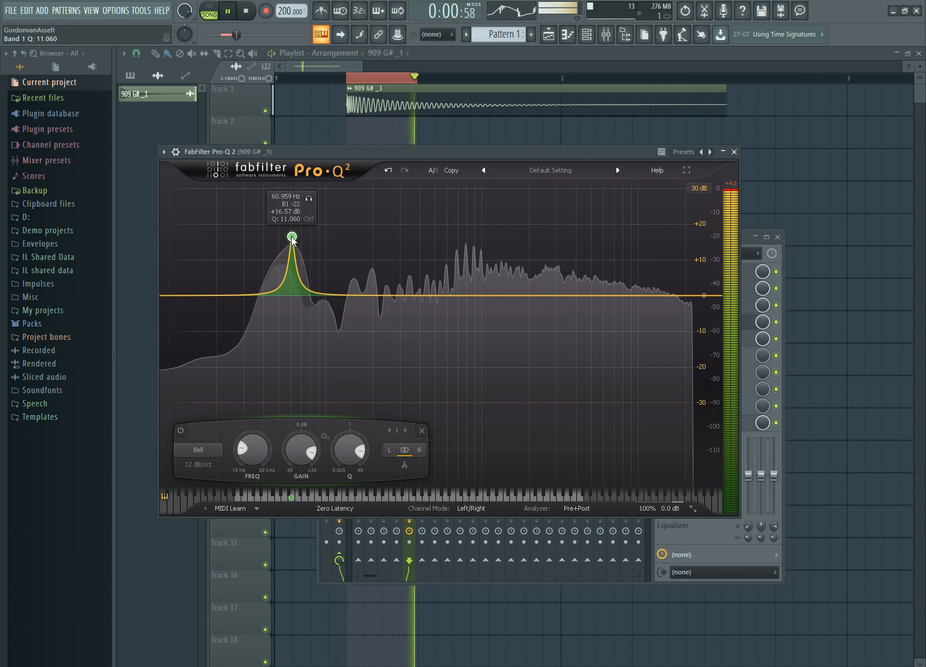
# Disable the 61 Hz bell and add a wider bell at 49 Hz with +6 dB gain and a Q of about 3.4
pyautogui.rightClick(292, 237)
pyautogui.click(322, 245)
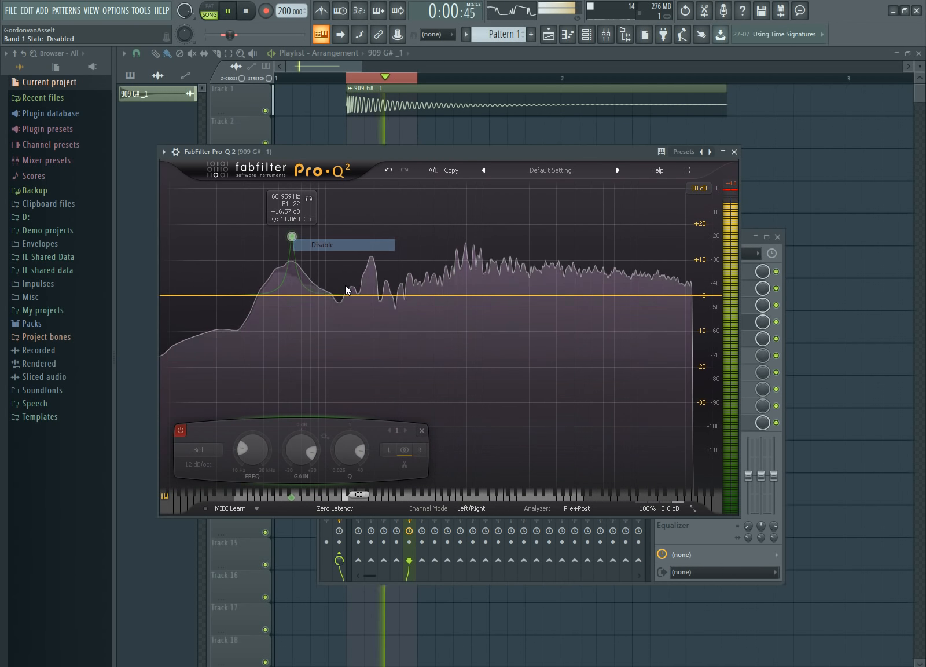
pyautogui.moveTo(345, 296); pyautogui.dragTo(278, 268)
pyautogui.scroll(5, 339, 260)
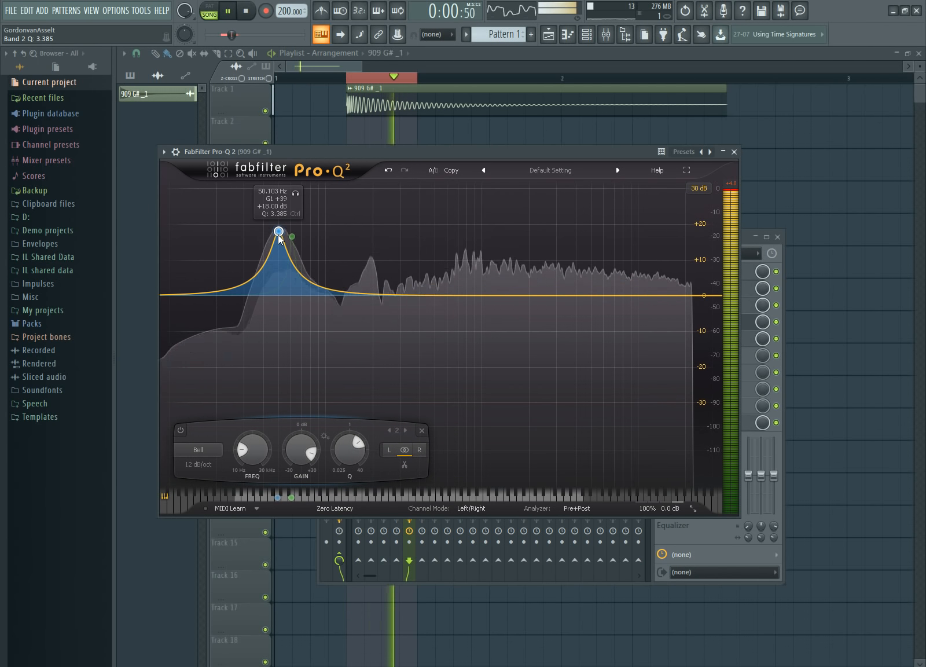
pyautogui.click(278, 498)
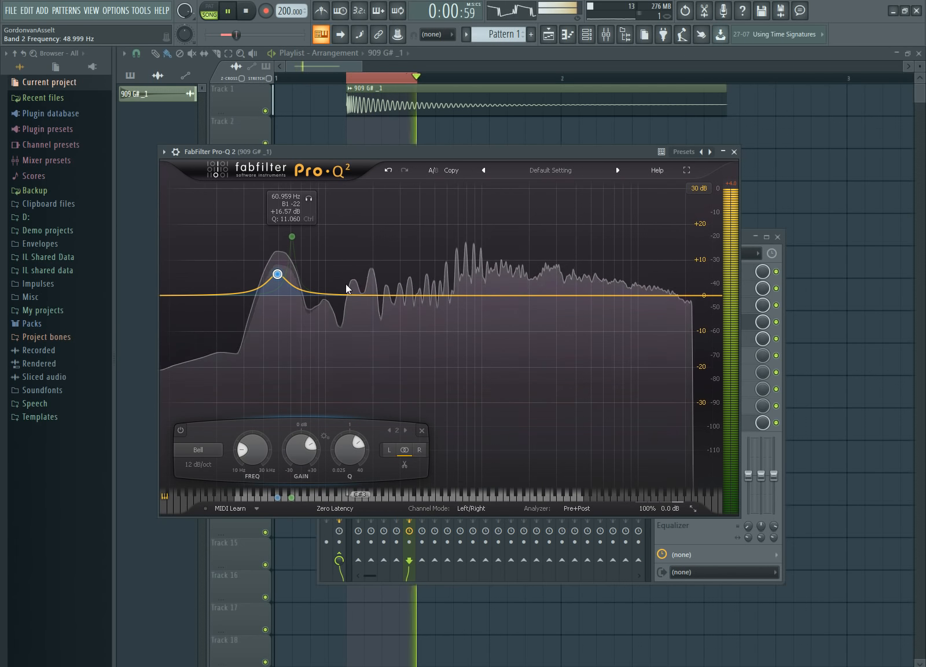
# Add a band at the low end, change its shape to Low Cut at 96 dB/oct and place it at about 30 Hz
pyautogui.doubleClick(217, 302)
pyautogui.rightClick(217, 301)
pyautogui.moveTo(269, 328)
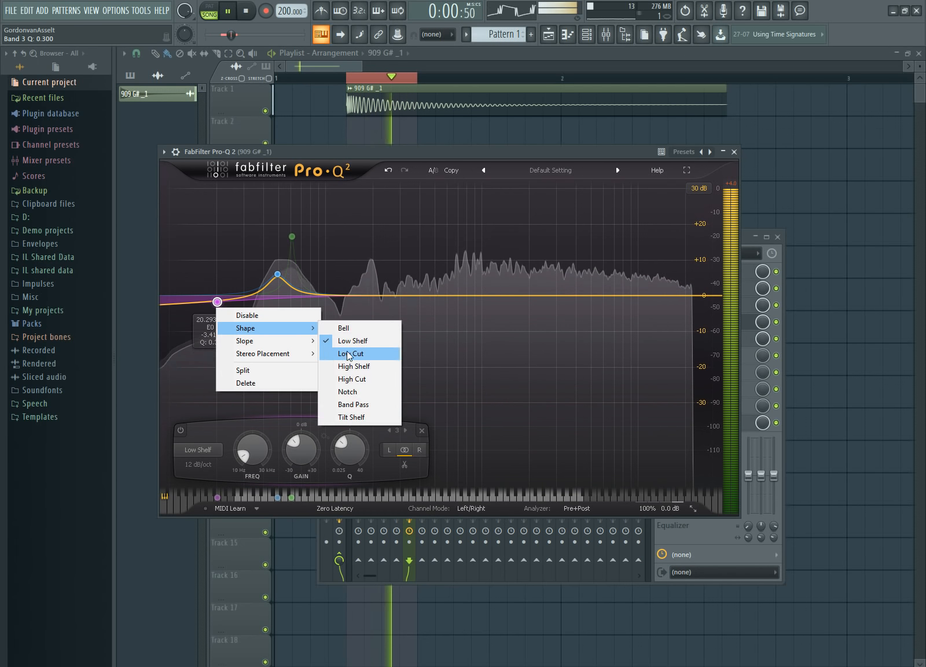
pyautogui.click(349, 353)
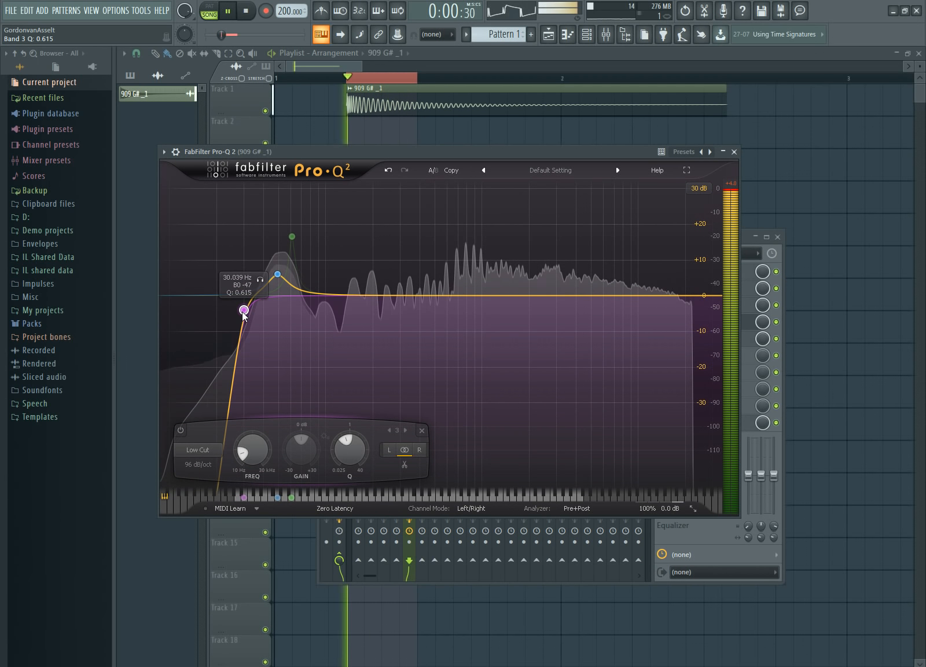
# Disable the 49 Hz bell band
pyautogui.rightClick(243, 310)
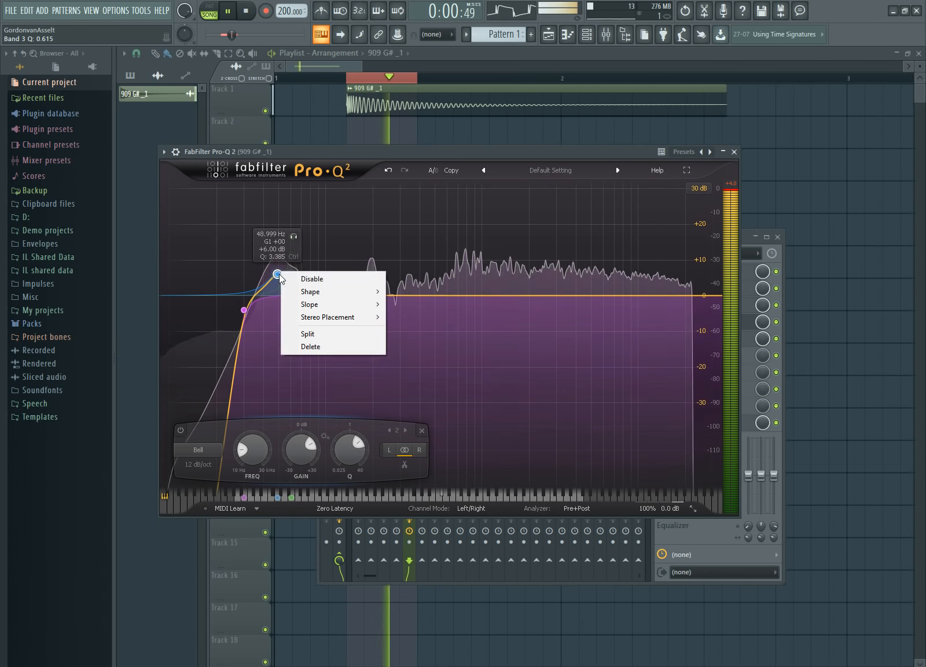
pyautogui.rightClick(278, 272)
pyautogui.click(297, 280)
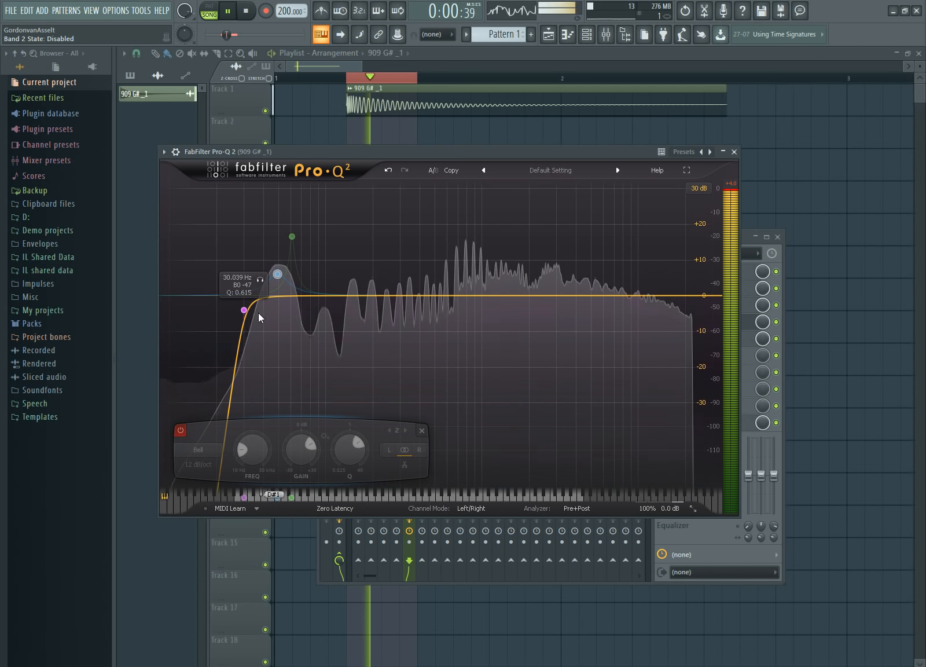
# Try Natural Phase and Linear Phase as the equalizer's processing mode while the kick plays
pyautogui.click(334, 509)
pyautogui.click(335, 534)
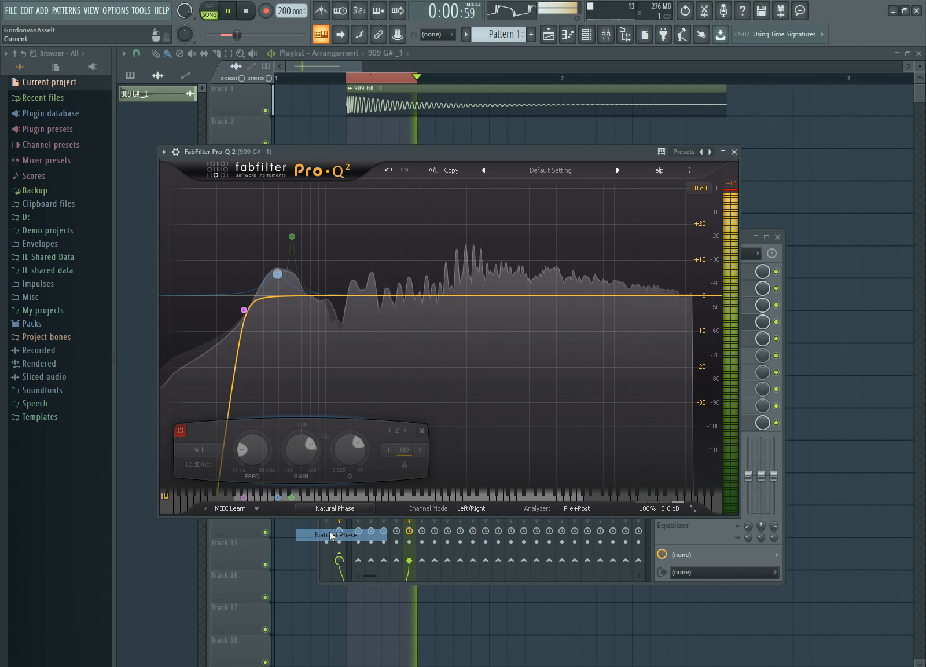
pyautogui.click(335, 508)
pyautogui.click(331, 548)
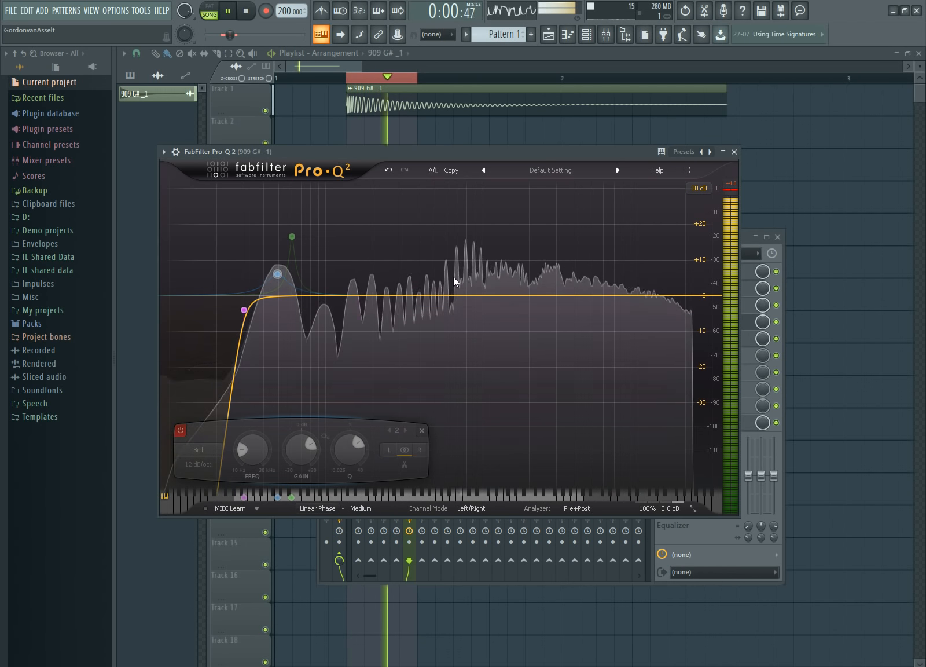
# Add a narrow bell at about 784 Hz with +13.3 dB gain and a Q of about 4.66, restarting playback
pyautogui.moveTo(431, 295); pyautogui.dragTo(423, 232)
pyautogui.scroll(8, 420, 229)
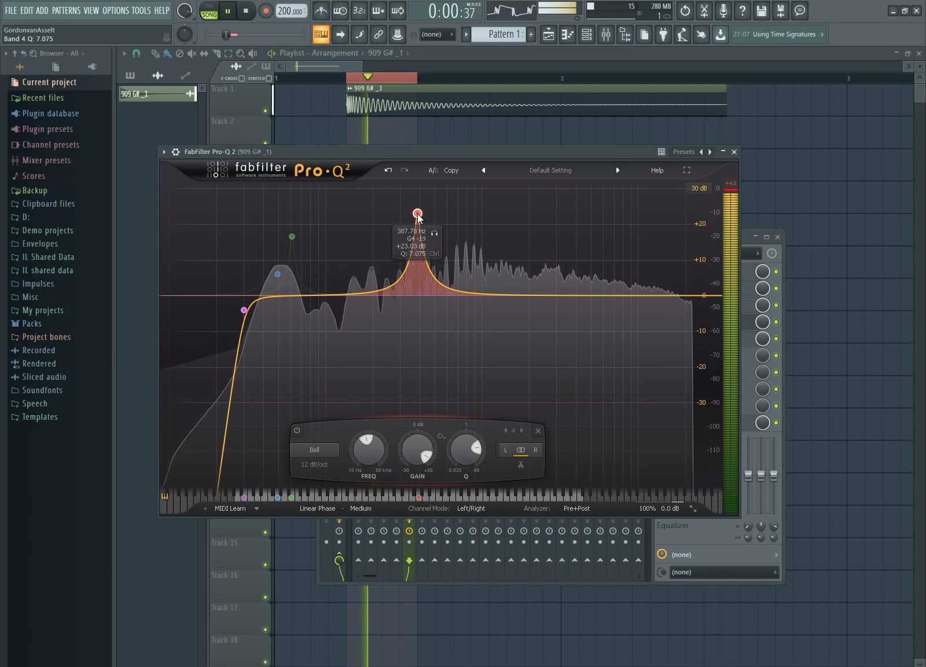
pyautogui.rightClick(421, 231)
pyautogui.press('Escape')
pyautogui.moveTo(421, 231); pyautogui.dragTo(466, 248)
pyautogui.press('space')
pyautogui.press('space')
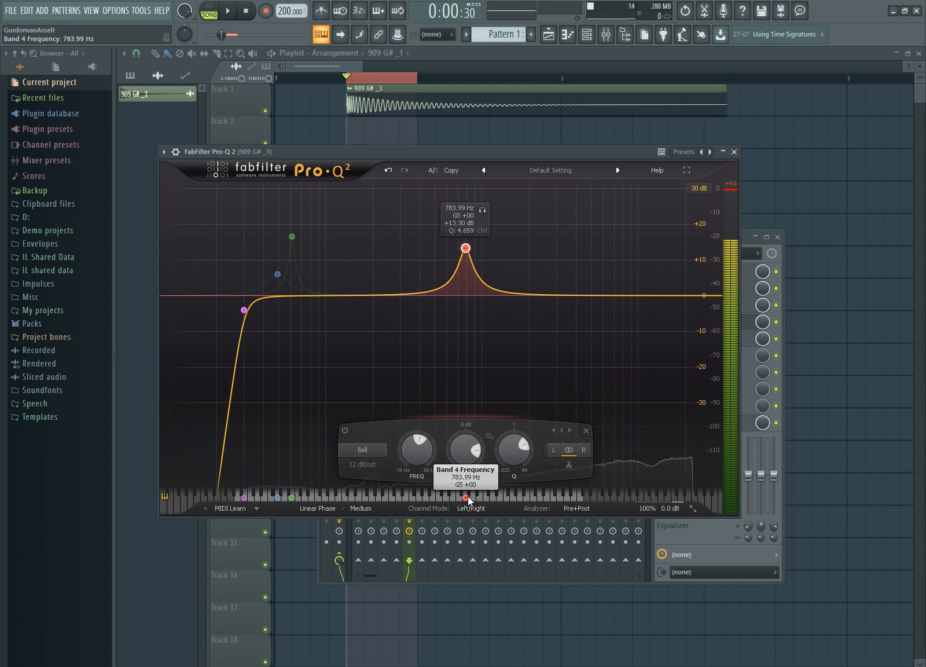
# Switch the processing mode to Natural Phase and lower the 784 Hz bell's gain to +8.9 dB
pyautogui.click(323, 507)
pyautogui.click(332, 539)
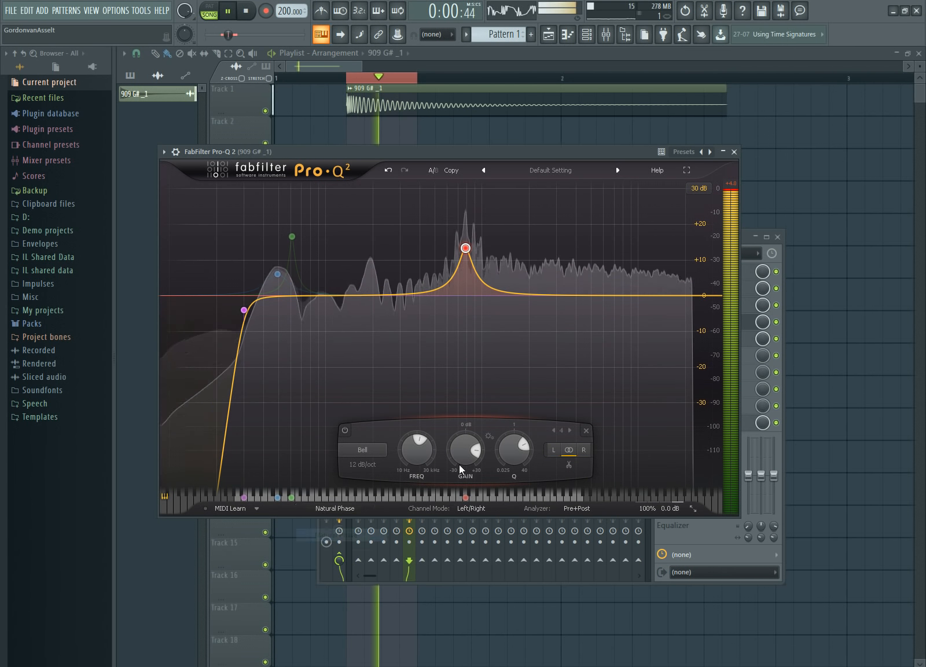
pyautogui.moveTo(461, 479); pyautogui.dragTo(462, 494)
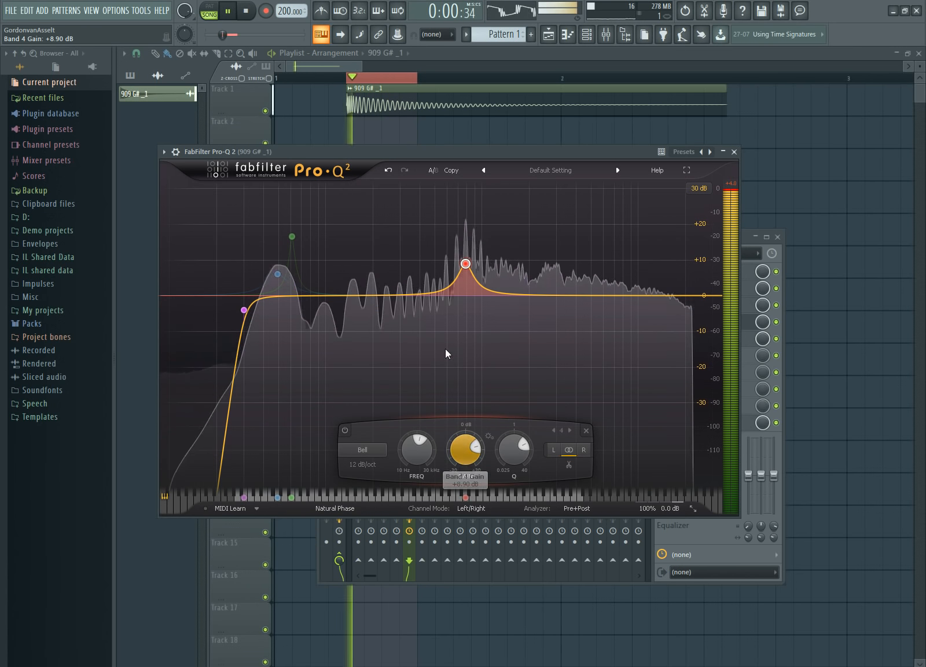
# Bypass the low cut for comparison, move it to about 21 Hz and re-enable it with a gentler slope
pyautogui.rightClick(243, 309)
pyautogui.click(269, 313)
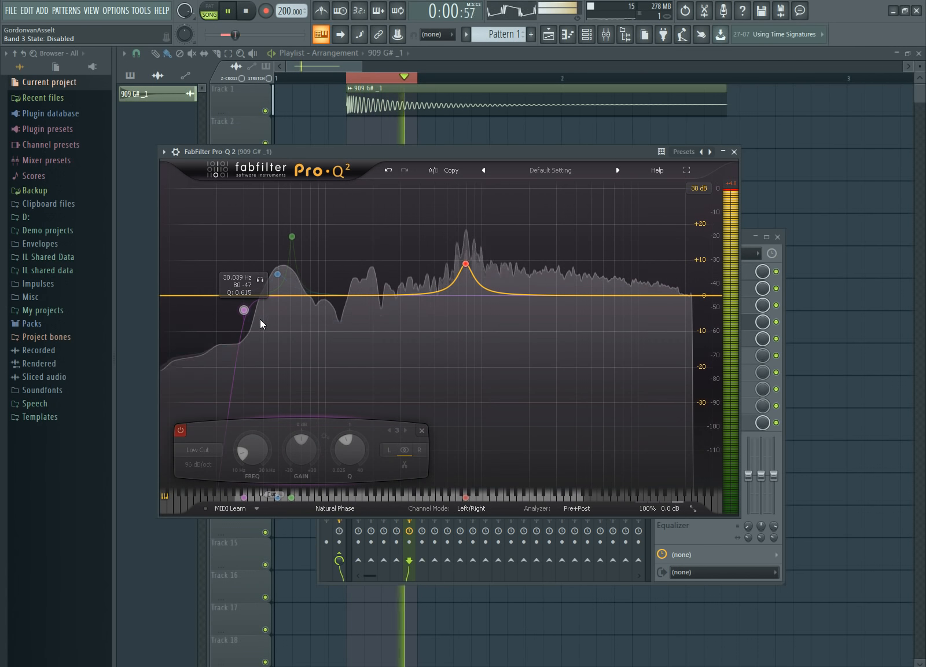
pyautogui.moveTo(246, 311); pyautogui.dragTo(220, 302)
pyautogui.rightClick(213, 308)
pyautogui.click(222, 315)
pyautogui.scroll(-2, 208, 311)
# Add a narrow +4.4 dB bell at the disabled 49 Hz band and a wider bell at about 579 Hz with +8.3 dB gain
pyautogui.moveTo(372, 297); pyautogui.dragTo(276, 264)
pyautogui.scroll(3, 376, 247)
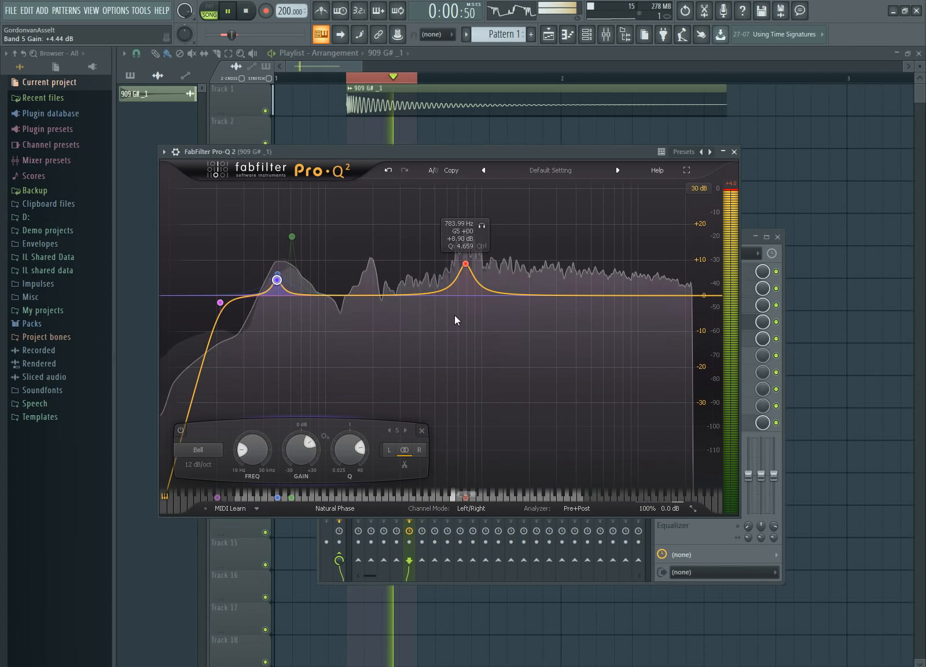
pyautogui.moveTo(523, 304); pyautogui.dragTo(445, 269)
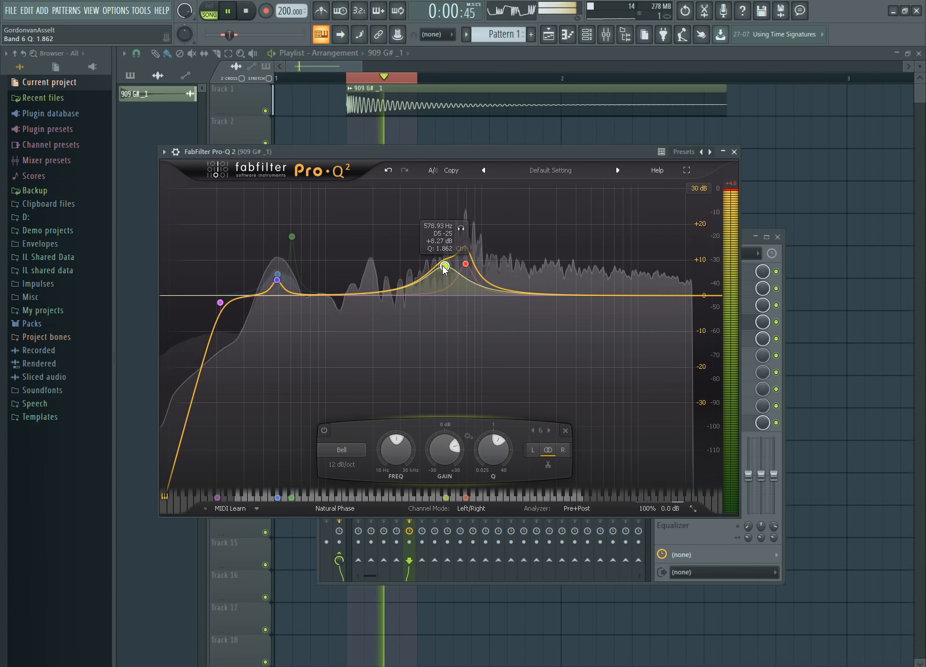
# Try different slopes and frequencies for the low cut, moving it to about 14 Hz at 96 dB/oct
pyautogui.keyDown('alt'); pyautogui.keyDown('shift'); pyautogui.click(218, 305); pyautogui.keyUp('shift'); pyautogui.keyUp('alt')
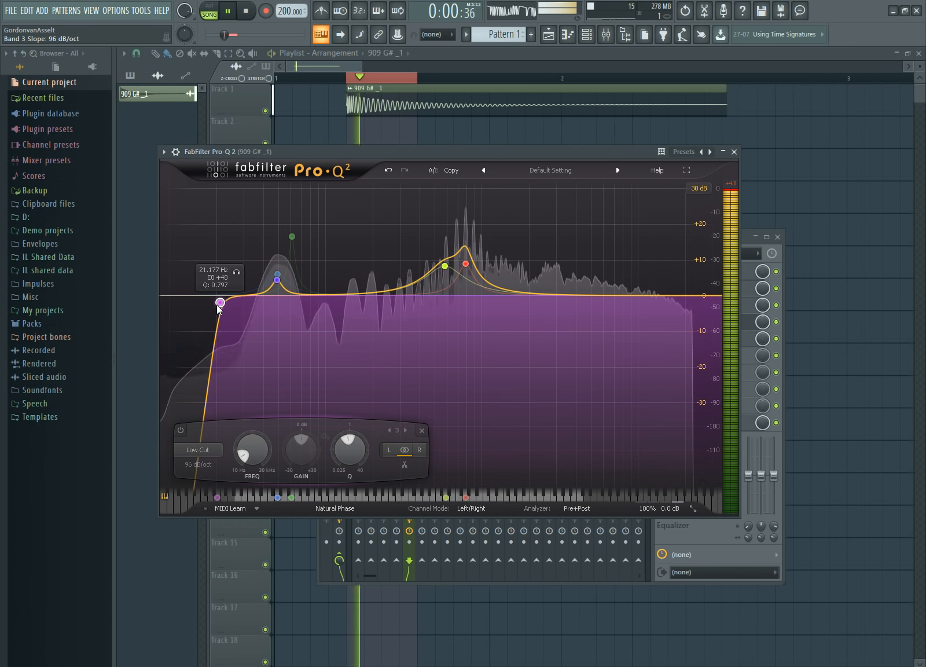
pyautogui.moveTo(222, 306); pyautogui.dragTo(244, 299)
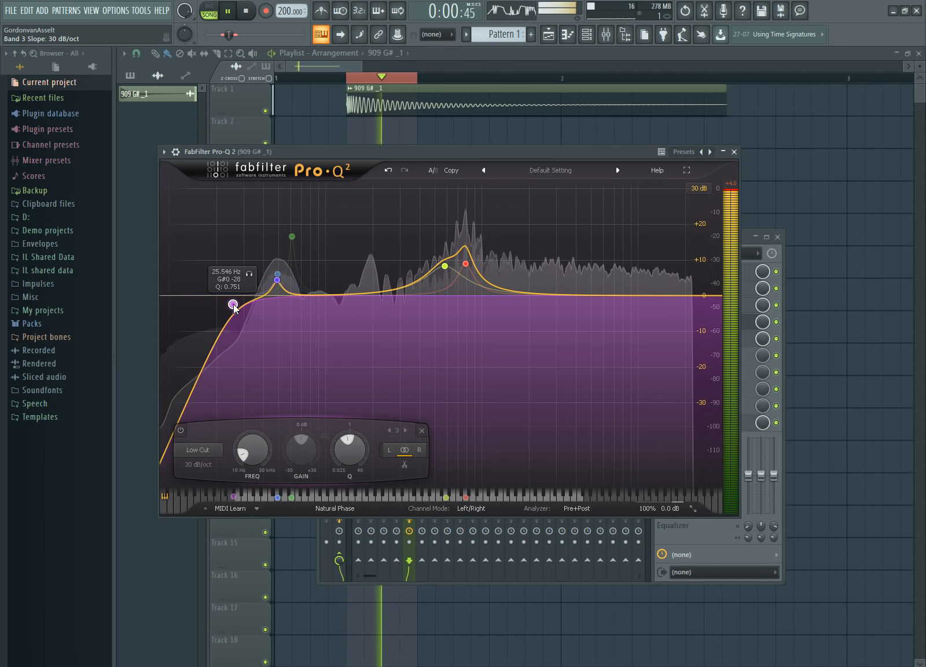
pyautogui.scroll(-4, 233, 304)
pyautogui.scroll(2, 233, 297)
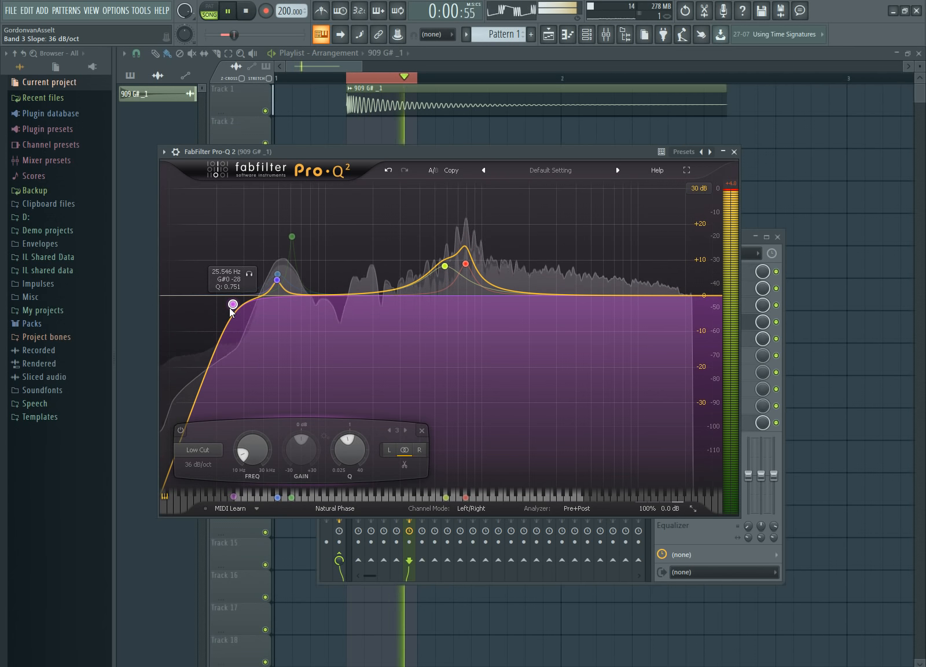
pyautogui.moveTo(231, 309); pyautogui.dragTo(193, 312)
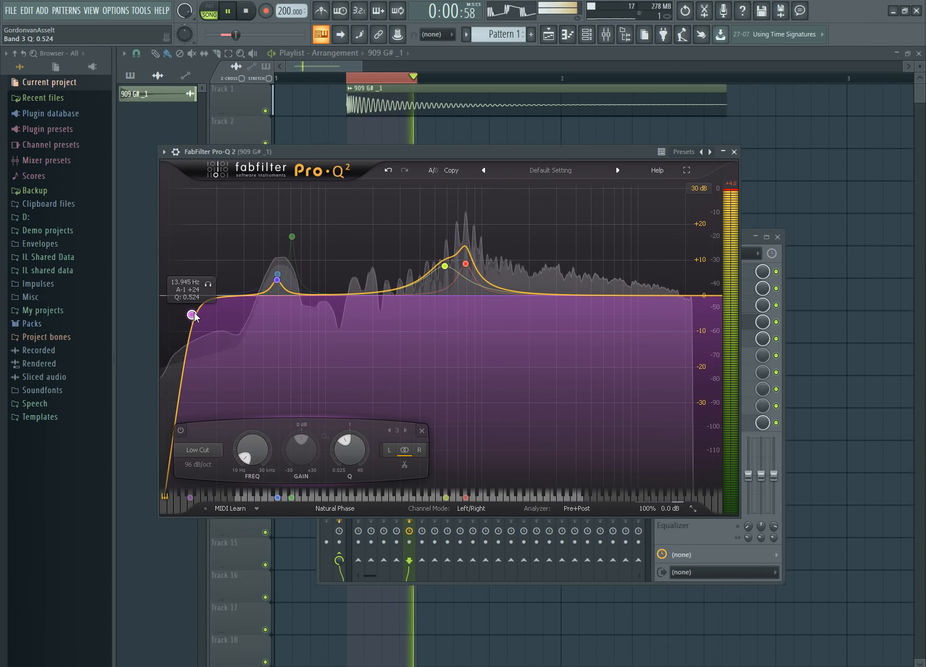
# Disable the low cut and add a narrow bell at about 141 Hz that cuts 30 dB with a Q of about 13.5
pyautogui.rightClick(193, 315)
pyautogui.click(209, 323)
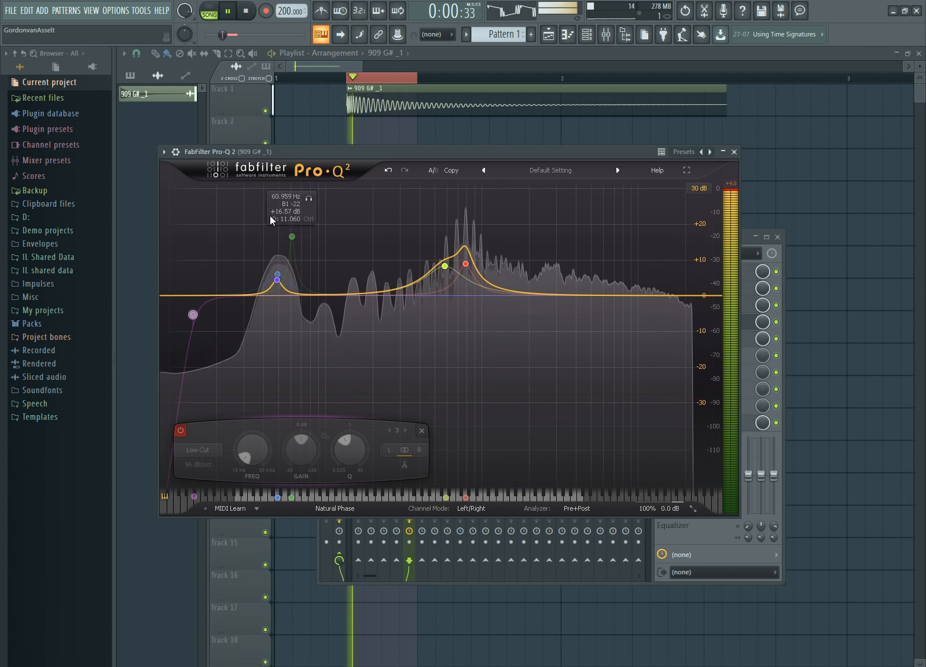
pyautogui.moveTo(312, 297); pyautogui.dragTo(348, 403)
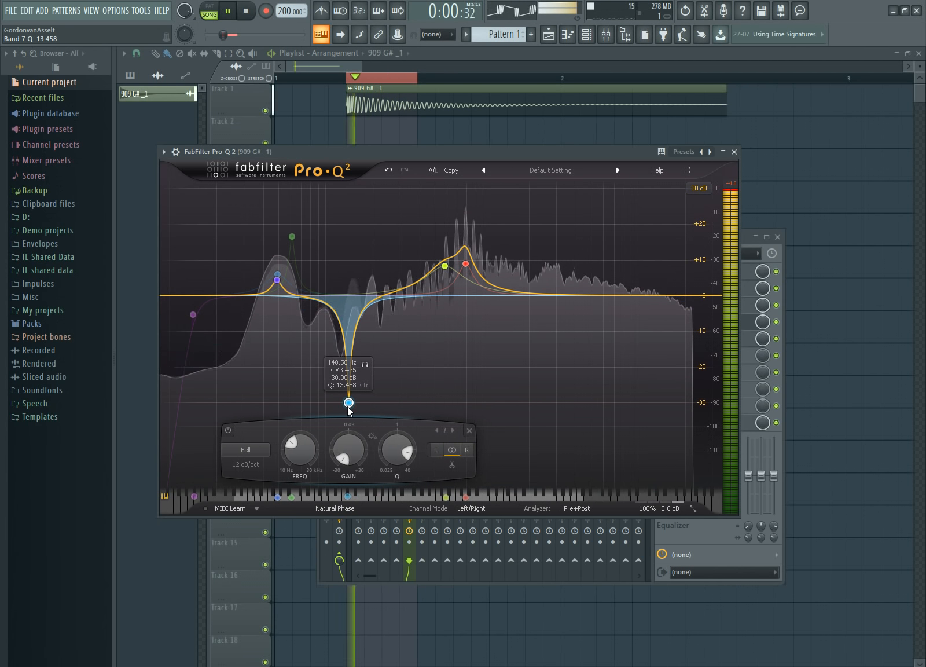
pyautogui.moveTo(375, 303); pyautogui.dragTo(270, 258)
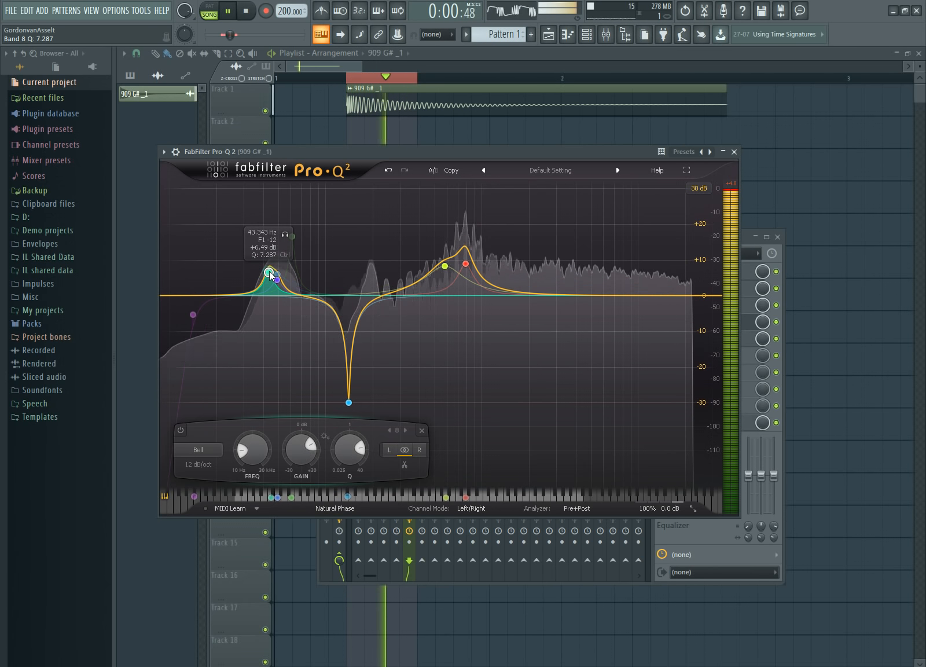
pyautogui.rightClick(270, 274)
pyautogui.click(295, 348)
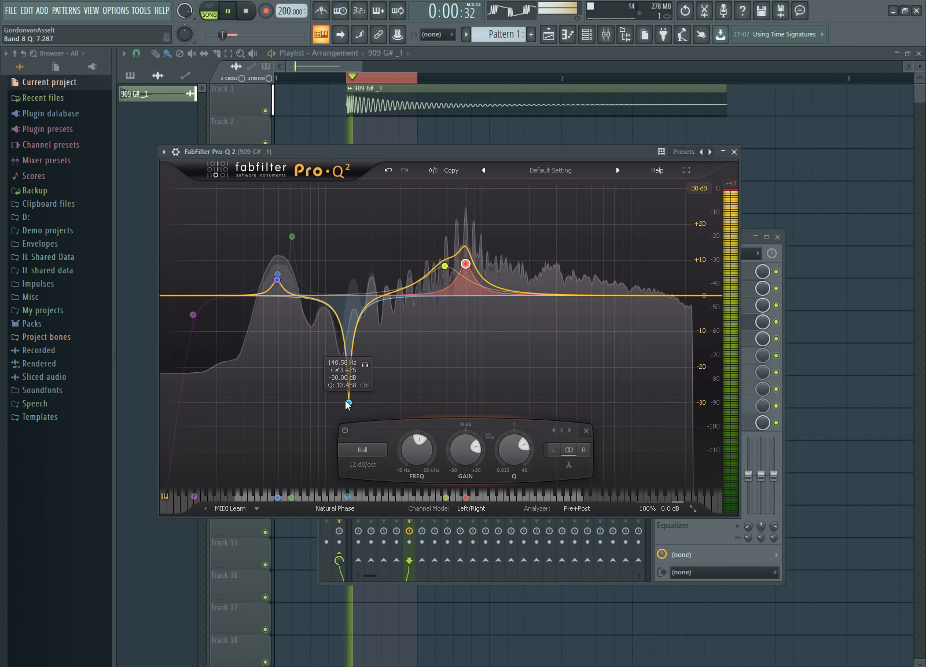
# Compare the kick with the 141 Hz cut disabled and enabled, and reduce the cut to about -18 dB
pyautogui.rightClick(348, 403)
pyautogui.click(354, 408)
pyautogui.rightClick(348, 403)
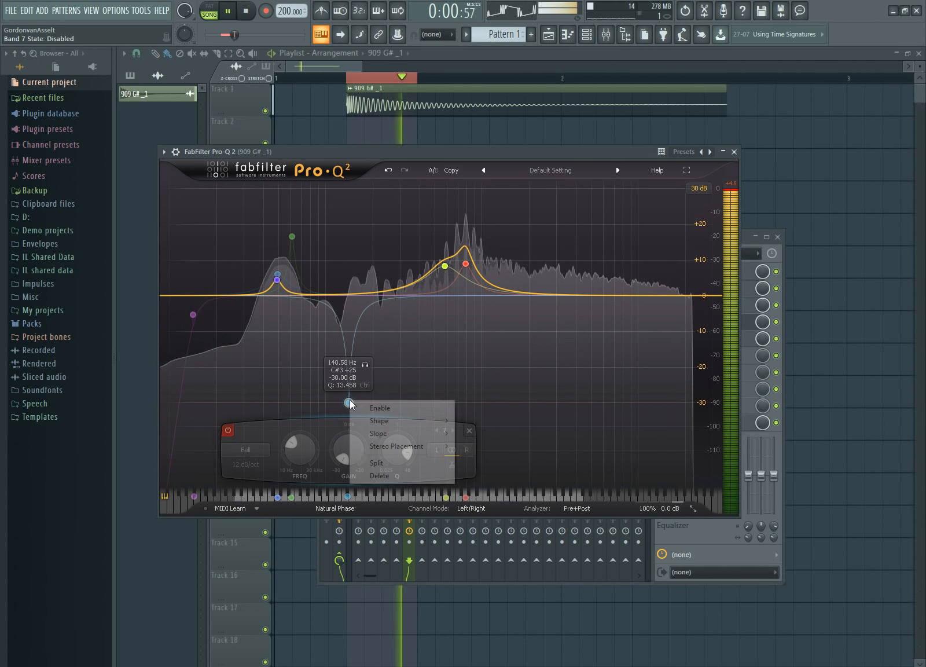
pyautogui.click(355, 408)
pyautogui.moveTo(348, 449); pyautogui.dragTo(348, 427)
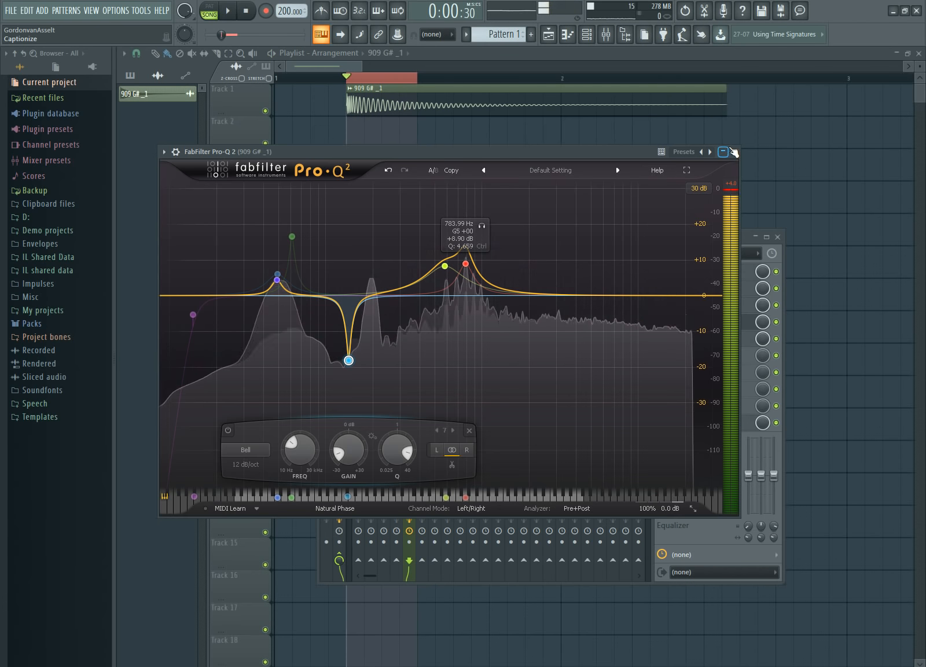
# Close the second Pro-Q 2, restart playback and listen to the kick with Ohmicide bypassed
pyautogui.click(734, 151)
pyautogui.press('space')
pyautogui.press('space')
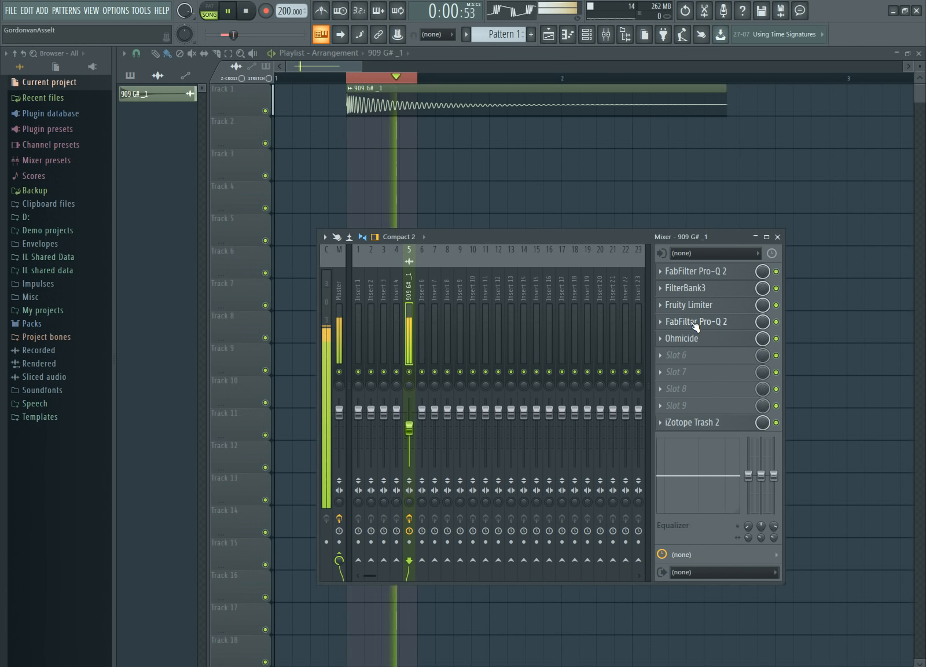
pyautogui.click(695, 338)
pyautogui.click(782, 349)
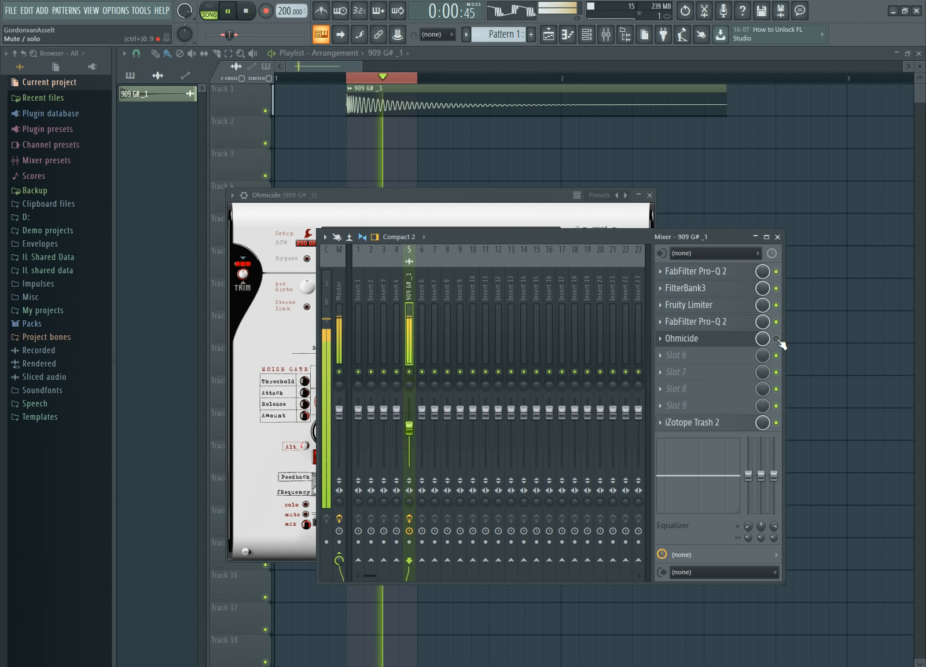
# Compare the kick with the second Pro-Q 2 moved up and down in the mixer track's effect chain
pyautogui.moveTo(719, 322)
pyautogui.mouseDown()
pyautogui.moveTo(721, 293)
pyautogui.moveTo(721, 309)
pyautogui.mouseUp()
pyautogui.scroll(-1, 721, 309)
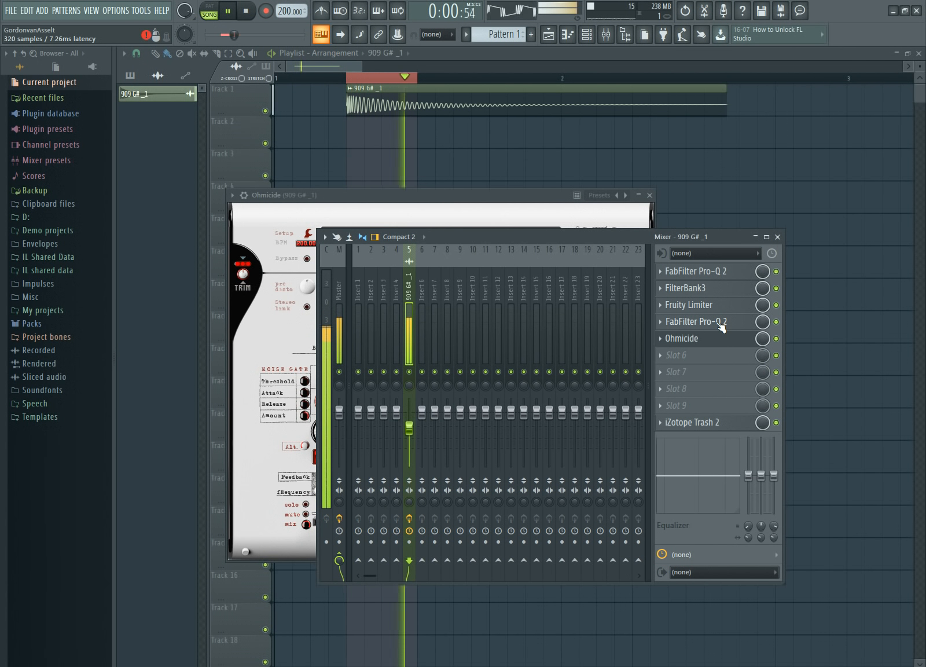
pyautogui.scroll(-1, 730, 277)
pyautogui.scroll(1, 730, 294)
pyautogui.scroll(-1, 726, 326)
pyautogui.scroll(1, 726, 342)
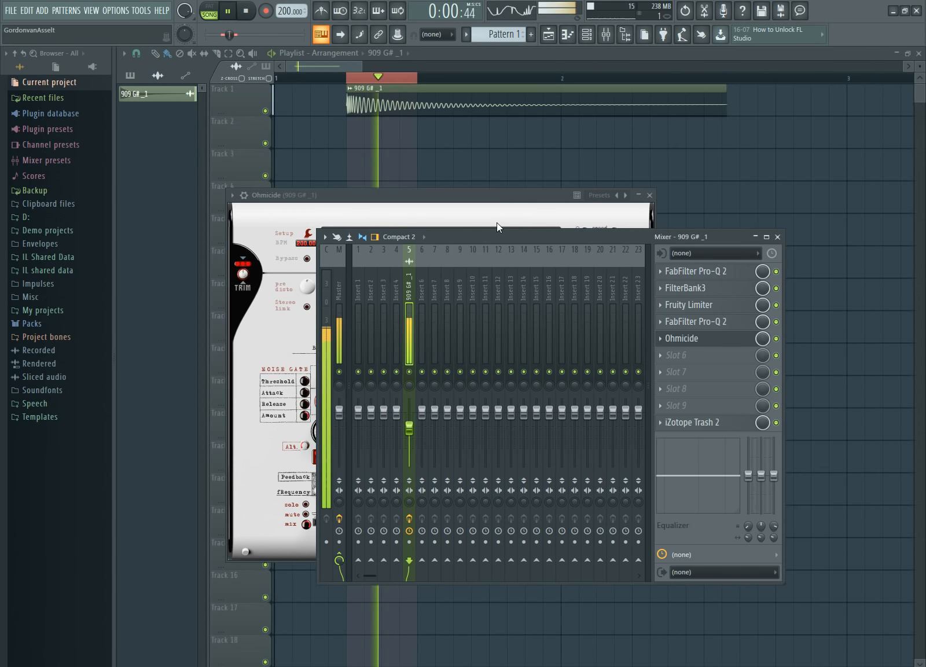
# Open the second Pro-Q 2 and add a shallow bell cut just below the 141 Hz cut
pyautogui.click(697, 325)
pyautogui.moveTo(320, 297)
pyautogui.mouseDown()
pyautogui.moveTo(317, 354)
pyautogui.moveTo(318, 305)
pyautogui.mouseUp()
# Re-enable the low cut to try it at about 16.5 Hz and delete the band
pyautogui.rightClick(193, 314)
pyautogui.click(200, 319)
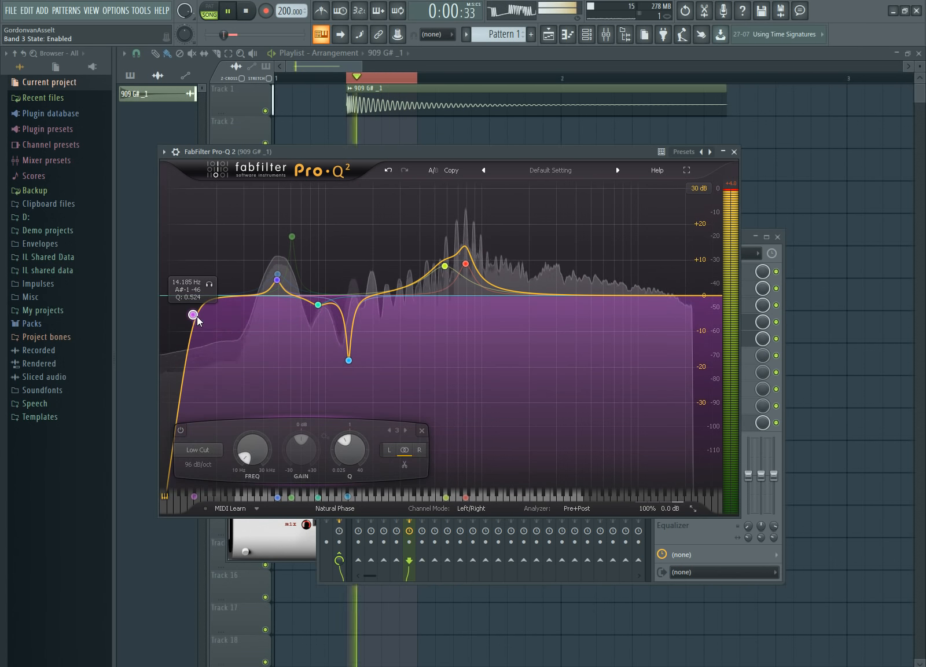
pyautogui.moveTo(197, 317)
pyautogui.mouseDown()
pyautogui.moveTo(239, 305)
pyautogui.moveTo(203, 304)
pyautogui.mouseUp()
pyautogui.rightClick(203, 305)
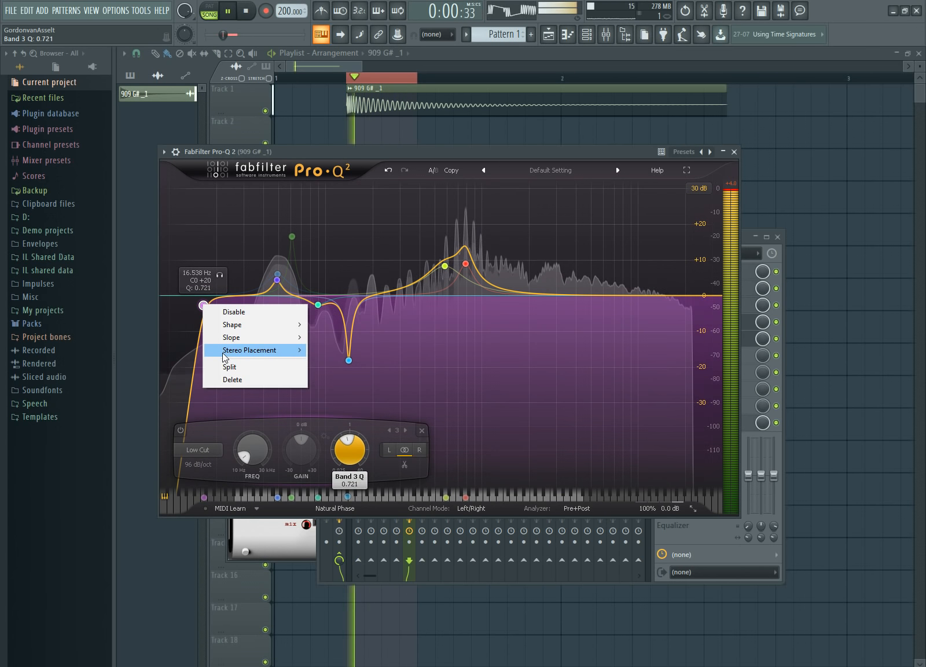
pyautogui.click(232, 379)
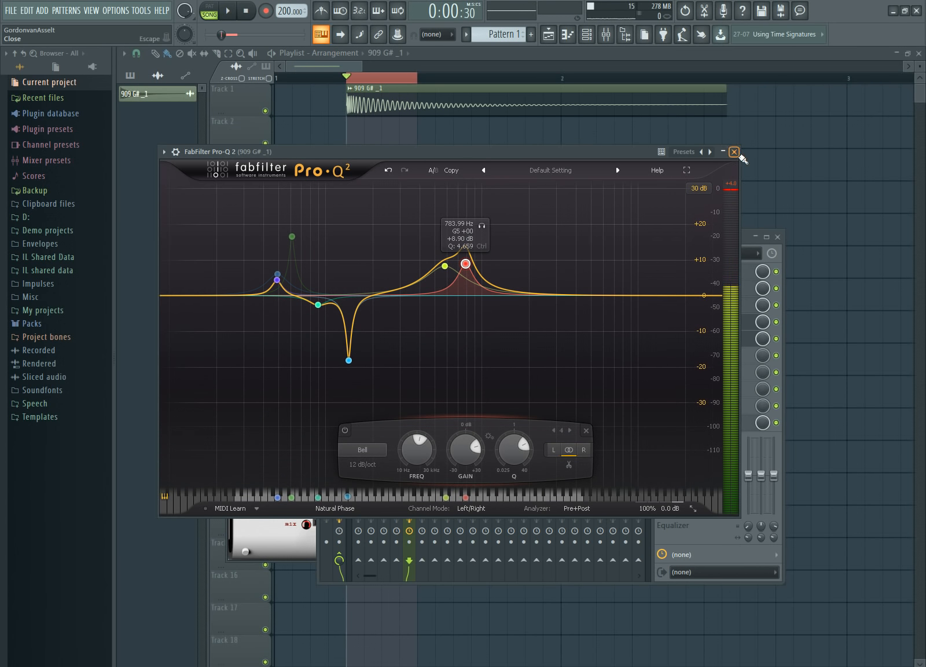
# Switch to the first Pro-Q 2 in the chain and lower its 784 Hz bell's gain to about +23.1 dB, starting playback
pyautogui.click(735, 153)
pyautogui.click(721, 274)
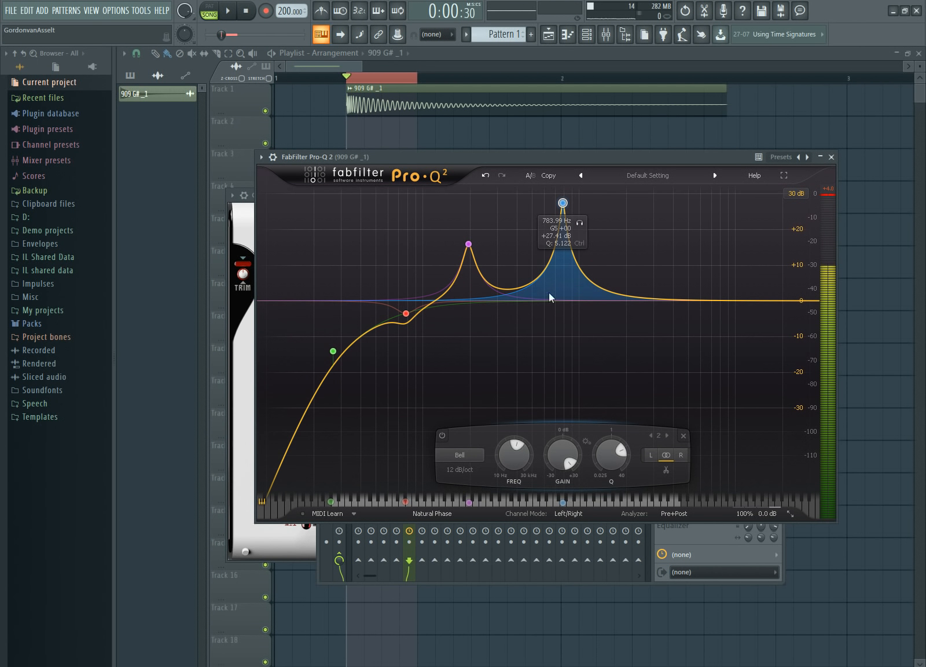
pyautogui.scroll(-3, 562, 451)
pyautogui.press('space')
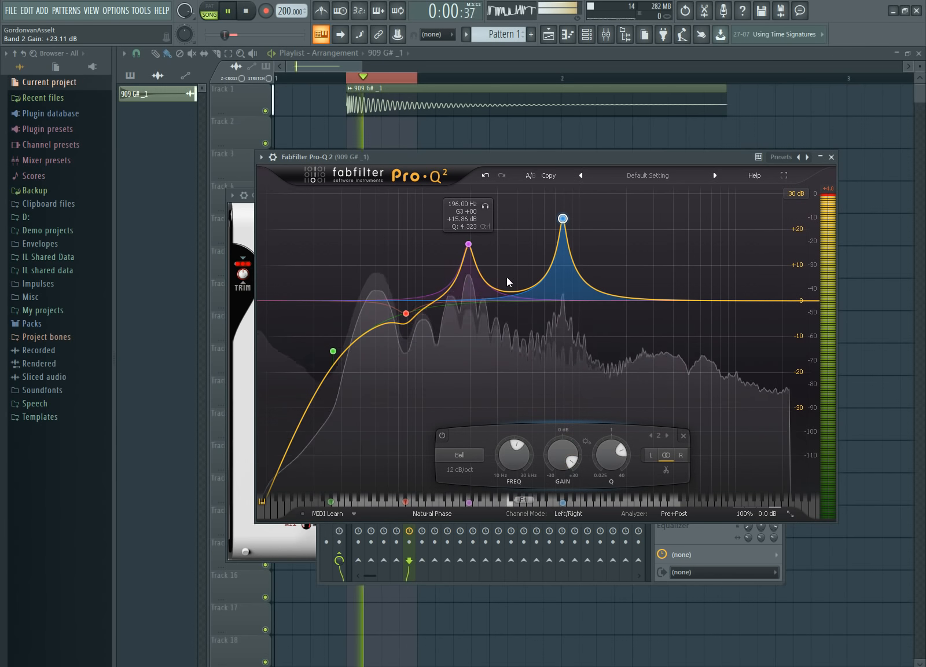
# Lower the 196 Hz bell's gain to about +12 dB and add a bell boost of about +11 dB over an octave above the 784 Hz bell
pyautogui.click(468, 244)
pyautogui.scroll(-3, 466, 464)
pyautogui.scroll(1, 466, 470)
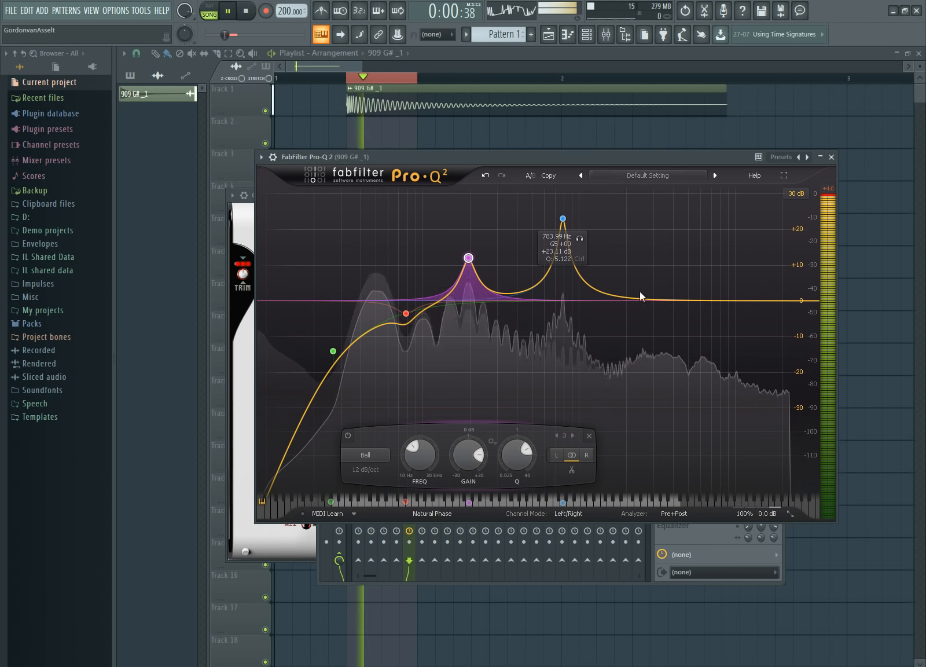
pyautogui.moveTo(620, 293); pyautogui.dragTo(621, 259)
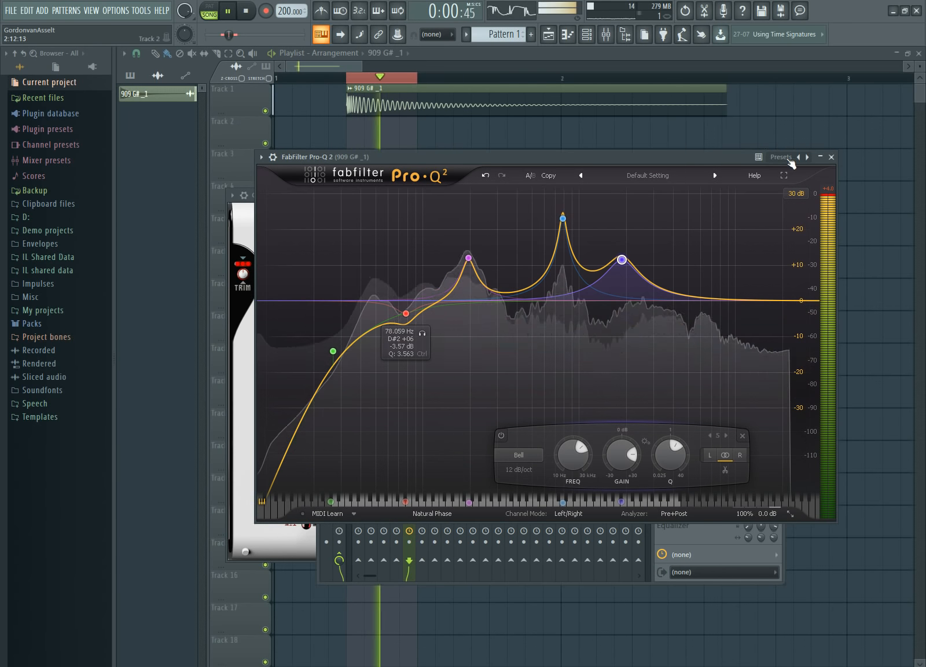
pyautogui.click(831, 157)
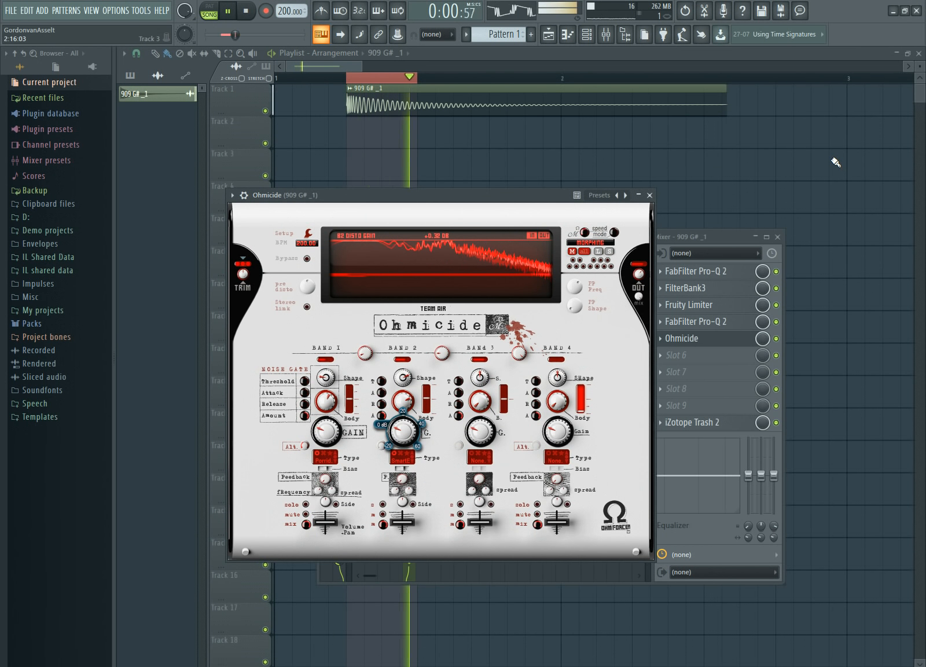
pyautogui.press('space')
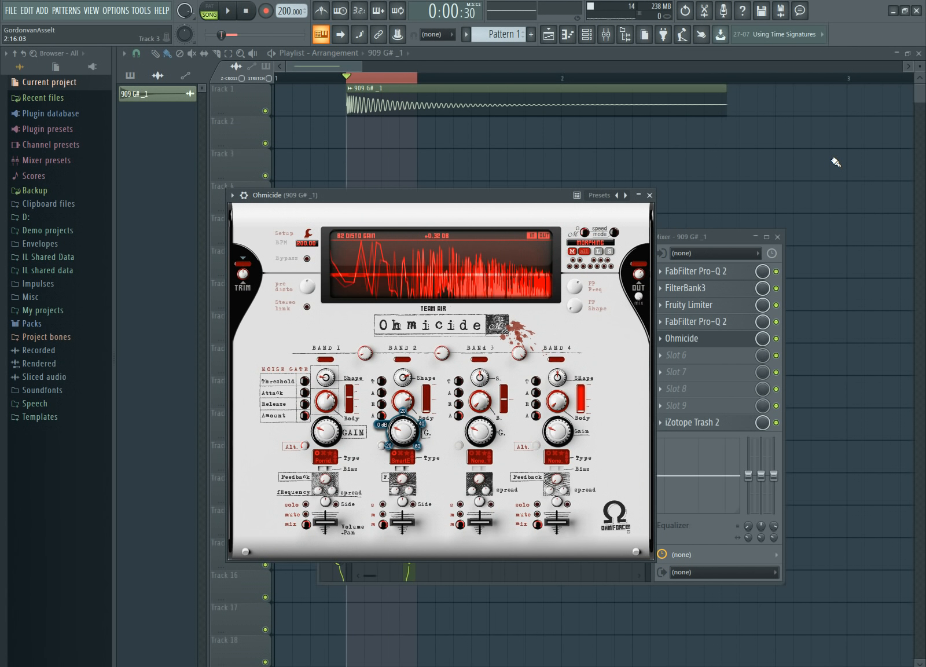
pyautogui.click(650, 195)
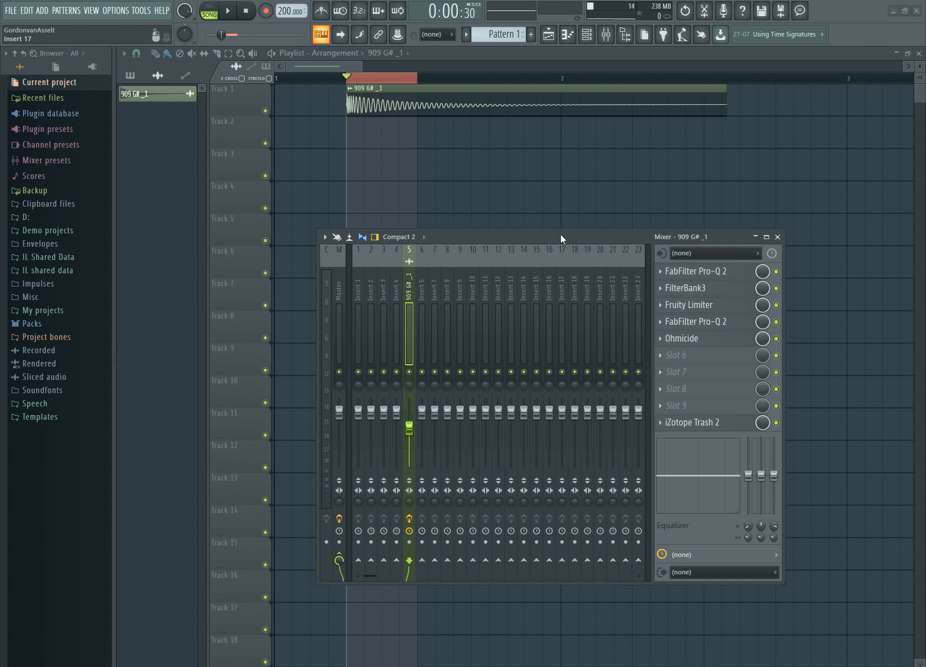
# Compare the Master track with the 909 G# _1 track in the mixer and play back the processed kick
pyautogui.moveTo(557, 231); pyautogui.dragTo(531, 201)
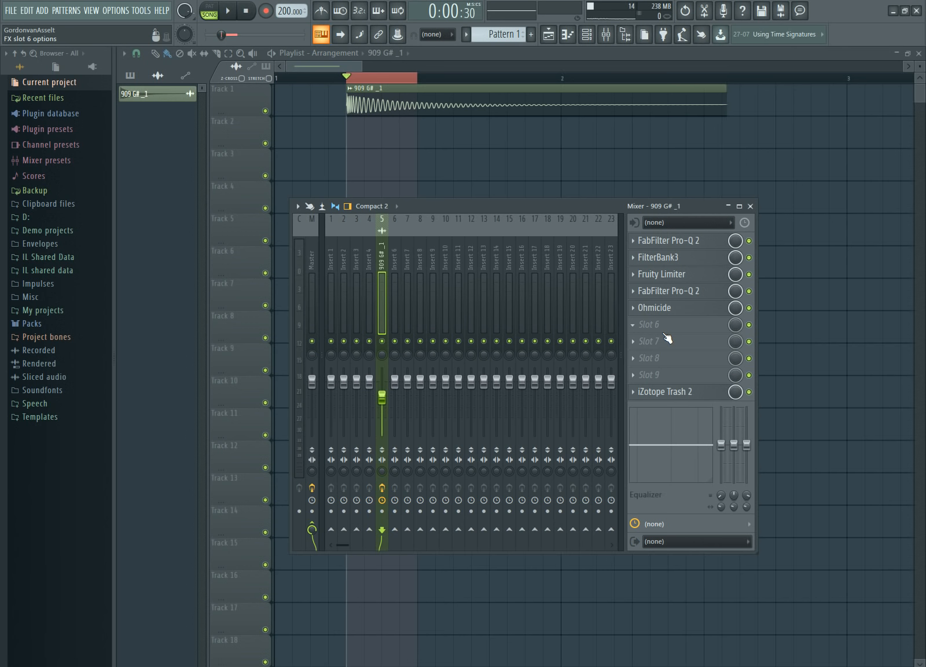
pyautogui.click(315, 308)
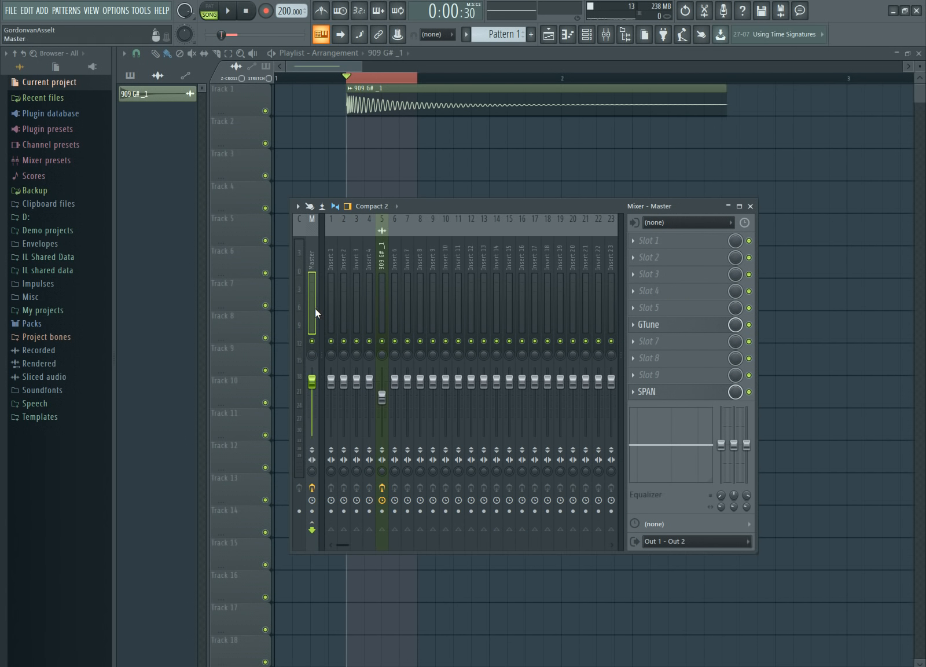
pyautogui.click(377, 311)
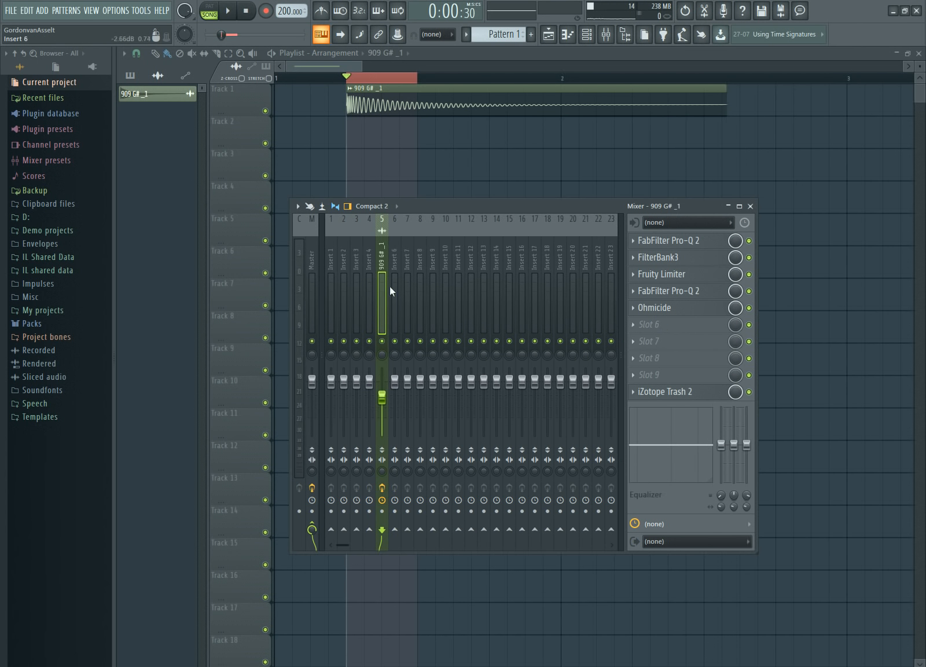
pyautogui.click(315, 277)
pyautogui.click(381, 279)
pyautogui.click(311, 263)
pyautogui.click(383, 266)
pyautogui.press('space')
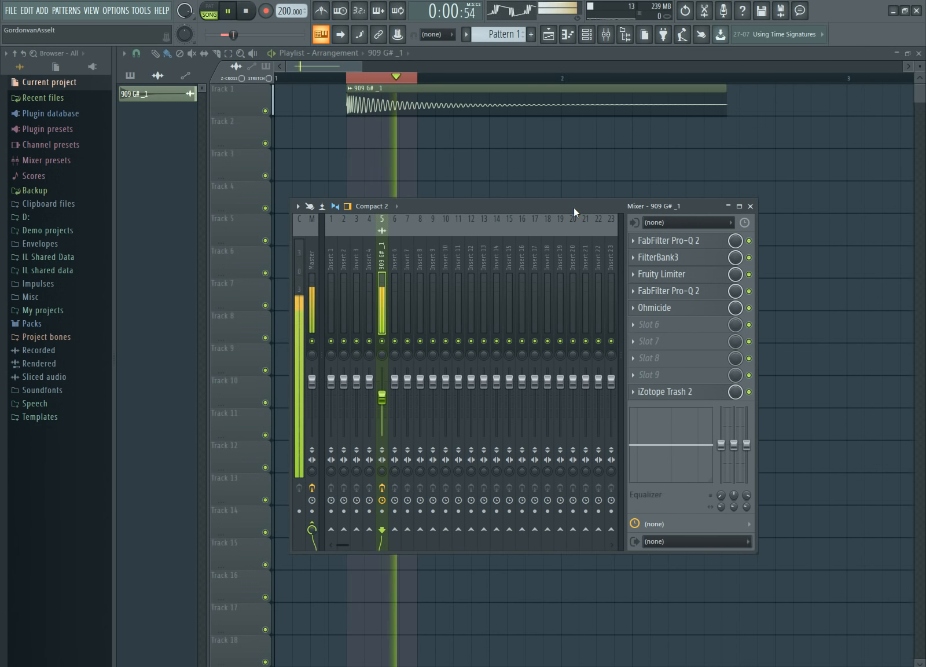
pyautogui.press('space')
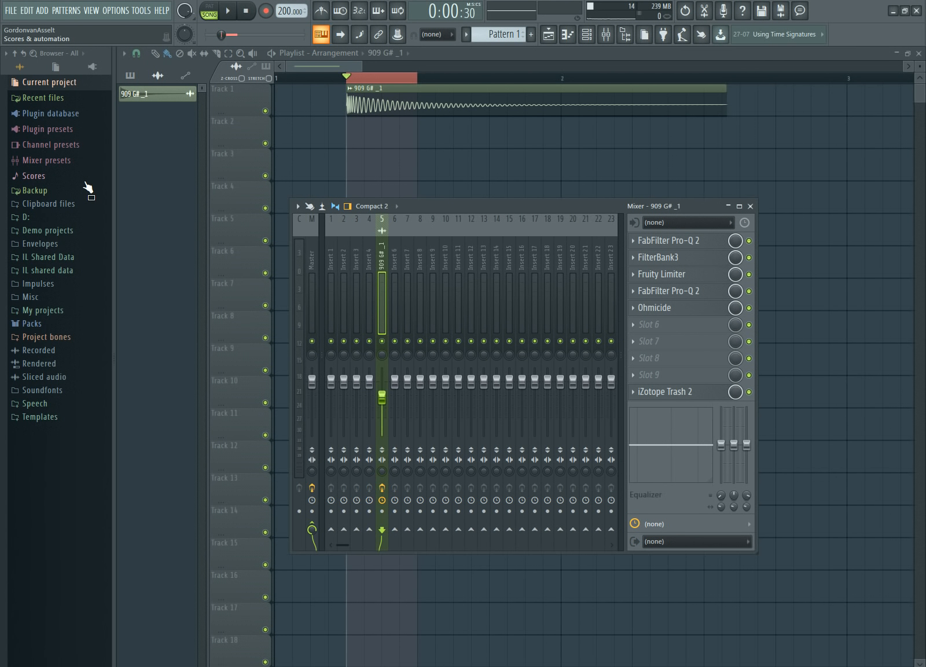
# Place a unique copy of the 909 G# _1 clip on playlist Track 3 and route its channel to mixer track 6
pyautogui.press('F9')
pyautogui.click(437, 172)
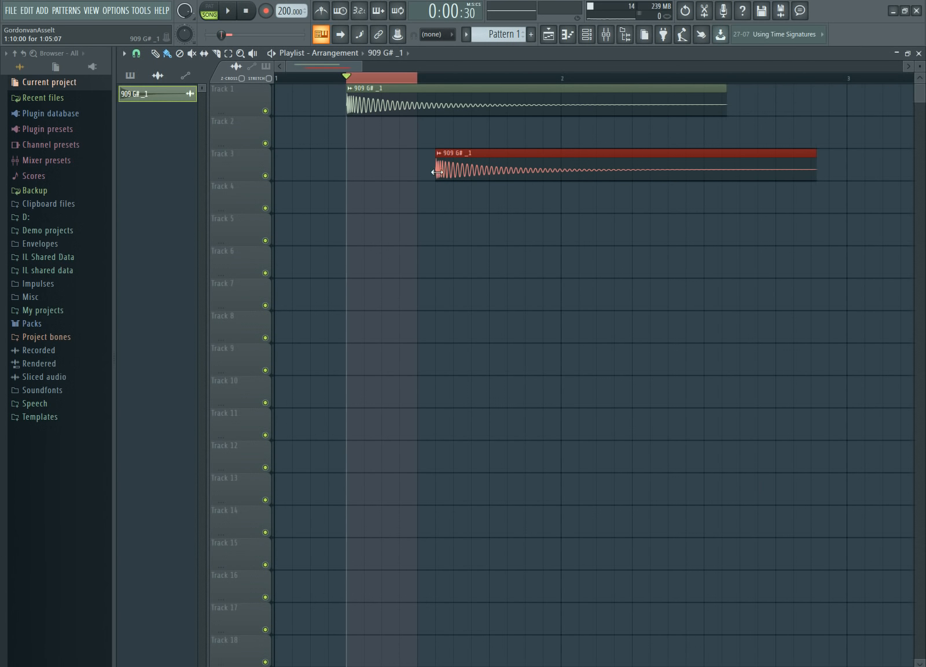
pyautogui.click(438, 153)
pyautogui.click(458, 241)
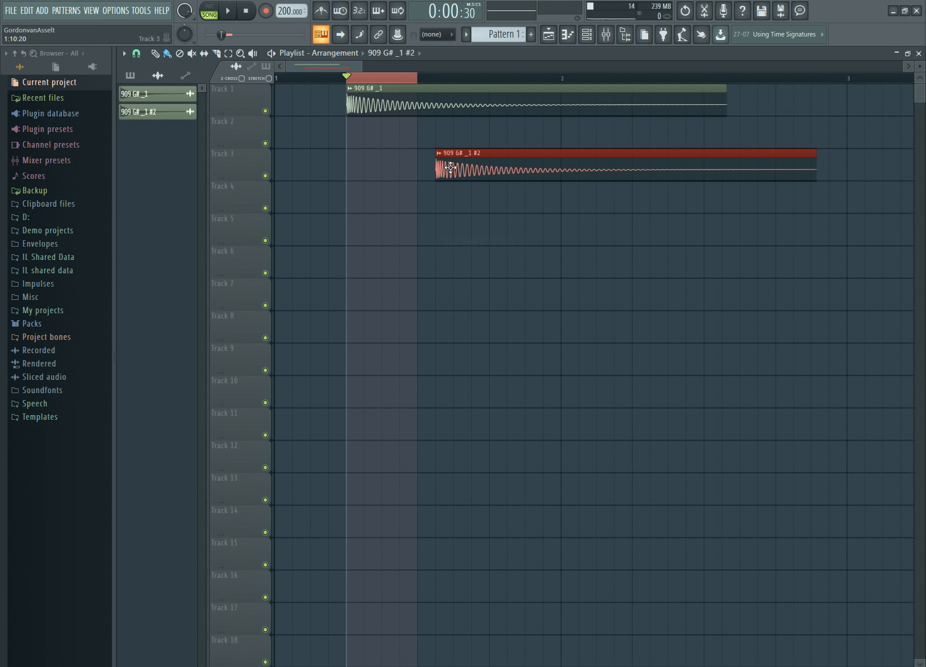
pyautogui.doubleClick(447, 165)
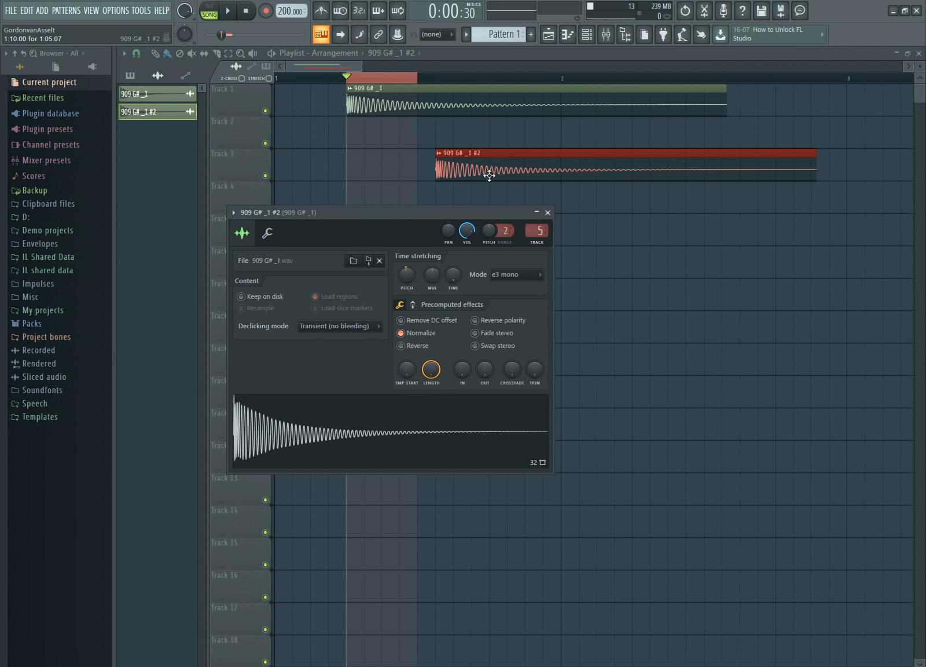
pyautogui.click(537, 243)
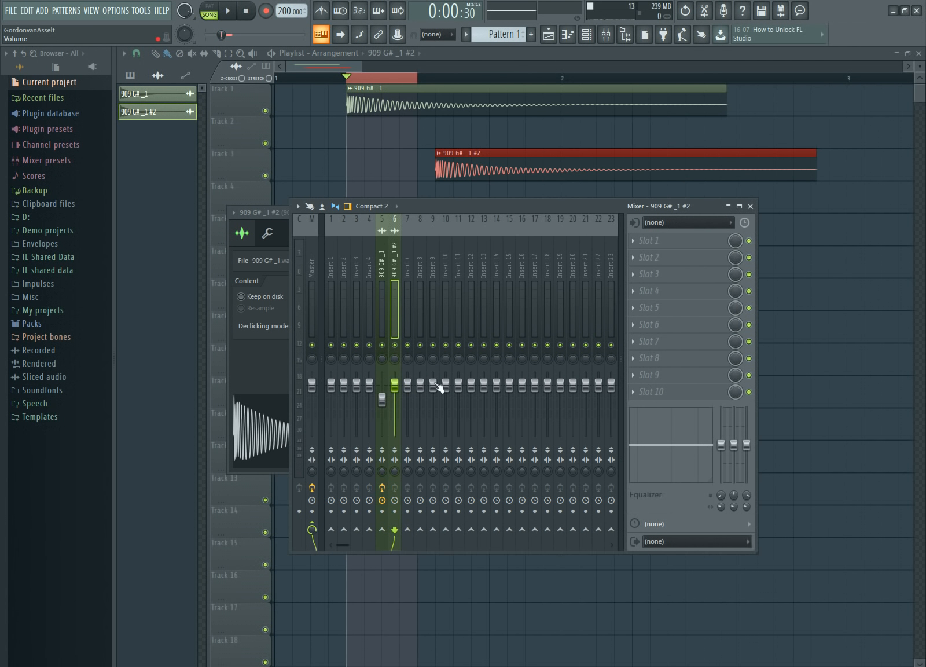
# Align the start of the Track 3 copy with the original kick and trim its end to a length of 0:01:07
pyautogui.moveTo(486, 180); pyautogui.dragTo(400, 166)
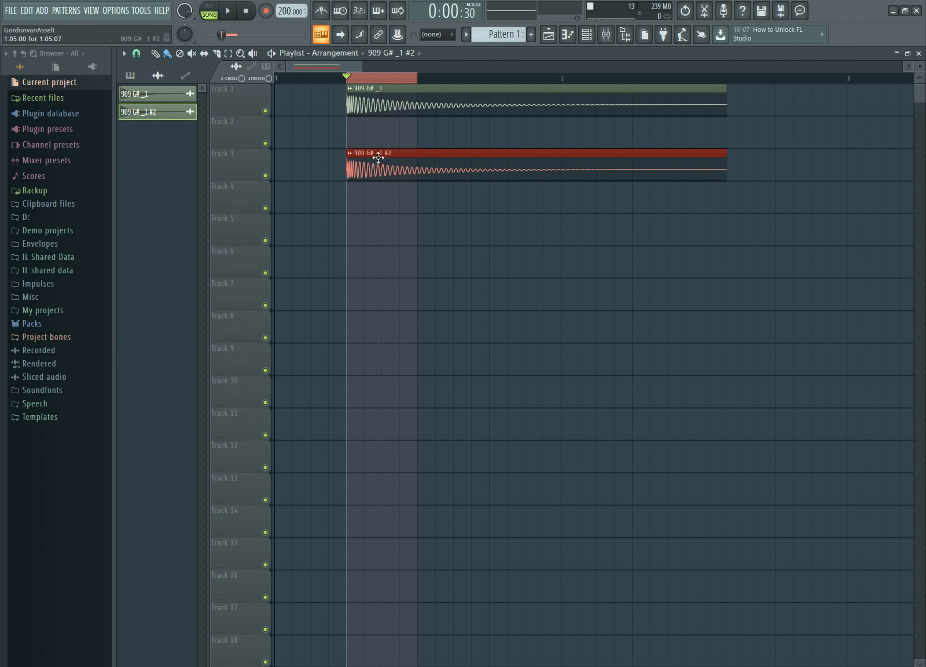
pyautogui.moveTo(723, 164); pyautogui.dragTo(368, 190)
pyautogui.doubleClick(358, 156)
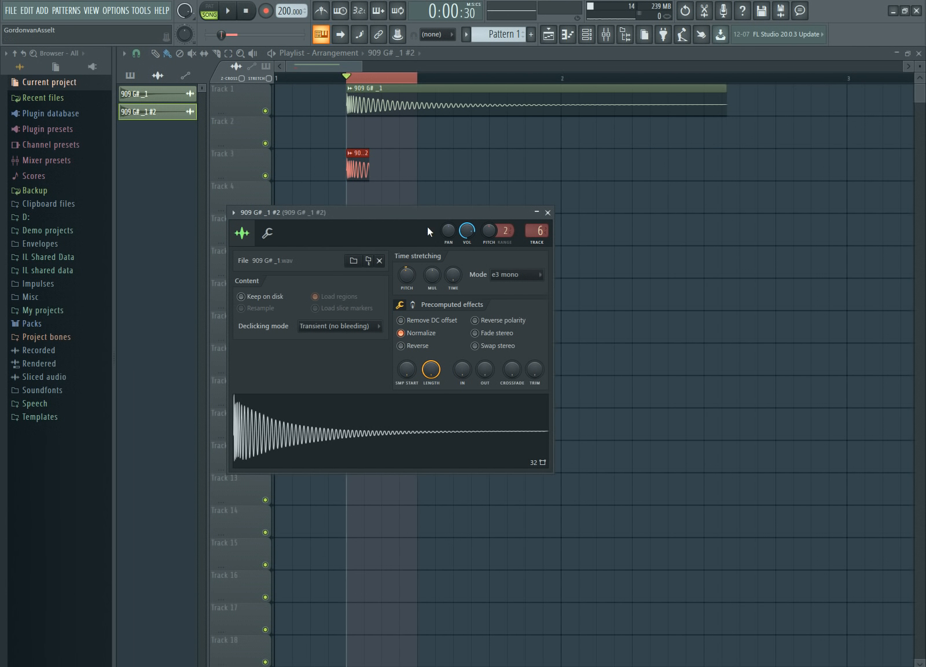
# Play the layered kick and lower the mixer faders of 909 G# _1 and 909 G# _1 #2
pyautogui.click(94, 13)
pyautogui.click(104, 74)
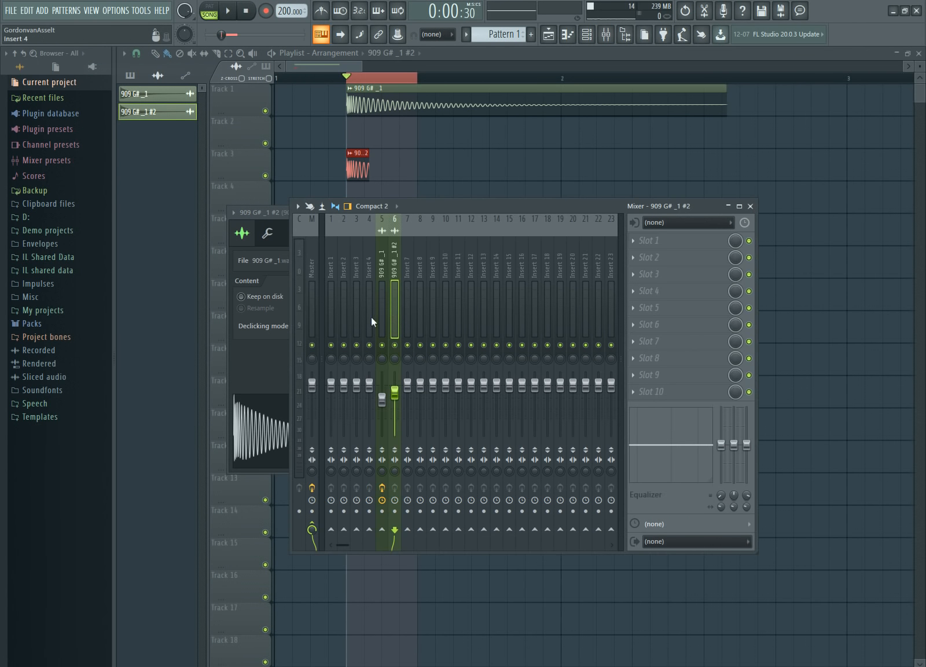
pyautogui.press('space')
pyautogui.press('space')
pyautogui.click(386, 306)
pyautogui.click(398, 328)
pyautogui.keyDown('ctrl'); pyautogui.keyDown('shift'); pyautogui.click(382, 321); pyautogui.keyUp('shift'); pyautogui.keyUp('ctrl')
pyautogui.moveTo(395, 415); pyautogui.dragTo(395, 418)
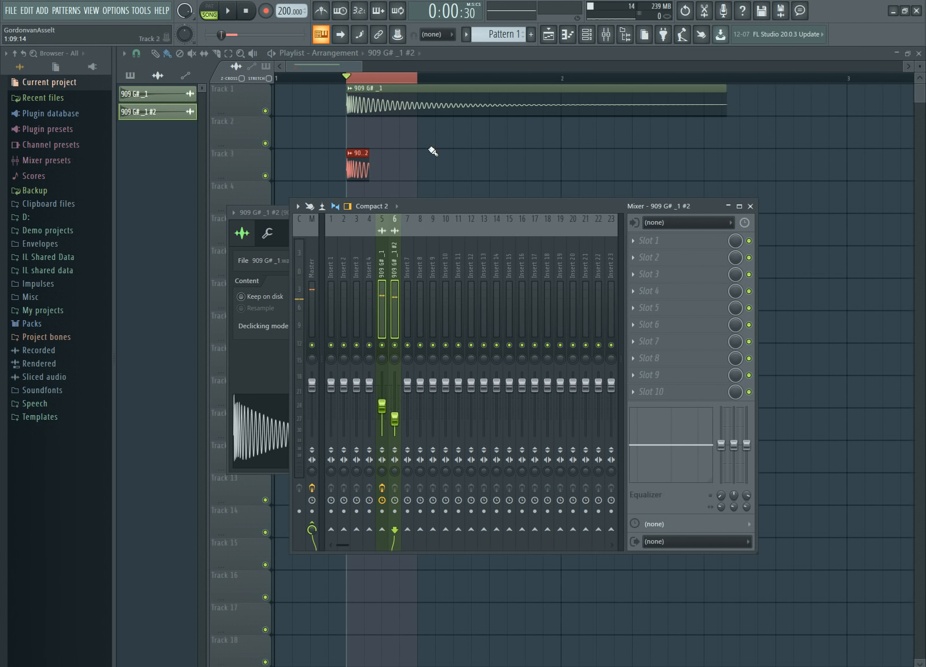
# Trim the 909 G# _1 #2 clip on Track 3 to a length of 0:00:15 during playback
pyautogui.press('F12')
pyautogui.press('space')
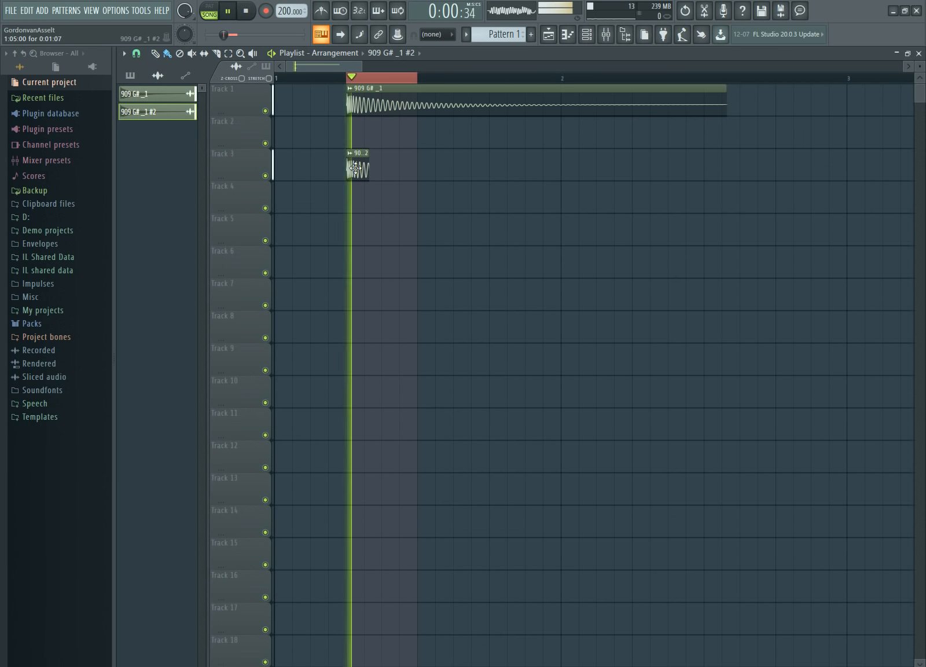
pyautogui.moveTo(370, 170); pyautogui.dragTo(355, 174)
pyautogui.press('space')
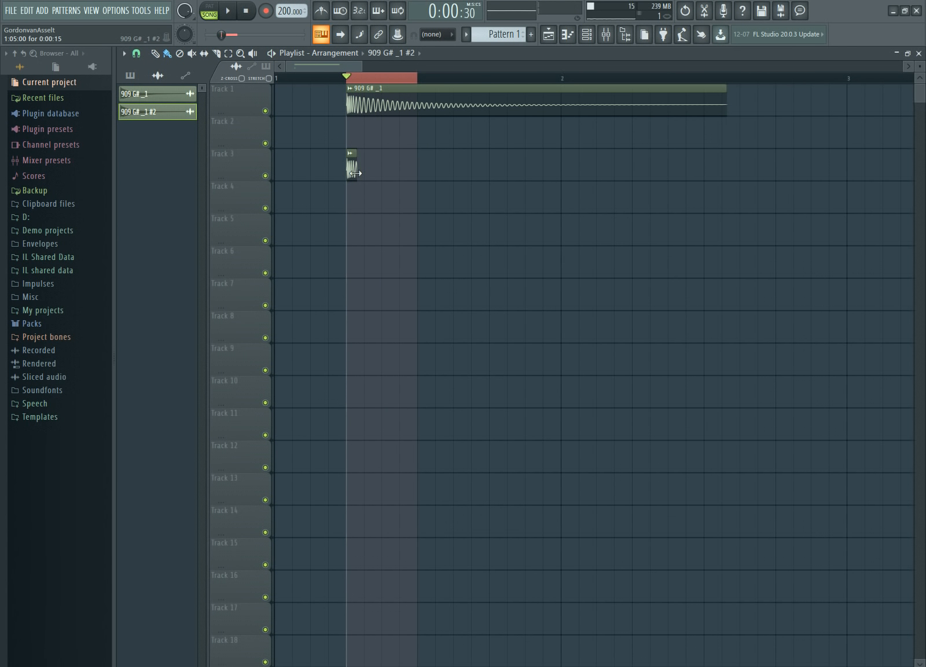
# Listen to the short copy on its own with playlist Track 1 muted, and select its mixer track
pyautogui.press('space')
pyautogui.click(91, 10)
pyautogui.click(115, 68)
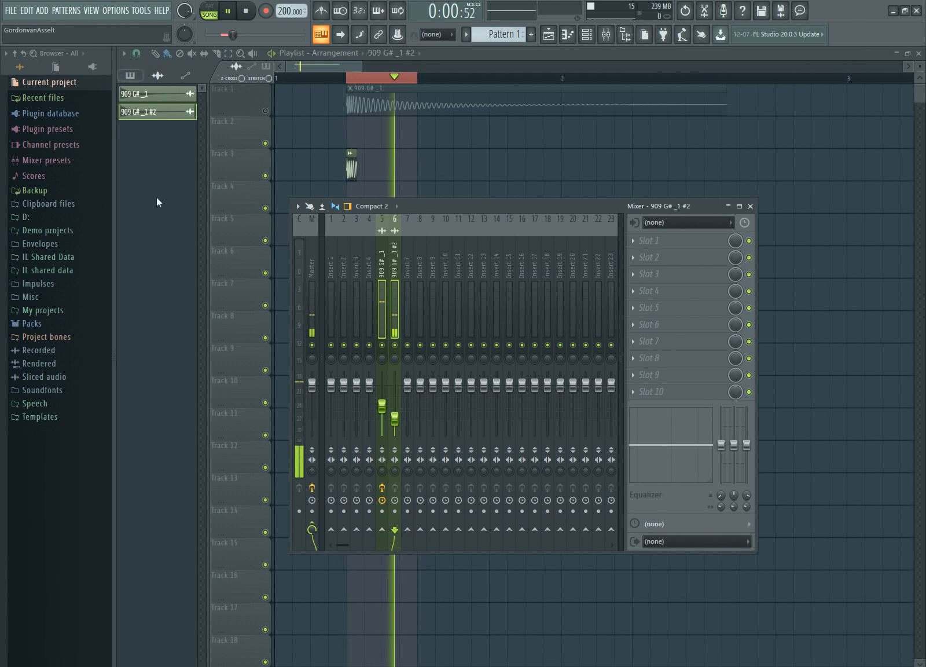
pyautogui.press('space')
pyautogui.click(394, 313)
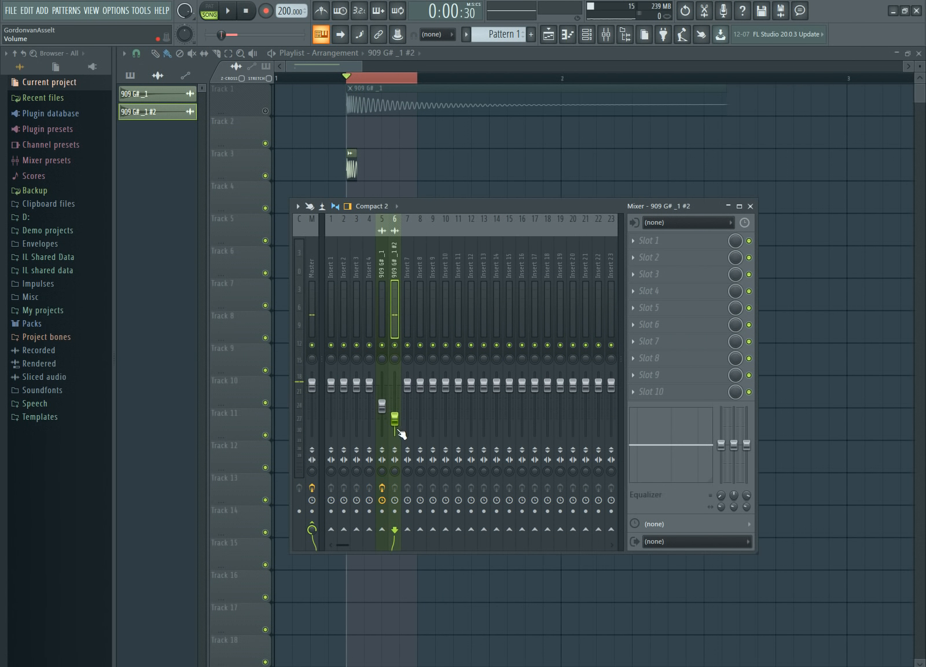
# Load SAUSAGE FATTENER [64bit] into slot 5 of the 909 G# _1 #2 mixer track and audition it
pyautogui.click(694, 316)
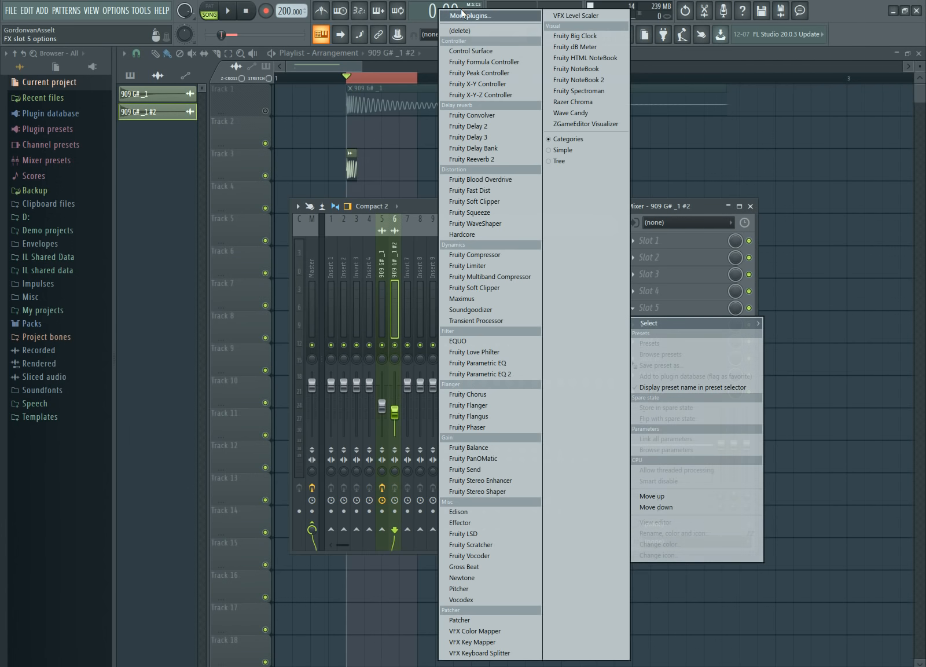
pyautogui.click(461, 11)
pyautogui.write('sau')
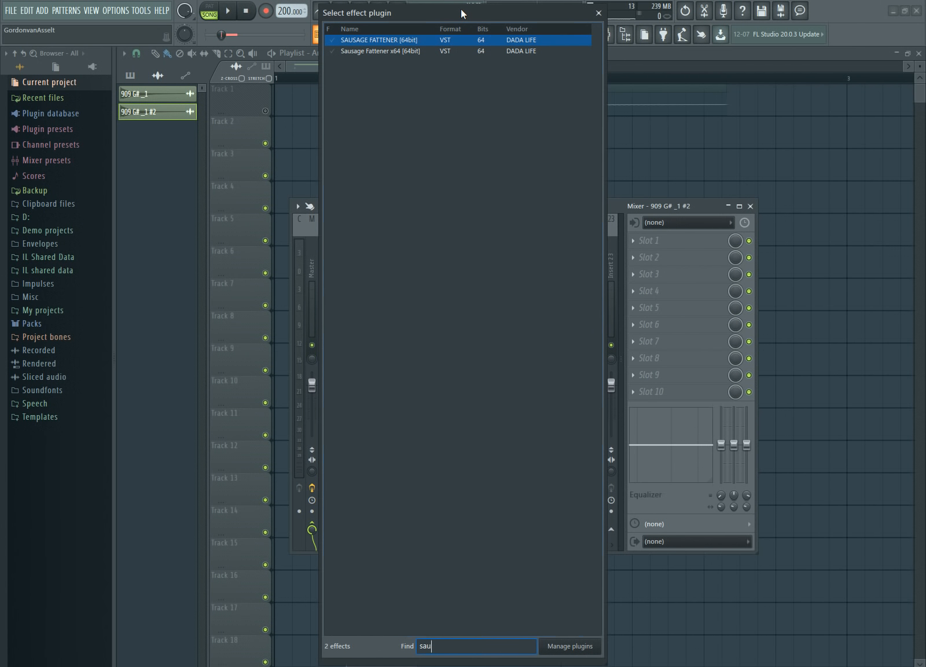
pyautogui.doubleClick(370, 41)
pyautogui.moveTo(373, 139); pyautogui.dragTo(461, 294)
pyautogui.press('space')
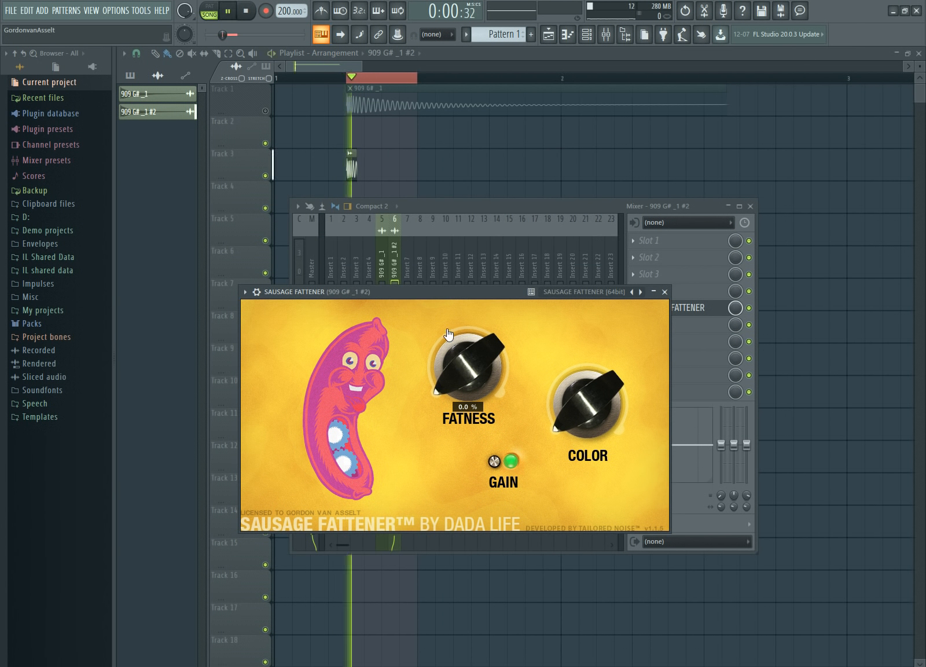
pyautogui.click(664, 292)
pyautogui.press('space')
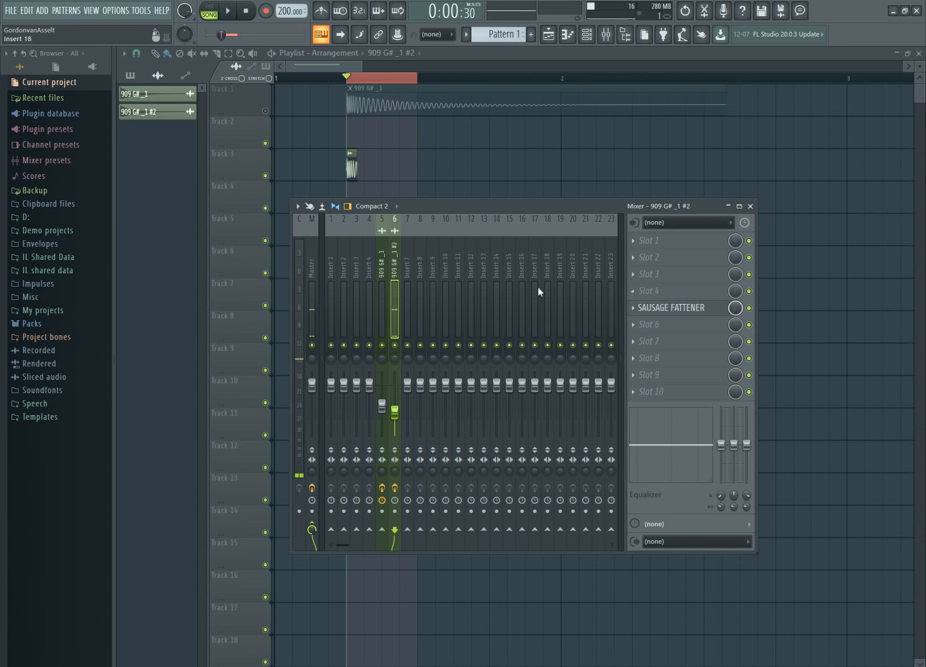
# Lower the 909 G# _1 #2 fader slightly and play both layers together with playlist Track 1 unmuted
pyautogui.moveTo(395, 412); pyautogui.dragTo(395, 417)
pyautogui.press('space')
pyautogui.press('space')
pyautogui.press('F9')
pyautogui.press('space')
pyautogui.press('space')
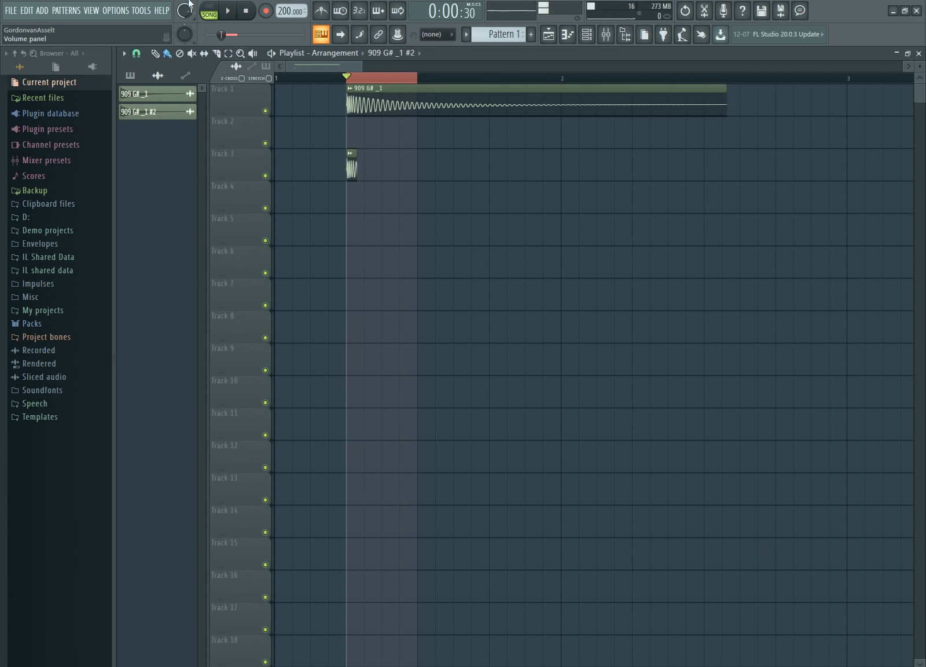
# Compare the kick with the 909 G# _1 #2 mixer track muted and unmuted, and raise its fader to about -14.2 dB
pyautogui.click(92, 10)
pyautogui.click(95, 69)
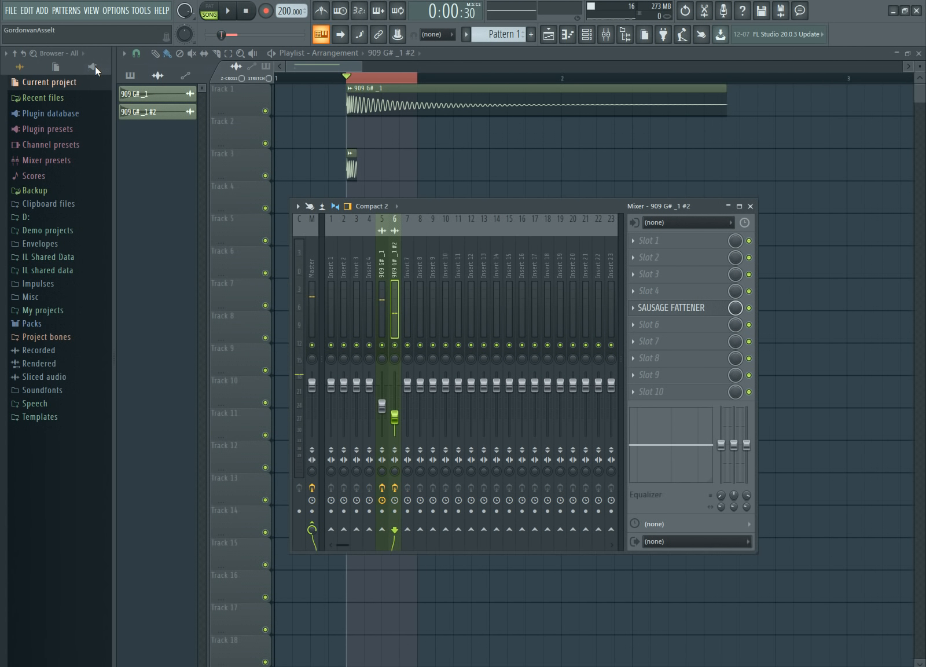
pyautogui.press('space')
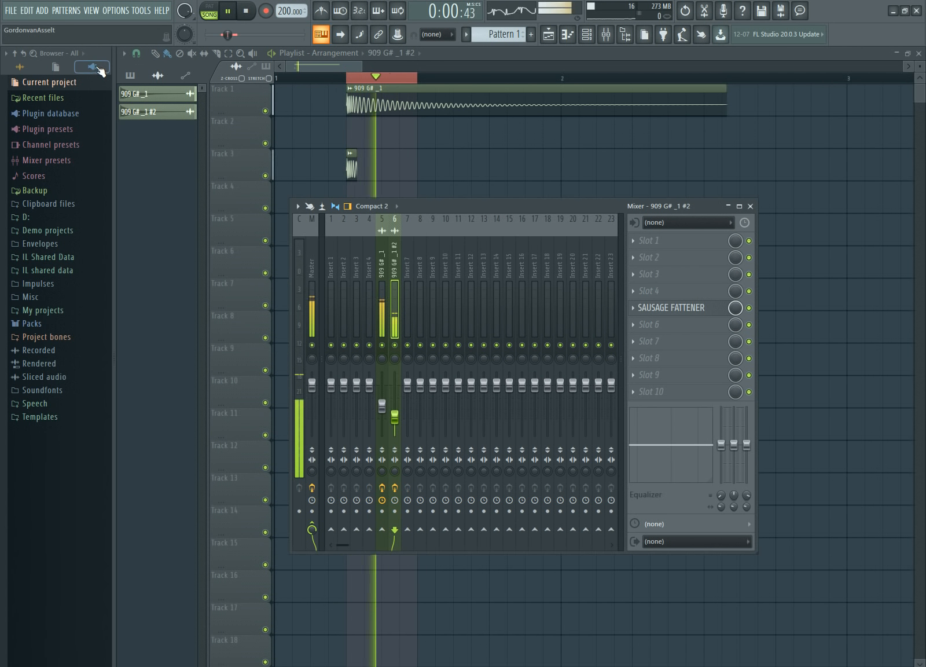
pyautogui.click(395, 346)
pyautogui.click(396, 345)
pyautogui.moveTo(396, 418); pyautogui.dragTo(395, 413)
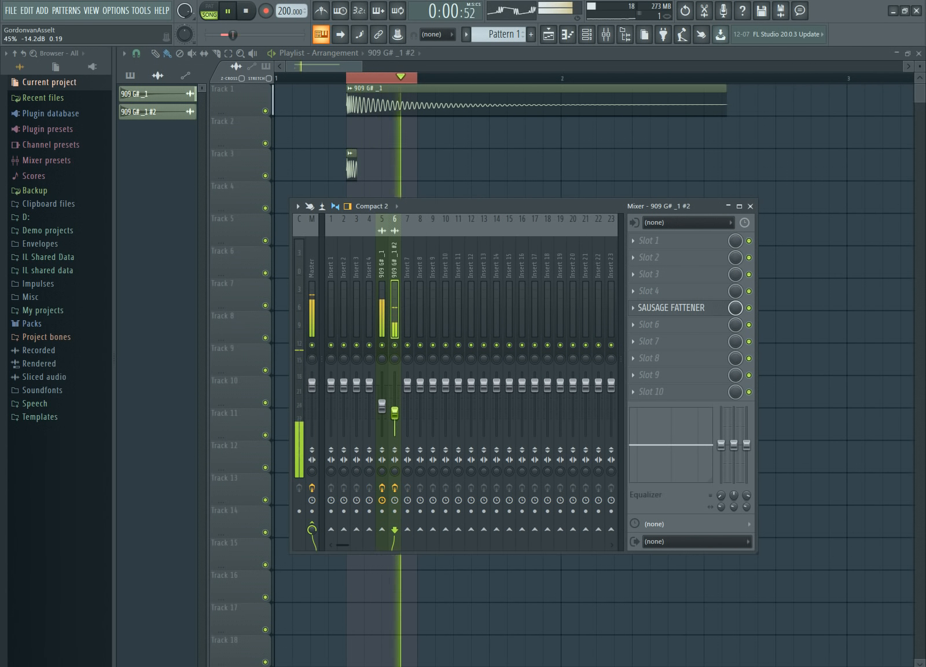
# Examine the layered kick's spectrum and levels in SPAN on the Master track during playback
pyautogui.click(313, 284)
pyautogui.press('space')
pyautogui.press('space')
pyautogui.click(675, 391)
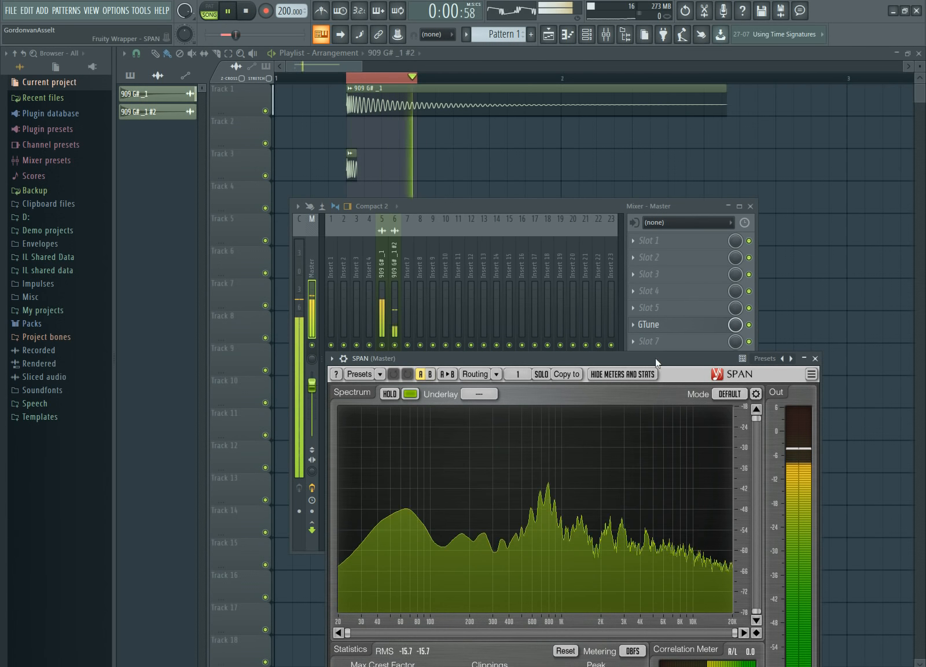
pyautogui.moveTo(655, 359); pyautogui.dragTo(646, 254)
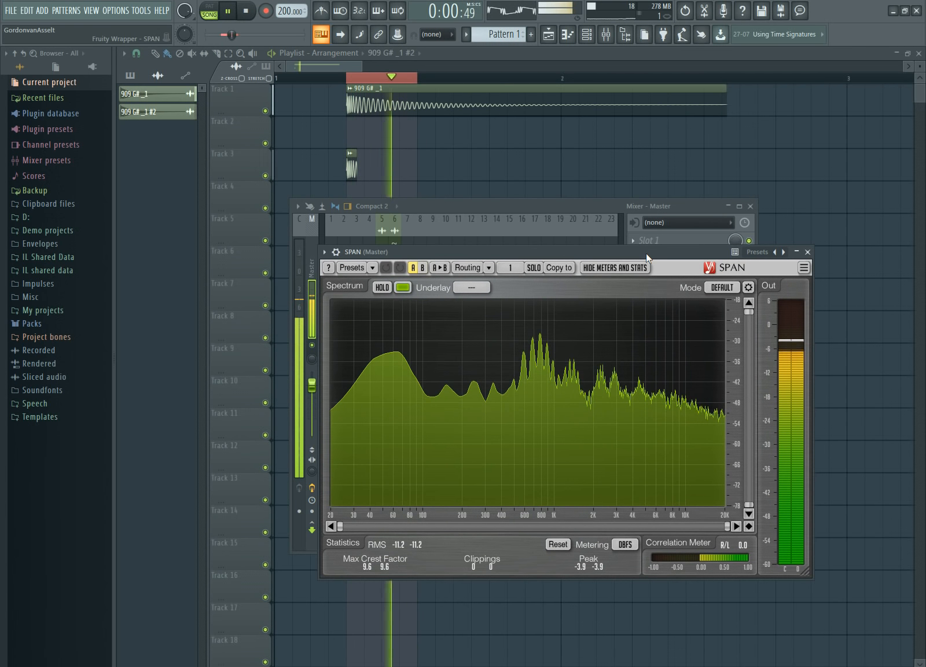
pyautogui.press('space')
pyautogui.click(808, 252)
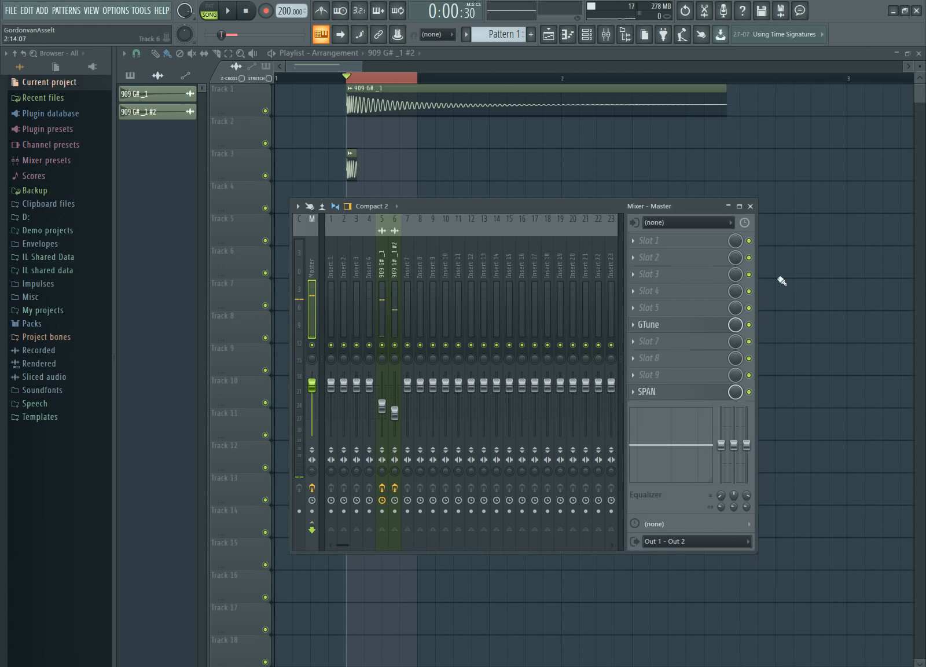
# Raise the 909 G# _1 mixer track's fader slightly and close the mixer
pyautogui.click(385, 405)
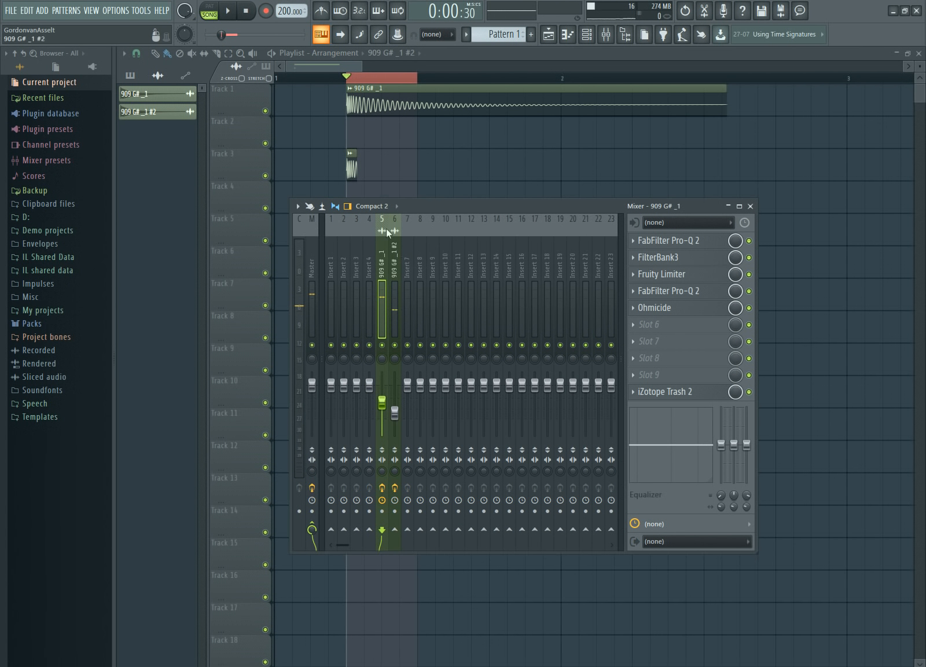
pyautogui.press('F9')
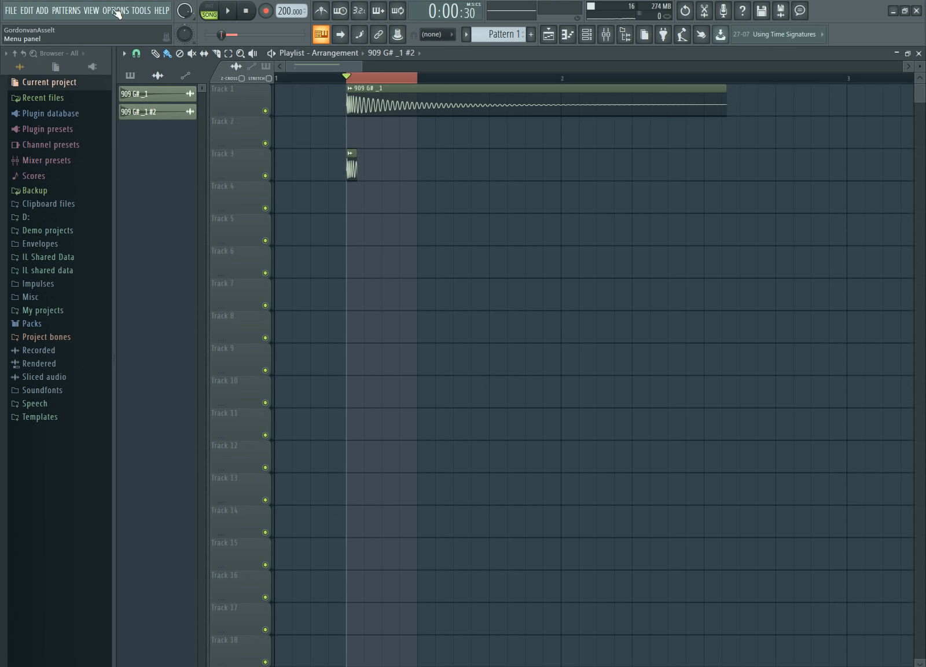
# Reopen the mixer, play the layered kick, and solo the 909 G# _1 #2 track during playback
pyautogui.click(90, 11)
pyautogui.click(104, 67)
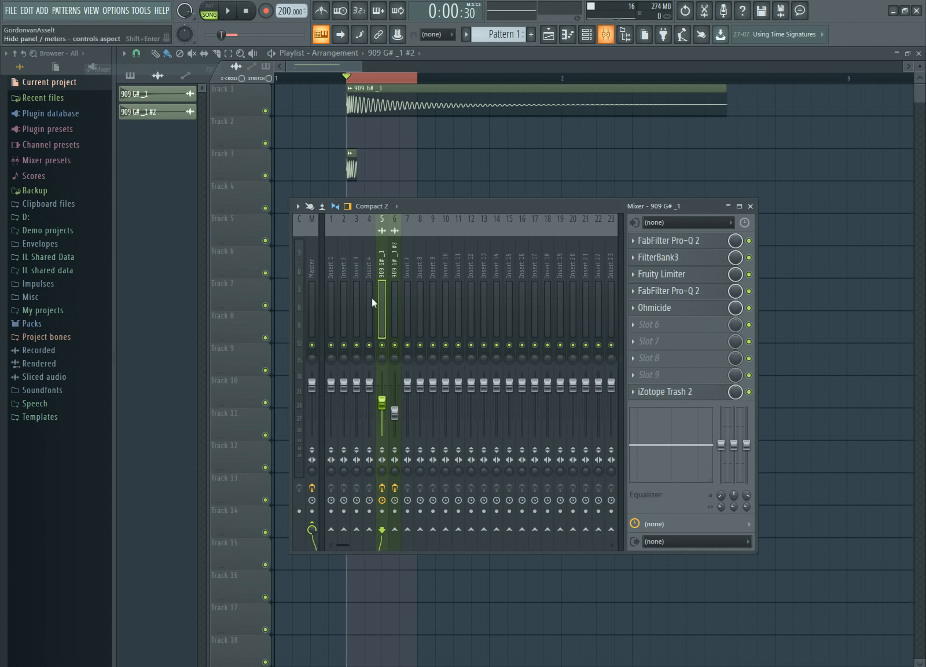
pyautogui.press('space')
pyautogui.press('space')
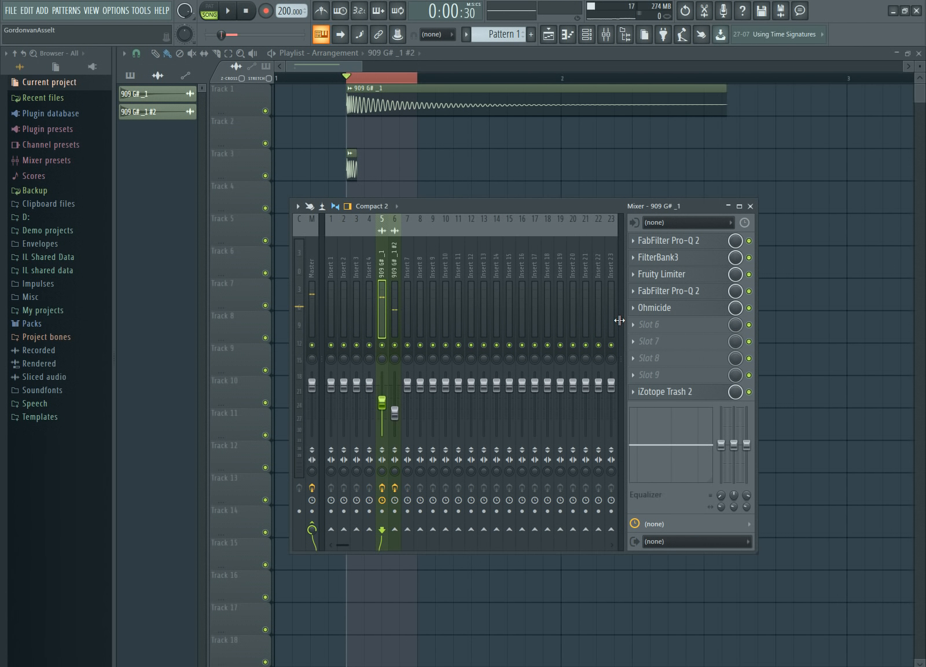
pyautogui.press('space')
pyautogui.click(392, 313)
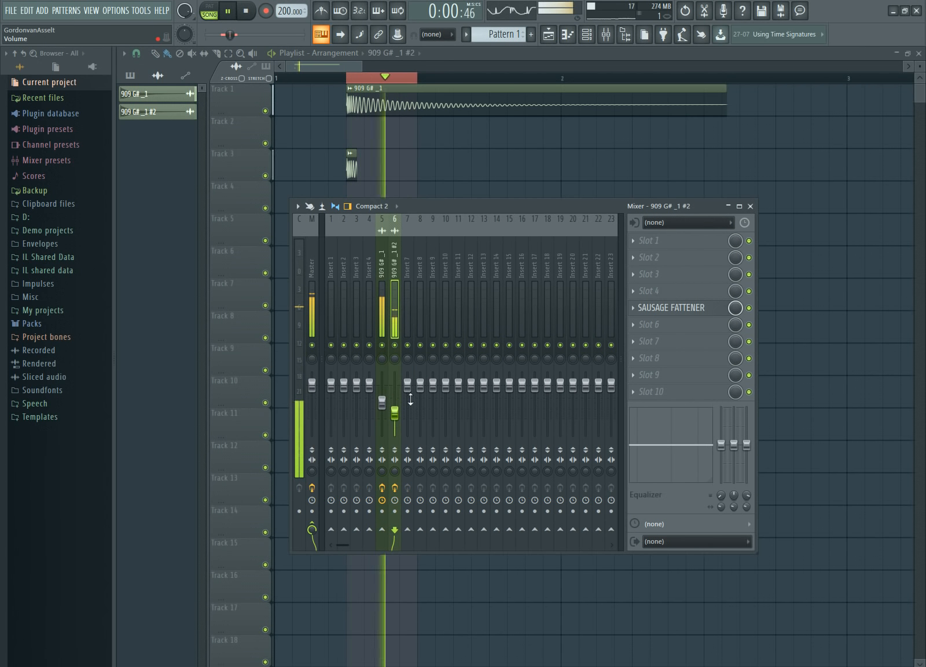
pyautogui.press('space')
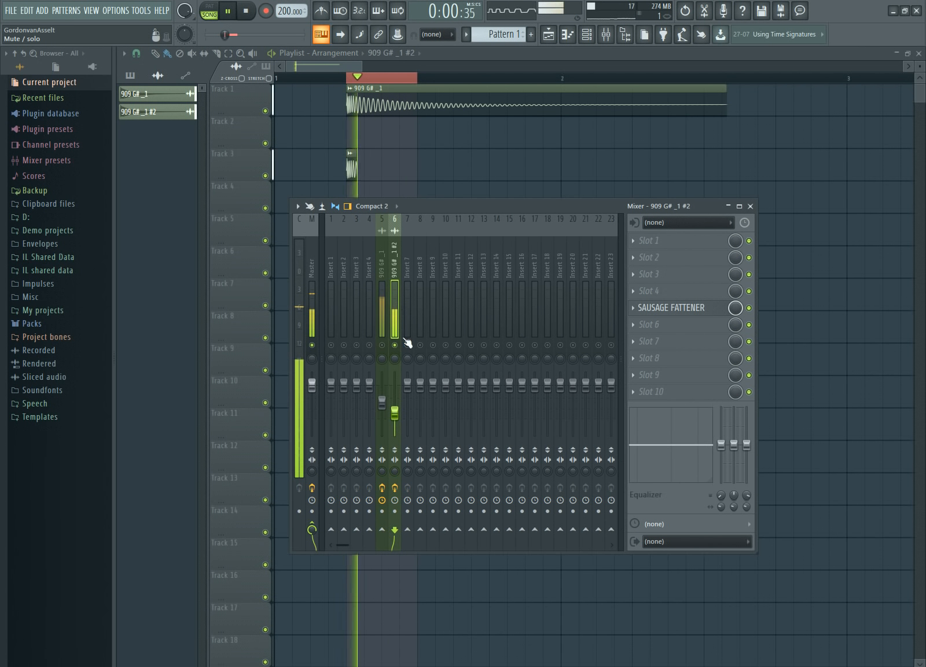
# Add FabFilter Pro-Q 2 to slot 4 of the 909 G# _1 #2 track and set its processing mode to Natural Phase
pyautogui.click(656, 293)
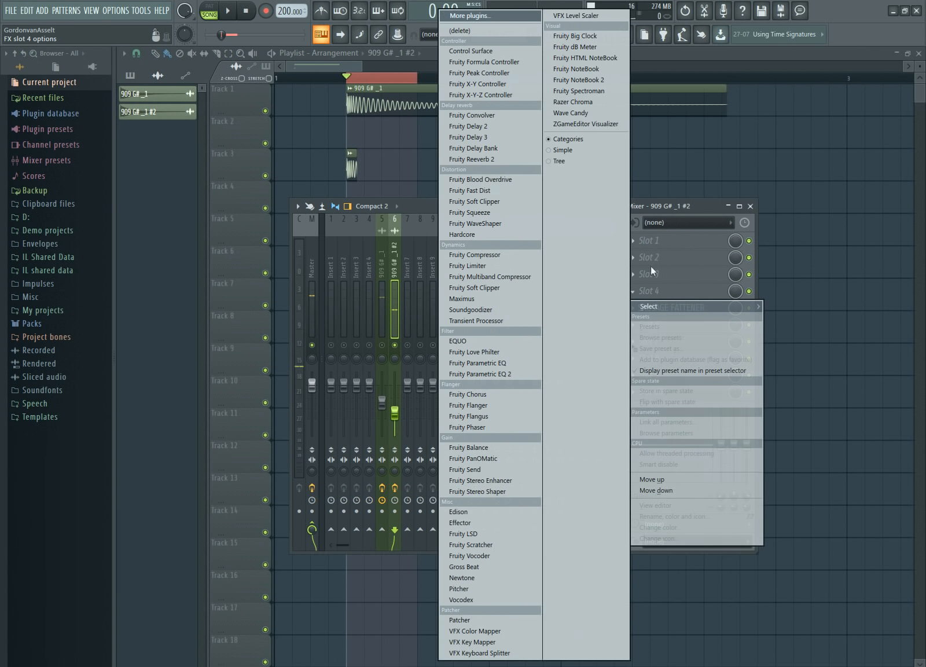
pyautogui.click(517, 17)
pyautogui.write('fab')
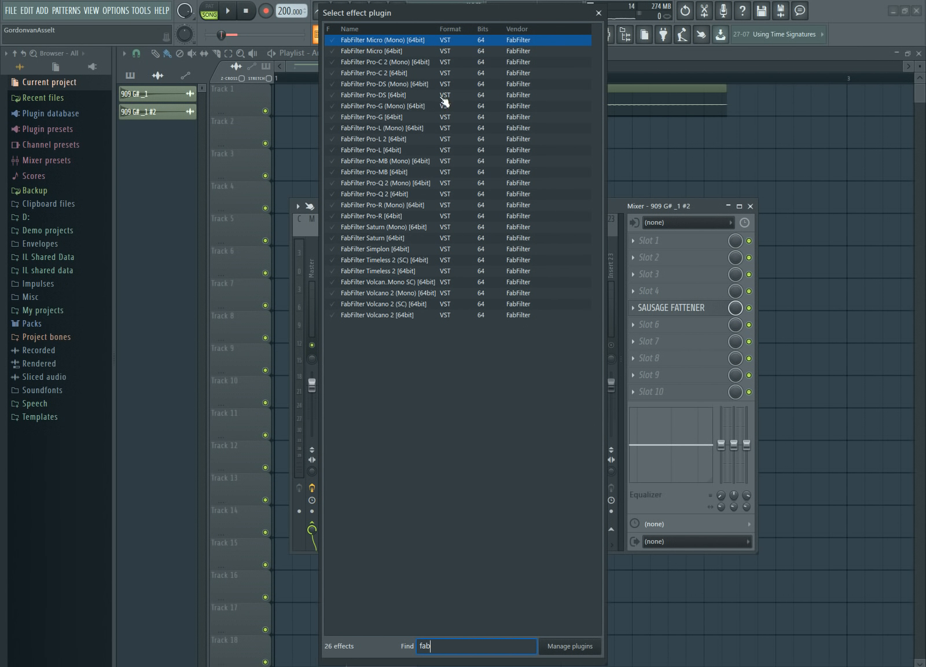
pyautogui.doubleClick(372, 196)
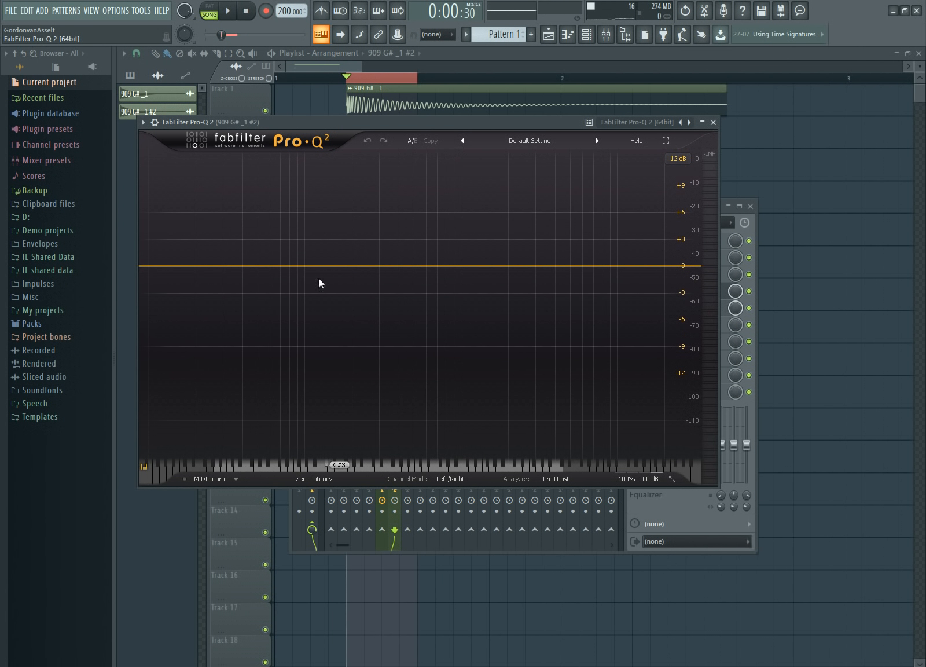
pyautogui.click(317, 478)
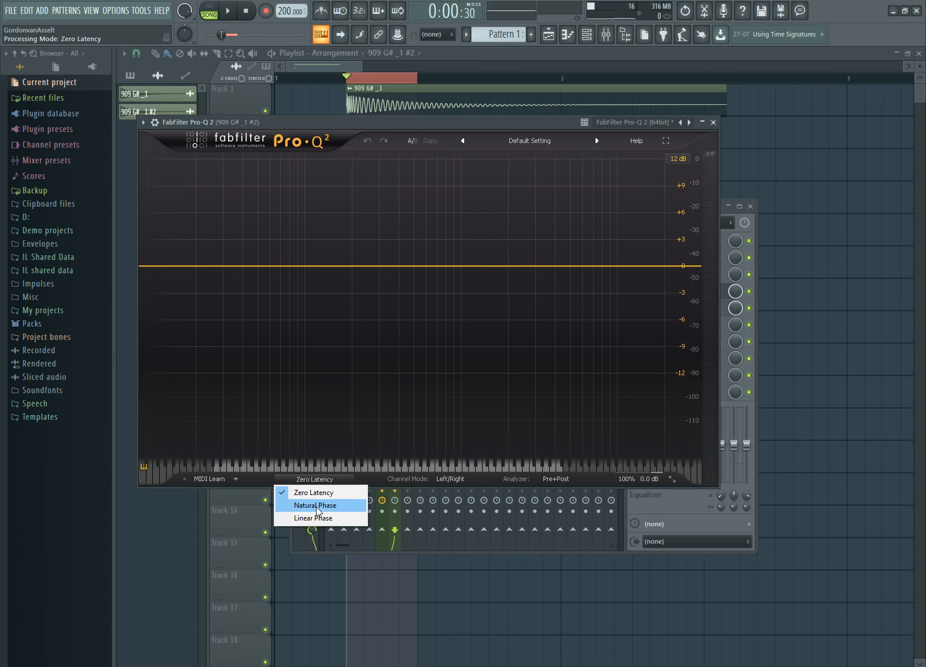
pyautogui.click(321, 506)
# Check the Sausage Fattener settings on the 909 G# _1 #2 track and bring back its Pro-Q 2 window
pyautogui.click(753, 243)
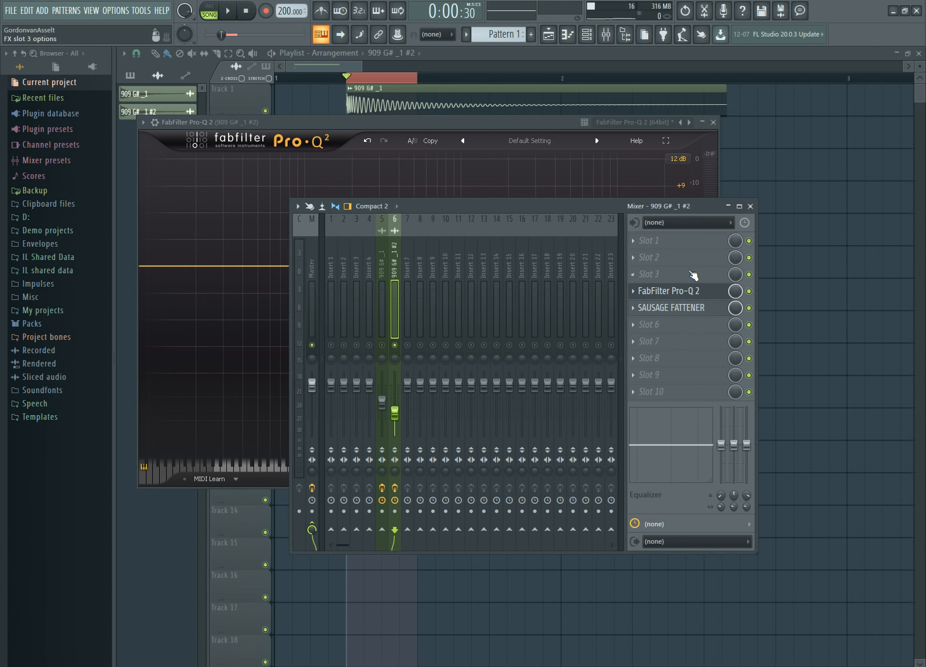
pyautogui.click(678, 307)
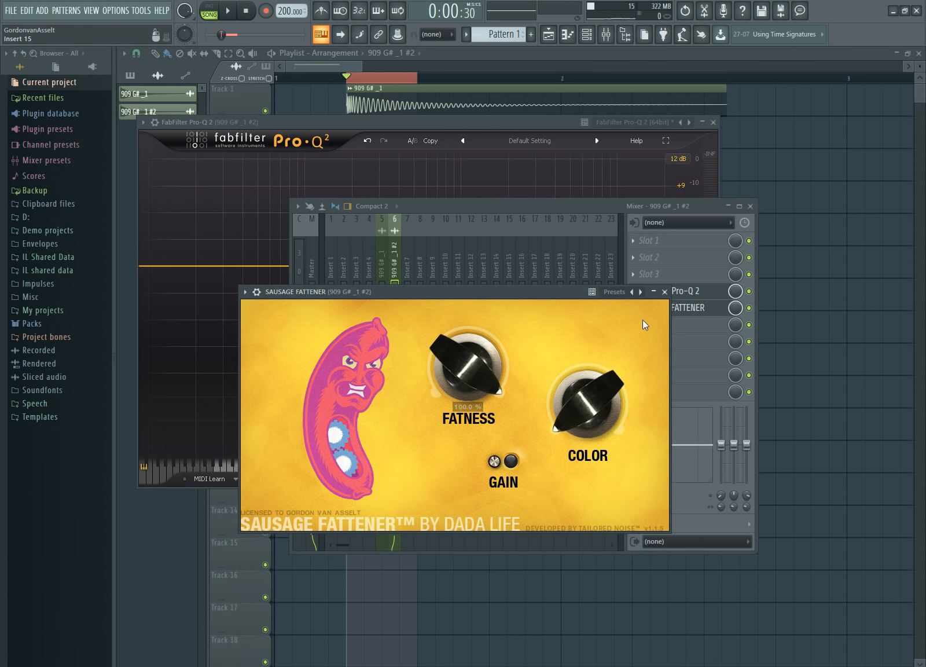
pyautogui.click(665, 292)
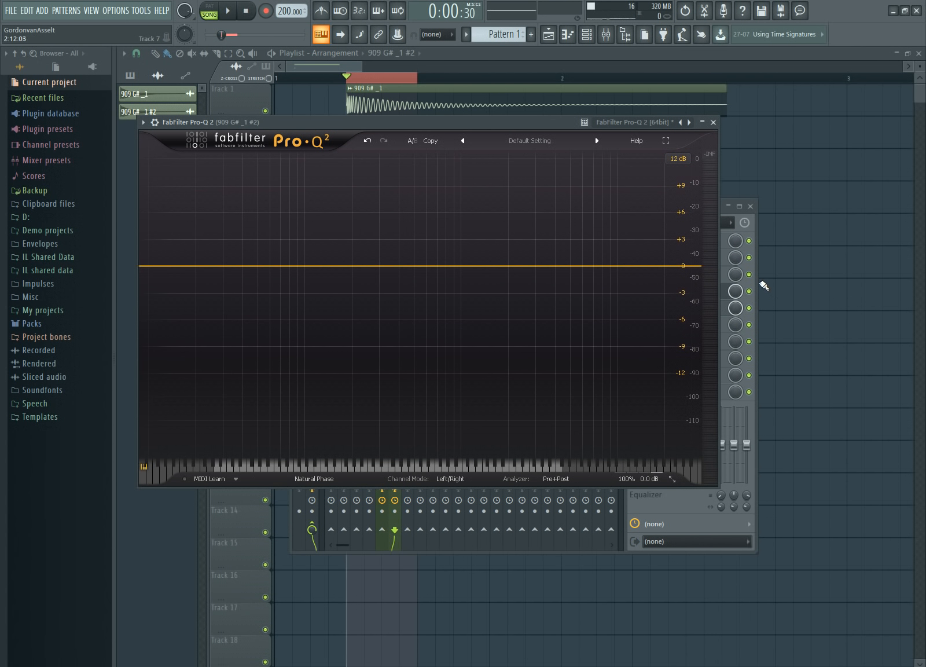
pyautogui.click(759, 281)
pyautogui.click(697, 290)
pyautogui.click(696, 290)
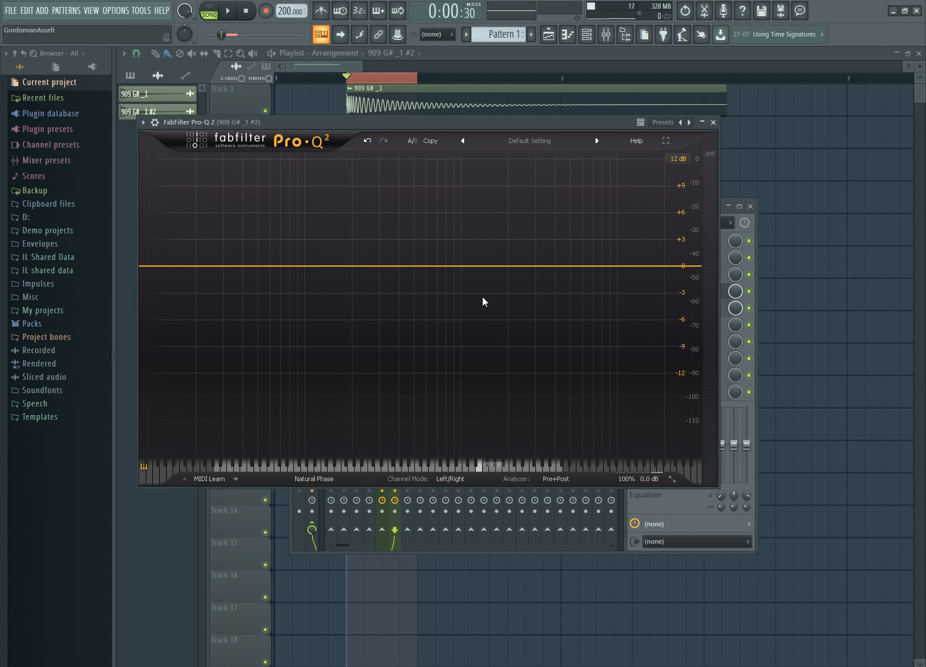
# Add a bell boost of about +10 dB at 392 Hz (G4) with Q about 2 and play the kick
pyautogui.moveTo(404, 266); pyautogui.dragTo(396, 177)
pyautogui.scroll(5, 398, 170)
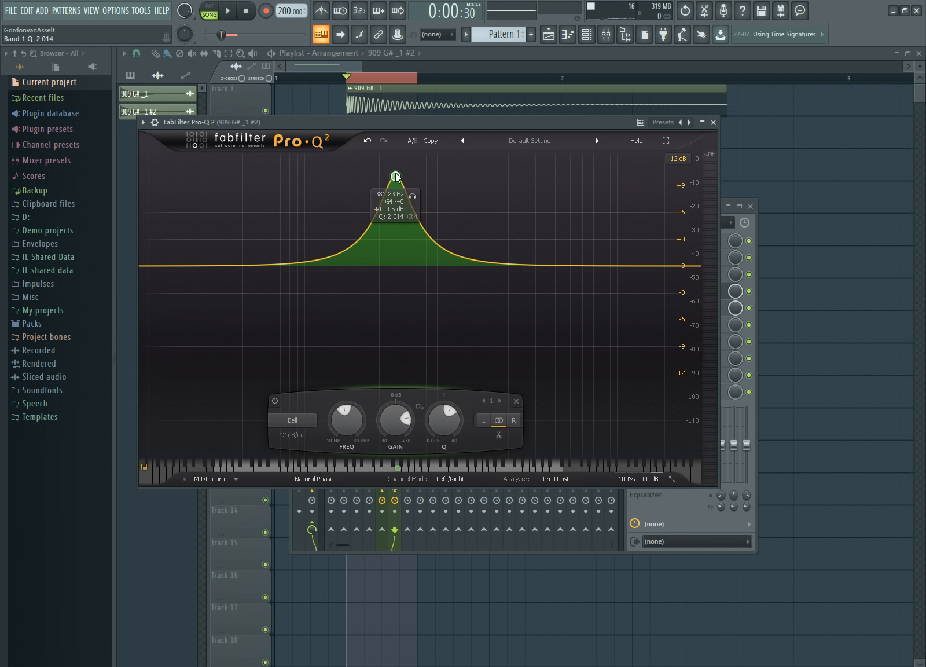
pyautogui.click(399, 468)
pyautogui.press('space')
pyautogui.press('space')
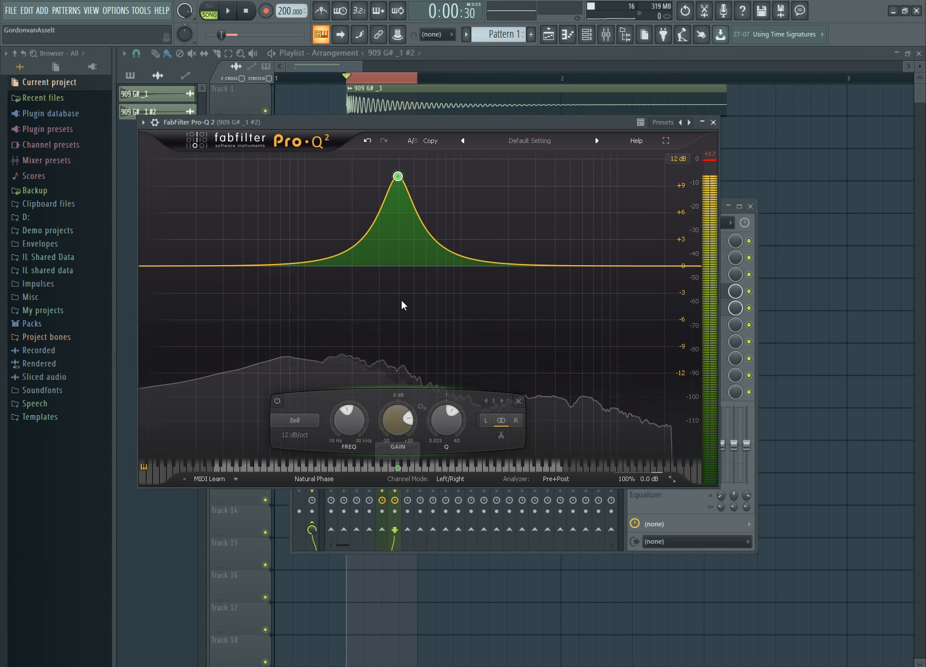
# Audition the Pro-Q 2 boost on the 909 G# _1 #2 track alone and together with 909 G# _1
pyautogui.press('space')
pyautogui.click(714, 122)
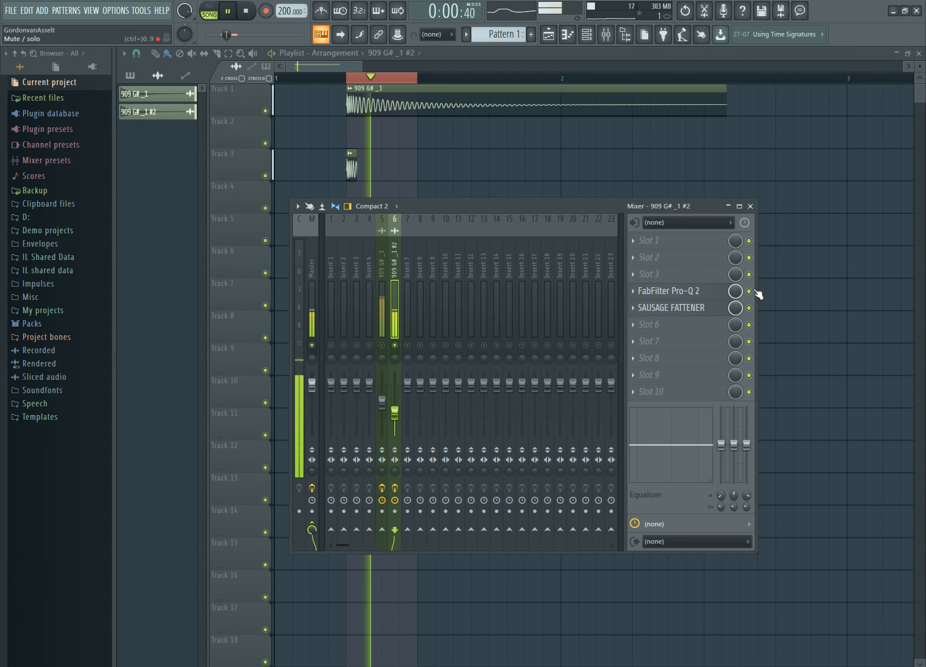
pyautogui.click(698, 291)
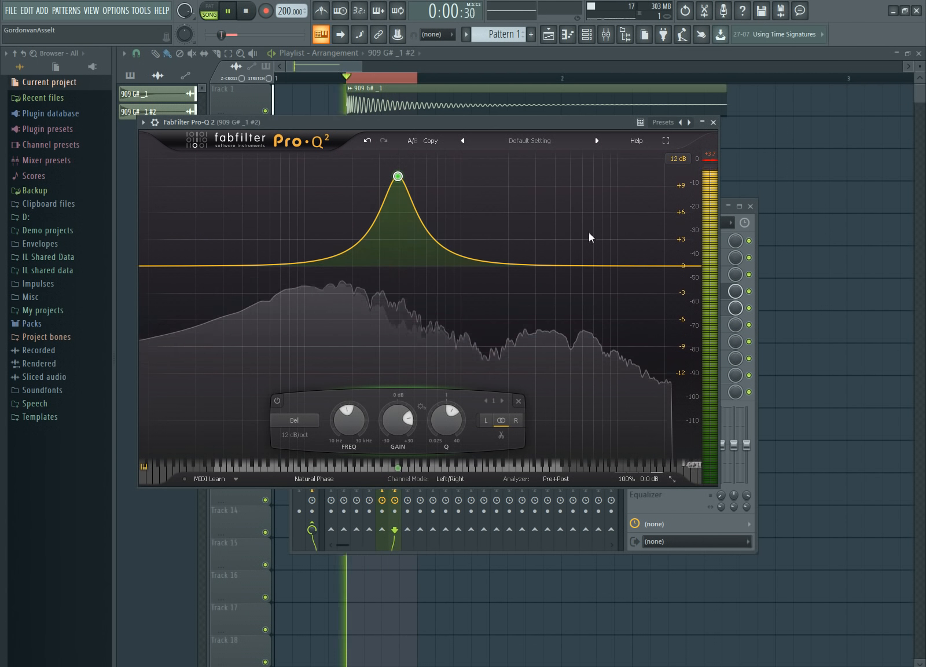
pyautogui.click(714, 122)
pyautogui.press('space')
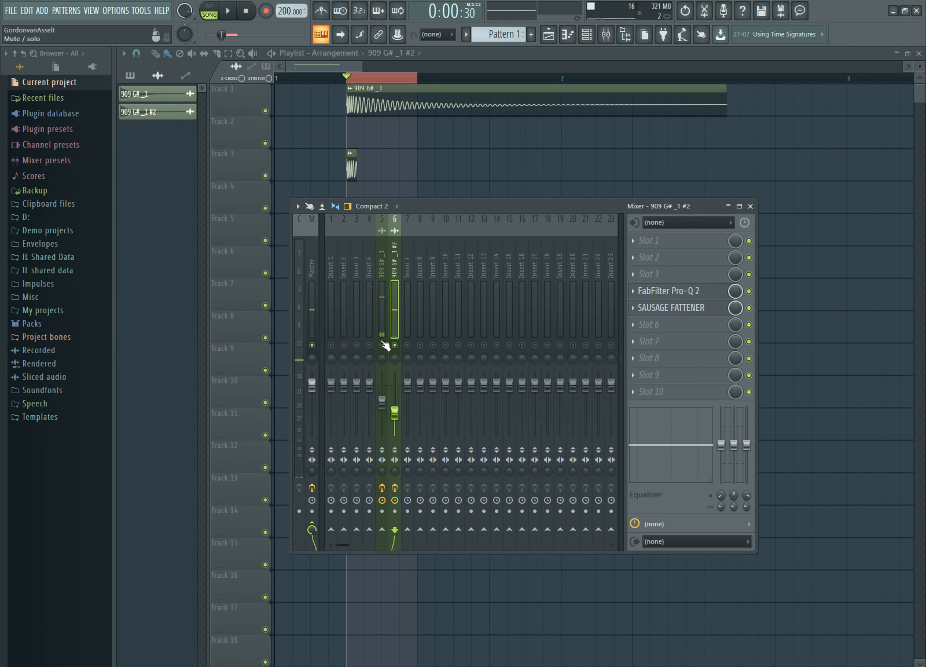
pyautogui.press('space')
pyautogui.click(699, 291)
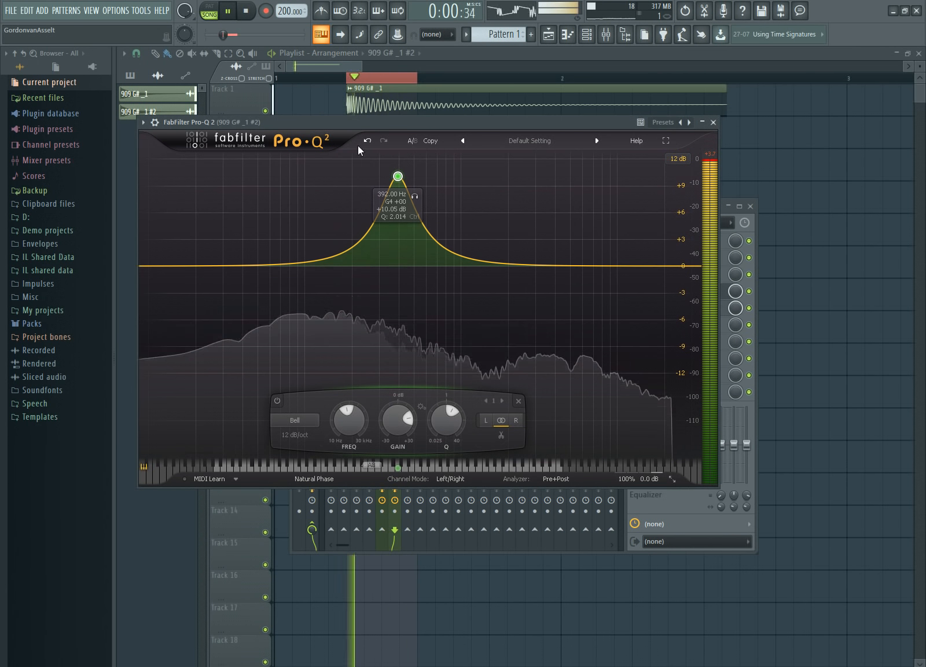
# Raise the 392 Hz band's gain to about +25 dB with Q about 3.6 and set the display range to 30 dB
pyautogui.moveTo(398, 420); pyautogui.dragTo(565, 289)
pyautogui.click(678, 158)
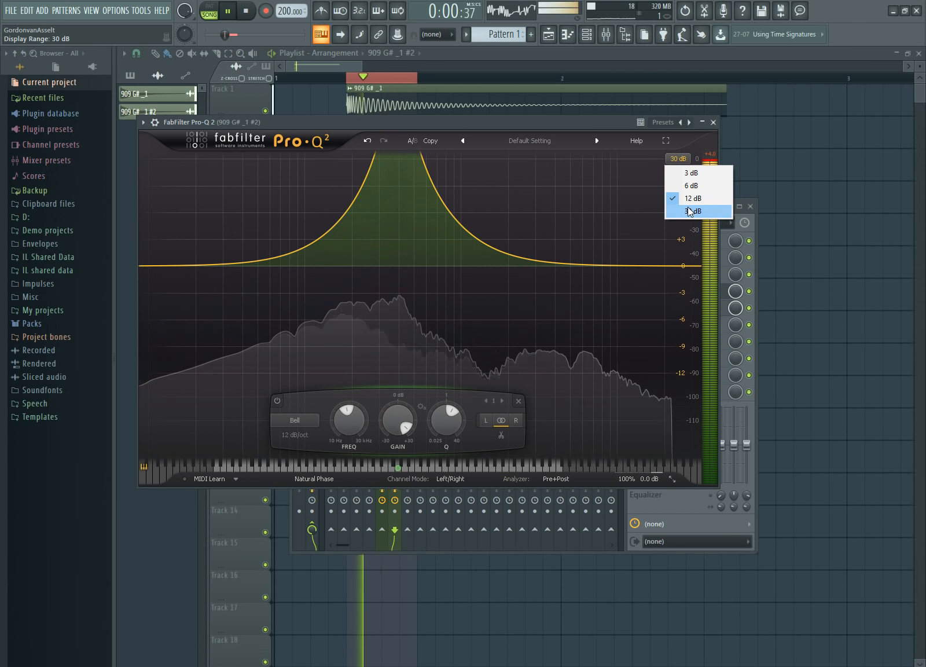
pyautogui.click(690, 211)
pyautogui.press('space')
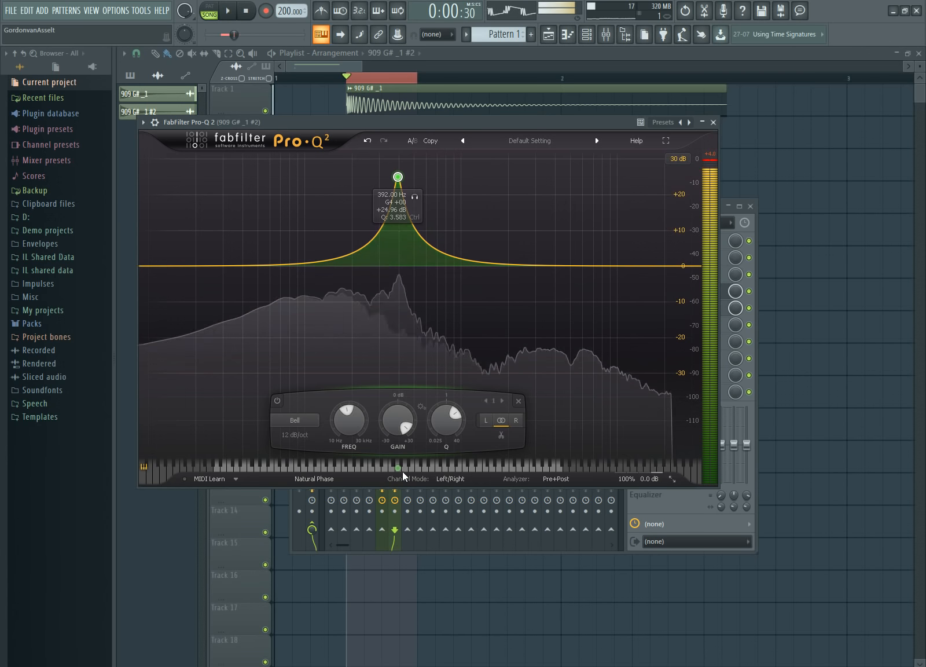
# Try the boost band at 783.99 Hz (G5) with +30 dB gain during playback
pyautogui.moveTo(403, 473); pyautogui.dragTo(446, 478)
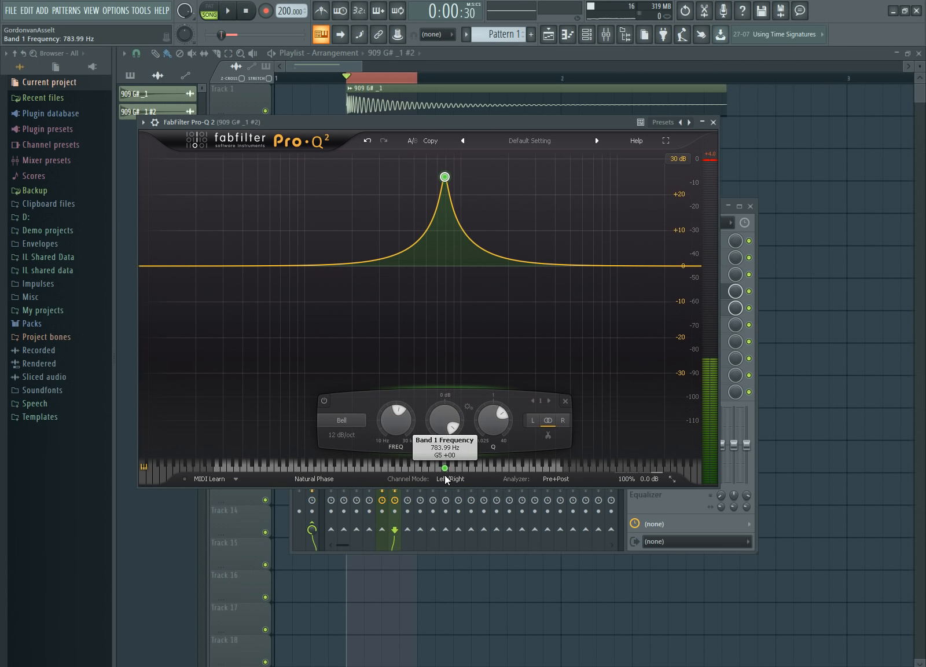
pyautogui.press('space')
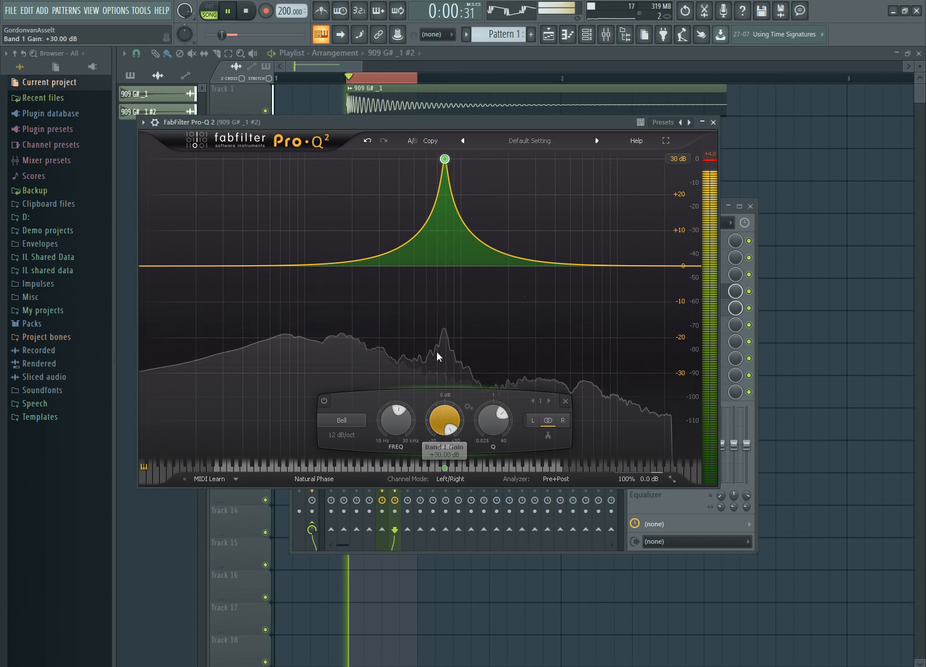
pyautogui.scroll(-3, 444, 155)
# Set the boost band to 392 Hz (G4) with about +20.9 dB gain and Q about 2.96, close the EQ, and play both layers
pyautogui.moveTo(442, 408); pyautogui.dragTo(398, 478)
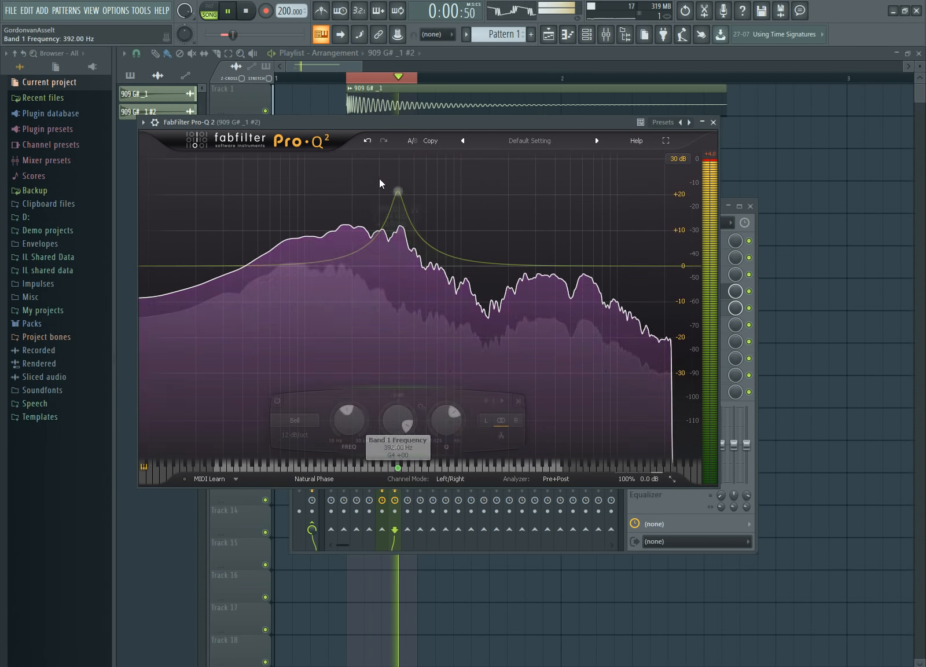
pyautogui.scroll(1, 400, 191)
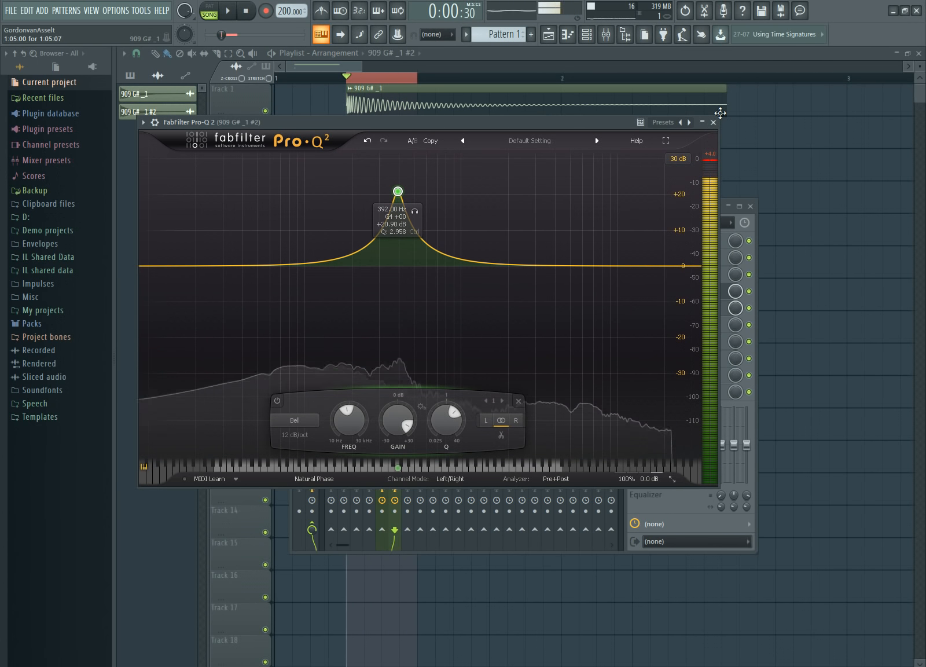
pyautogui.click(713, 123)
pyautogui.press('space')
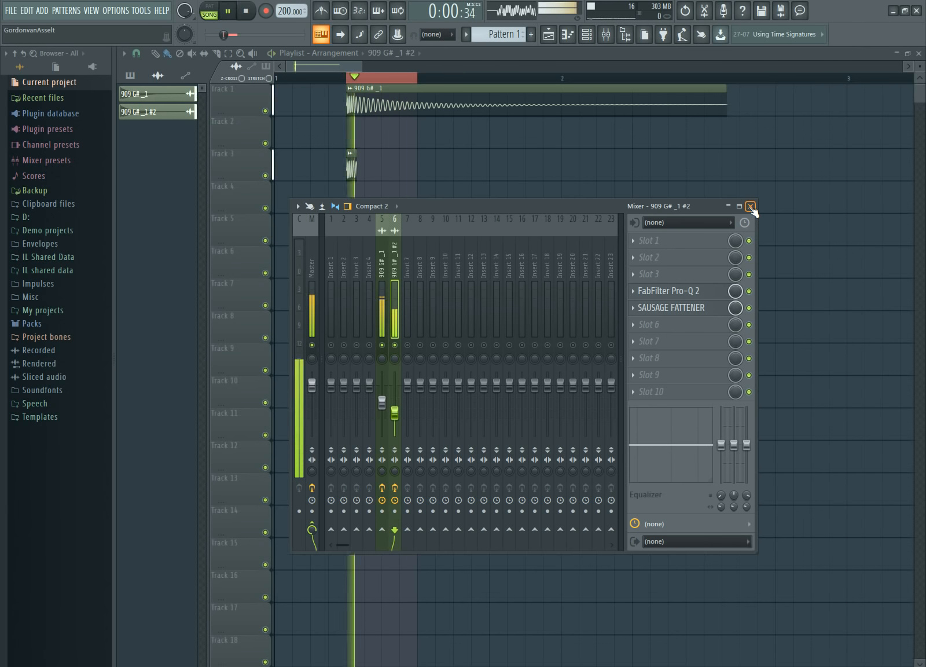
# Examine the spectrum and peak level of both layers in SPAN on the Master track during playback
pyautogui.click(309, 276)
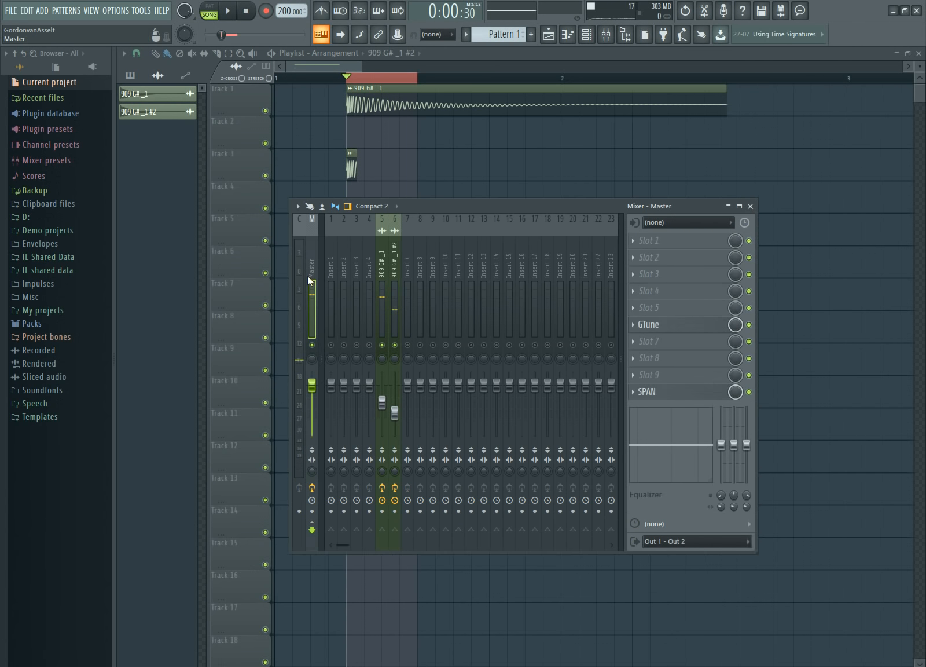
pyautogui.click(654, 391)
pyautogui.press('space')
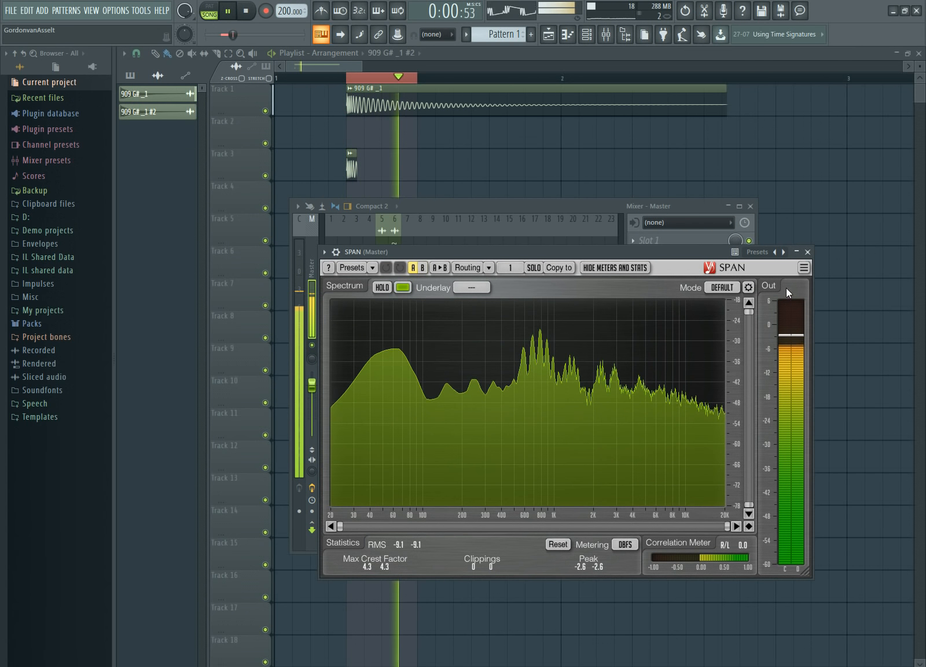
pyautogui.press('space')
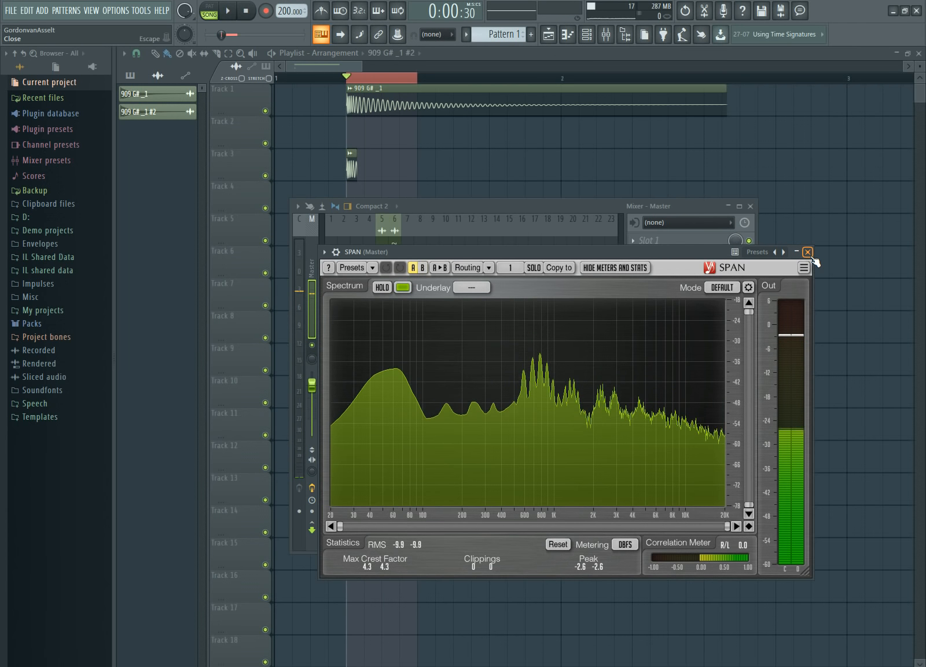
pyautogui.click(808, 252)
# Inspect the EQ curve of the slot 4 Pro-Q 2 on the 909 G# _1 mixer track
pyautogui.click(382, 287)
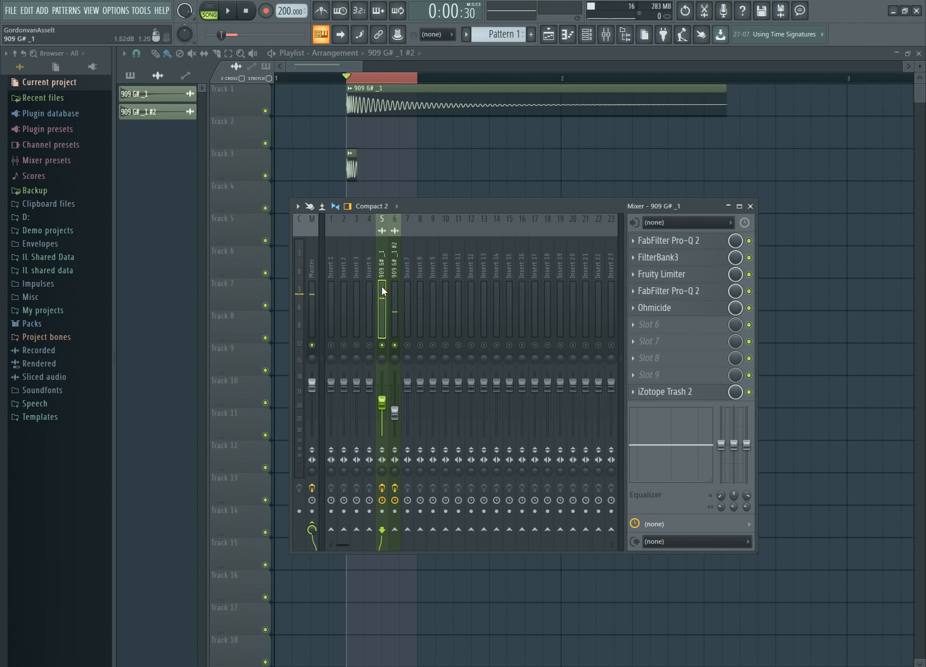
pyautogui.press('space')
pyautogui.click(677, 293)
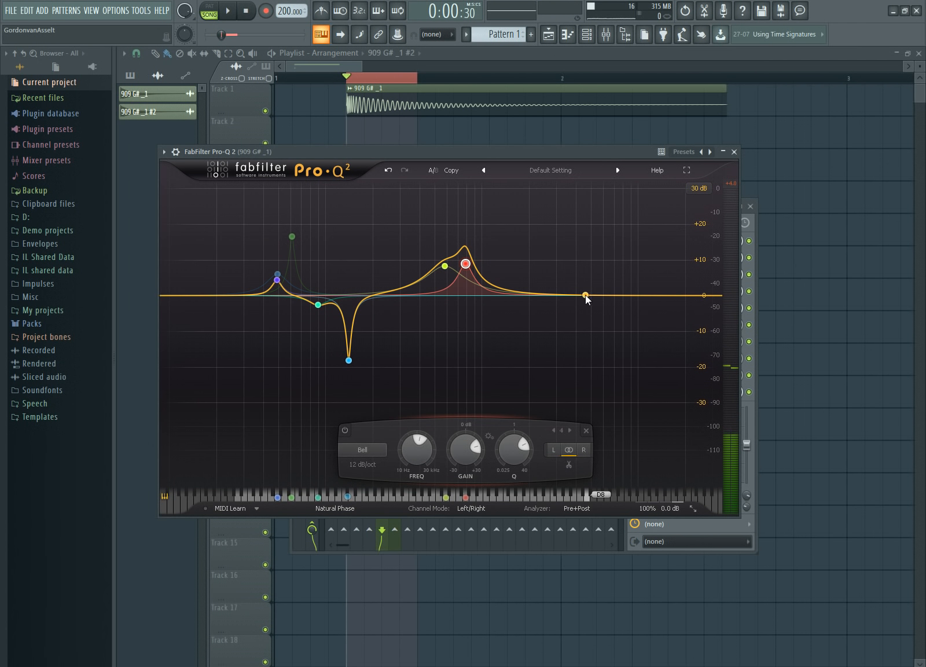
pyautogui.click(736, 152)
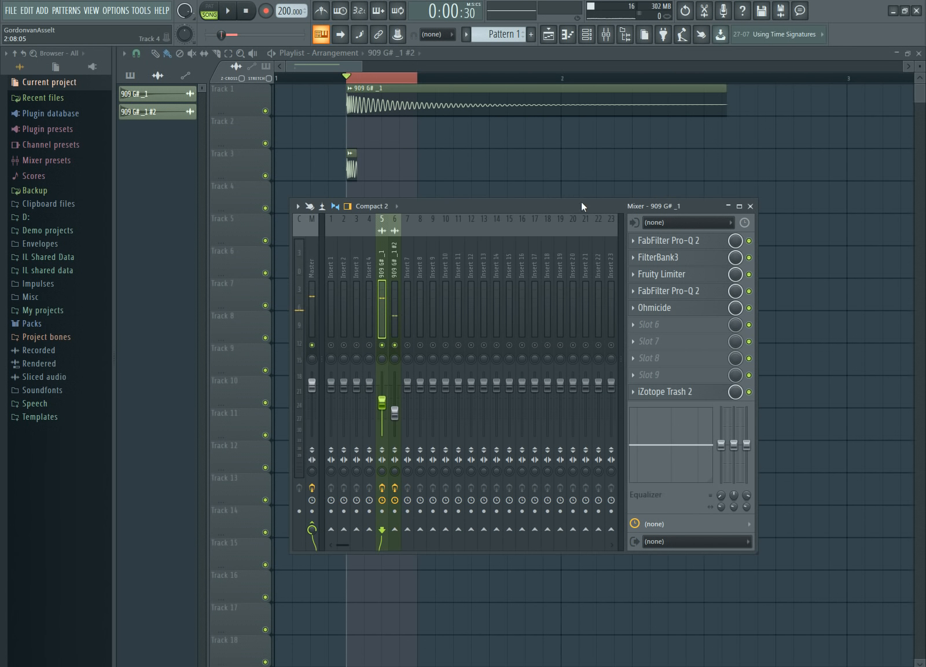
# Move the mixer clear of the playlist clips and recheck the kick's spectrum in the Master track's SPAN
pyautogui.moveTo(554, 209); pyautogui.dragTo(647, 192)
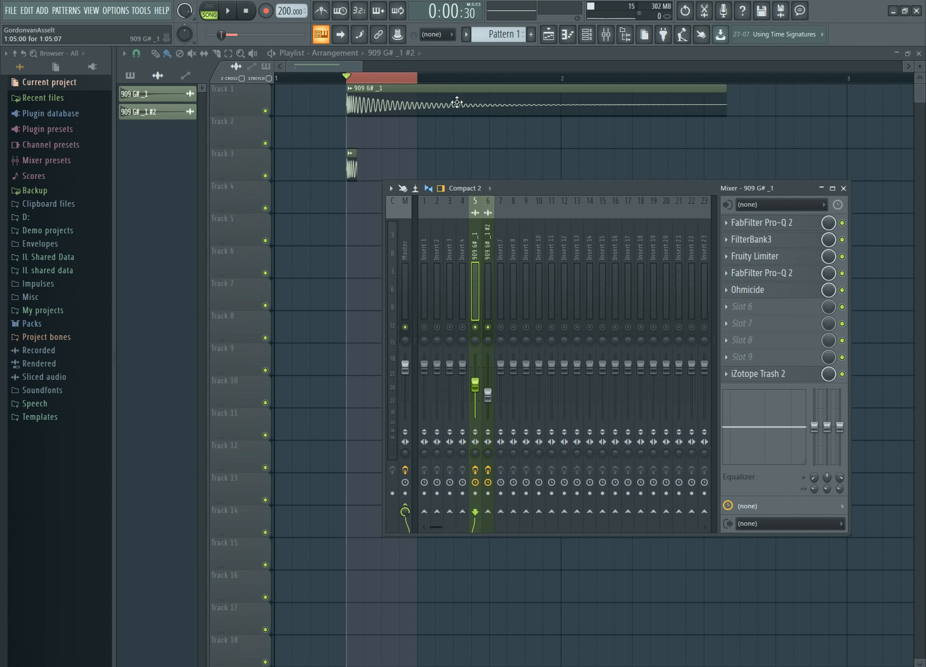
pyautogui.click(411, 289)
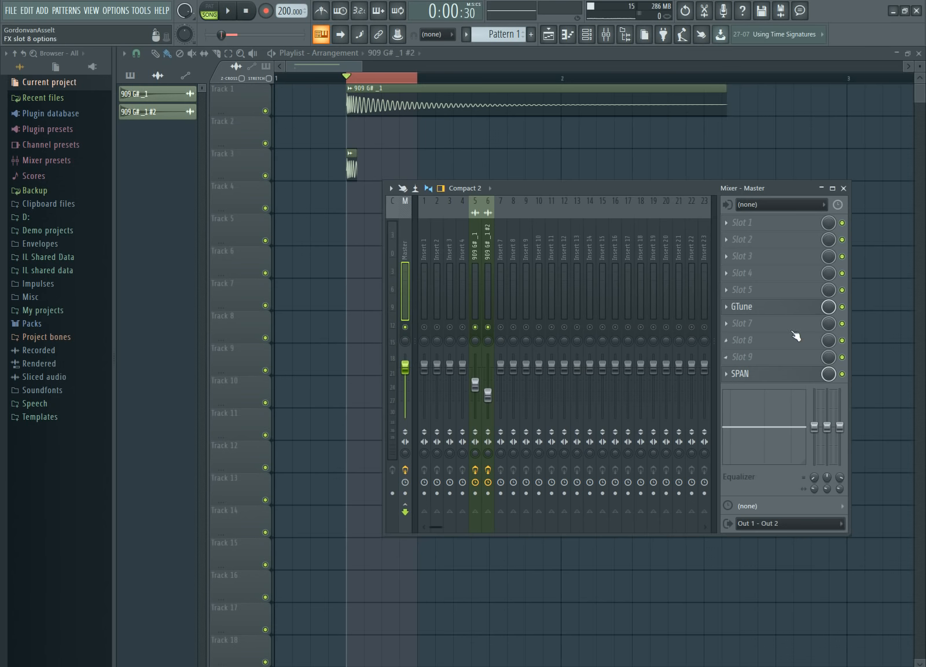
pyautogui.click(747, 373)
pyautogui.press('space')
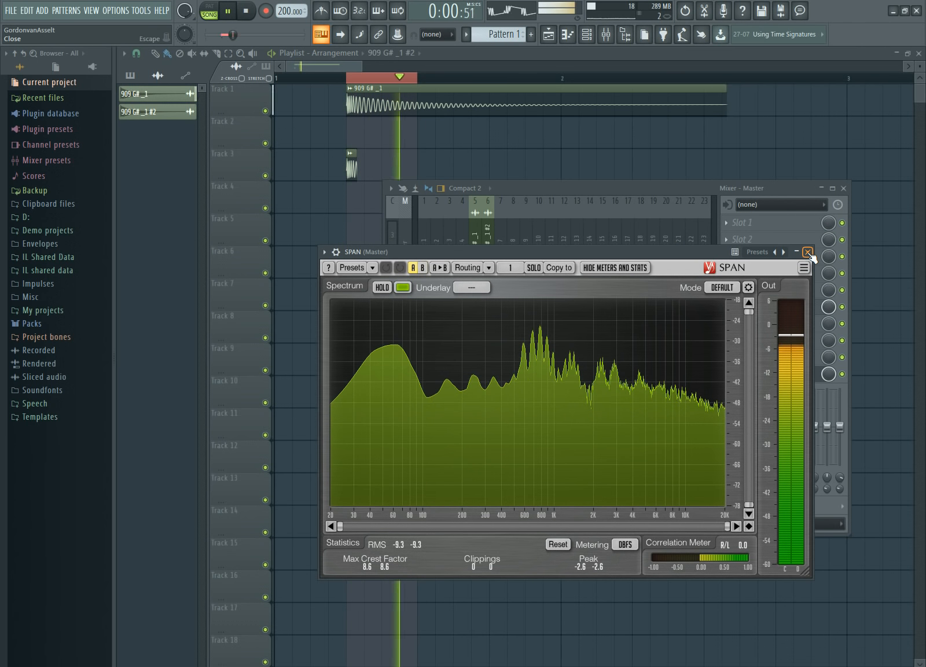
pyautogui.press('space')
pyautogui.click(808, 252)
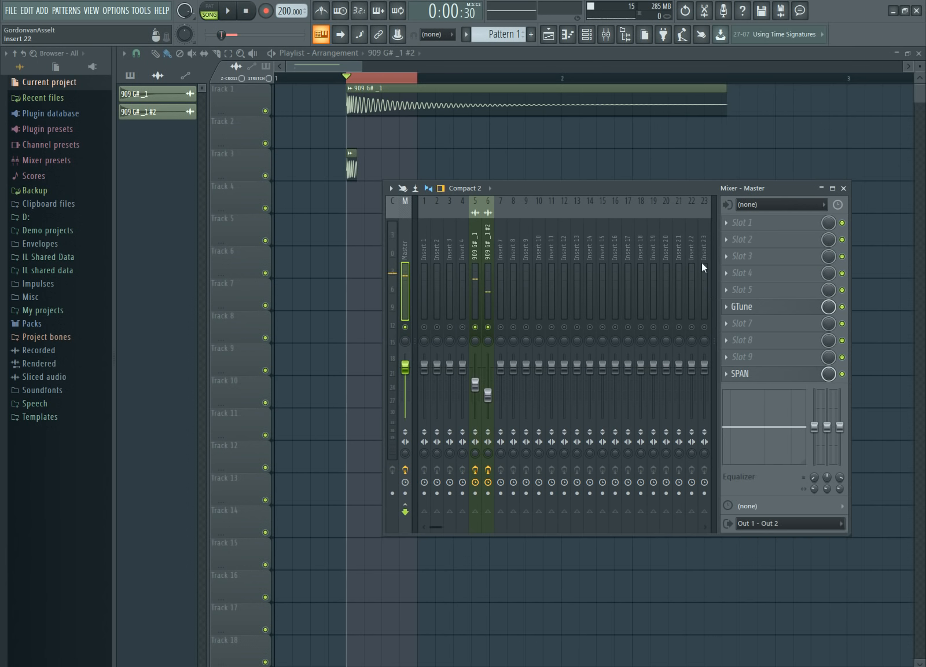
# Load FabFilter Pro-Q 2 into slot 2 of the Master track and close its window
pyautogui.click(752, 243)
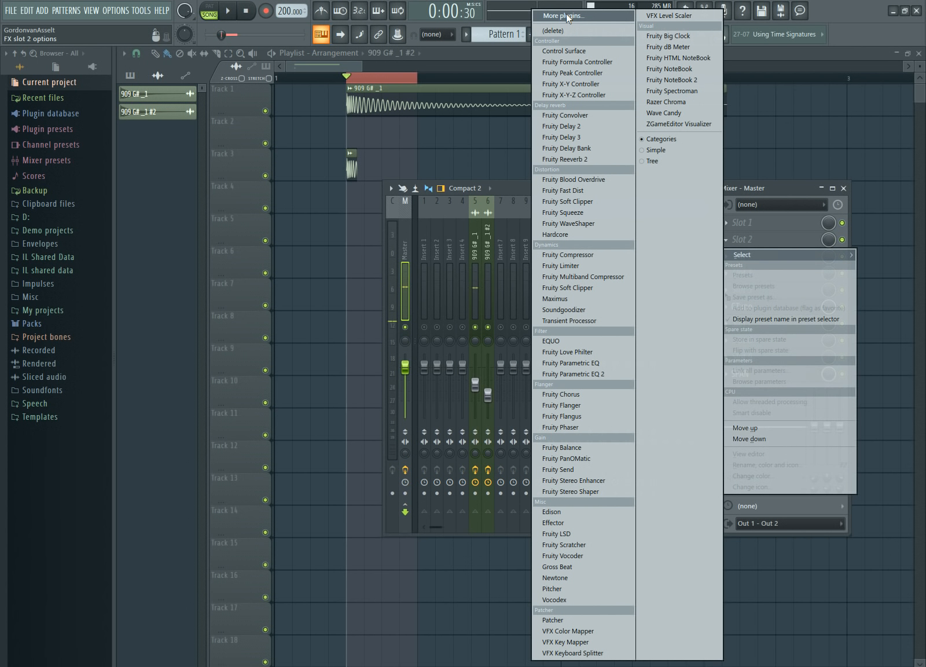
pyautogui.click(566, 17)
pyautogui.write('fab')
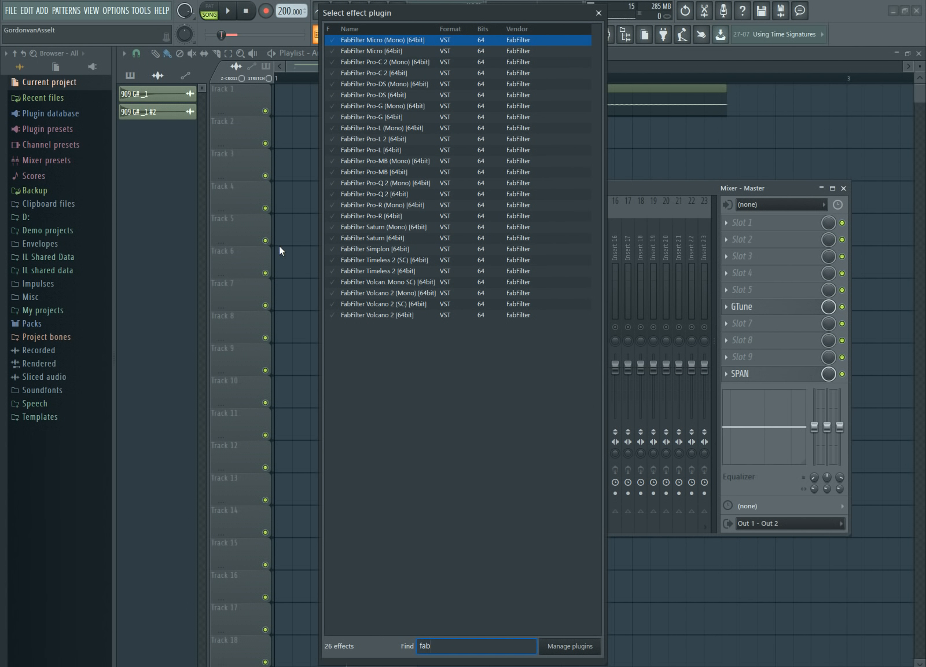
pyautogui.doubleClick(365, 195)
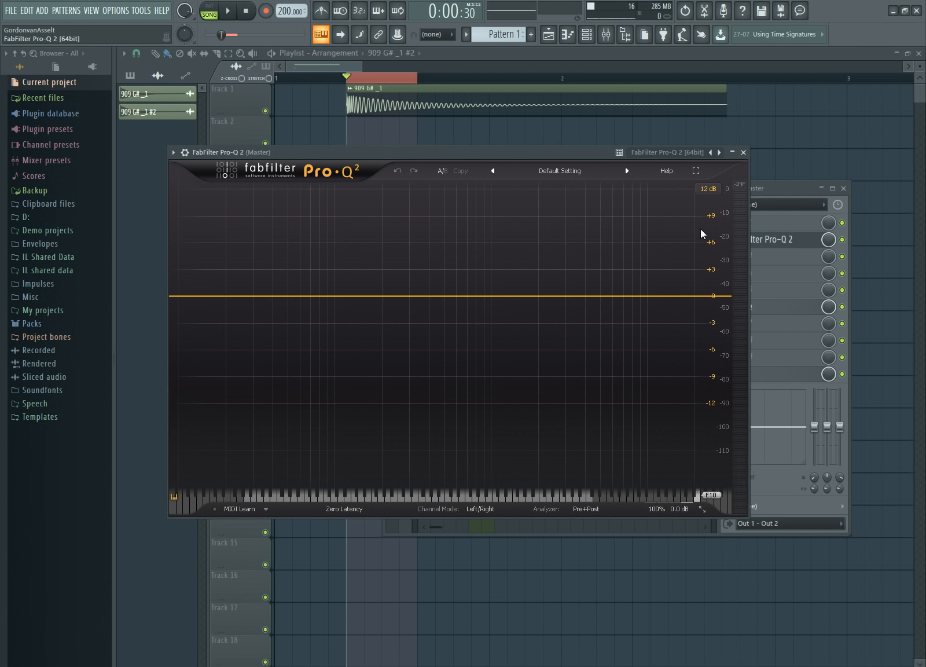
pyautogui.click(744, 153)
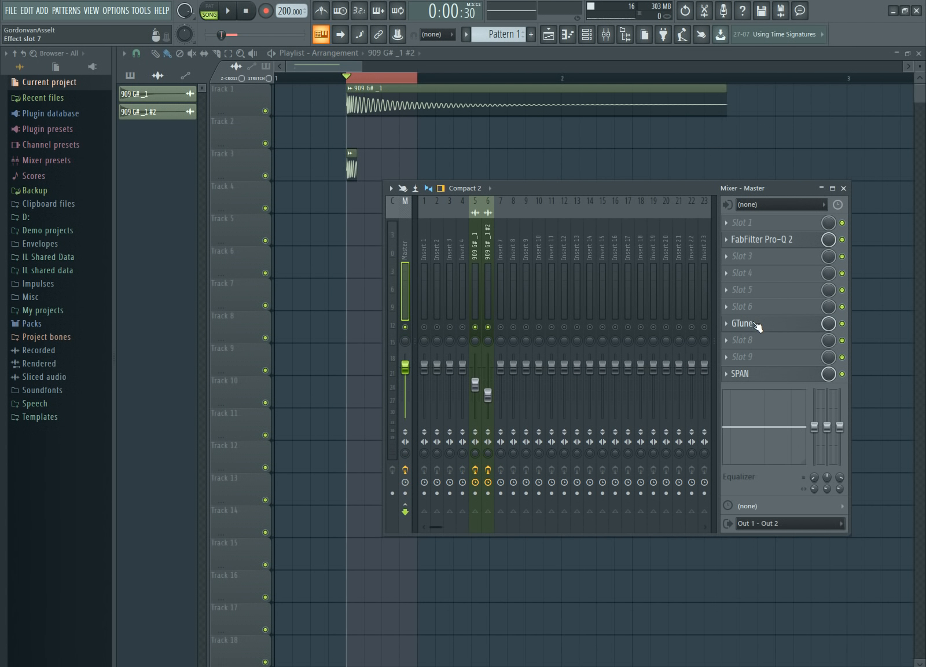
# Load iZotope Trash 2 into slot 5 of the Master track
pyautogui.click(748, 293)
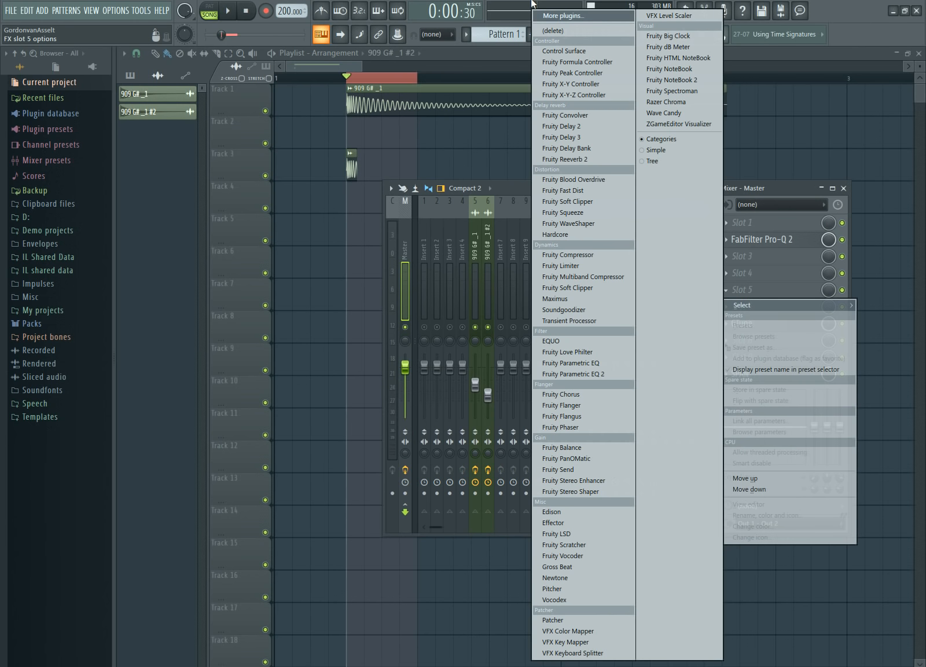
pyautogui.click(547, 16)
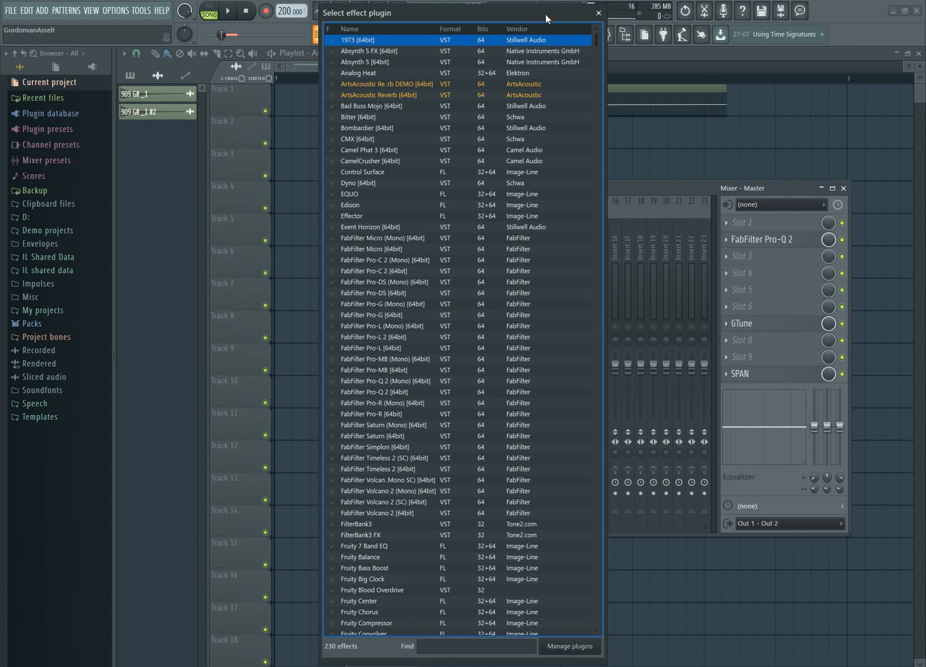
pyautogui.write('tra')
pyautogui.doubleClick(365, 105)
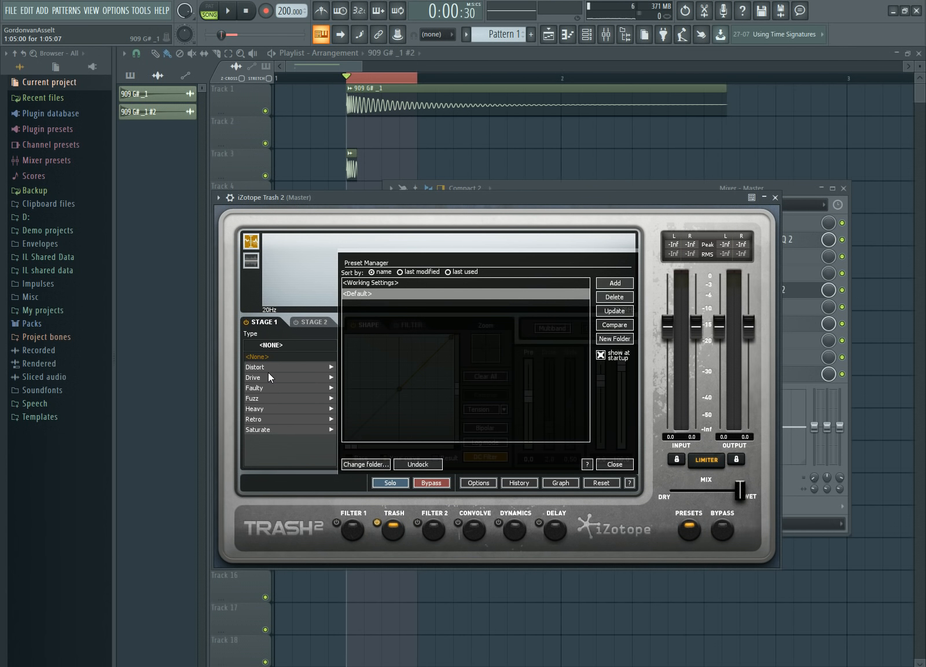
# Set Trash 2's Stage 1 distortion to Distort's Clip Control, dismiss the Preset Manager and close the plugin
pyautogui.click(267, 370)
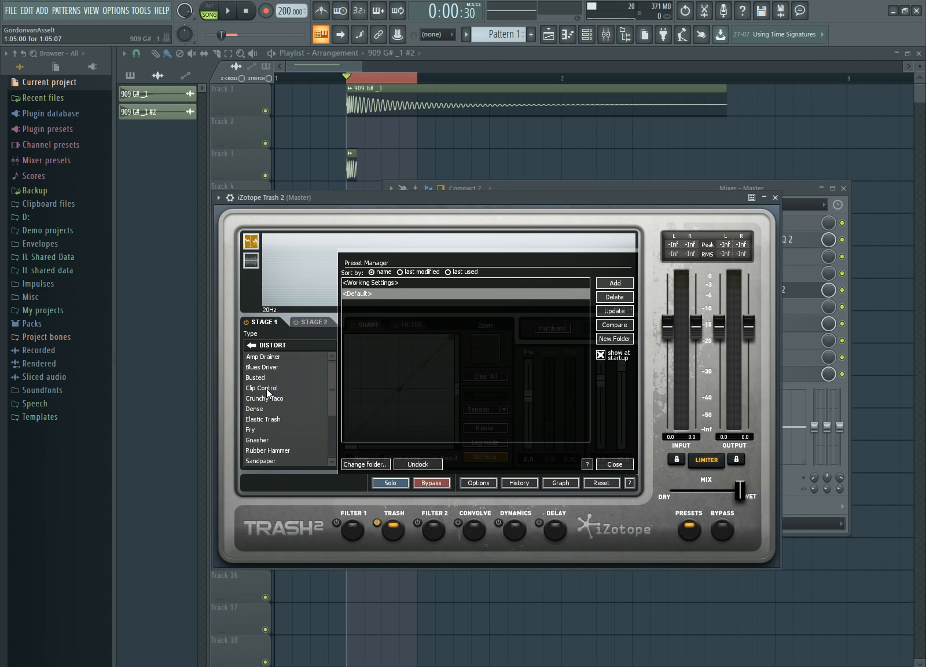
pyautogui.click(266, 388)
pyautogui.click(615, 464)
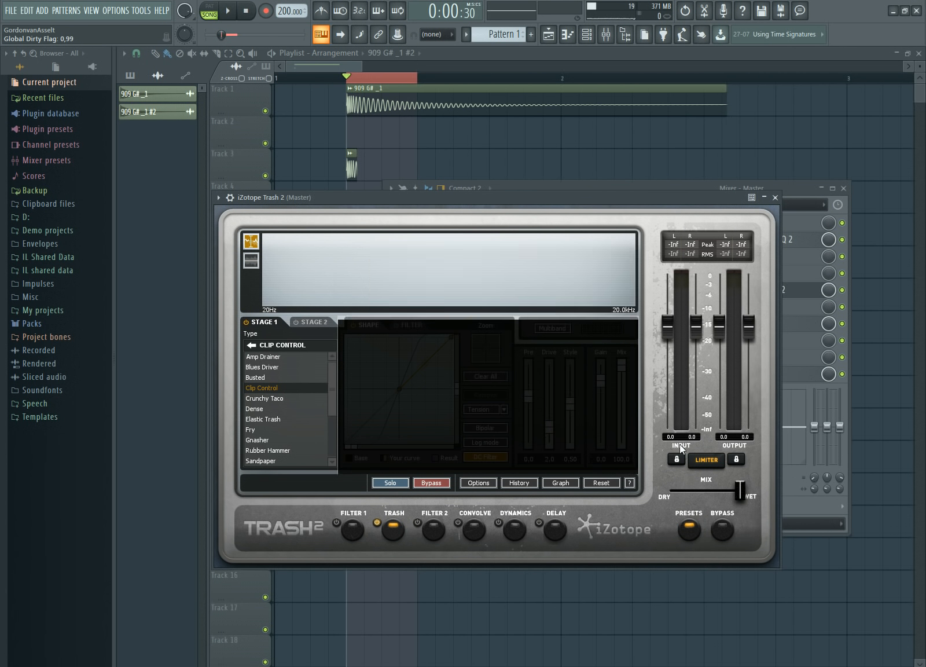
pyautogui.moveTo(600, 192); pyautogui.dragTo(543, 170)
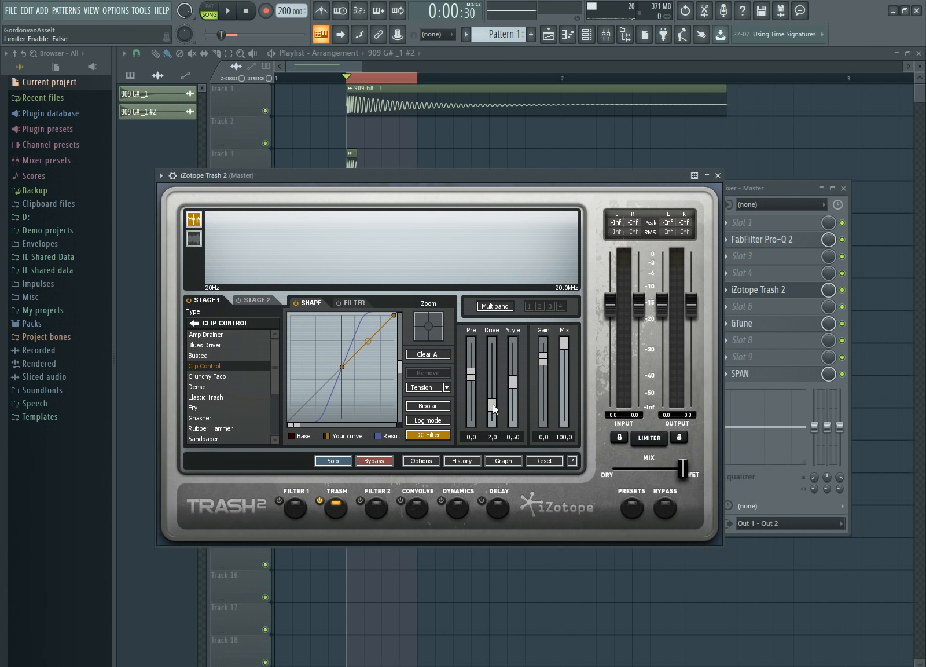
pyautogui.click(717, 176)
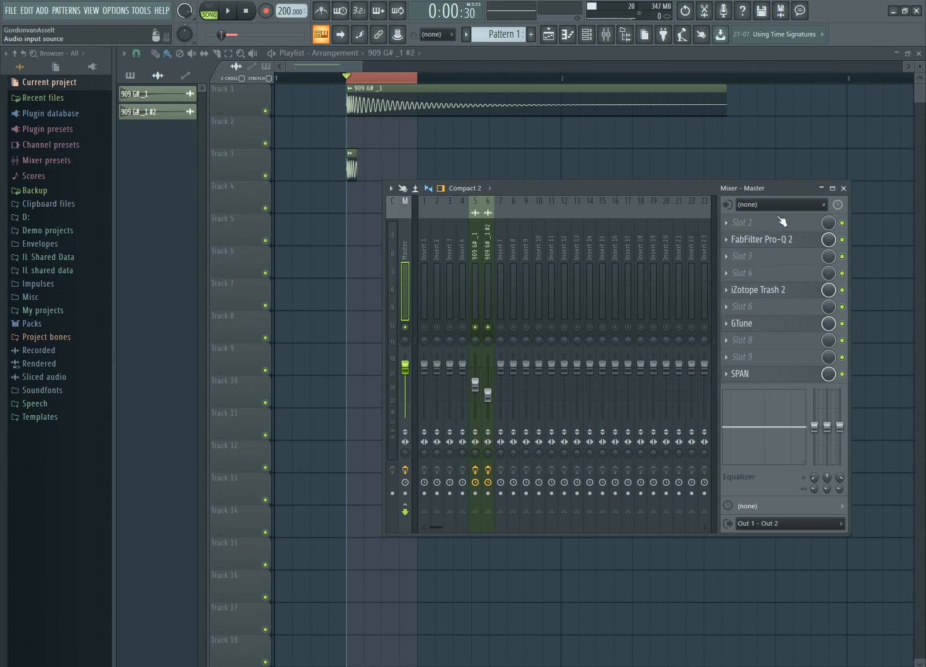
# Load Effector into slot 4 of the Master track
pyautogui.click(766, 273)
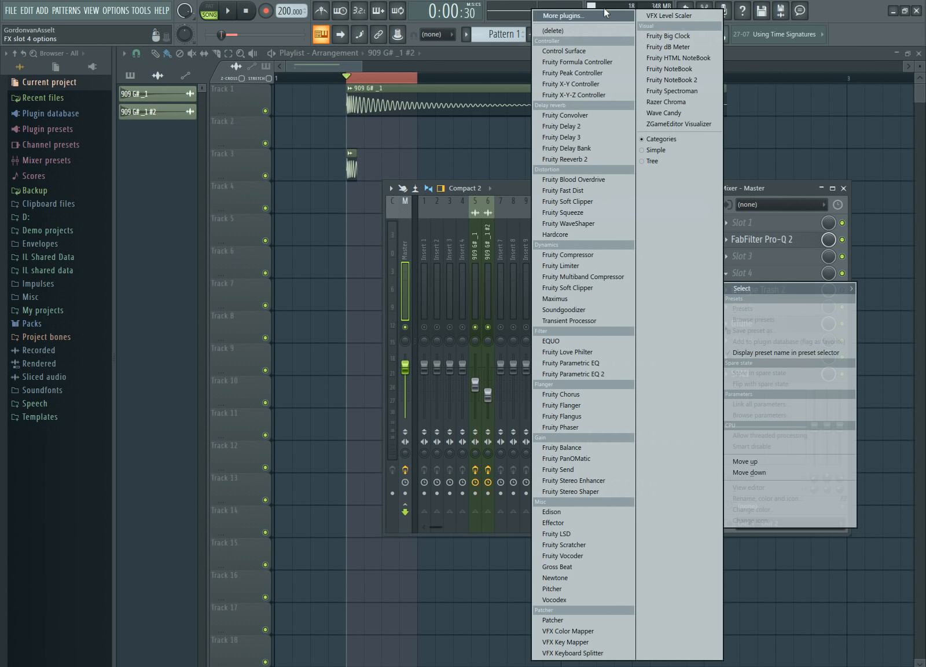
pyautogui.click(601, 13)
pyautogui.write('eff')
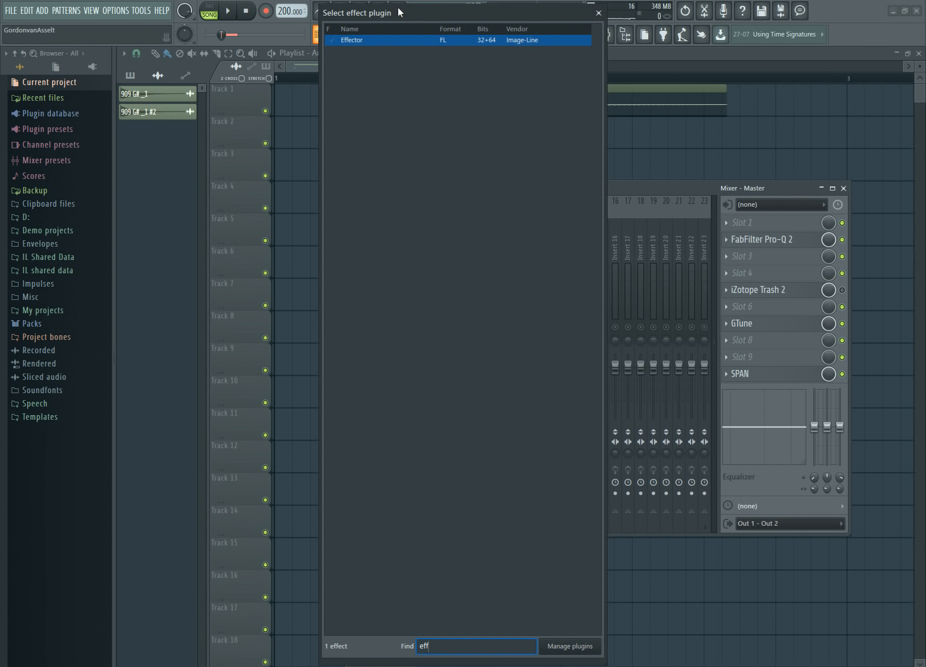
pyautogui.doubleClick(369, 40)
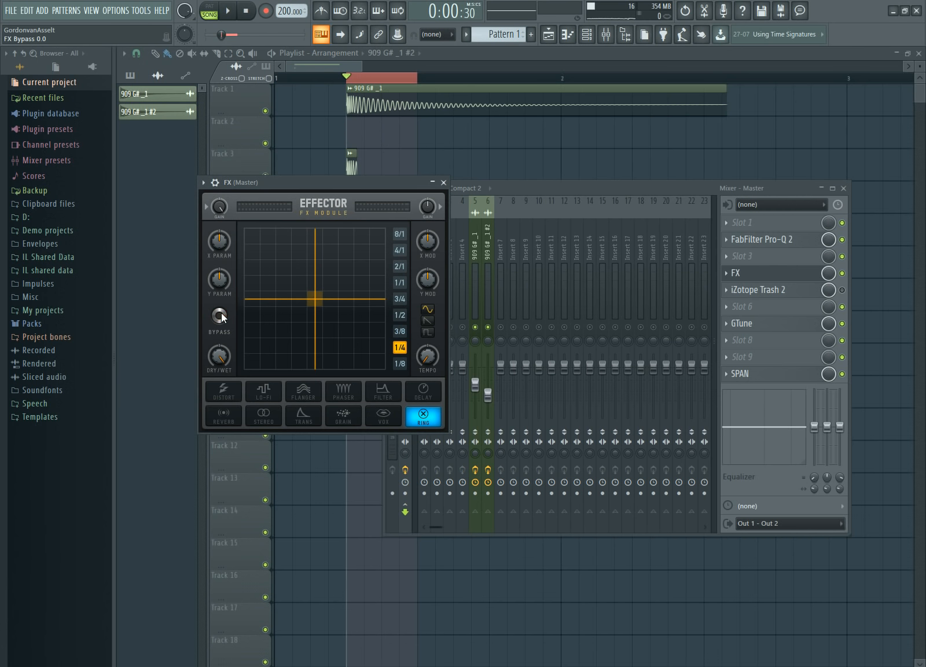
# Set Effector to Distort with low X and Y amounts while playing the kick, and close its window
pyautogui.press('space')
pyautogui.press('space')
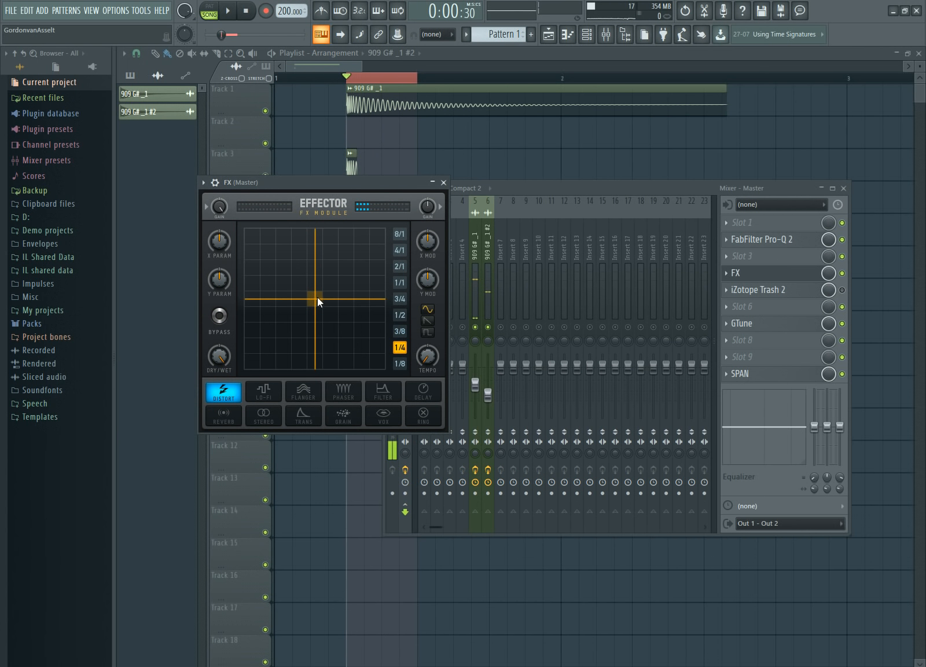
pyautogui.press('space')
pyautogui.moveTo(277, 342); pyautogui.dragTo(260, 352)
pyautogui.press('space')
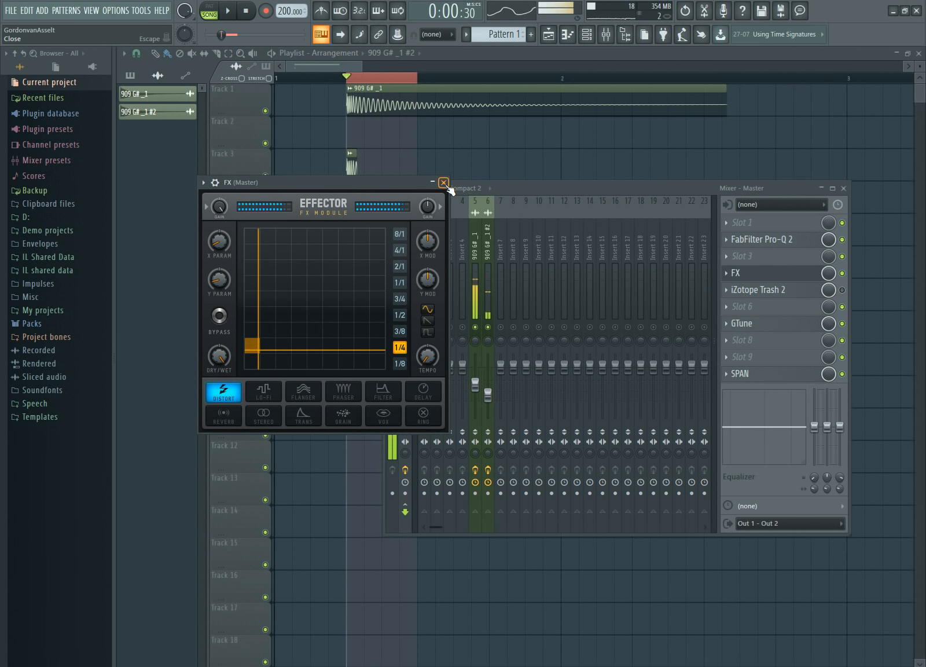
pyautogui.click(443, 182)
# Open the Master's Pro-Q 2 and SPAN during playback, detach SPAN and arrange both windows so their spectra show
pyautogui.click(791, 243)
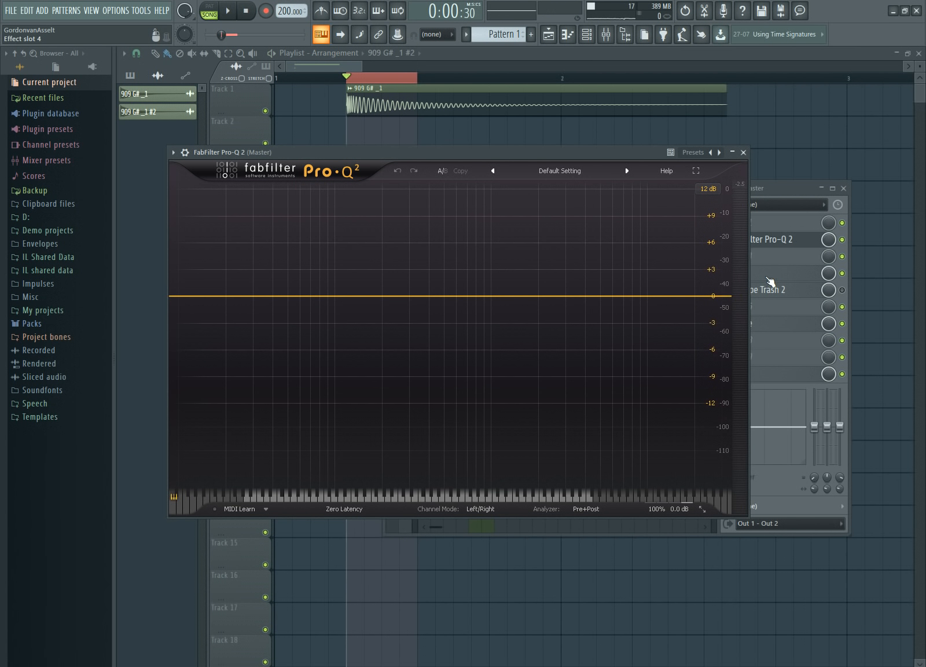
pyautogui.click(778, 215)
pyautogui.click(755, 435)
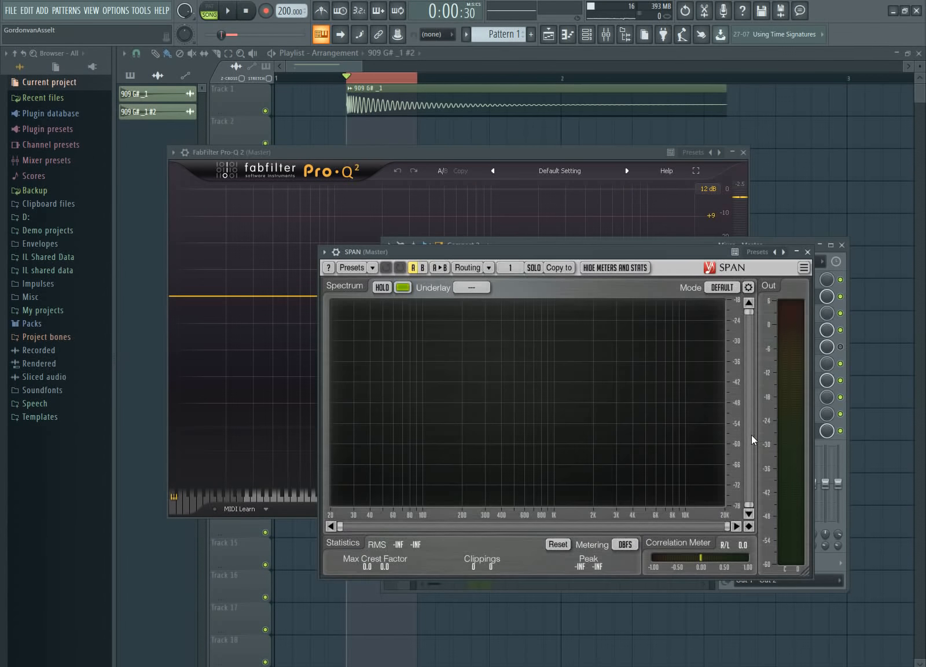
pyautogui.press('space')
pyautogui.moveTo(605, 153); pyautogui.dragTo(573, 67)
pyautogui.moveTo(406, 322); pyautogui.dragTo(463, 351)
pyautogui.click(437, 351)
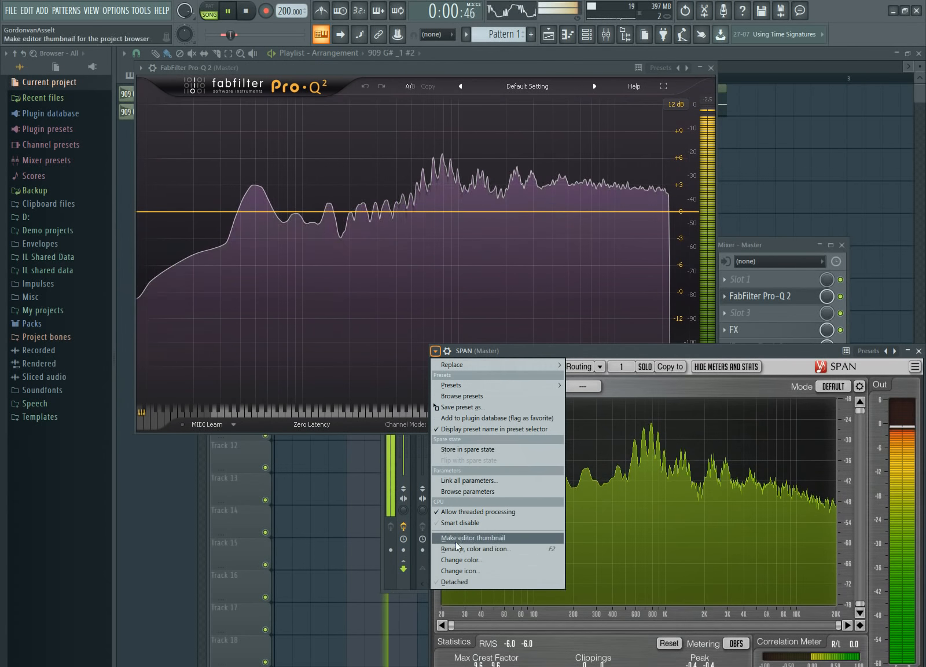
pyautogui.click(455, 582)
pyautogui.moveTo(454, 68); pyautogui.dragTo(434, 85)
# Add a broad bell boost at about 18296 Hz with +7.26 dB gain and Q 0.365 in Pro-Q 2, and play the kick
pyautogui.moveTo(488, 229); pyautogui.dragTo(617, 164)
pyautogui.scroll(-5, 579, 158)
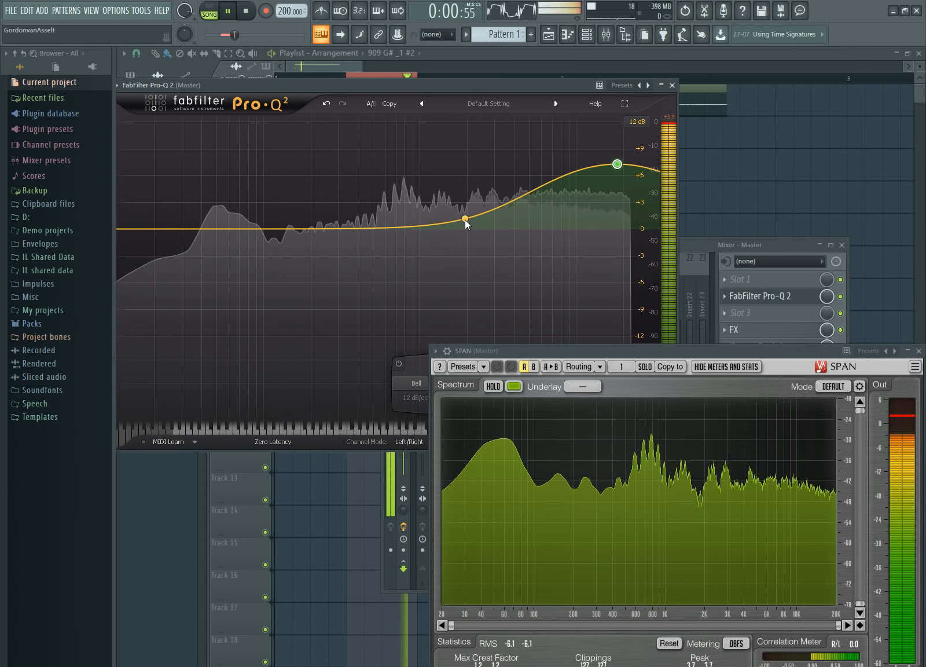
pyautogui.moveTo(462, 88); pyautogui.dragTo(506, 94)
pyautogui.press('space')
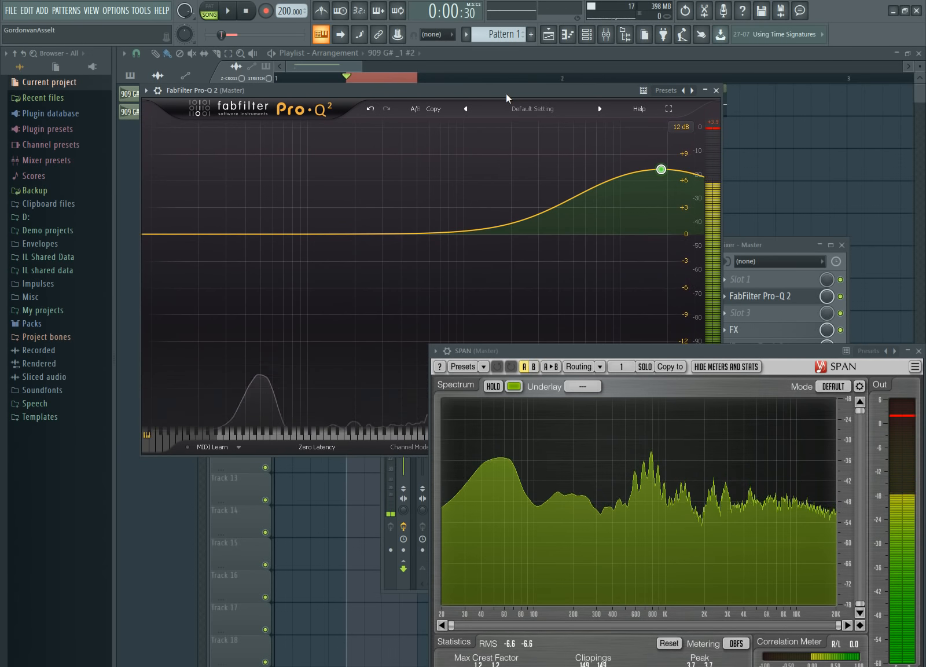
pyautogui.press('space')
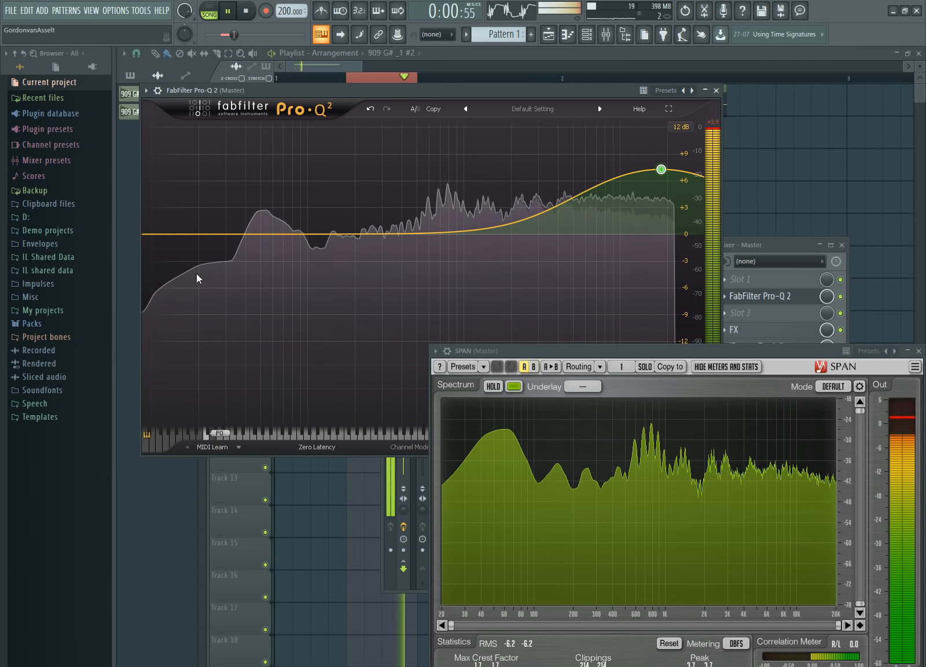
# Switch Pro-Q 2 to Linear Phase with Medium latency and audition the kick
pyautogui.press('space')
pyautogui.click(320, 449)
pyautogui.click(316, 486)
pyautogui.press('space')
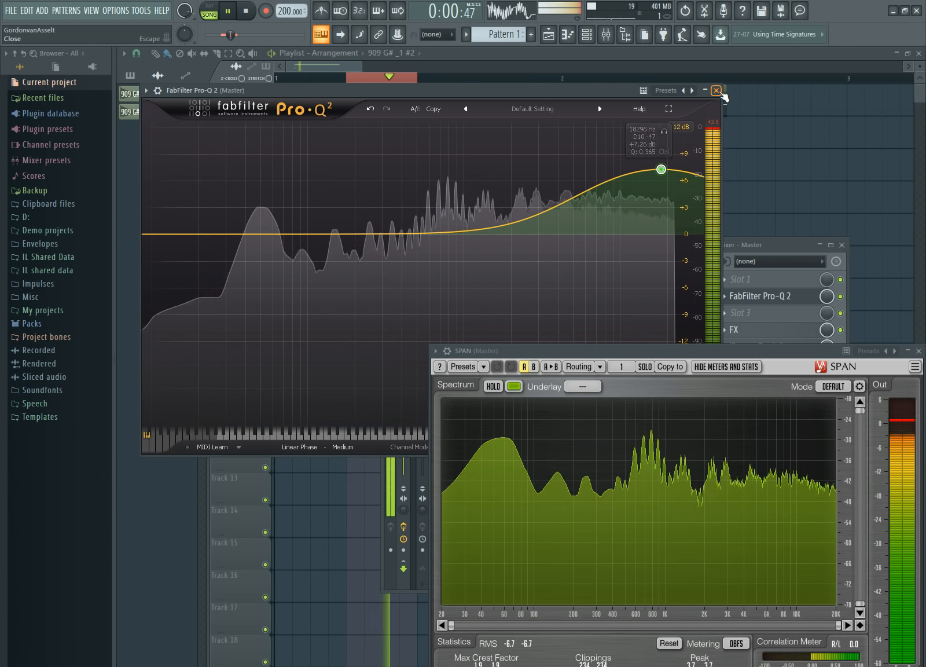
pyautogui.moveTo(620, 86); pyautogui.dragTo(596, 49)
pyautogui.press('space')
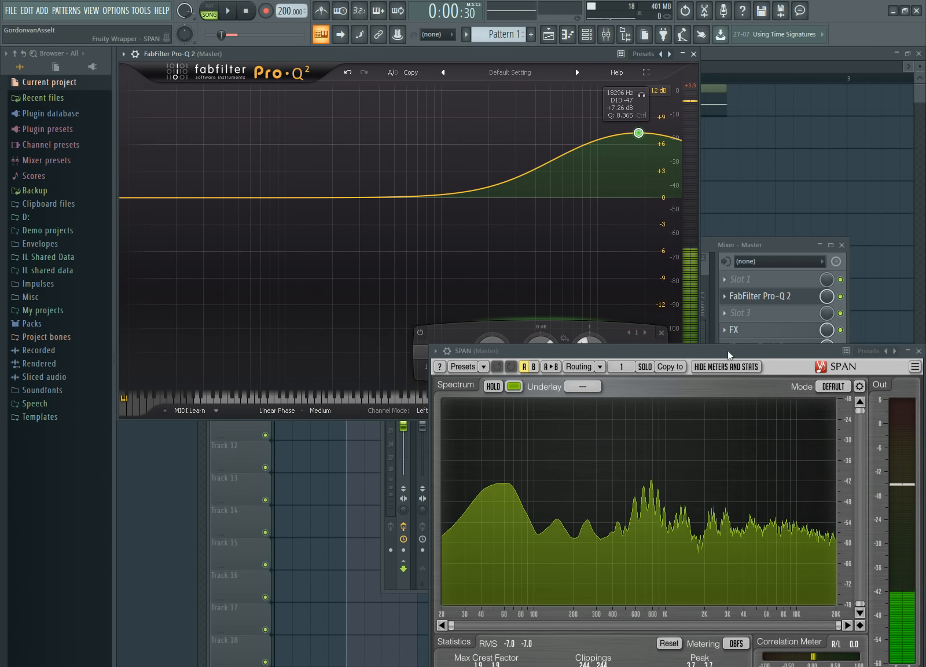
# Close the Pro-Q 2, SPAN and mixer windows and return to the playlist
pyautogui.click(693, 54)
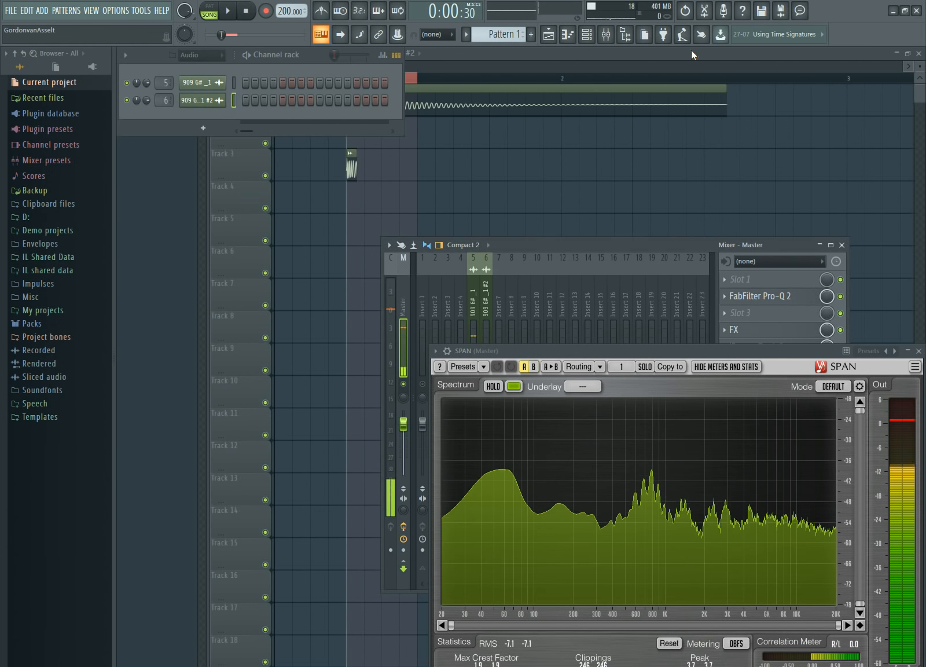
pyautogui.click(918, 351)
pyautogui.click(842, 244)
pyautogui.click(555, 56)
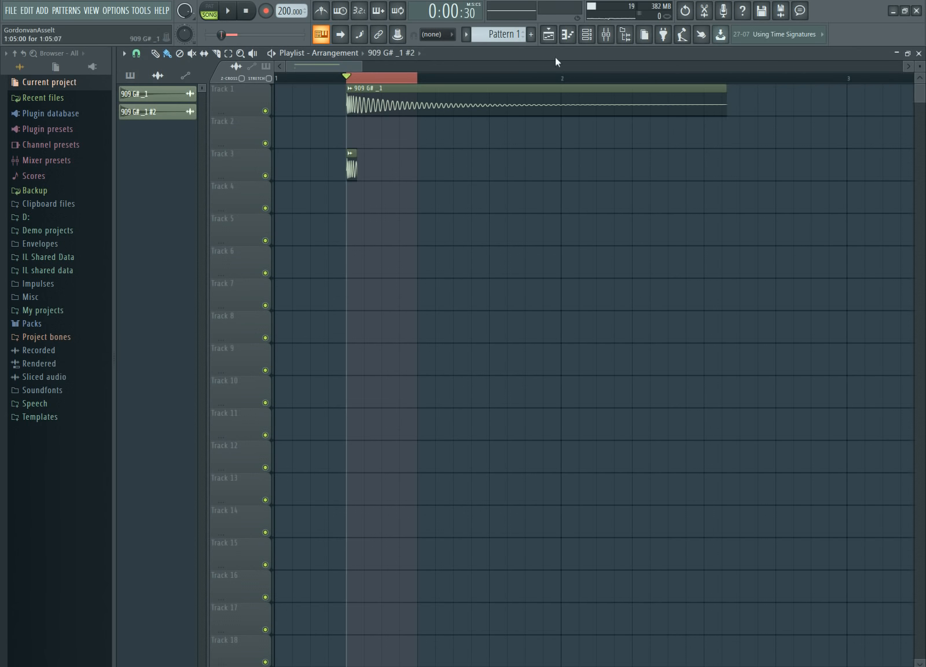
# Move both kick clips to start midway through bar 1 and set a time selection spanning them with space before and after
pyautogui.moveTo(359, 63)
pyautogui.mouseDown()
pyautogui.moveTo(400, 66)
pyautogui.moveTo(370, 66)
pyautogui.mouseUp()
pyautogui.hotkey('ctrl', 'a')
pyautogui.moveTo(386, 120); pyautogui.dragTo(451, 104)
pyautogui.click(370, 80)
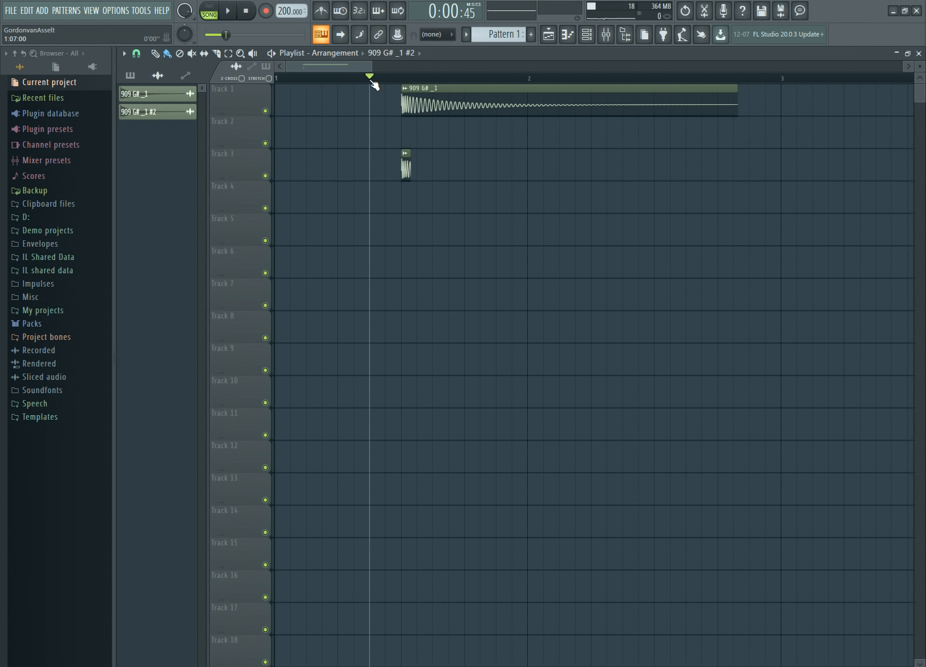
pyautogui.moveTo(371, 81); pyautogui.dragTo(748, 167)
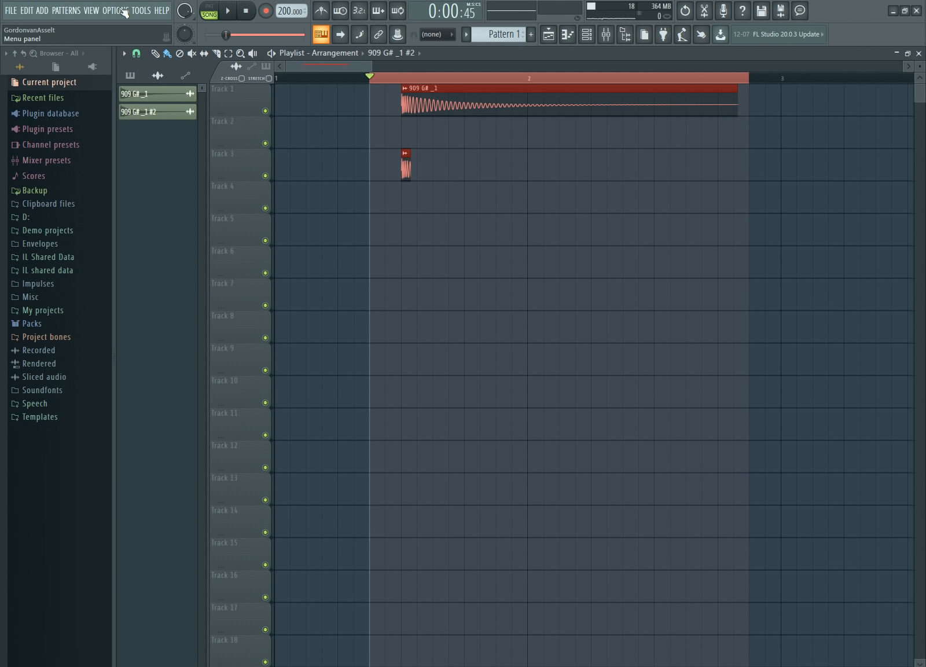
# Reopen the mixer and review the Master track's Pro-Q 2, SPAN and Effector settings, closing each plugin window
pyautogui.click(92, 10)
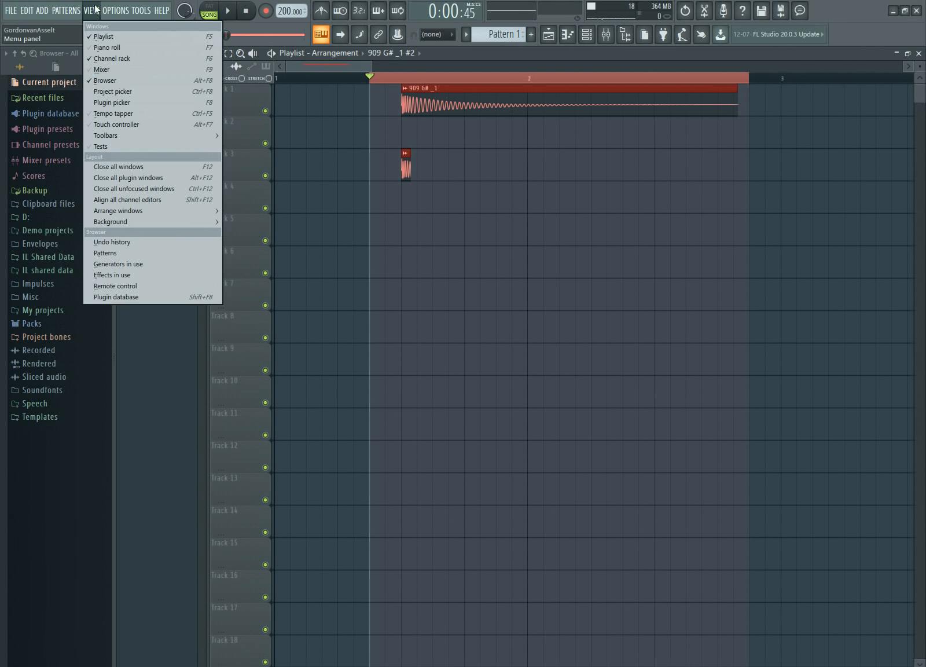
pyautogui.click(119, 70)
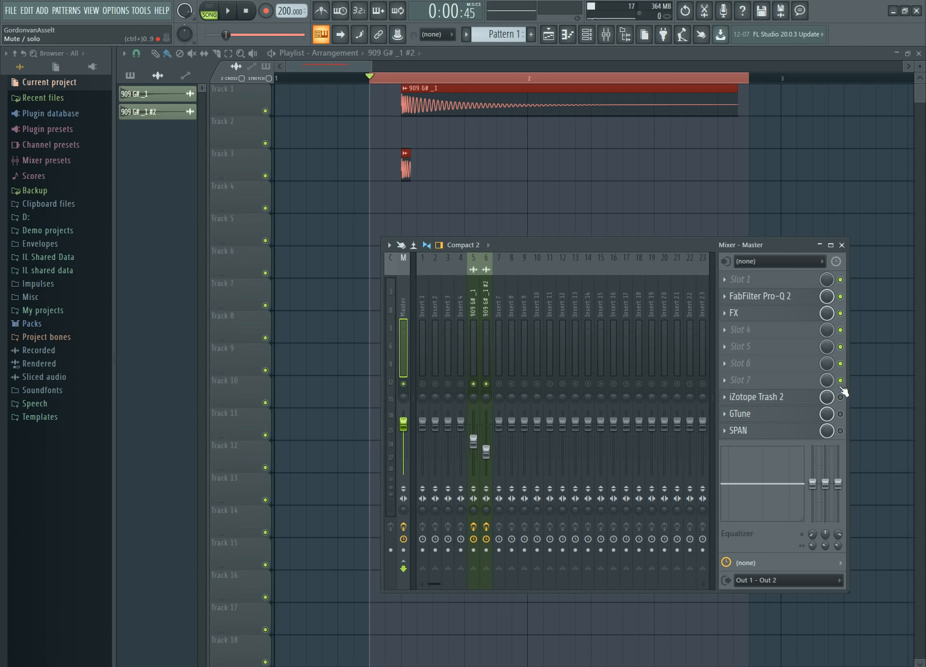
pyautogui.click(763, 304)
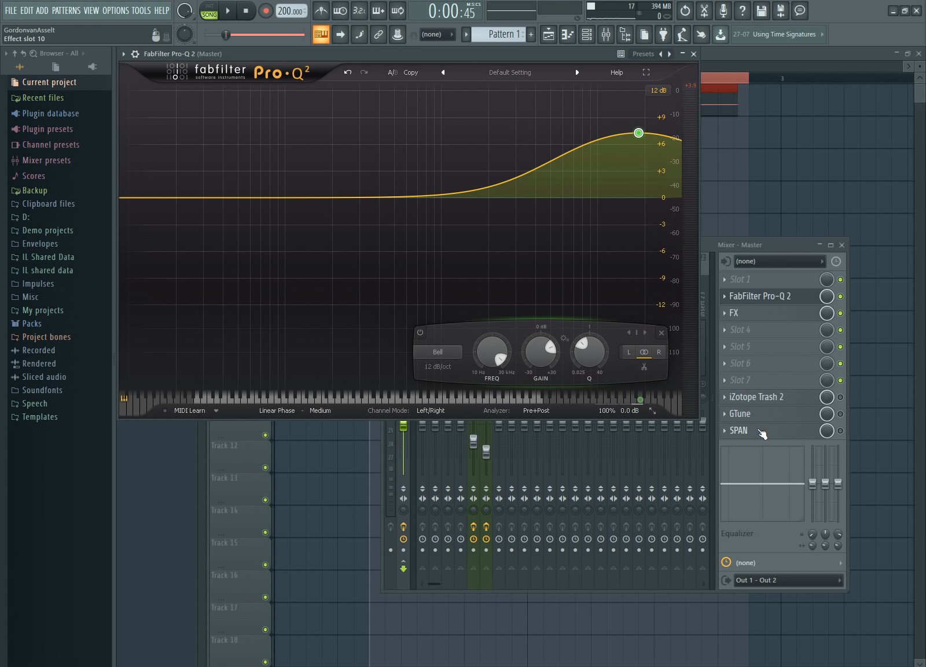
pyautogui.click(759, 431)
pyautogui.moveTo(796, 348); pyautogui.dragTo(629, 217)
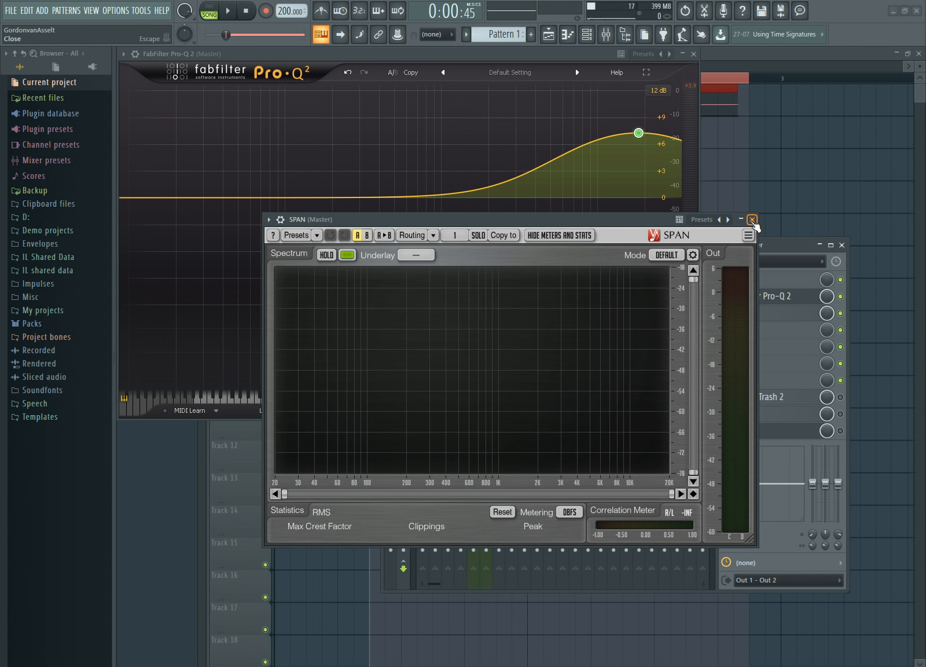
pyautogui.click(752, 220)
pyautogui.click(738, 314)
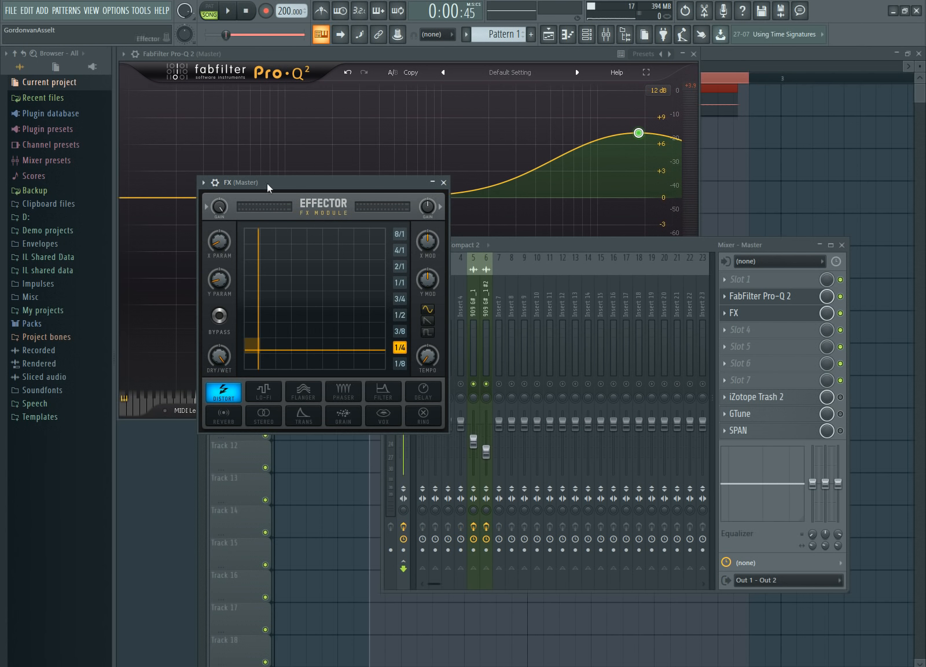
pyautogui.moveTo(271, 181); pyautogui.dragTo(456, 237)
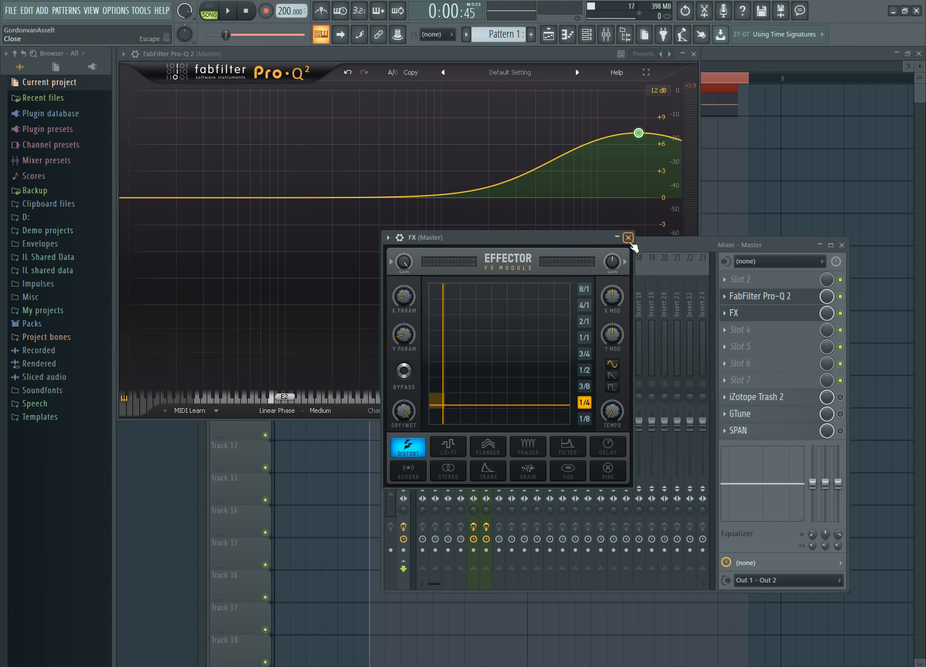
pyautogui.click(628, 238)
pyautogui.click(694, 54)
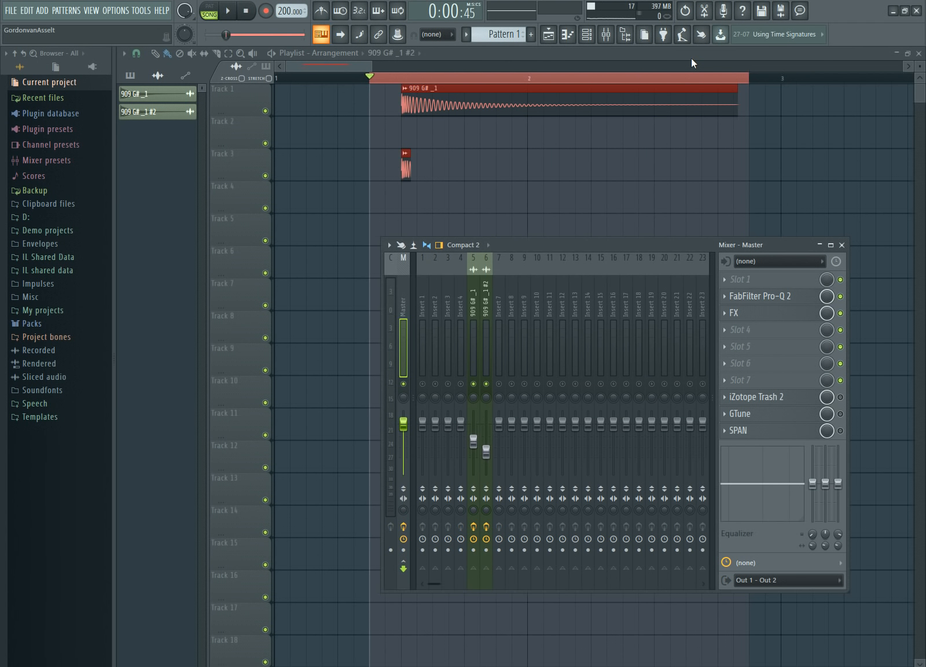
# Add Edison to the Master track's effect chain and move it to slot 5, below the FX slot
pyautogui.click(744, 328)
pyautogui.click(572, 17)
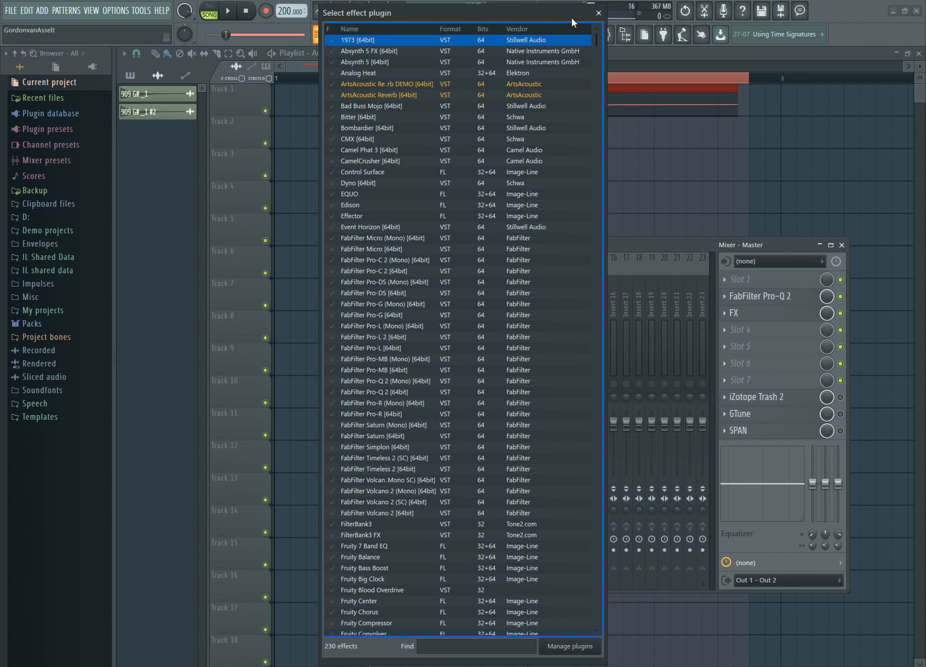
pyautogui.write('edi')
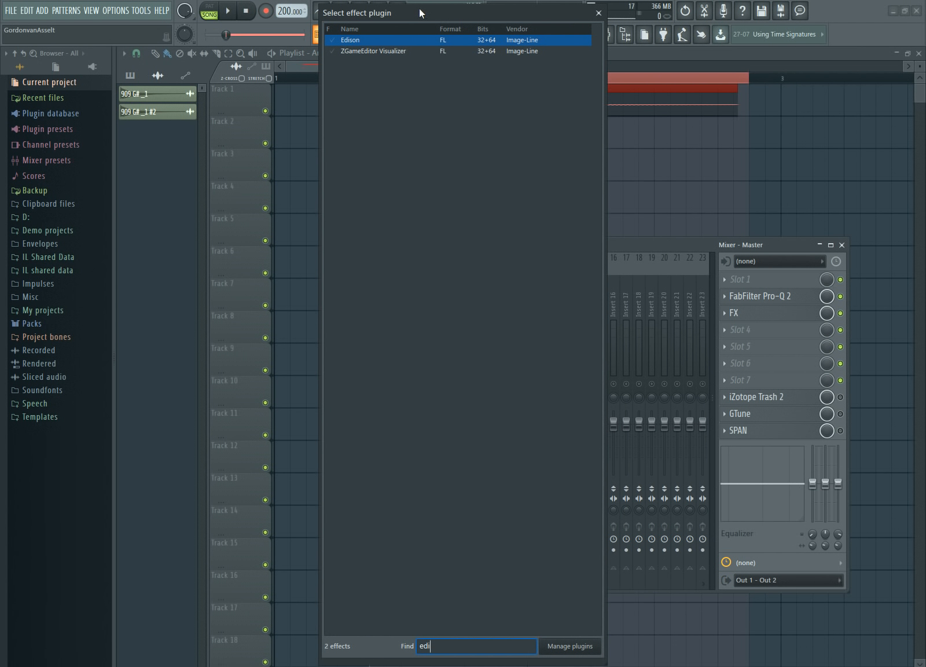
pyautogui.doubleClick(374, 40)
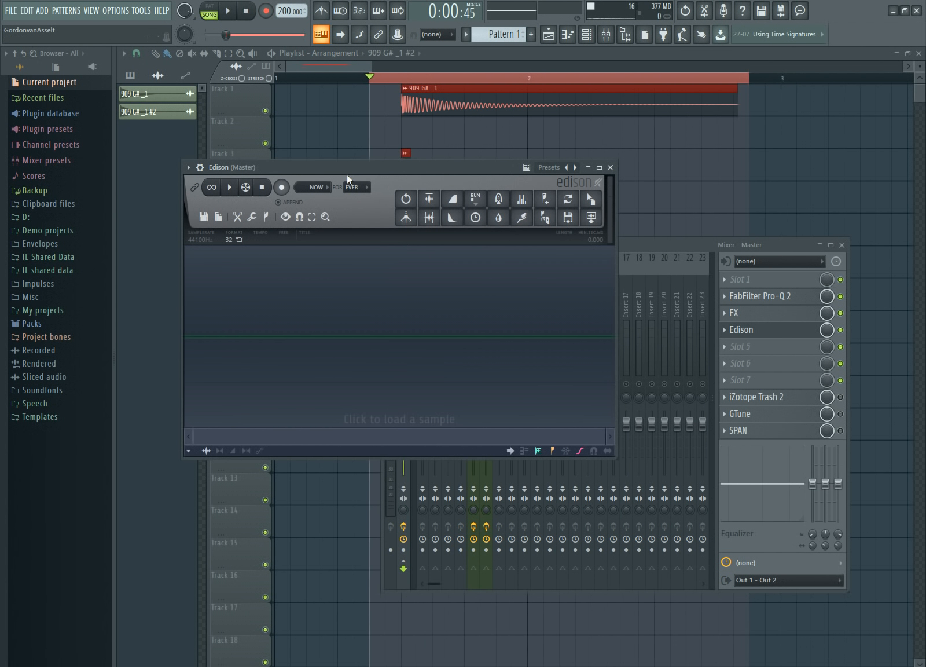
pyautogui.click(699, 268)
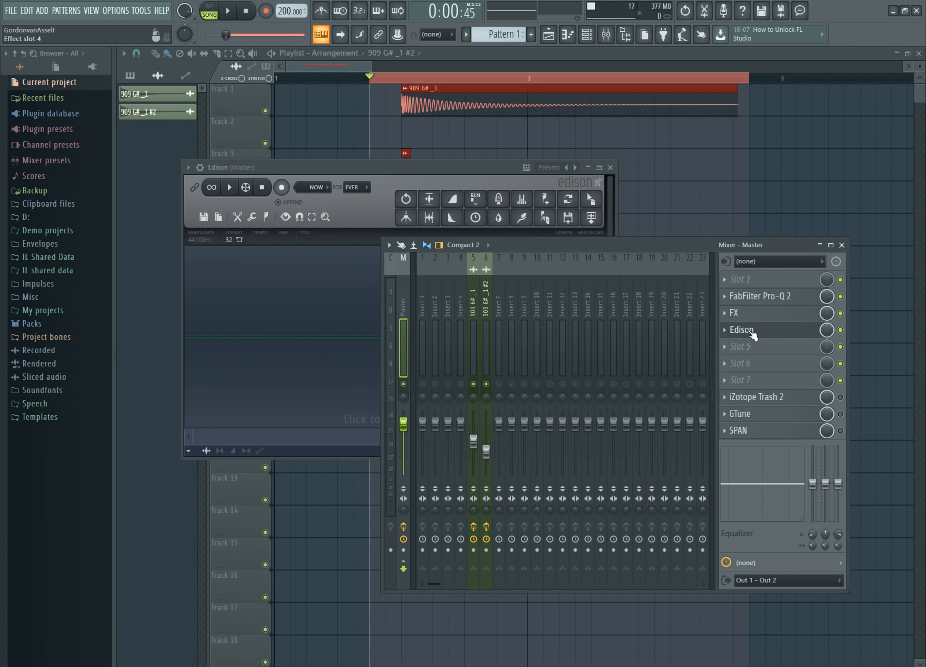
pyautogui.moveTo(752, 331); pyautogui.dragTo(753, 347)
pyautogui.moveTo(413, 175); pyautogui.dragTo(495, 287)
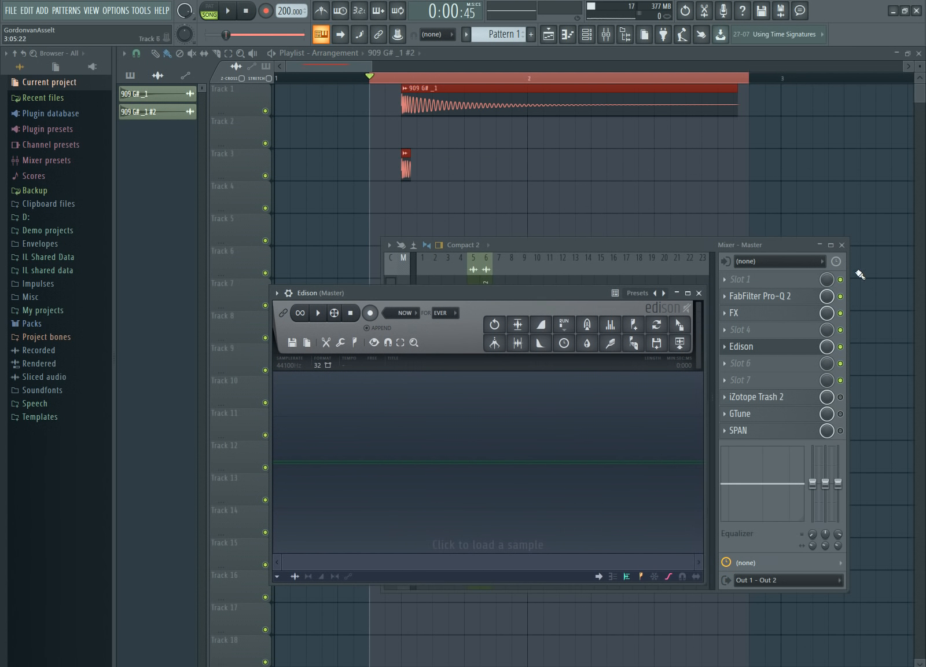
# Close the mixer and record playback of the processed kick into Edison
pyautogui.click(841, 245)
pyautogui.click(370, 313)
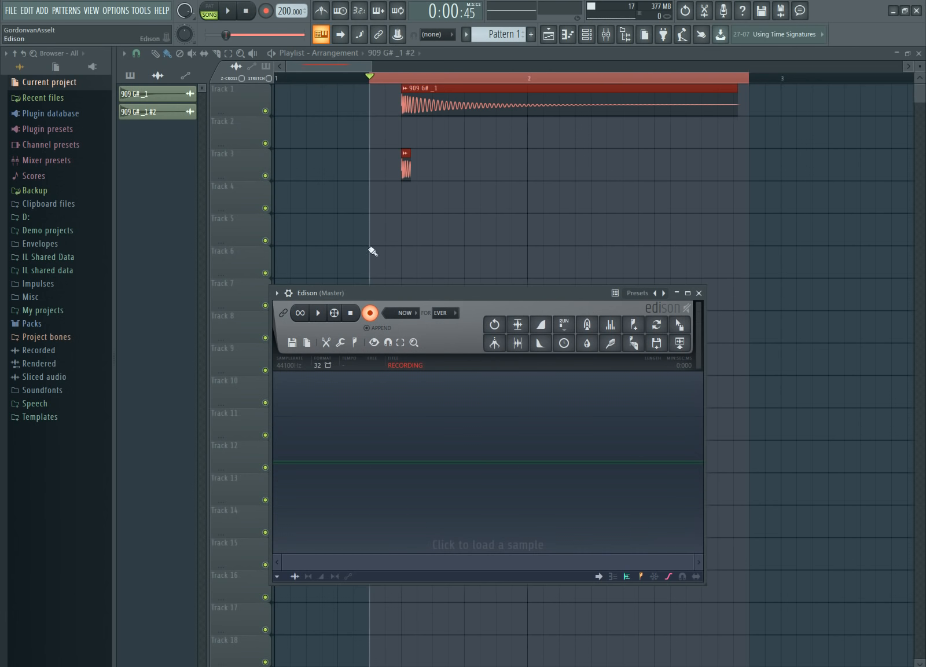
pyautogui.click(234, 11)
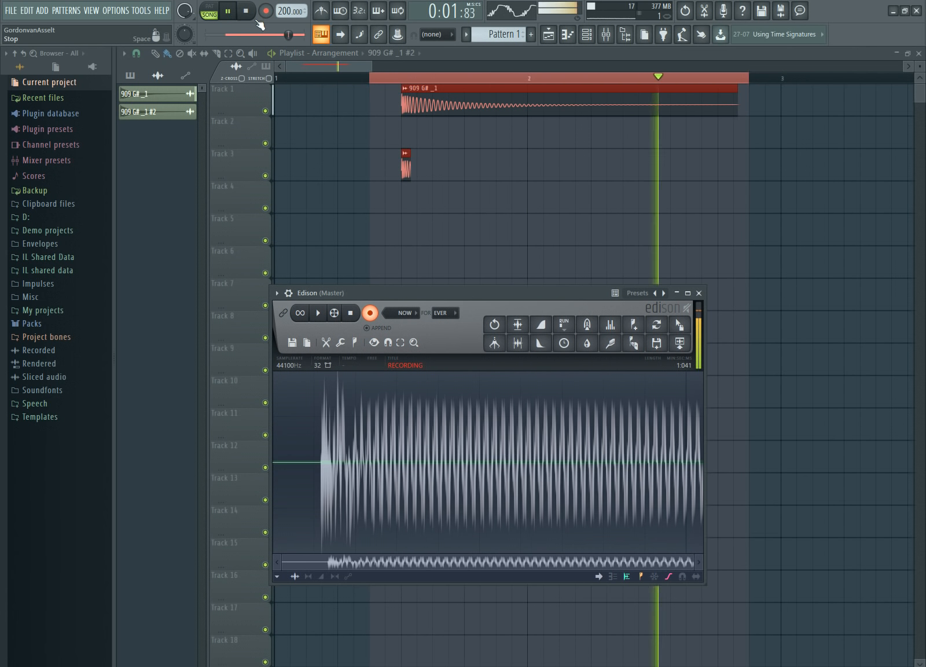
pyautogui.click(349, 316)
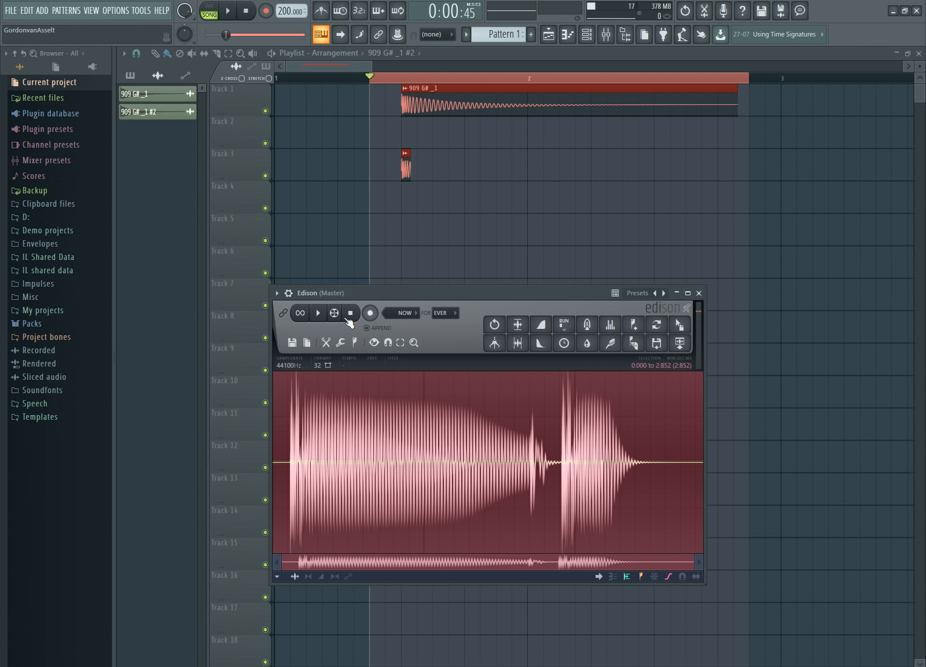
# Trim the Edison recording to the first kick without leading silence and select it up to just before the closing click
pyautogui.moveTo(564, 457); pyautogui.dragTo(841, 500)
pyautogui.press('Delete')
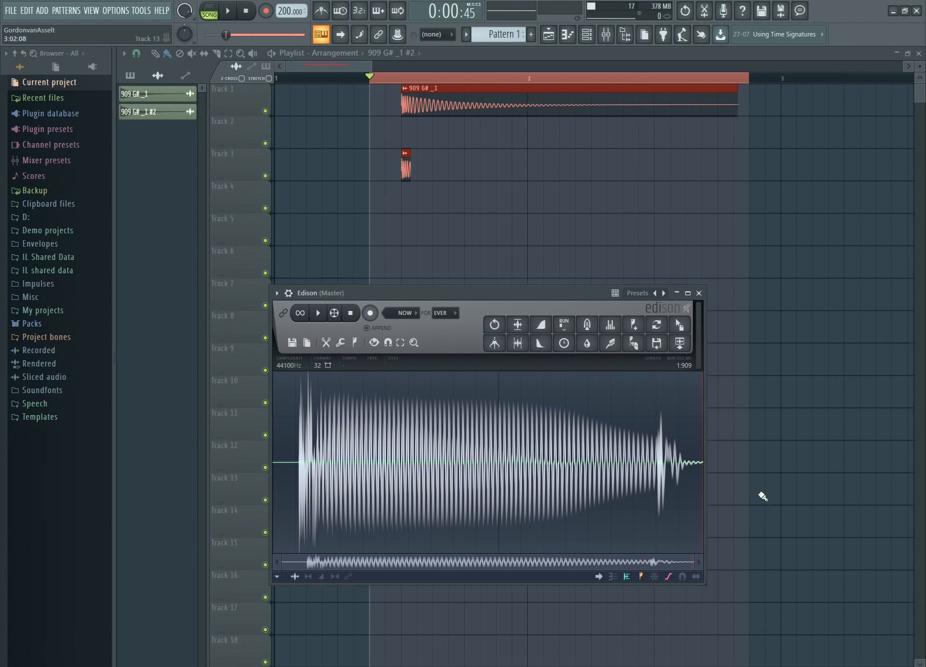
pyautogui.click(519, 343)
pyautogui.moveTo(663, 442); pyautogui.dragTo(297, 393)
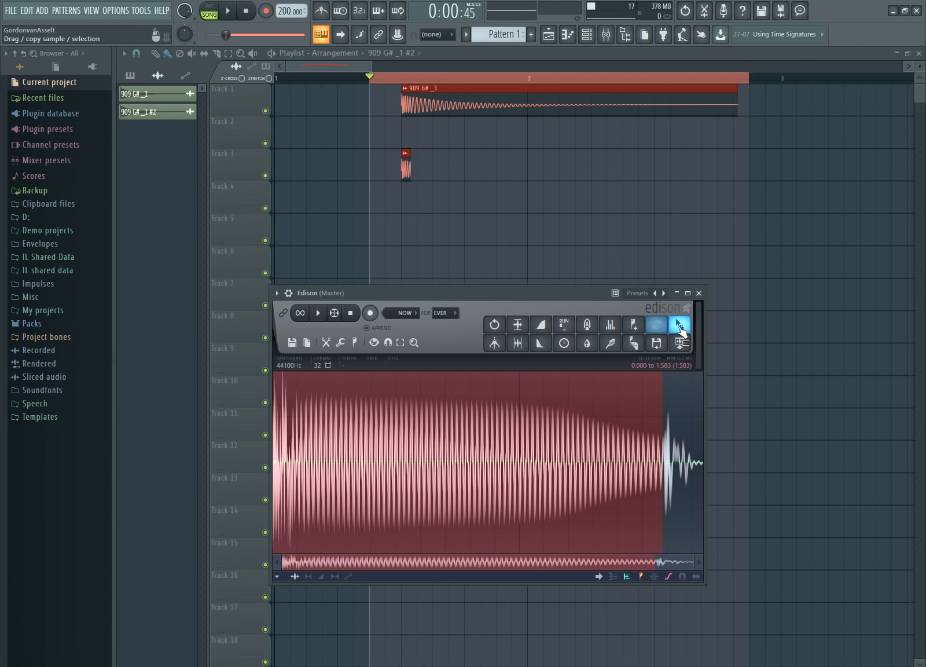
# Place the selected Edison audio on playlist Track 5 at the start of bar 3 and shorten the clip to one beat
pyautogui.moveTo(679, 324); pyautogui.dragTo(767, 243)
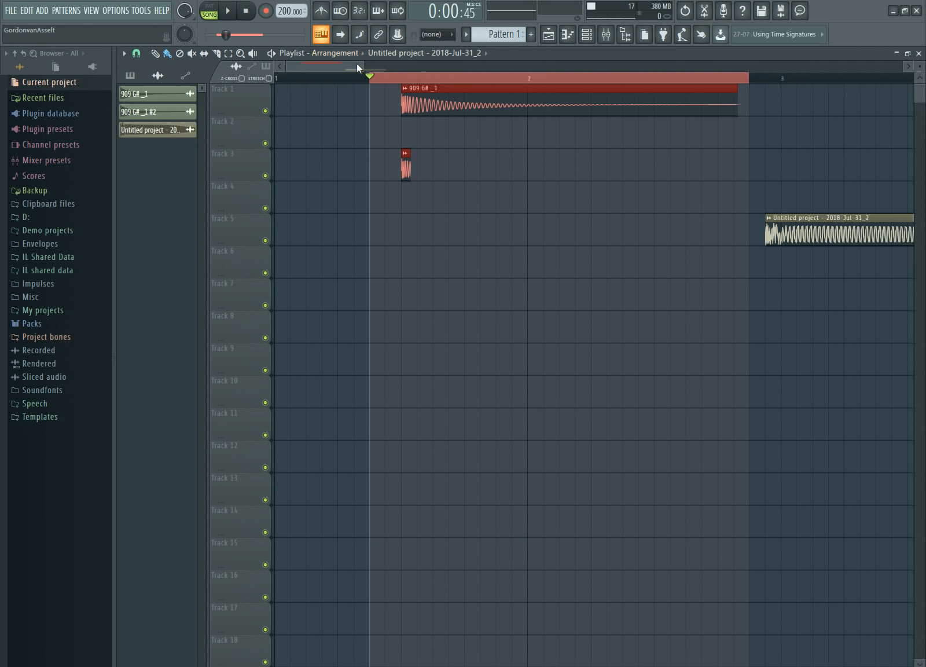
pyautogui.moveTo(356, 65); pyautogui.dragTo(395, 66)
pyautogui.scroll(-1, 400, 68)
pyautogui.scroll(2, 509, 261)
pyautogui.moveTo(440, 219); pyautogui.dragTo(471, 219)
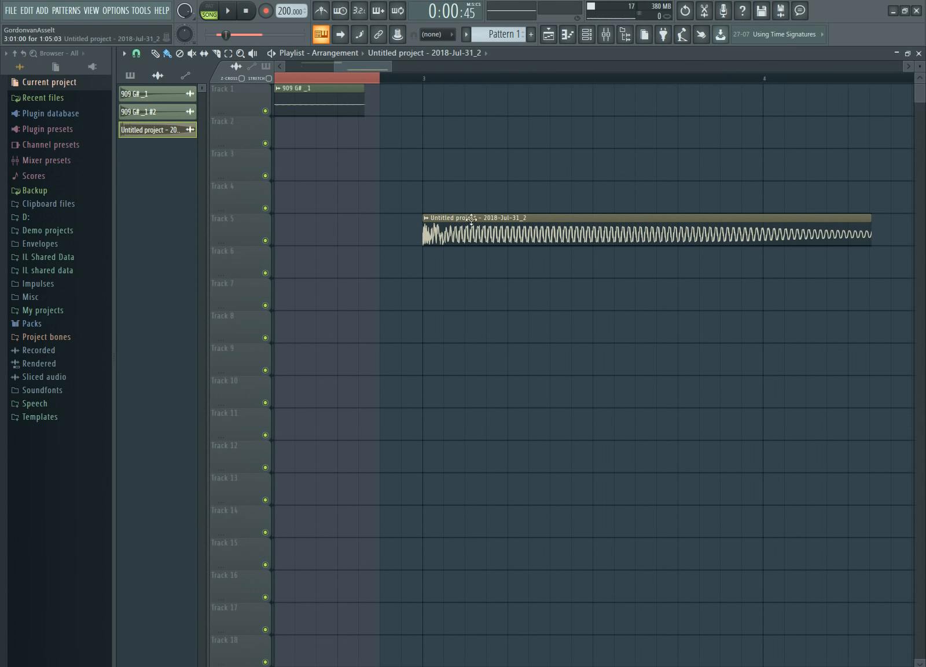
pyautogui.moveTo(870, 243); pyautogui.dragTo(507, 241)
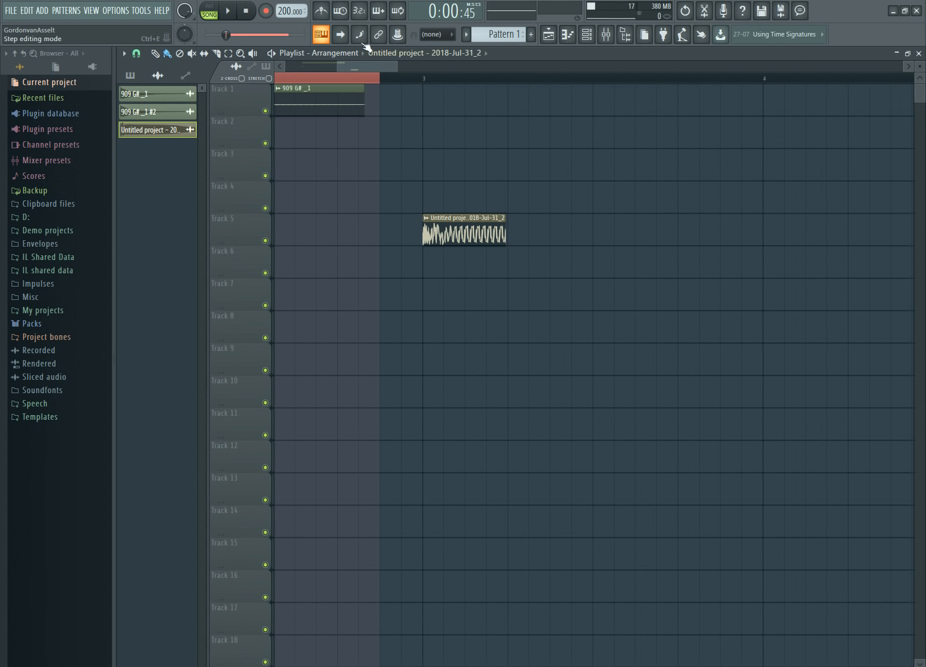
pyautogui.scroll(5, 366, 64)
pyautogui.moveTo(366, 65); pyautogui.dragTo(364, 65)
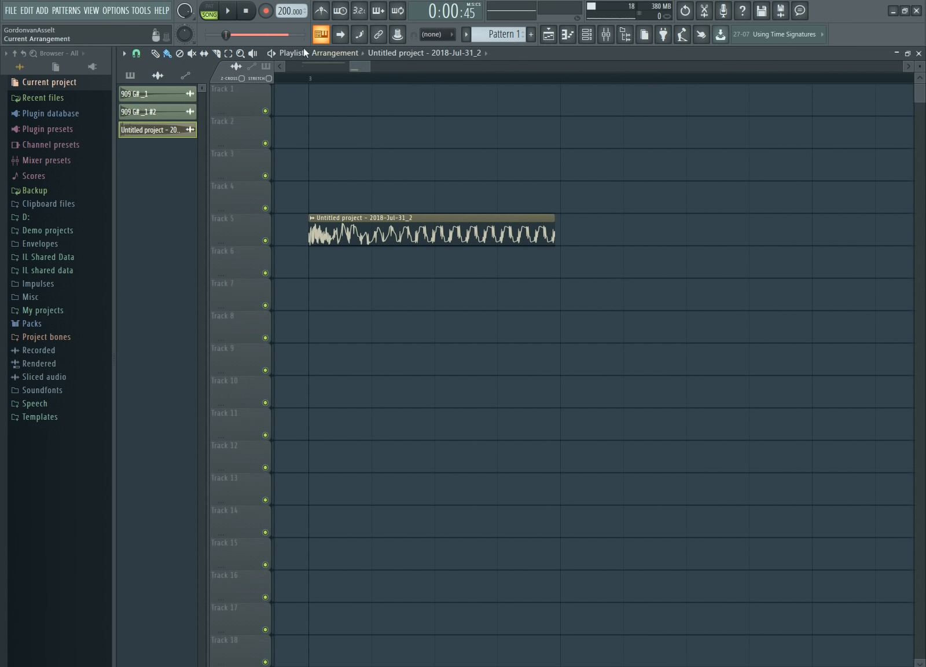
# Bypass the Master track's processing effects, including FabFilter Pro-Q 2, and close the mixer
pyautogui.click(91, 11)
pyautogui.click(102, 64)
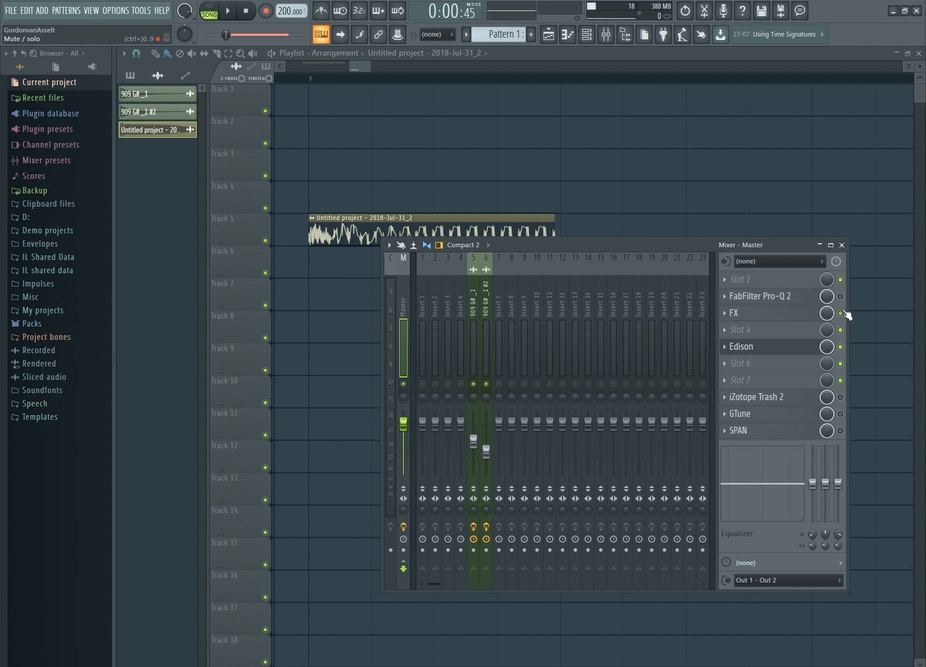
pyautogui.click(843, 246)
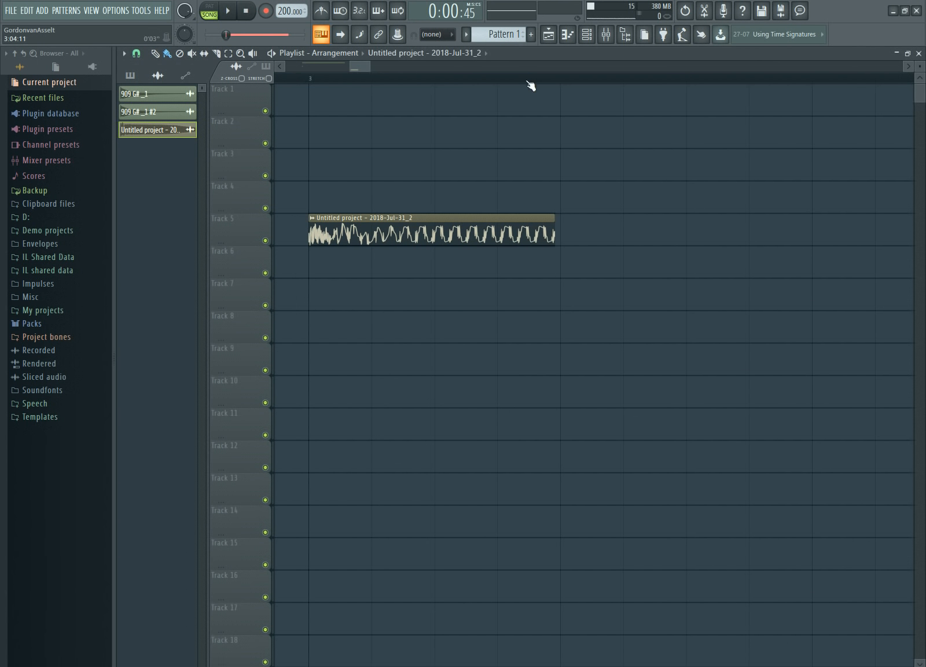
# Set a time selection over the one-beat kick clip at bar 3 and audition it
pyautogui.moveTo(339, 74); pyautogui.dragTo(313, 77)
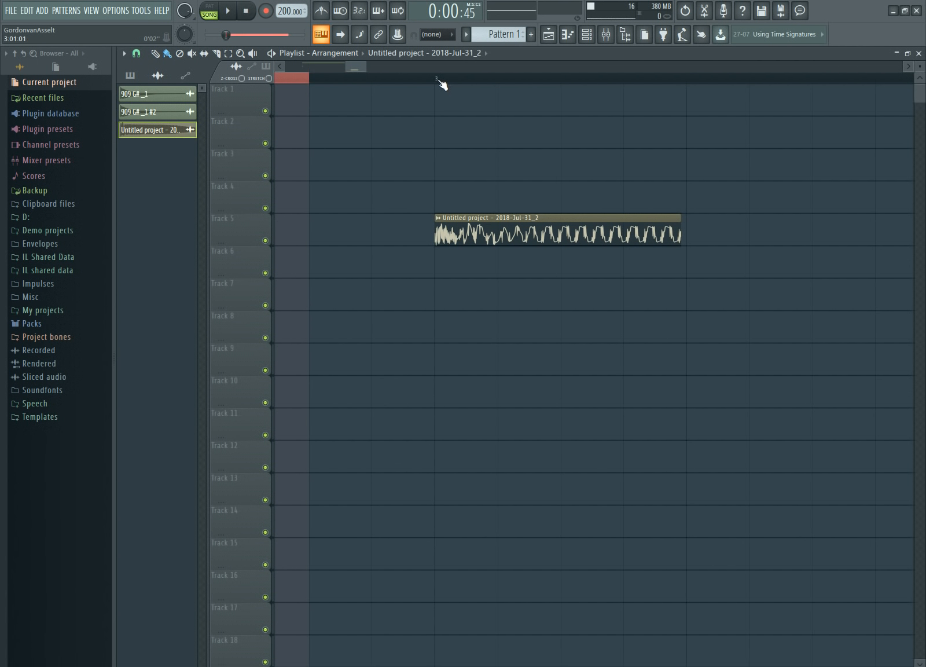
pyautogui.moveTo(441, 85); pyautogui.dragTo(703, 165)
pyautogui.press('space')
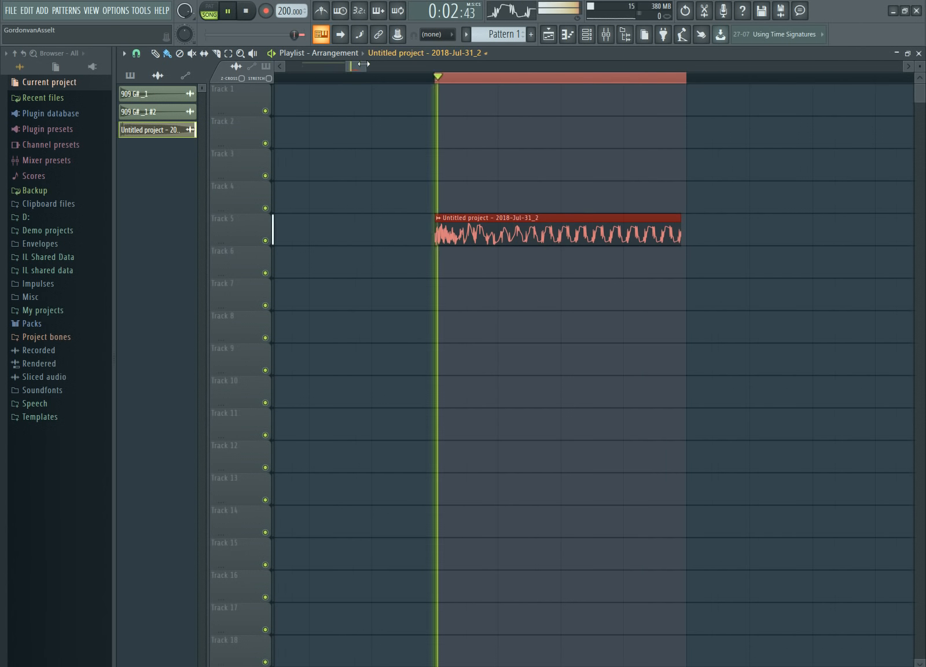
pyautogui.moveTo(364, 65); pyautogui.dragTo(440, 66)
pyautogui.press('space')
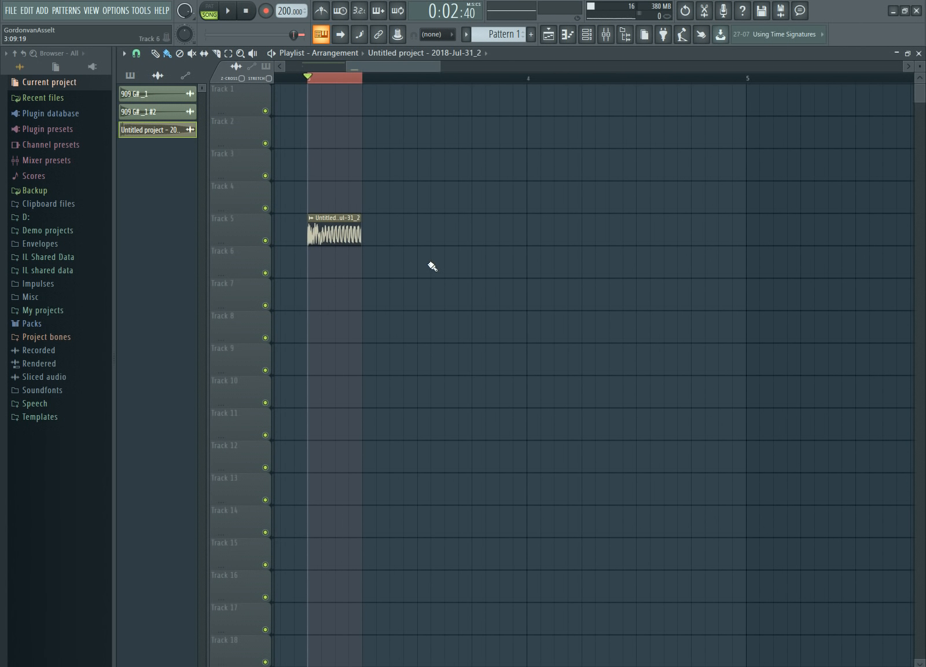
# Copy the kick onto every beat of bars 3 and 4, with two half-beat hits on bar 3's last beat, and select both bars
pyautogui.moveTo(368, 232)
pyautogui.mouseDown()
pyautogui.moveTo(554, 290)
pyautogui.moveTo(692, 305)
pyautogui.mouseUp()
pyautogui.moveTo(521, 232); pyautogui.dragTo(494, 231)
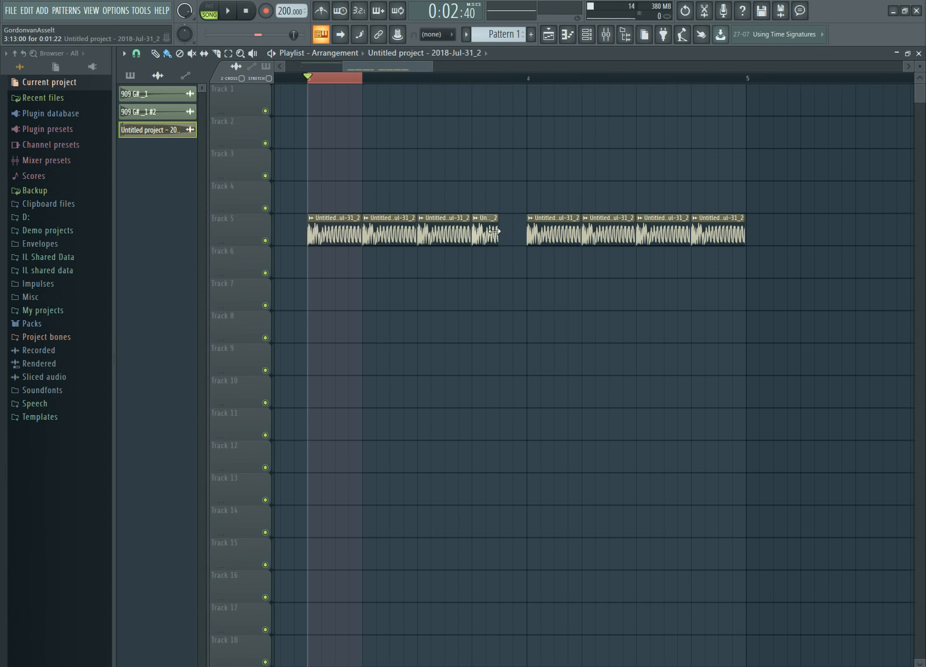
pyautogui.click(501, 235)
pyautogui.moveTo(364, 83); pyautogui.dragTo(744, 154)
pyautogui.rightClick(732, 140)
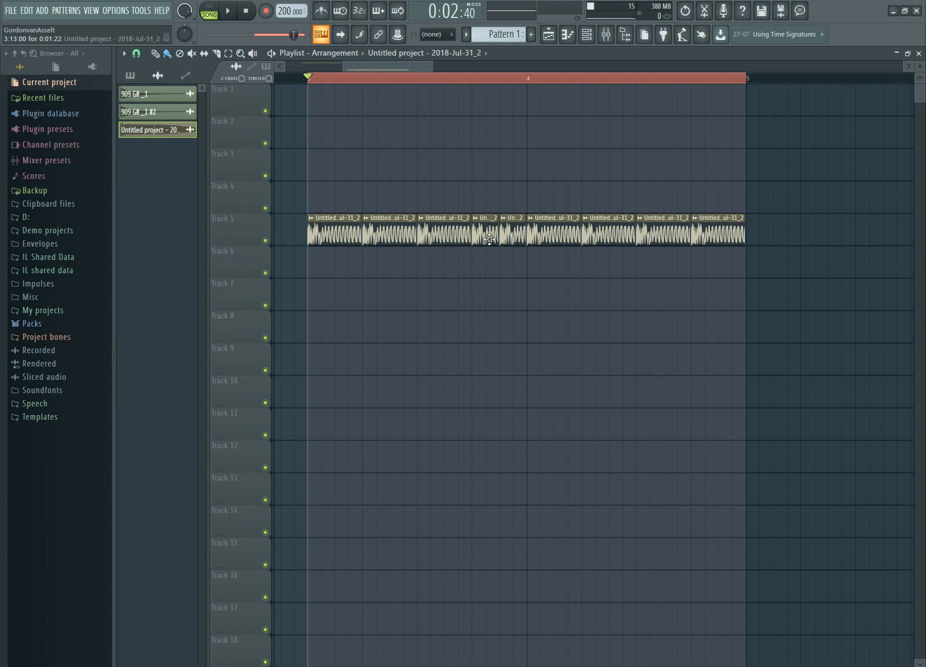
# Replace the second half-beat kick at the end of bar 3 with two quarter-beat kicks and play the loop
pyautogui.moveTo(517, 218); pyautogui.dragTo(506, 220)
pyautogui.click(519, 226)
pyautogui.press('space')
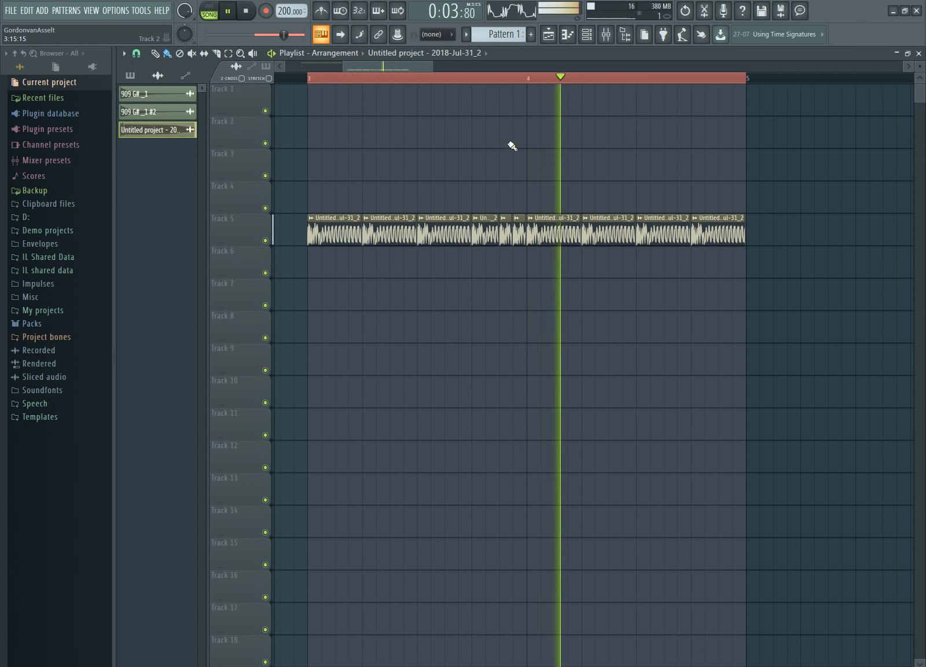
# Delete the last kick of bar 4, extend the preceding one to the end of the bar, and stop playback
pyautogui.rightClick(704, 244)
pyautogui.moveTo(689, 224); pyautogui.dragTo(737, 245)
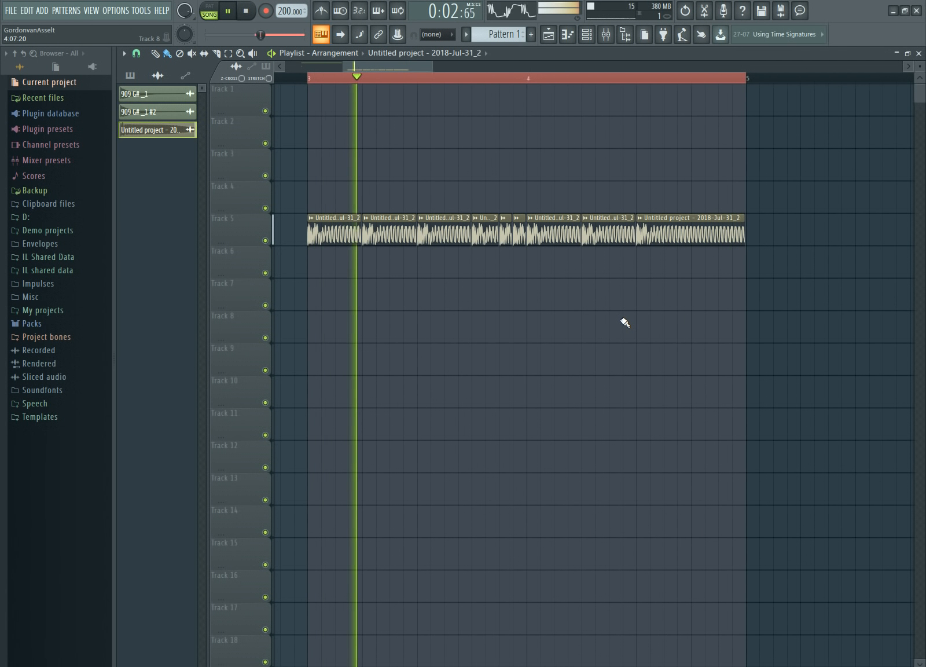
pyautogui.press('space')
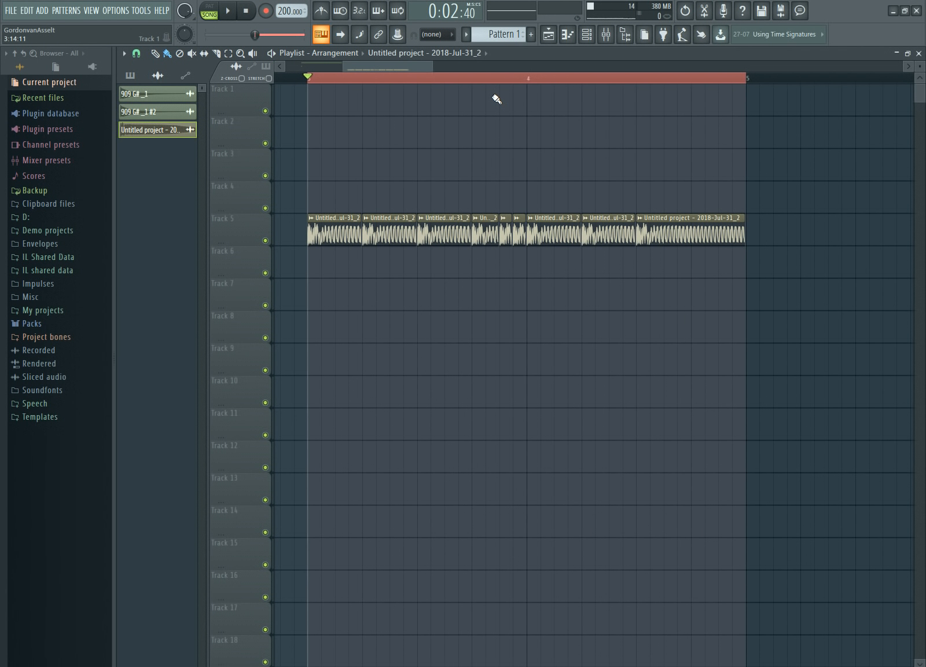